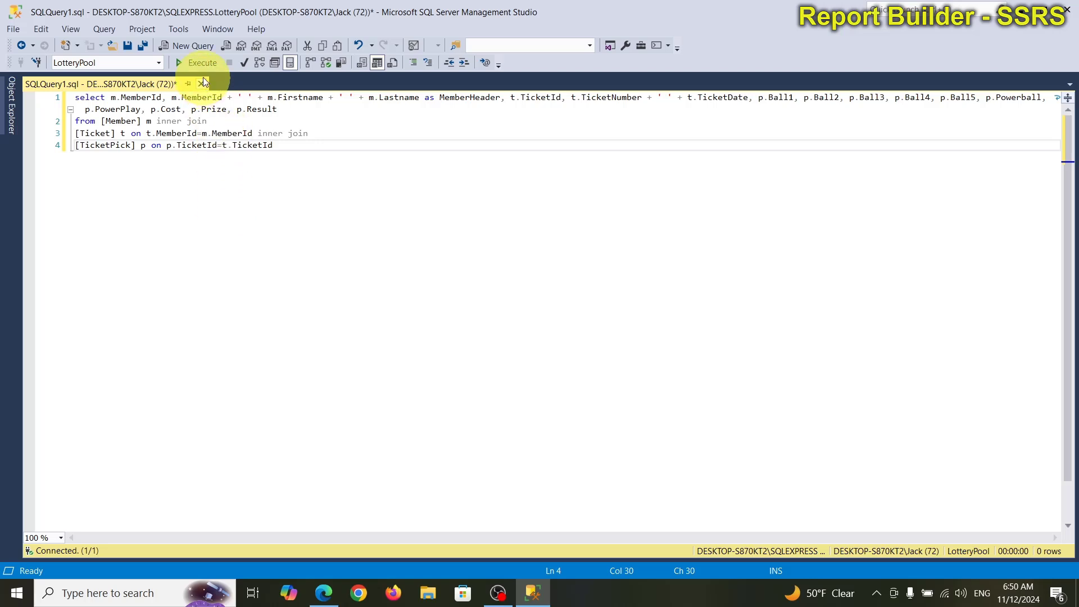
Run the lottery ticket query and examine its error message against the TicketNumber and TicketDate concatenation in the select list.
{"action": "left_click", "coordinate": [206, 64]}
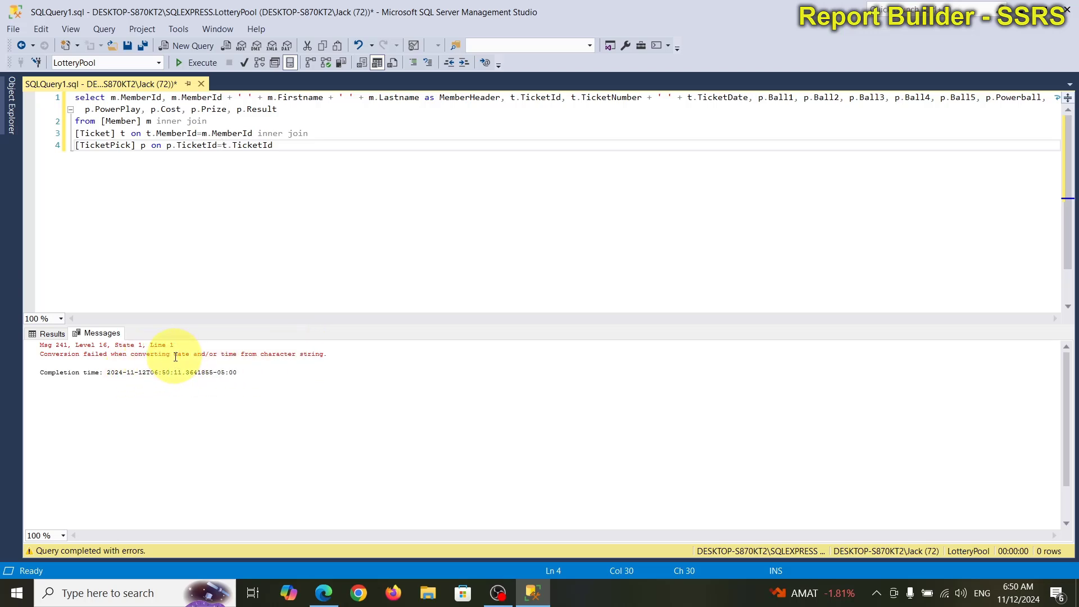
{"action": "left_click_drag", "start_coordinate": [132, 356], "coordinate": [223, 356]}
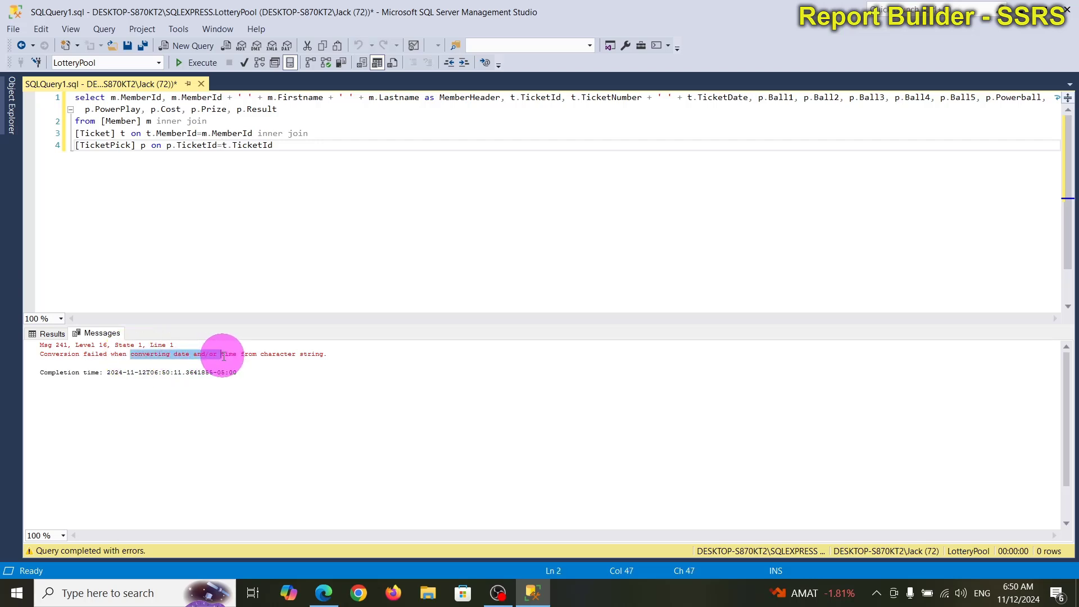
{"action": "left_click", "coordinate": [742, 188]}
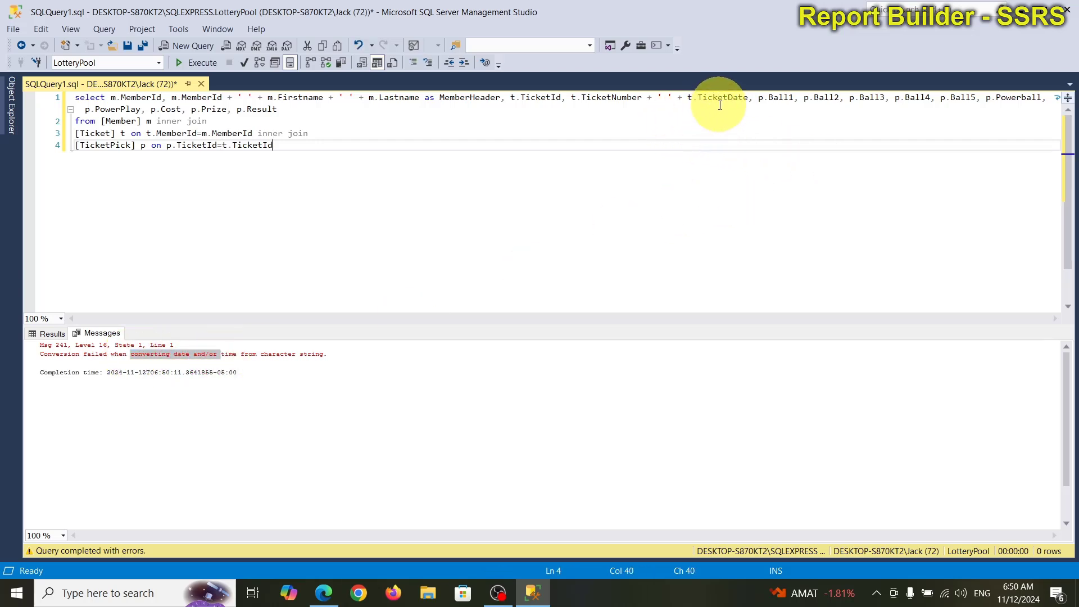
{"action": "left_click_drag", "start_coordinate": [643, 98], "coordinate": [710, 106]}
{"action": "left_click", "coordinate": [699, 101]}
{"action": "left_click", "coordinate": [616, 99]}
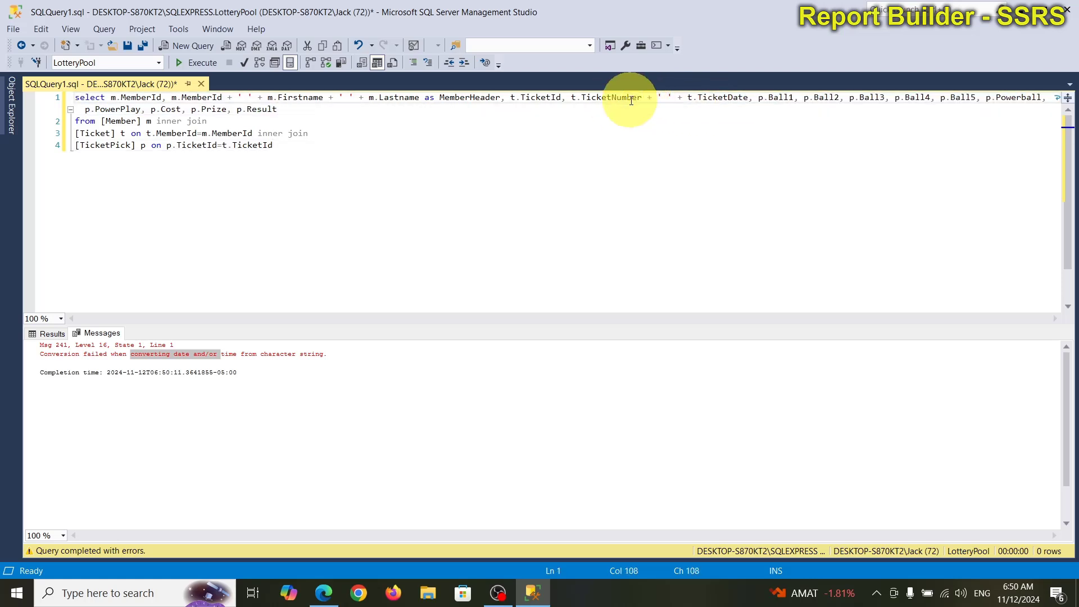
{"action": "left_click", "coordinate": [621, 100]}
{"action": "double_click", "coordinate": [622, 101]}
{"action": "double_click", "coordinate": [721, 98]}
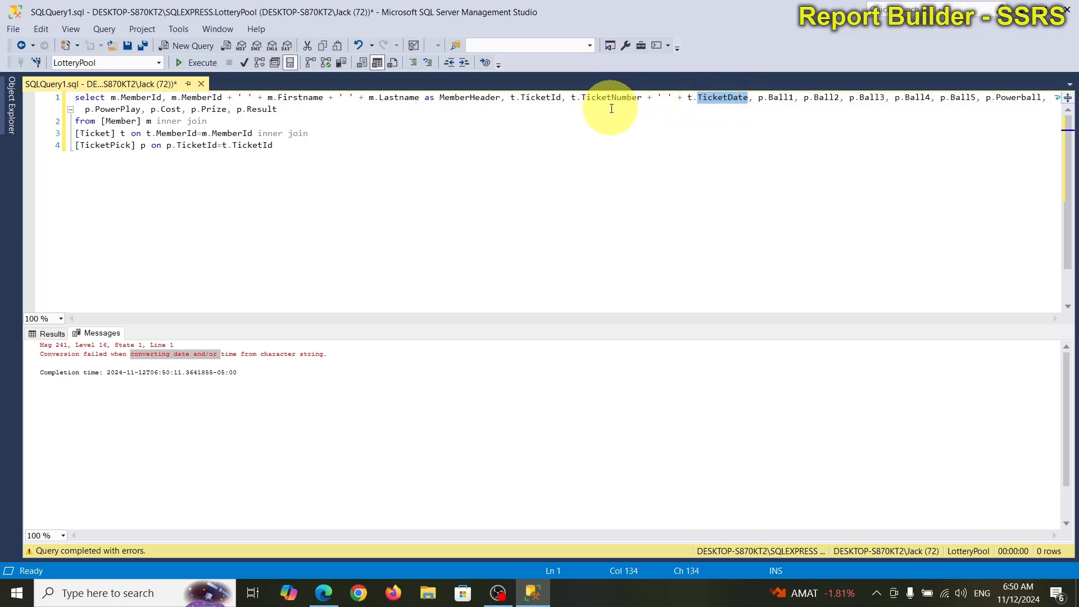
{"action": "left_click", "coordinate": [712, 98]}
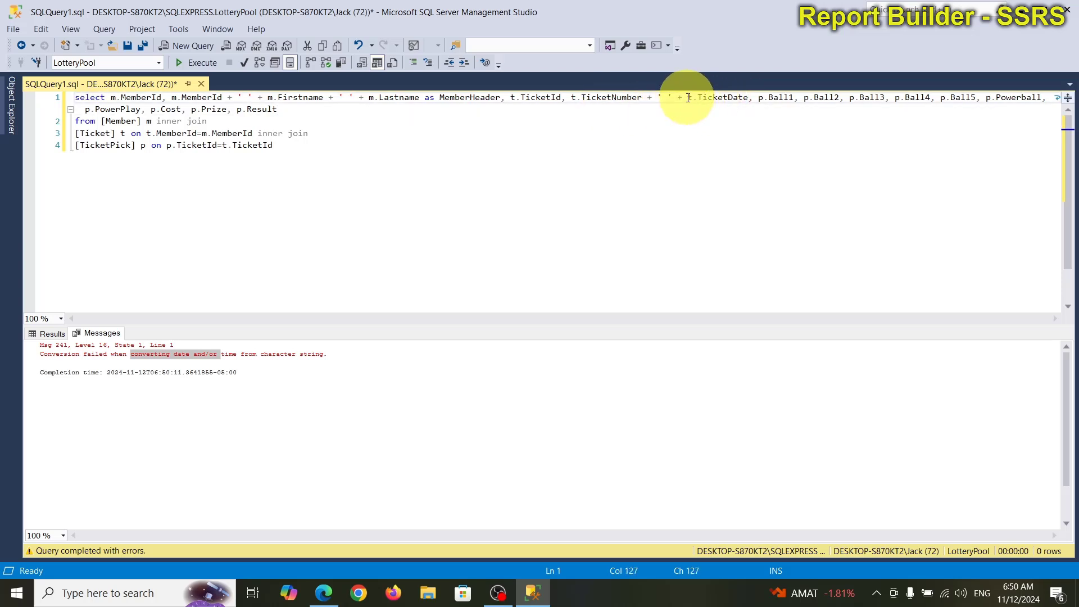
Insert the opening of a format function call directly before t.TicketDate in the select list.
{"action": "left_click", "coordinate": [688, 99]}
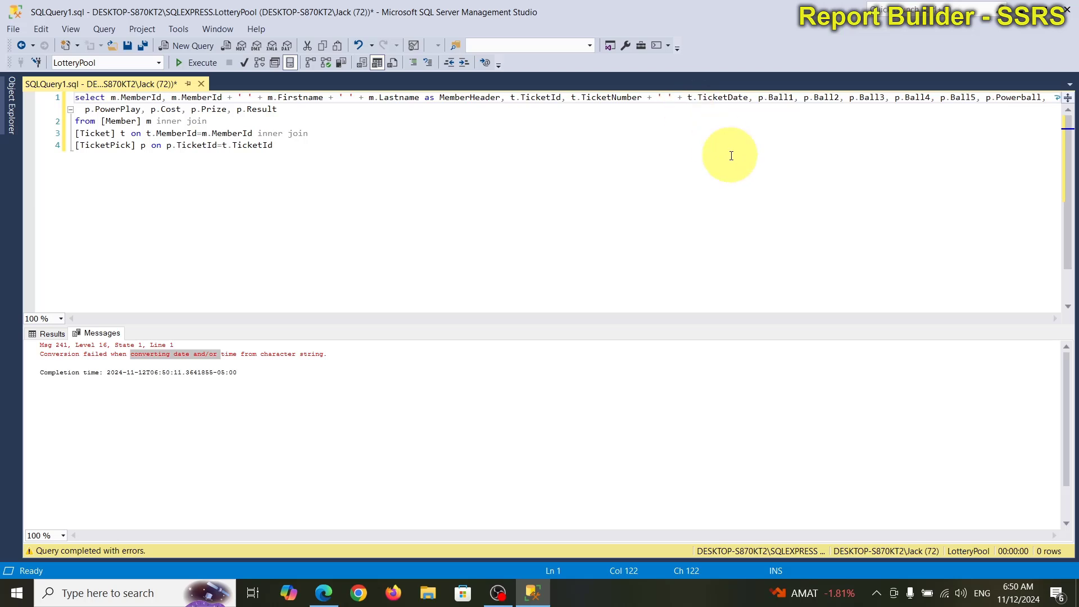
{"action": "type", "text": "cast("}
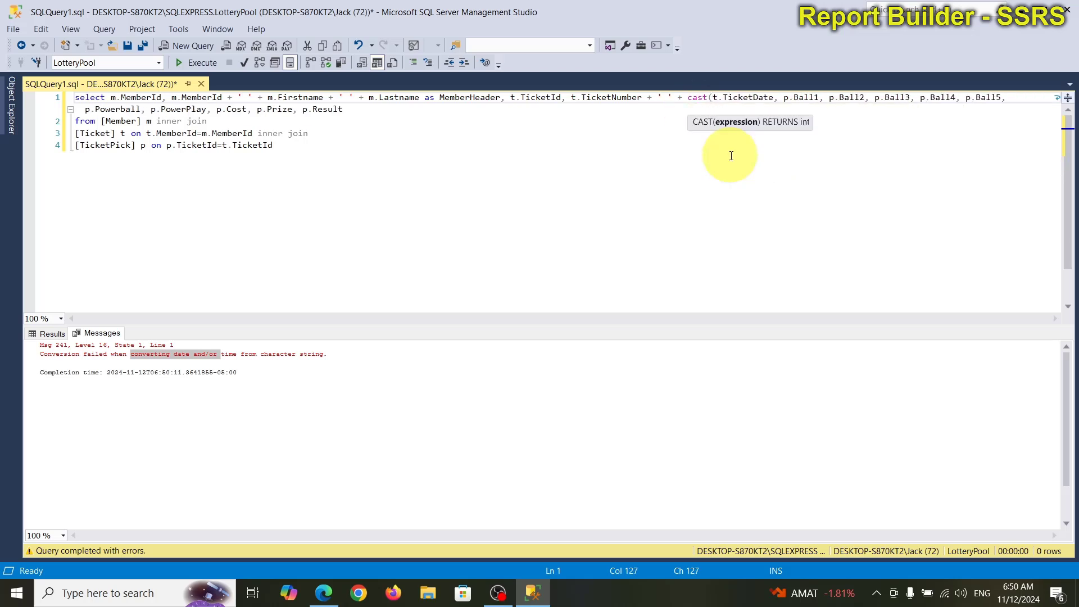
{"action": "key", "text": "Right"}
{"action": "key", "text": "Right"}
{"action": "key", "text": "Right"}
{"action": "key", "text": "Right"}
{"action": "key", "text": "Right"}
{"action": "key", "text": "Right"}
{"action": "key", "text": "Left"}
{"action": "key", "text": "Left"}
{"action": "key", "text": "Left"}
{"action": "key", "text": "BackSpace"}
{"action": "key", "text": "BackSpace"}
{"action": "key", "text": "BackSpace"}
{"action": "key", "text": "BackSpace"}
{"action": "type", "text": "format"}
Complete the format call after t.TicketDate with the pattern 'MM/dd/yyyy' and a closing parenthesis.
{"action": "key", "text": "Right"}
{"action": "key", "text": "Right"}
{"action": "key", "text": "Right"}
{"action": "key", "text": "Right"}
{"action": "key", "text": "Right"}
{"action": "key", "text": "Right"}
{"action": "key", "text": "Right"}
{"action": "key", "text": "Right"}
{"action": "key", "text": "Right"}
{"action": "key", "text": "Right"}
{"action": "key", "text": "Right"}
{"action": "key", "text": "Right"}
{"action": "type", "text": ",'')"}
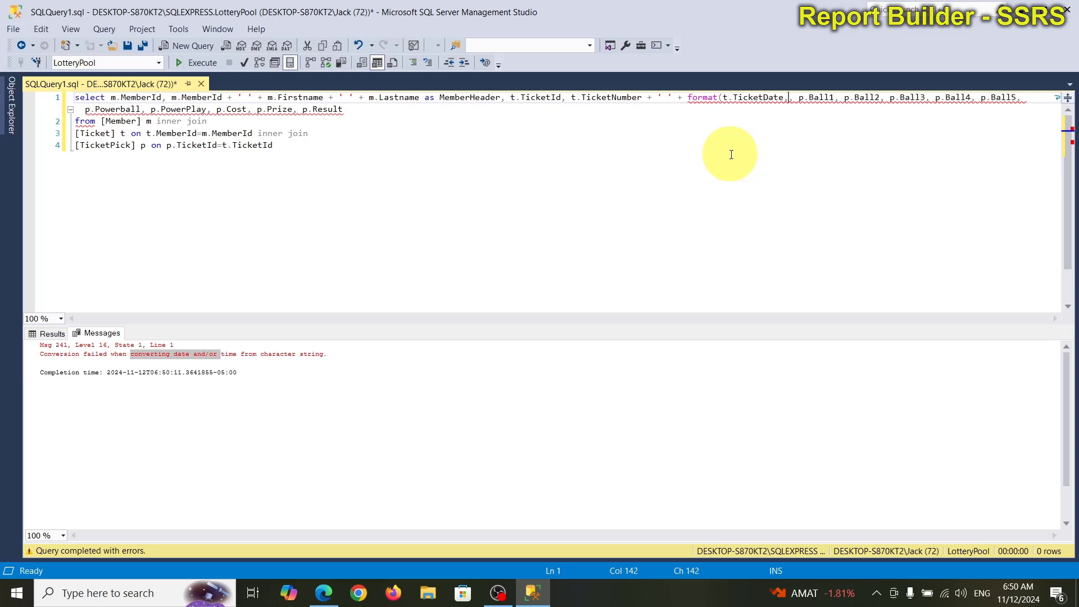
{"action": "key", "text": "Left"}
{"action": "key", "text": "Left"}
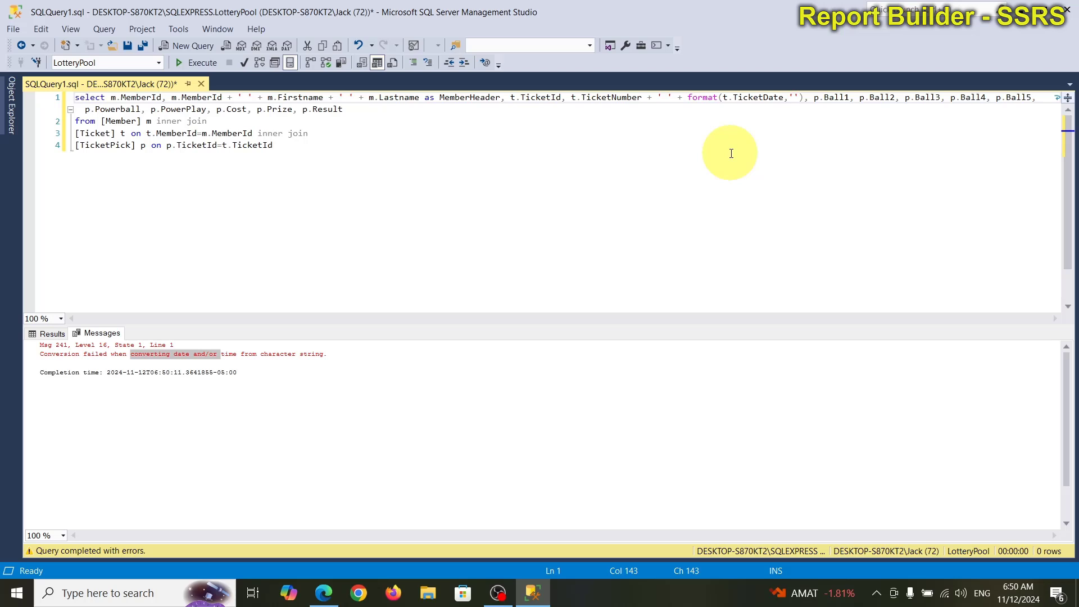
{"action": "type", "text": "MM/dd/"}
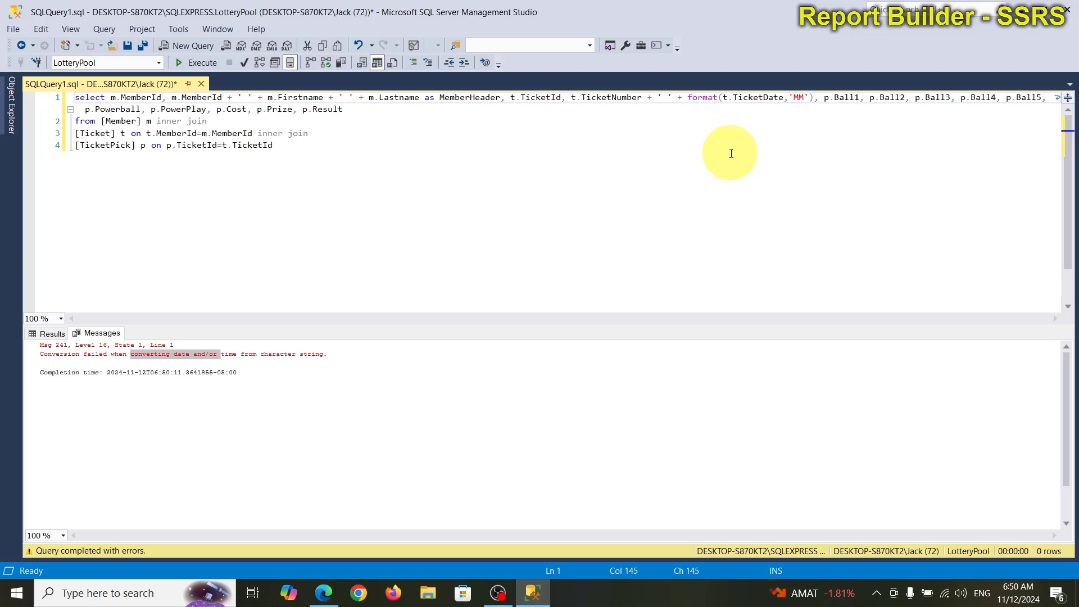
{"action": "type", "text": "yyyy"}
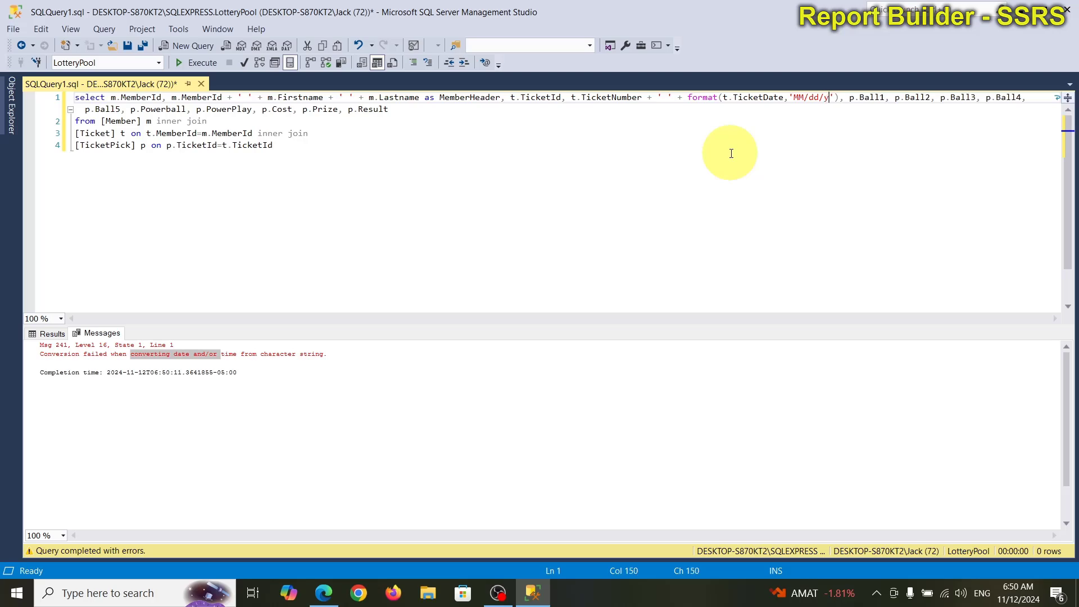
Run the query again and widen the unnamed ticket number and date column in the results.
{"action": "left_click", "coordinate": [439, 186]}
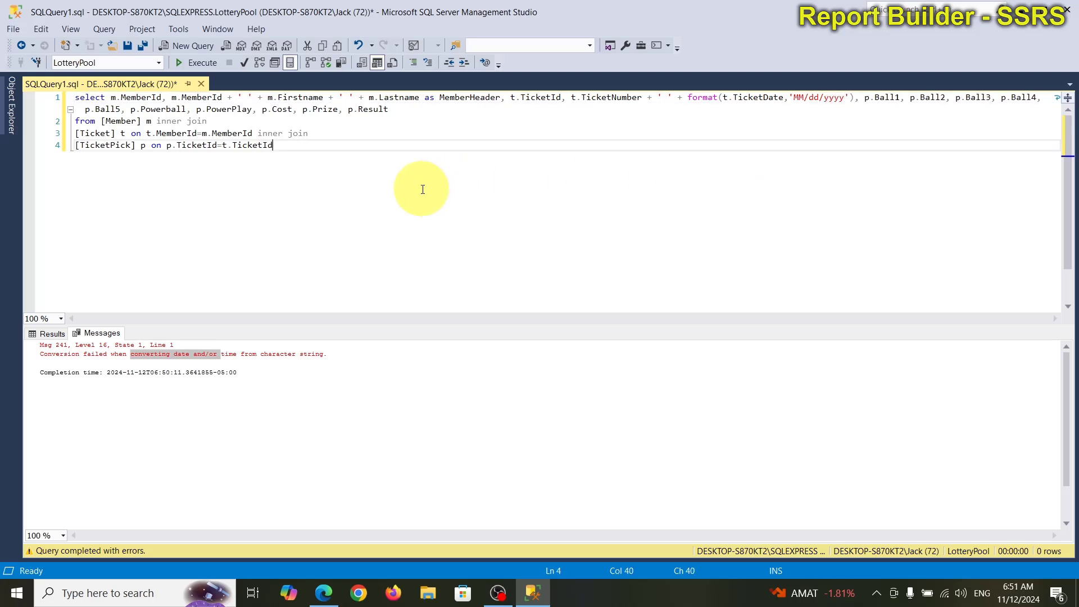
{"action": "left_click", "coordinate": [204, 64]}
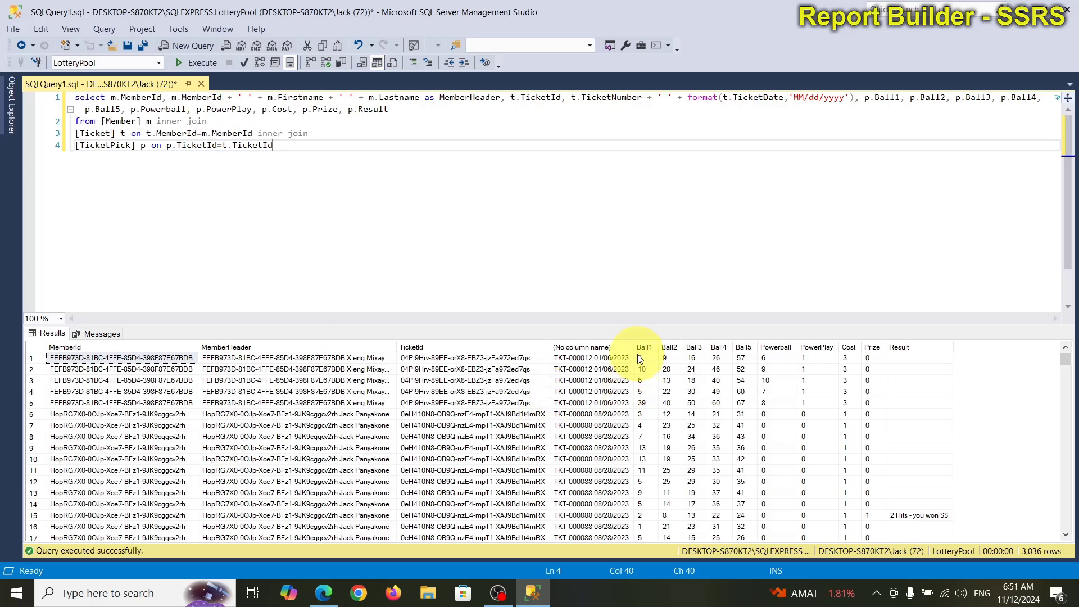
{"action": "left_click_drag", "start_coordinate": [635, 347], "coordinate": [665, 340]}
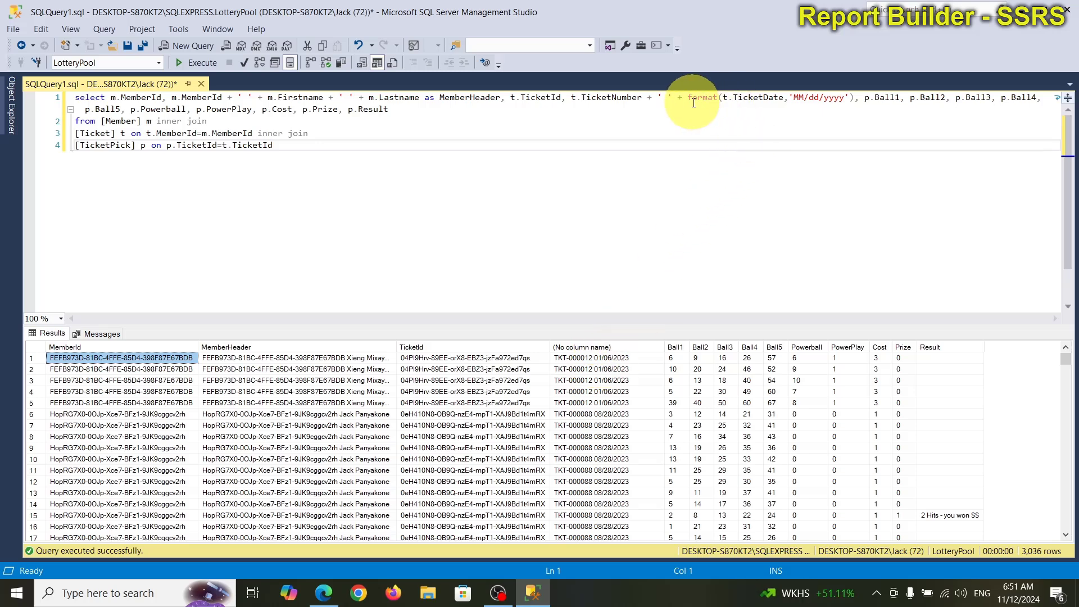
Change the separator between the ticket number and the formatted date to ' Date: ' and rerun the query.
{"action": "double_click", "coordinate": [671, 97]}
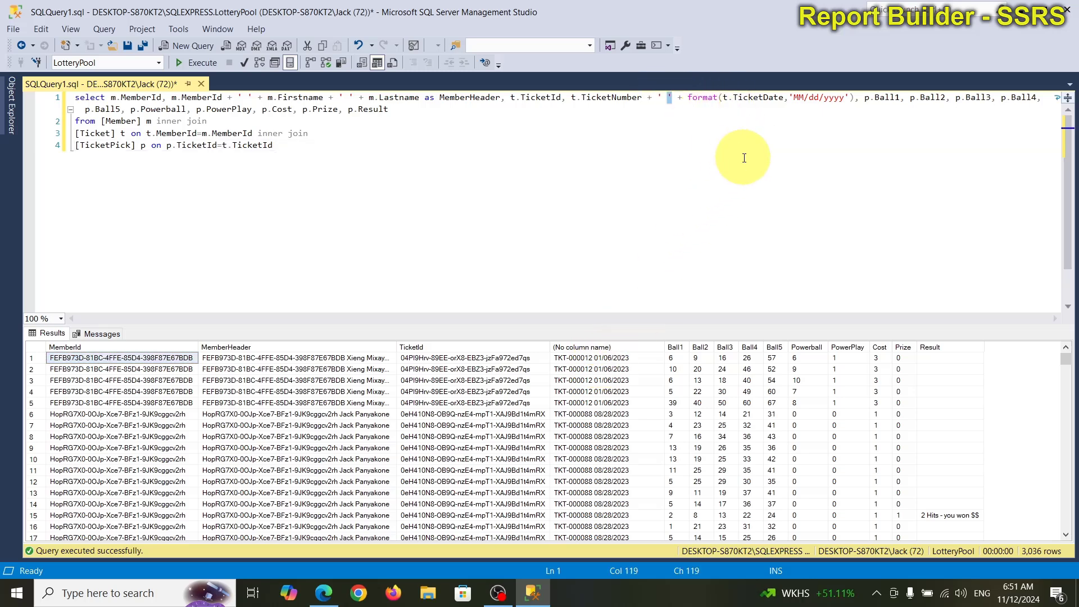
{"action": "key", "text": "Left"}
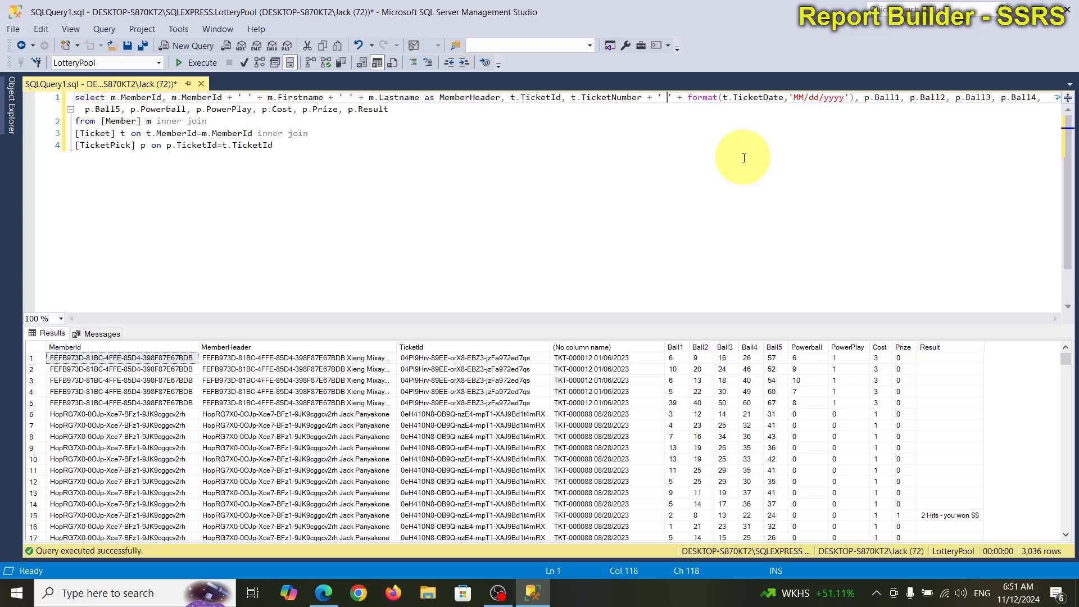
{"action": "type", "text": "Date:"}
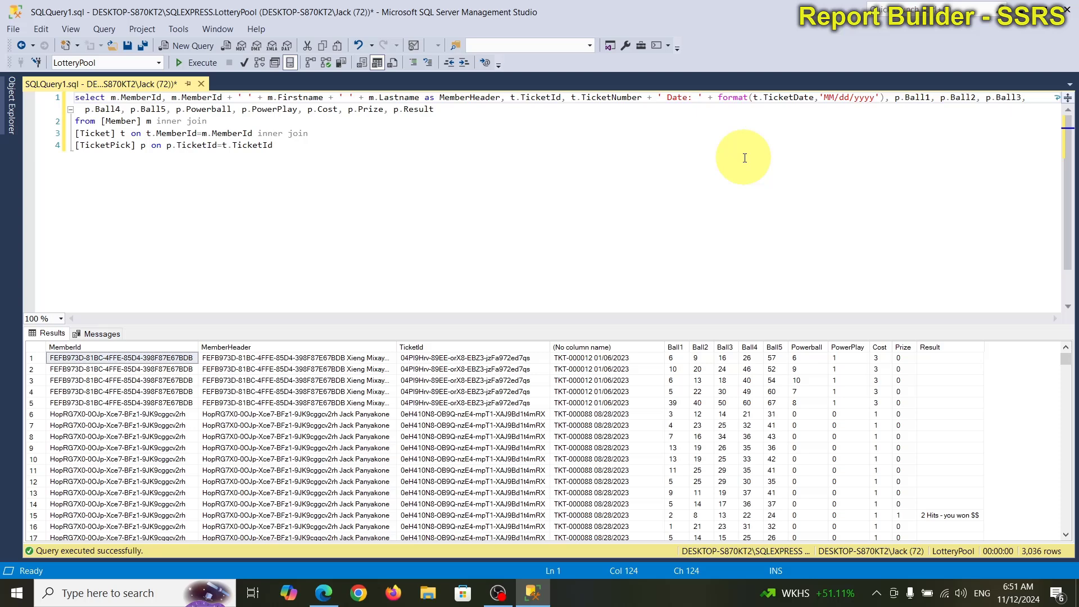
{"action": "left_click", "coordinate": [208, 67]}
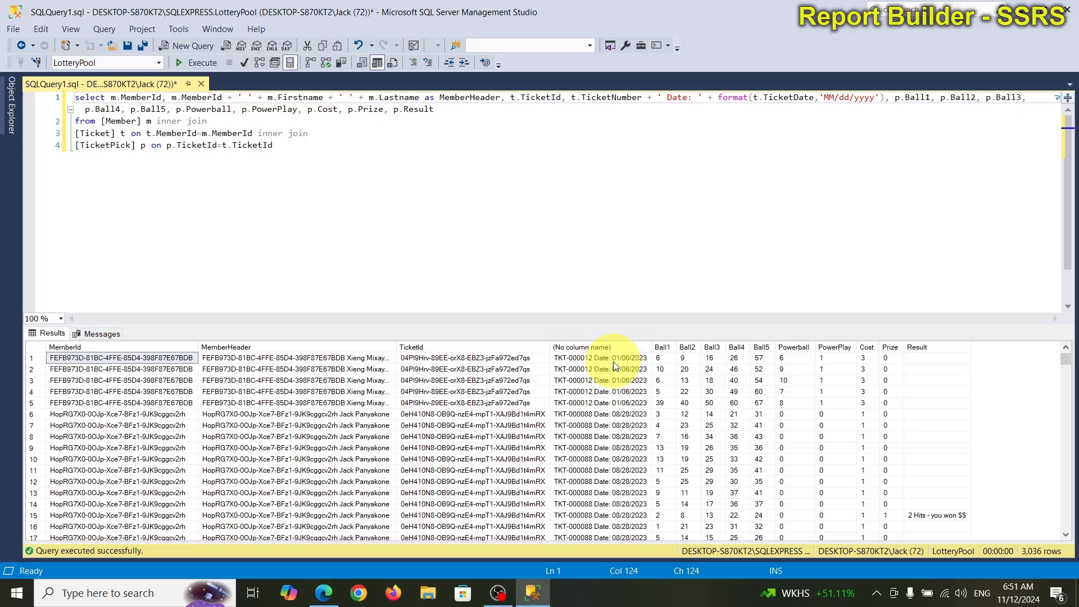
Give the combined ticket number and date expression the alias TicketHeader and rerun the query.
{"action": "left_click", "coordinate": [889, 99]}
{"action": "type", "text": "as "}
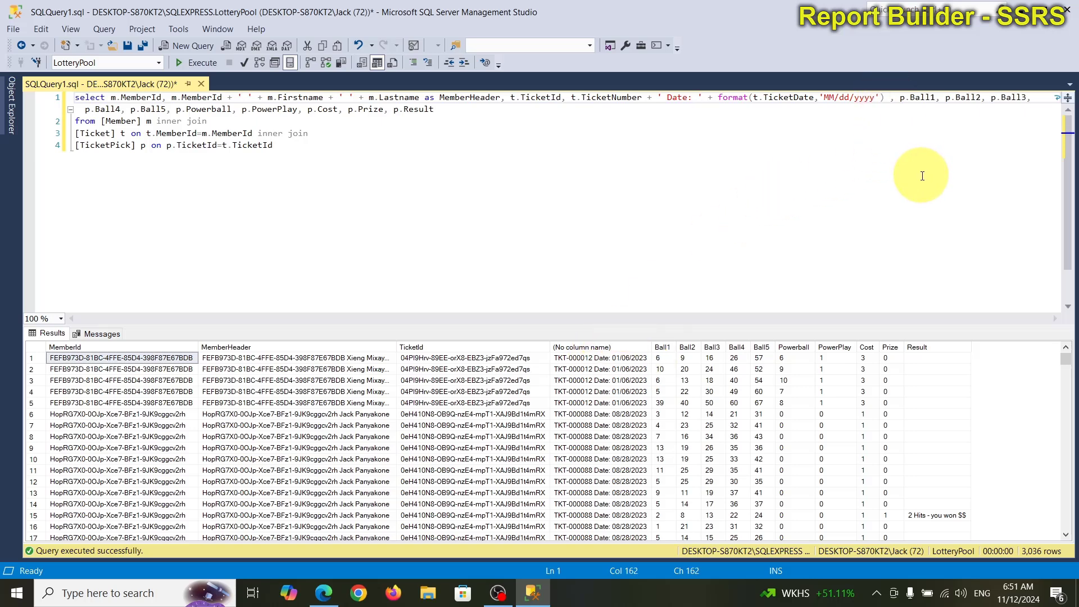
{"action": "type", "text": "Tick"}
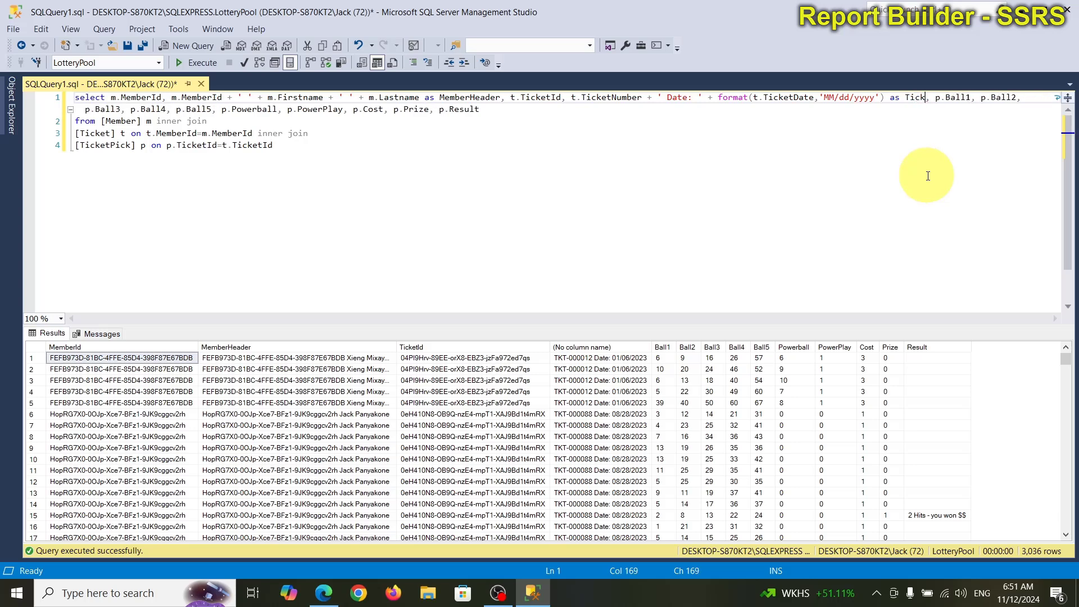
{"action": "type", "text": "etHeader"}
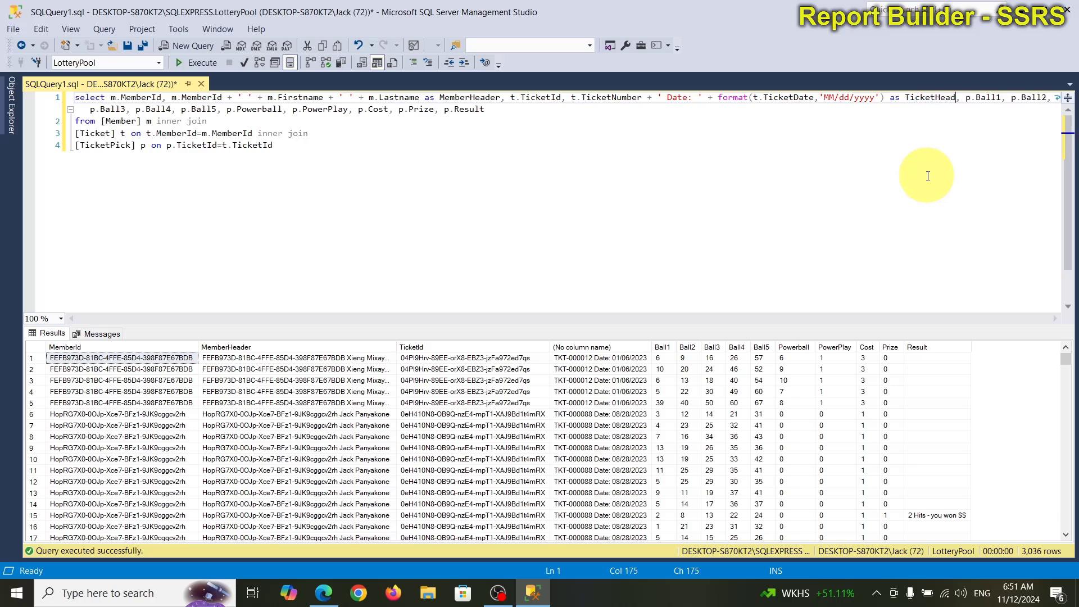
{"action": "left_click", "coordinate": [421, 203]}
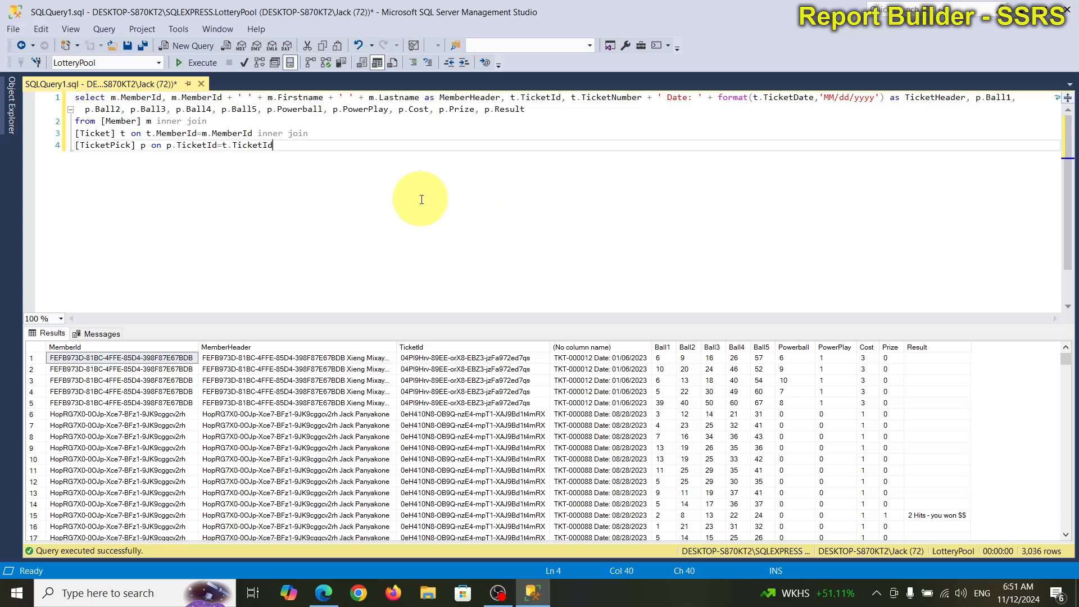
{"action": "left_click", "coordinate": [211, 65]}
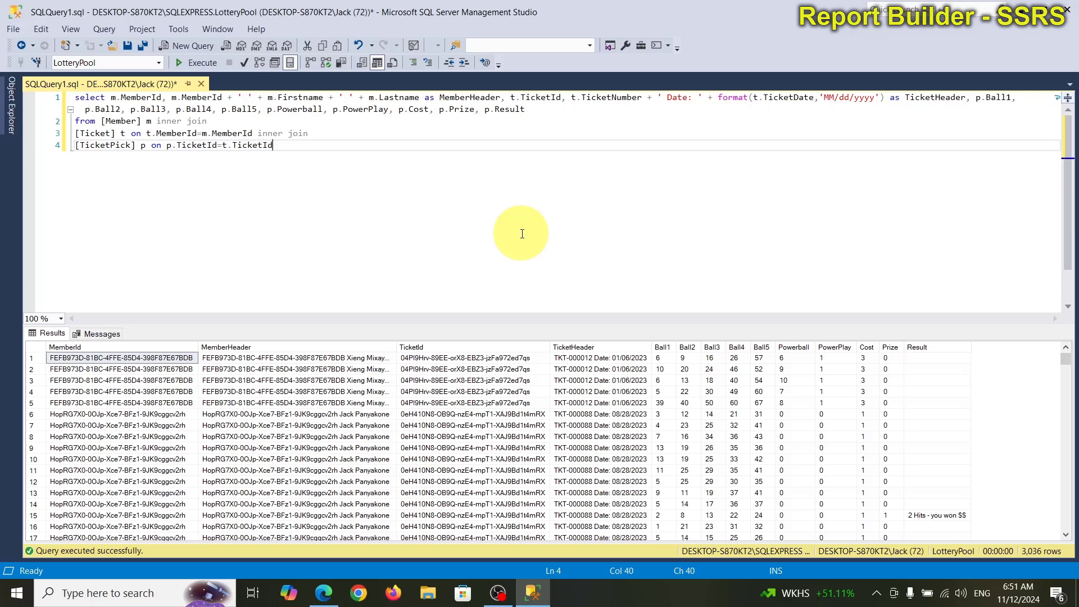
Replace m.MemberId with m.MemberNumber in the MemberHeader expression and rerun the query.
{"action": "left_click", "coordinate": [301, 362]}
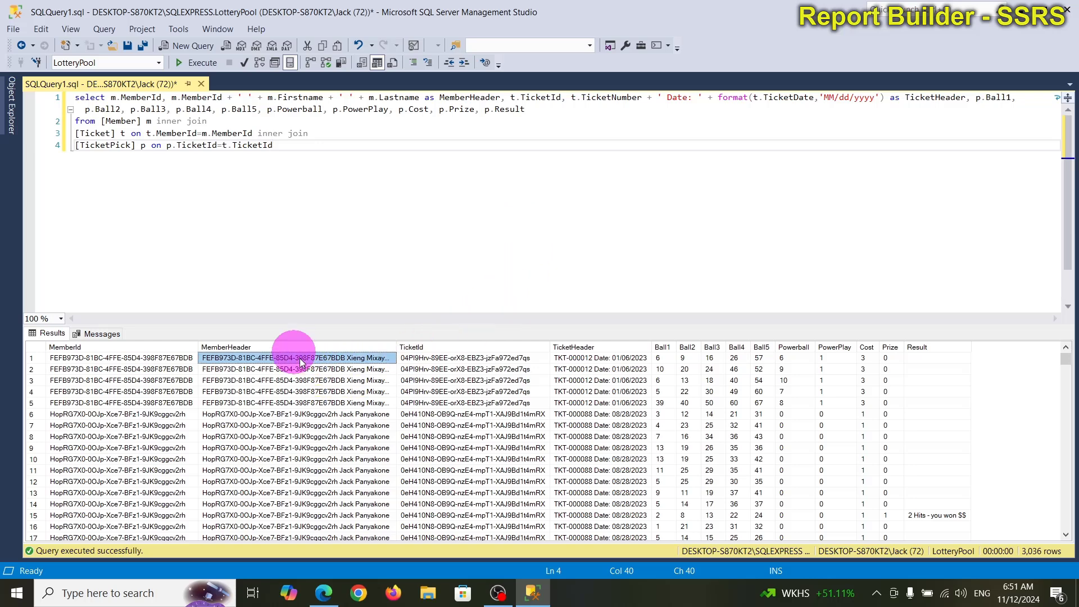
{"action": "left_click", "coordinate": [214, 101]}
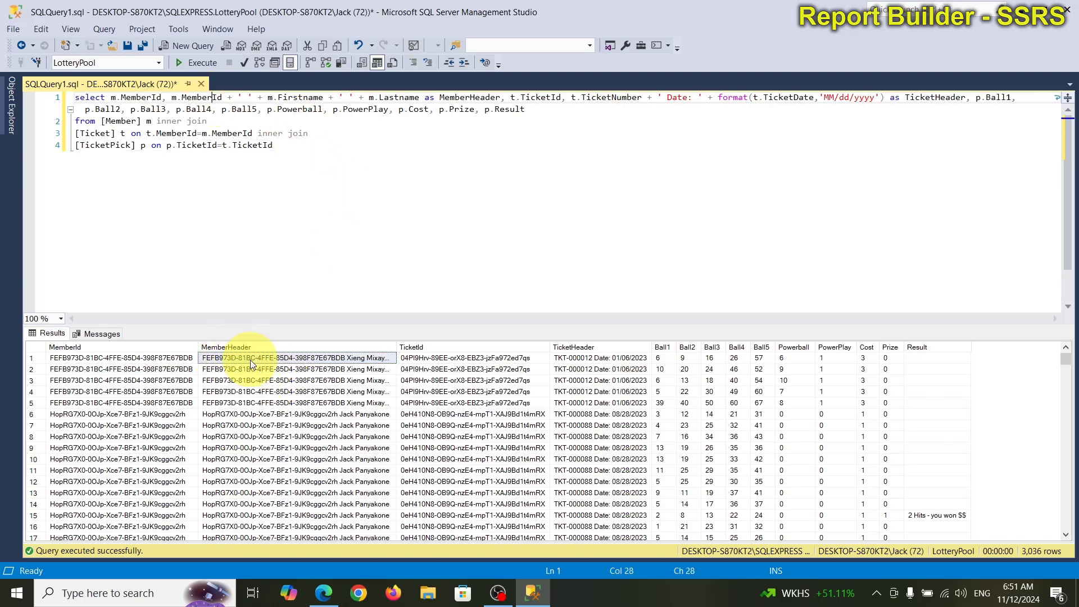
{"action": "key", "text": "Delete"}
{"action": "key", "text": "Delete"}
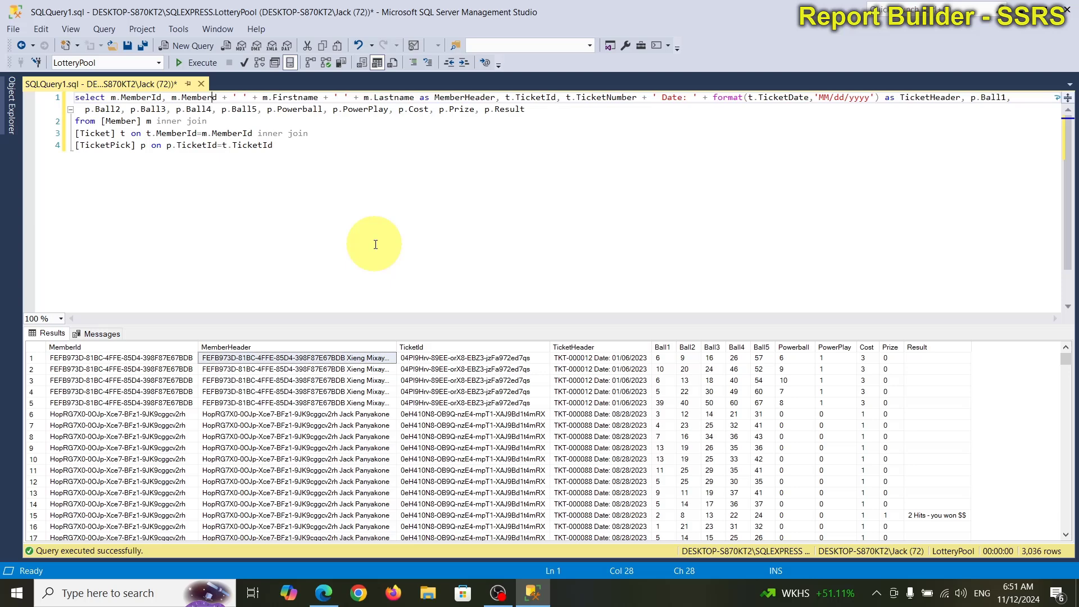
{"action": "type", "text": "N"}
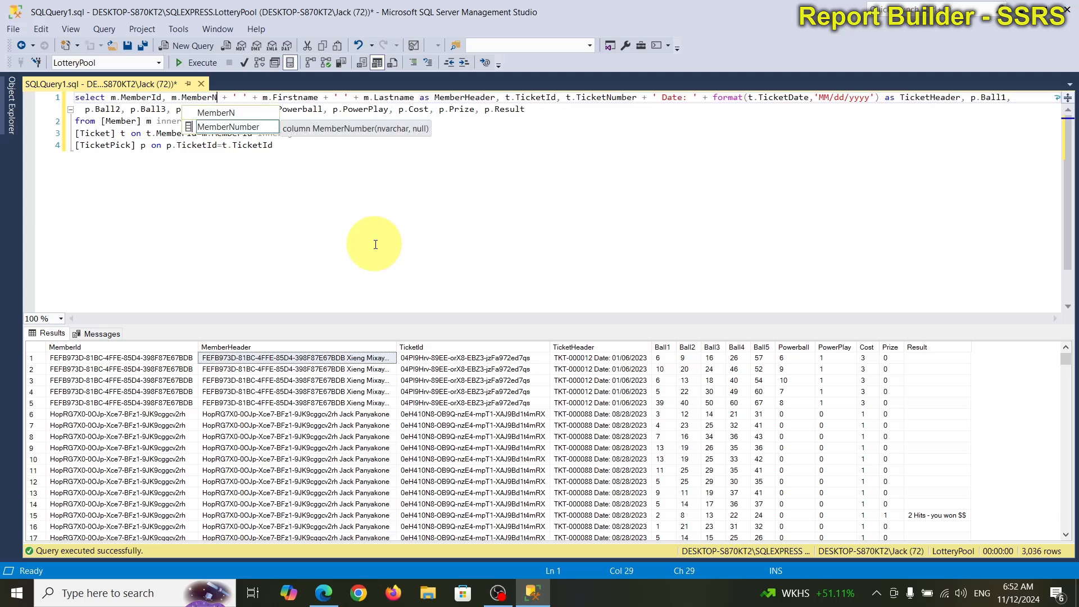
{"action": "key", "text": "Tab"}
{"action": "left_click", "coordinate": [376, 245]}
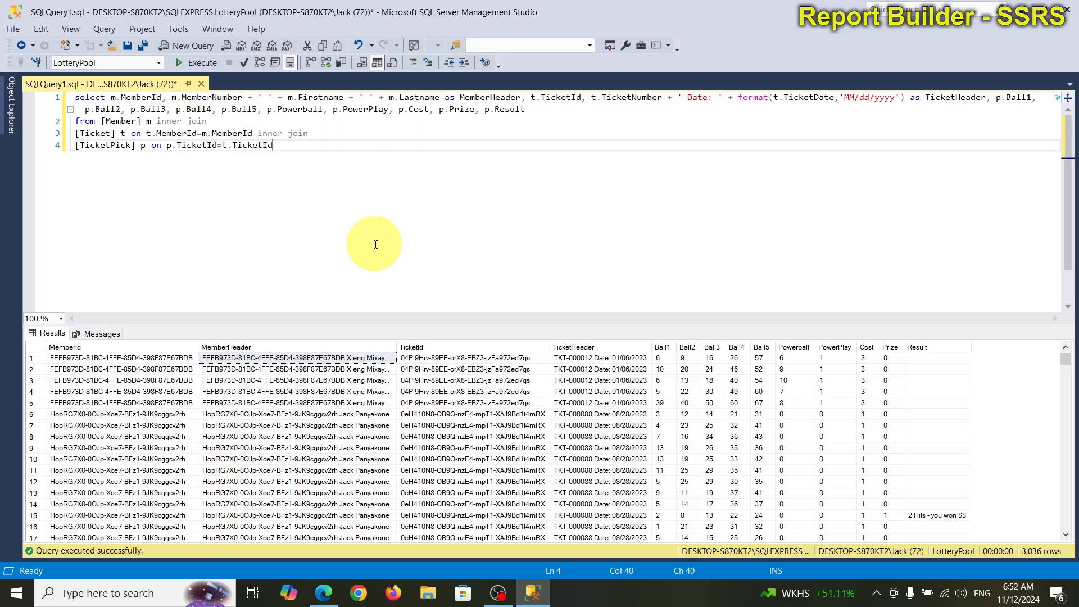
{"action": "left_click", "coordinate": [201, 70]}
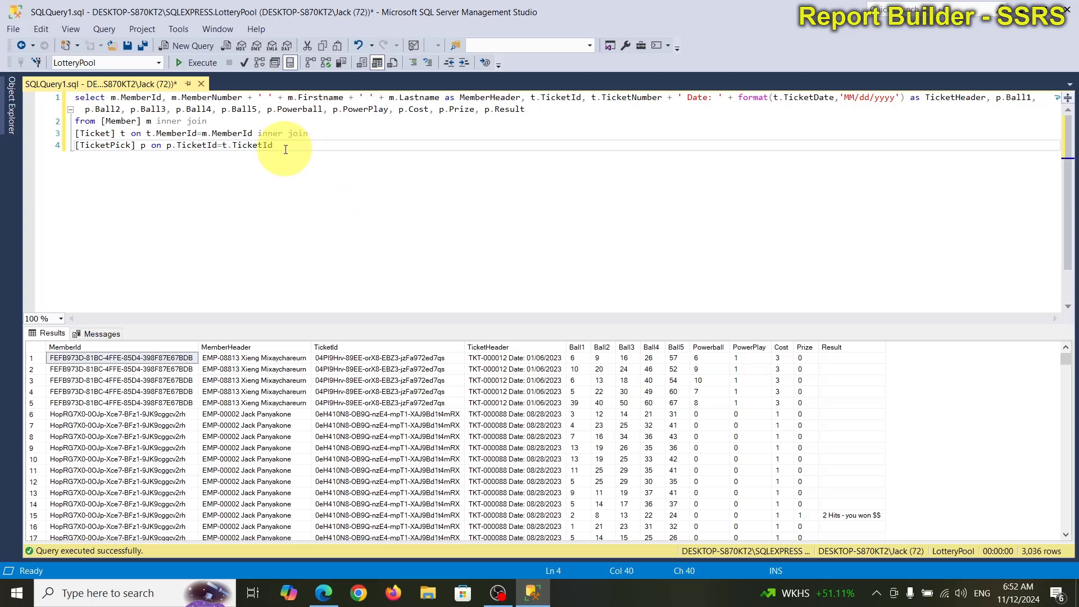
Select the entire query text and launch Report Builder.
{"action": "left_click", "coordinate": [134, 593]}
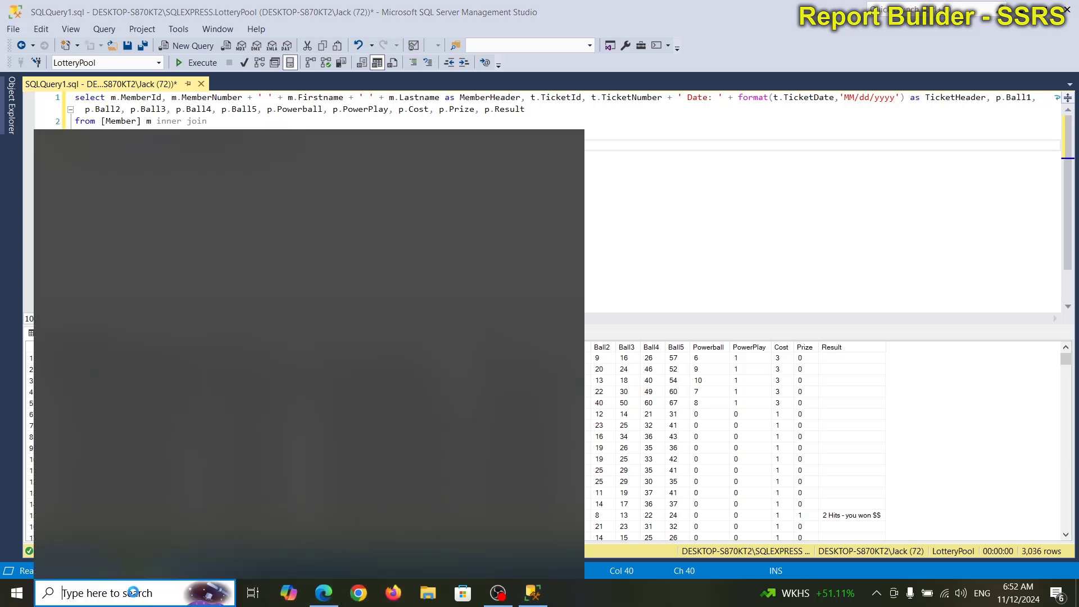
{"action": "left_click", "coordinate": [687, 217]}
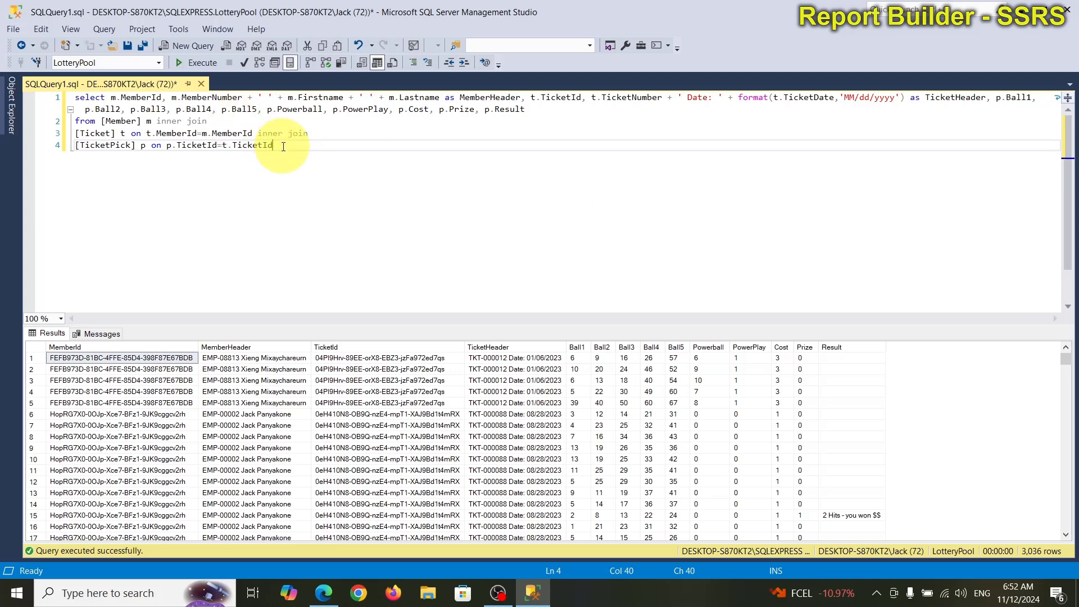
{"action": "key", "text": "ctrl+a"}
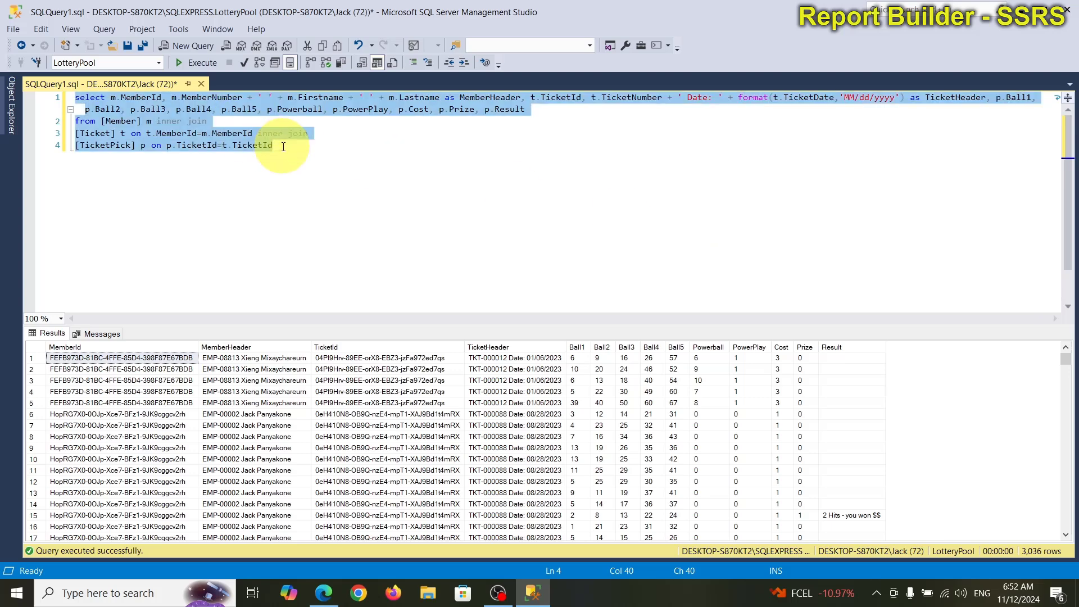
{"action": "left_click", "coordinate": [146, 597]}
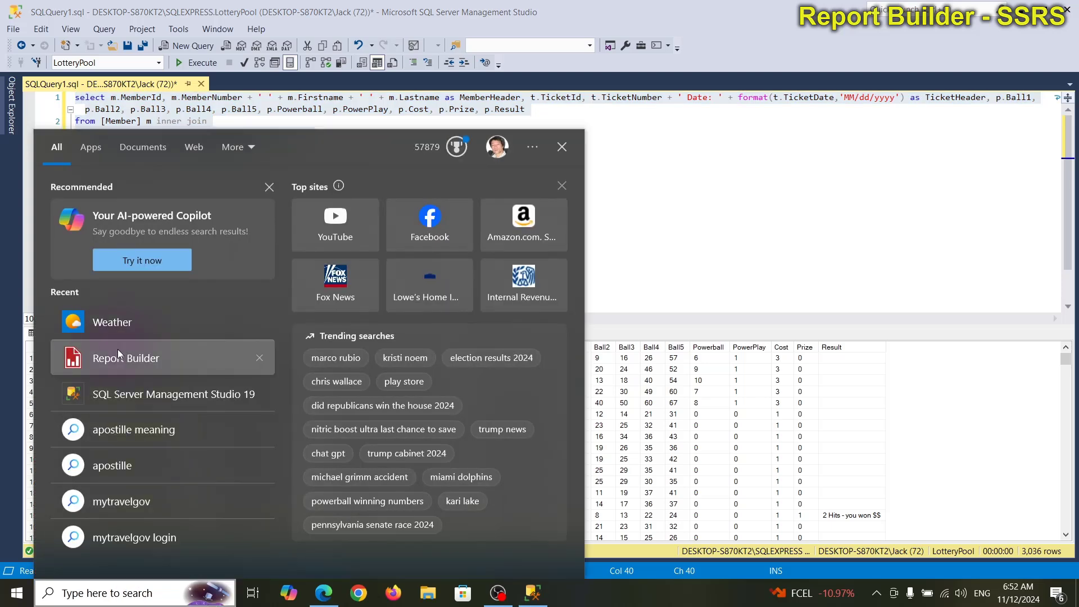
{"action": "left_click", "coordinate": [117, 350]}
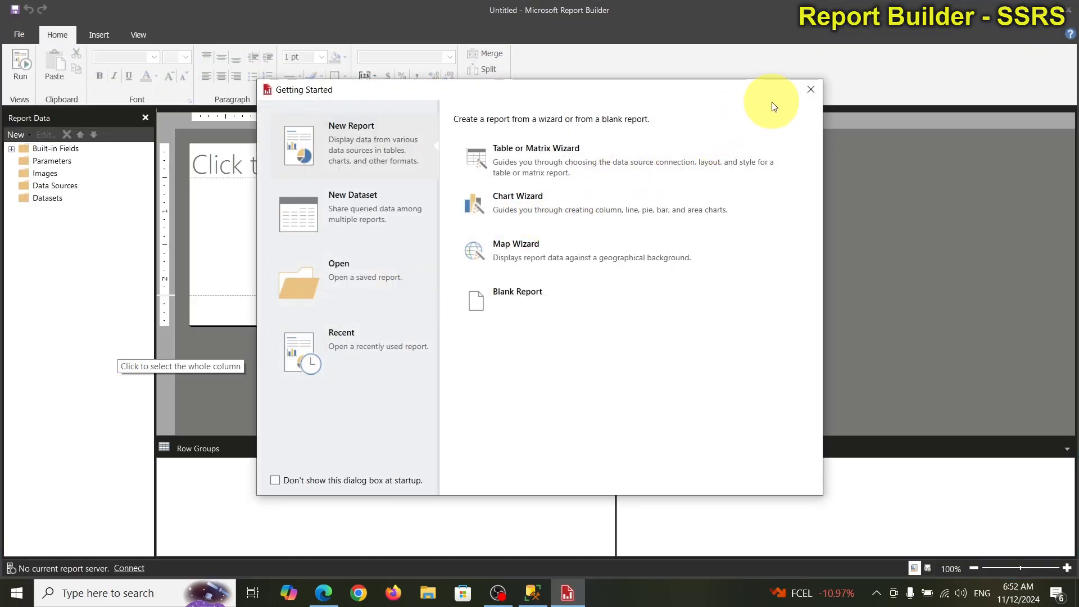
Dismiss the Getting Started dialog and keep the empty untitled report.
{"action": "left_click", "coordinate": [812, 90]}
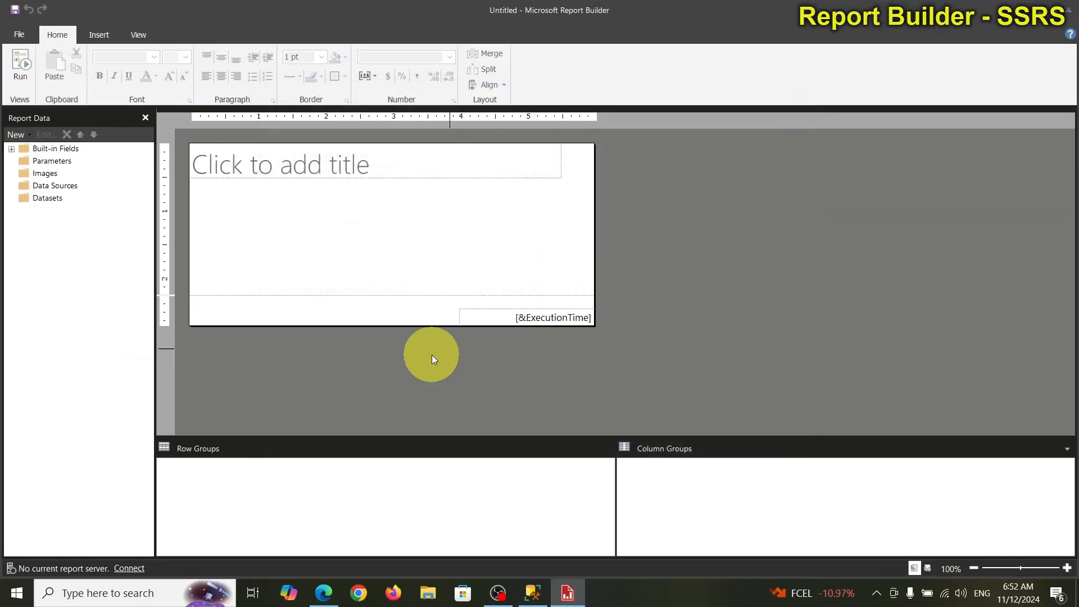
Add a data source named DataSource1 that uses the shared LotteryDataSource connection, testing the connection before saving.
{"action": "right_click", "coordinate": [45, 186]}
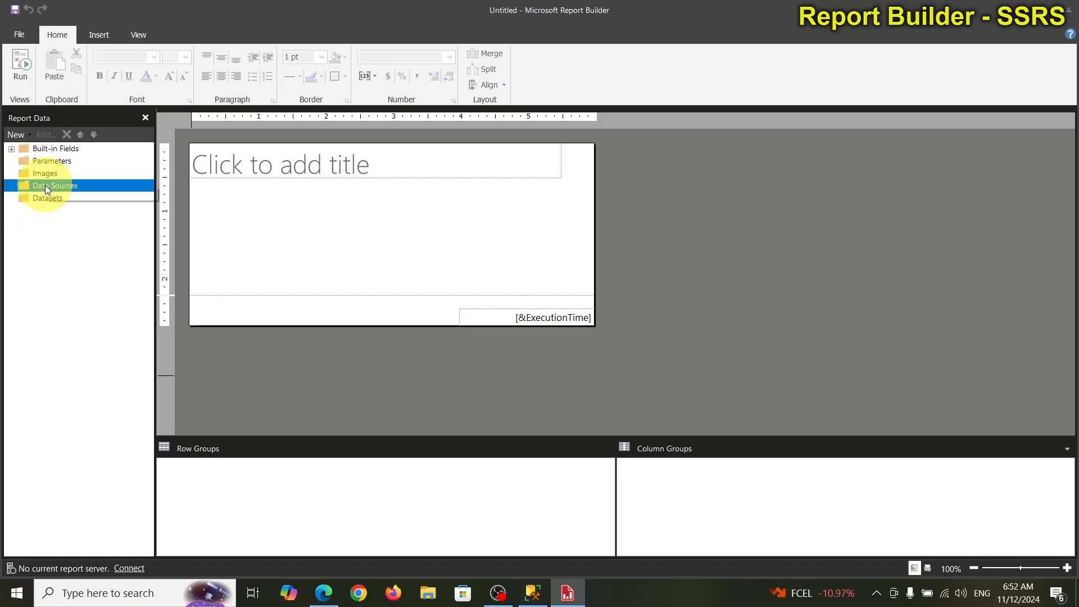
{"action": "left_click", "coordinate": [84, 193]}
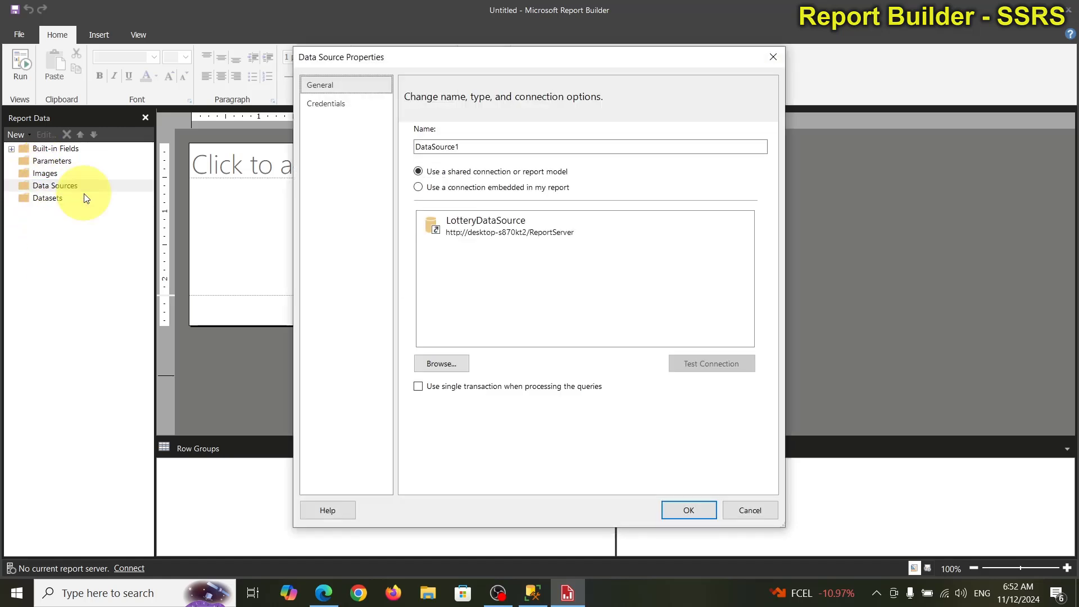
{"action": "left_click", "coordinate": [490, 232]}
{"action": "left_click", "coordinate": [700, 367]}
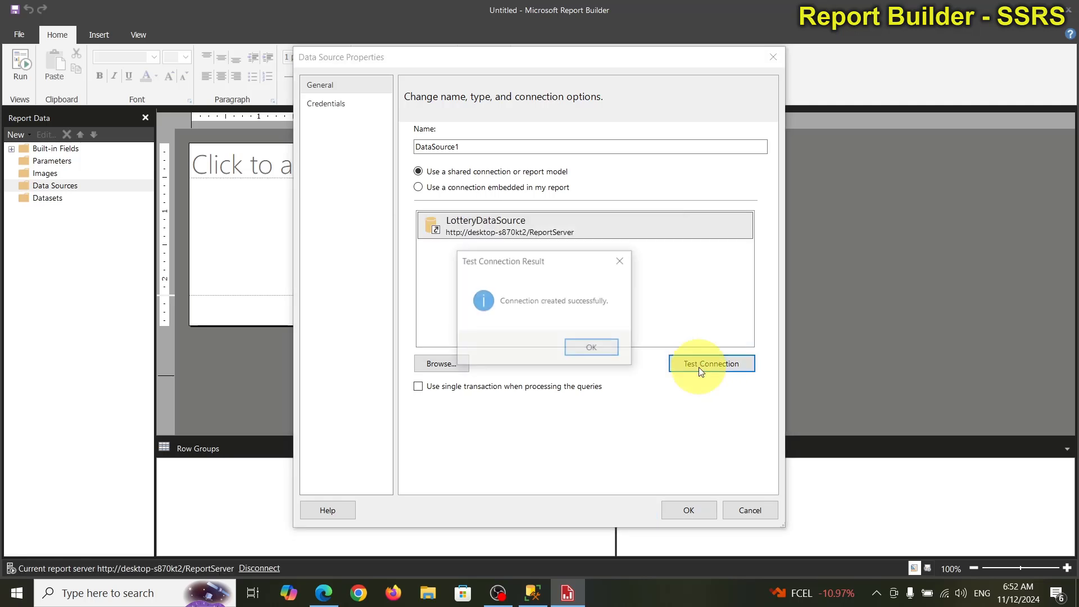
{"action": "left_click", "coordinate": [590, 344]}
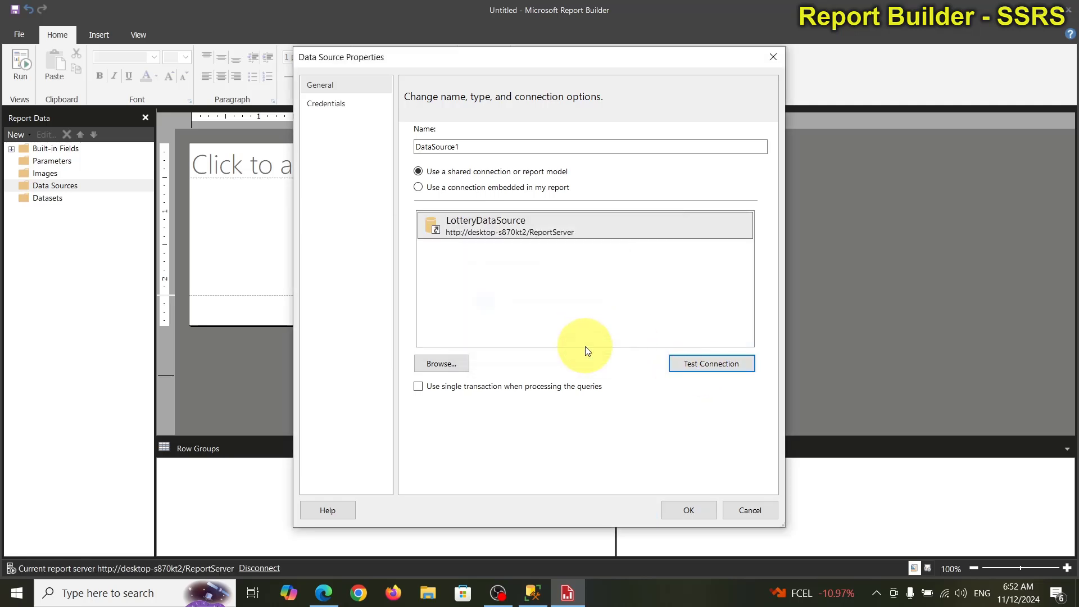
{"action": "left_click", "coordinate": [686, 516]}
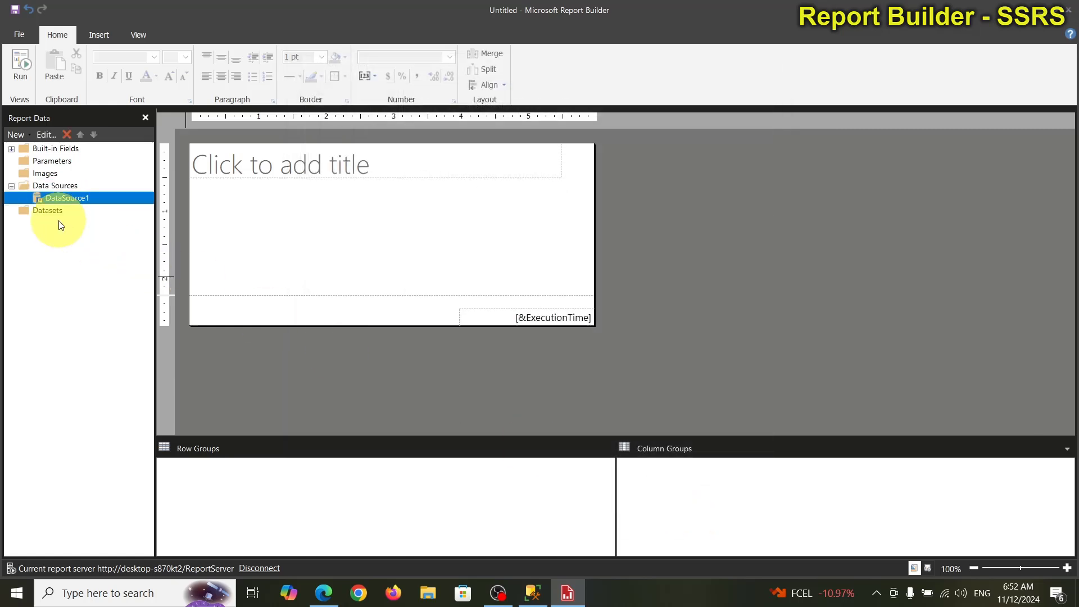
{"action": "right_click", "coordinate": [51, 212]}
{"action": "left_click", "coordinate": [94, 217]}
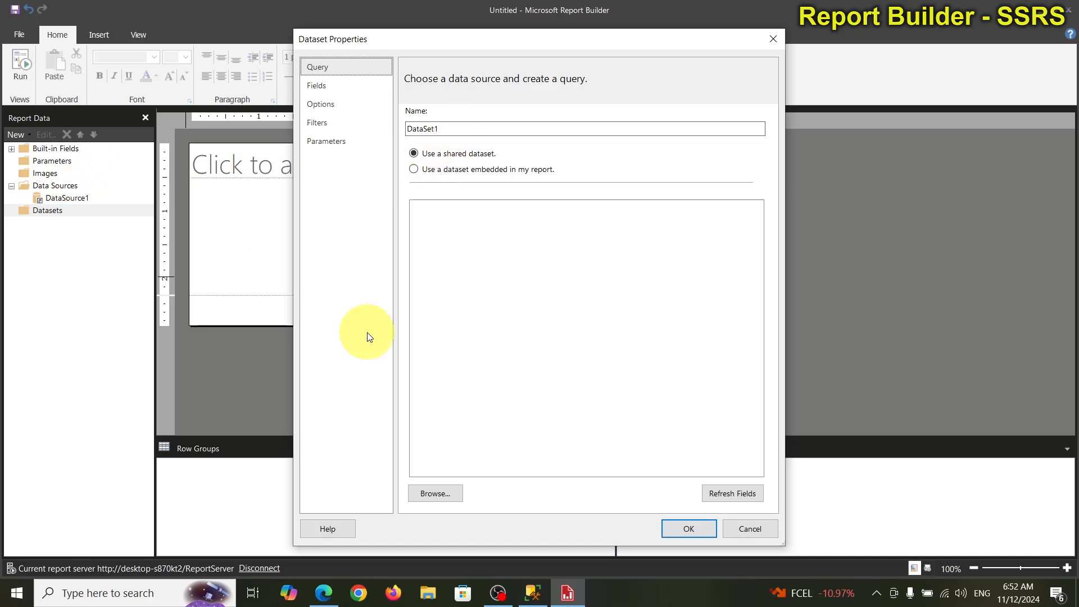
{"action": "left_click", "coordinate": [742, 531]}
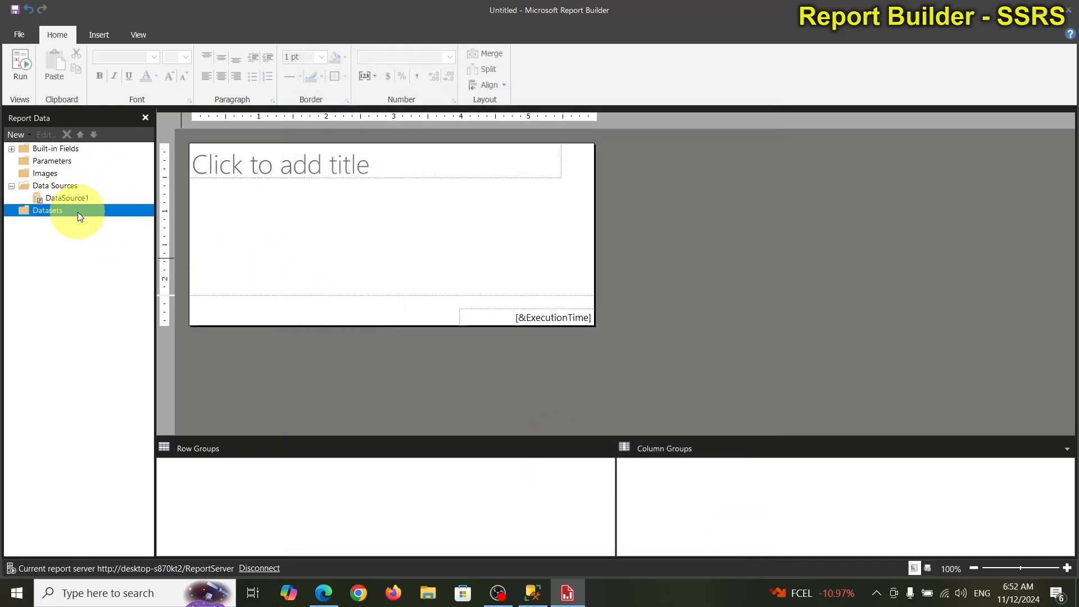
Delete the data source DataSource1 from the report.
{"action": "left_click", "coordinate": [70, 197]}
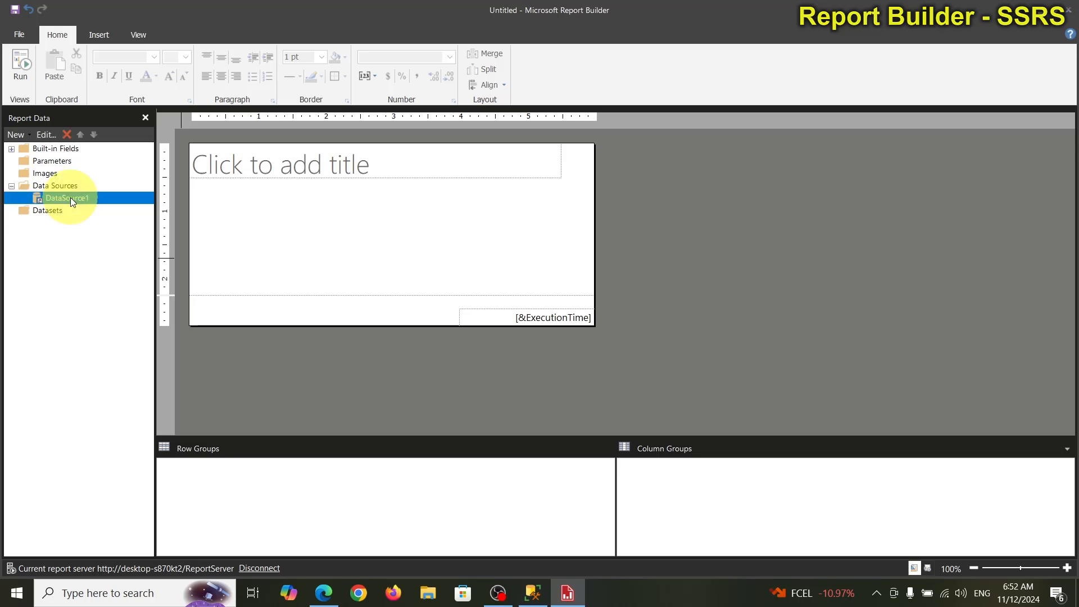
{"action": "right_click", "coordinate": [70, 197]}
{"action": "left_click", "coordinate": [95, 222]}
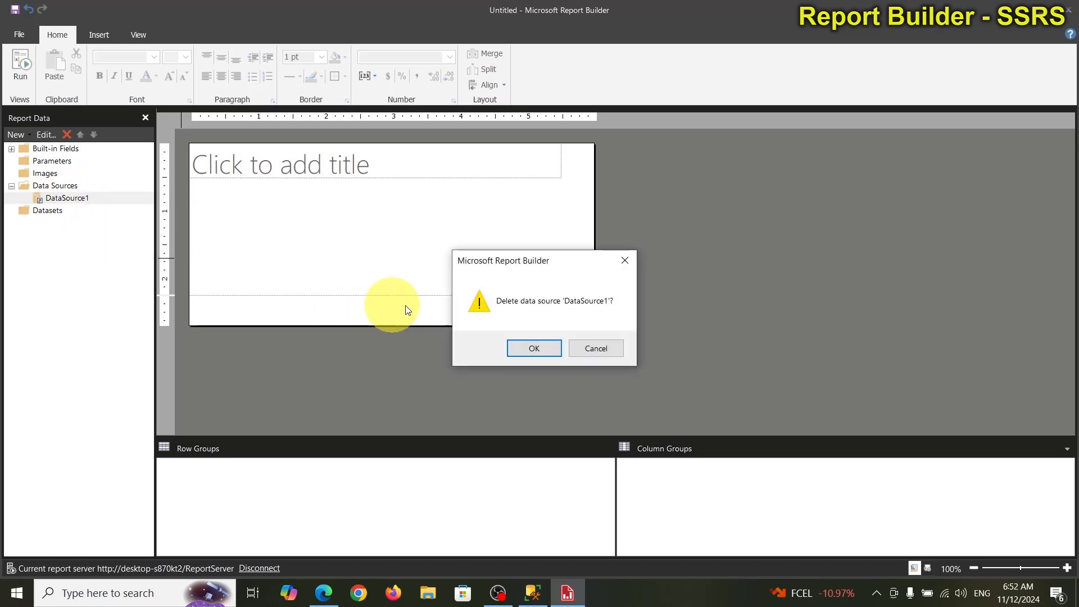
{"action": "left_click", "coordinate": [527, 349]}
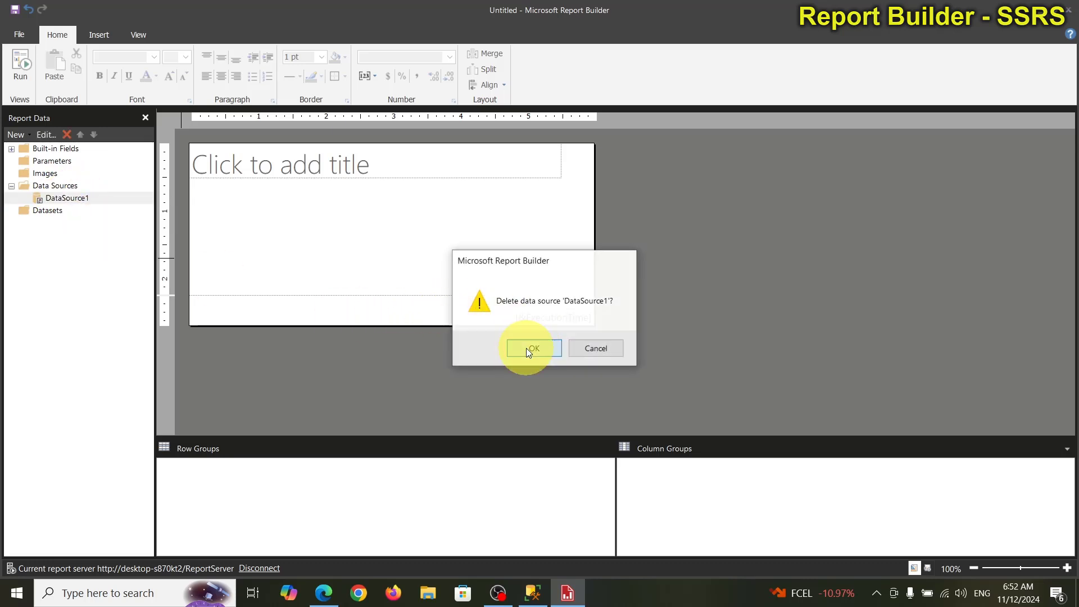
Add a data source named LotteryPoolDS that uses the shared LotteryDataSource connection.
{"action": "right_click", "coordinate": [38, 189]}
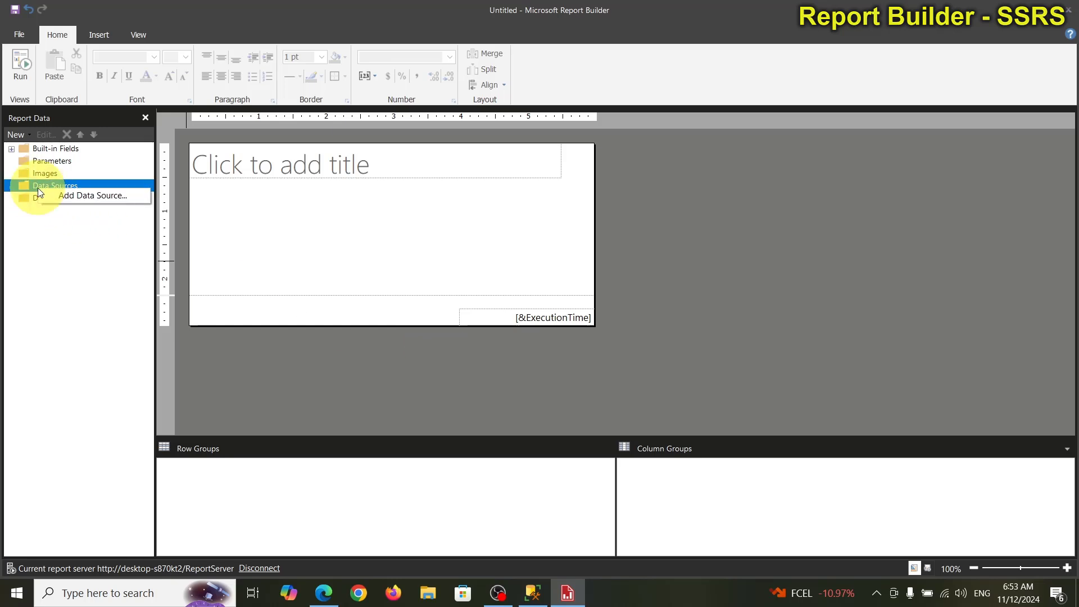
{"action": "left_click", "coordinate": [70, 195]}
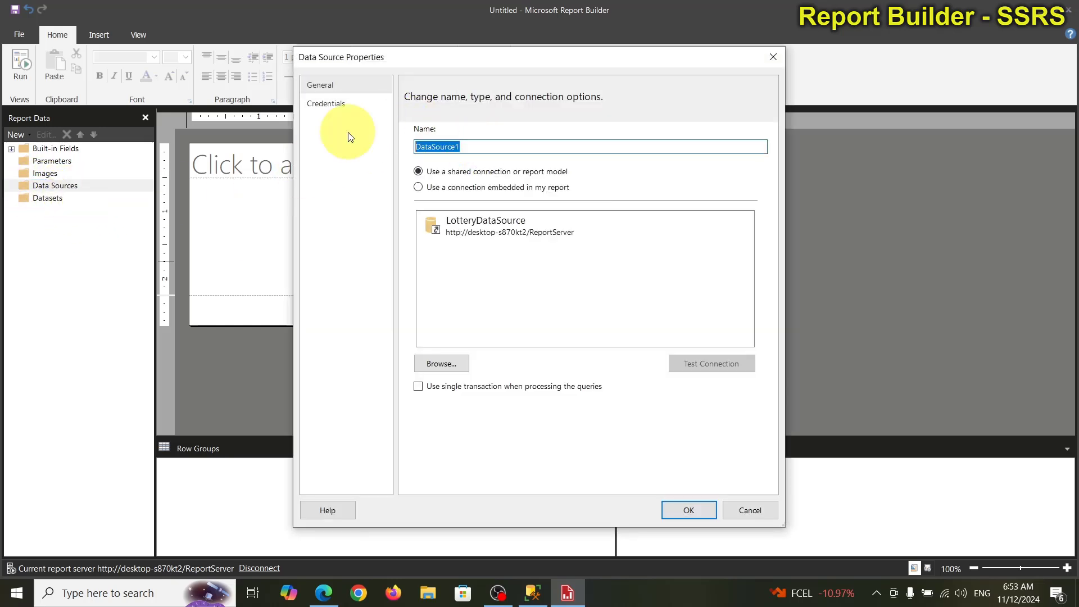
{"action": "type", "text": "LotteryPool"}
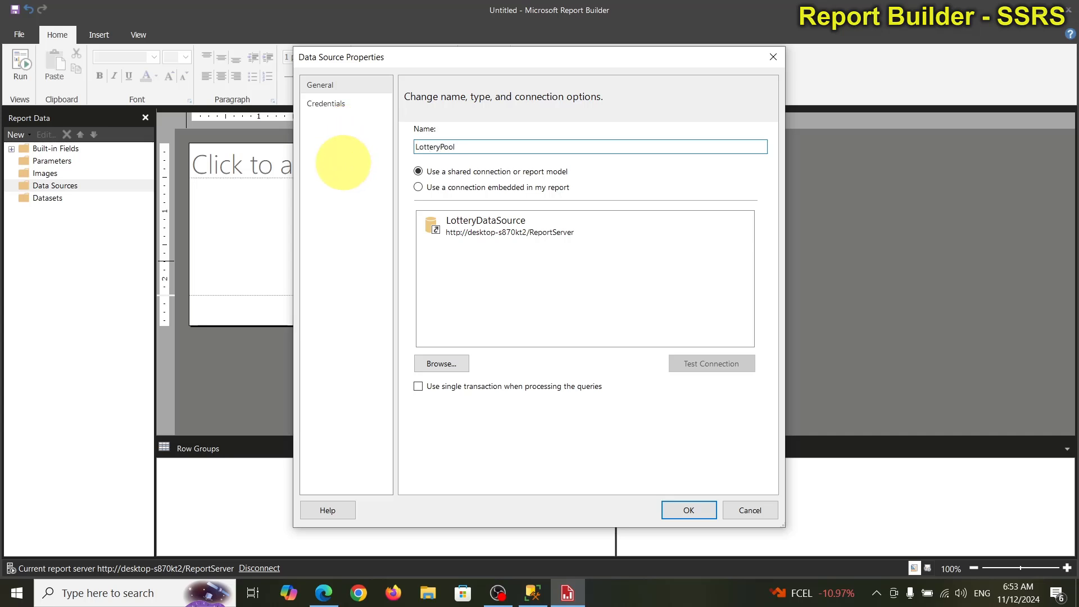
{"action": "type", "text": "DS"}
{"action": "left_click", "coordinate": [508, 230]}
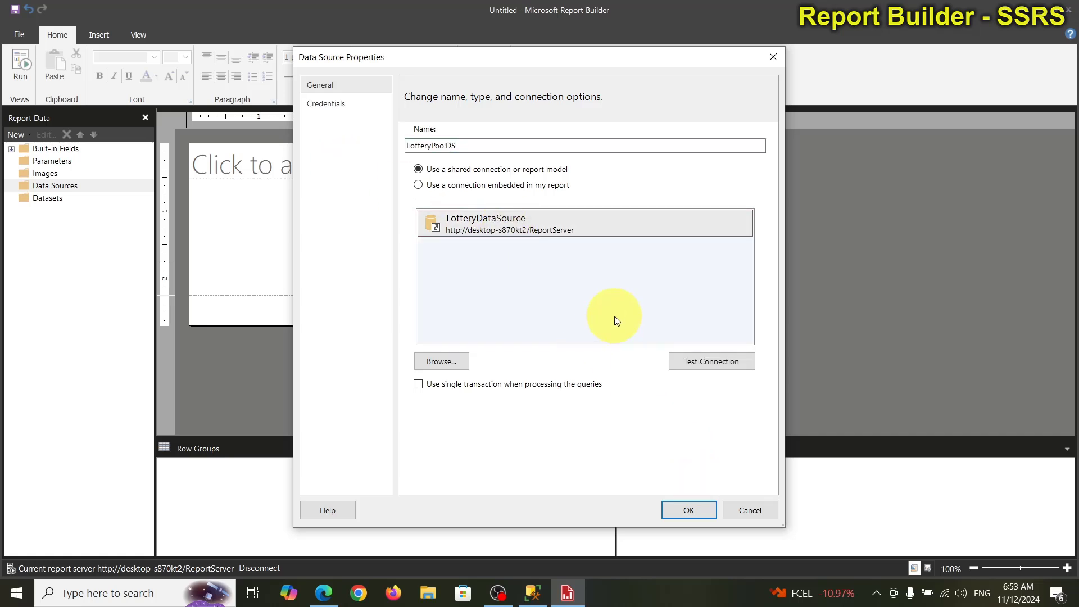
{"action": "left_click", "coordinate": [680, 512]}
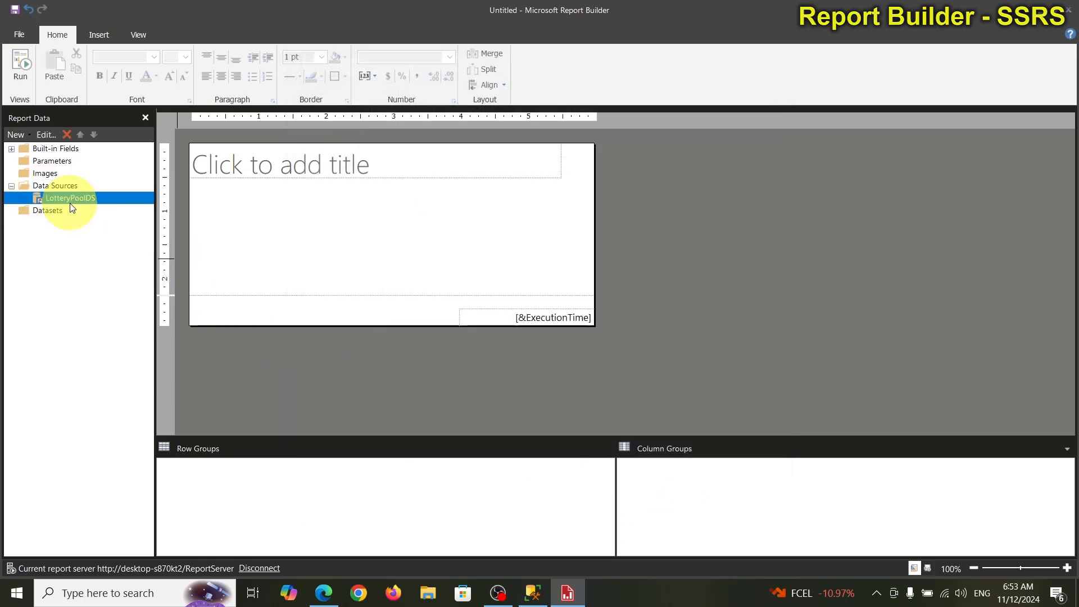
Start a new dataset named TicketsByMemberRS and make it embedded in the report.
{"action": "right_click", "coordinate": [40, 210]}
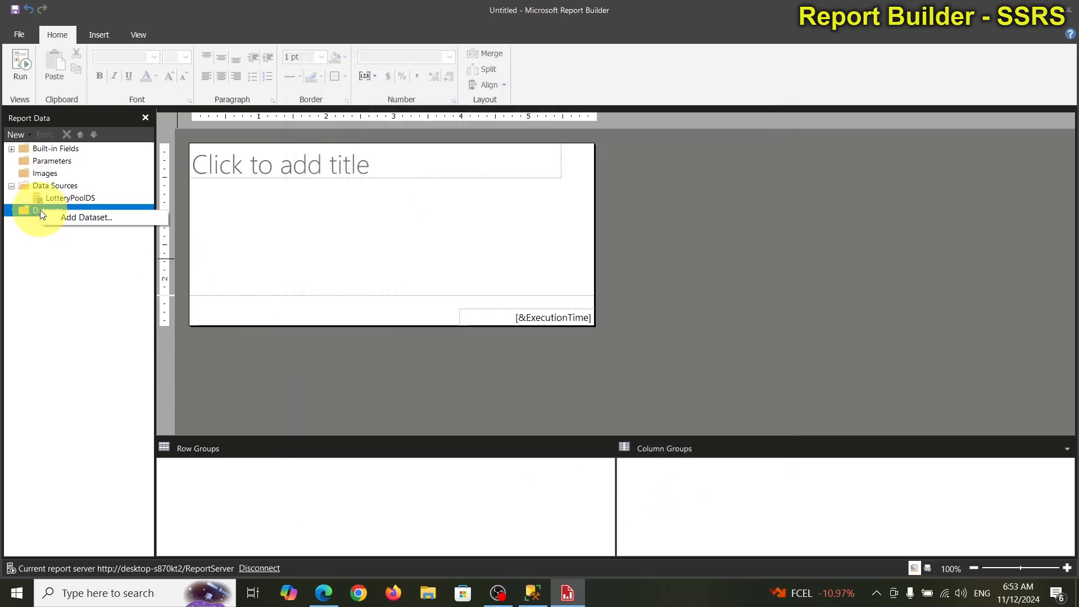
{"action": "left_click", "coordinate": [65, 218]}
{"action": "left_click", "coordinate": [443, 129]}
{"action": "double_click", "coordinate": [443, 129]}
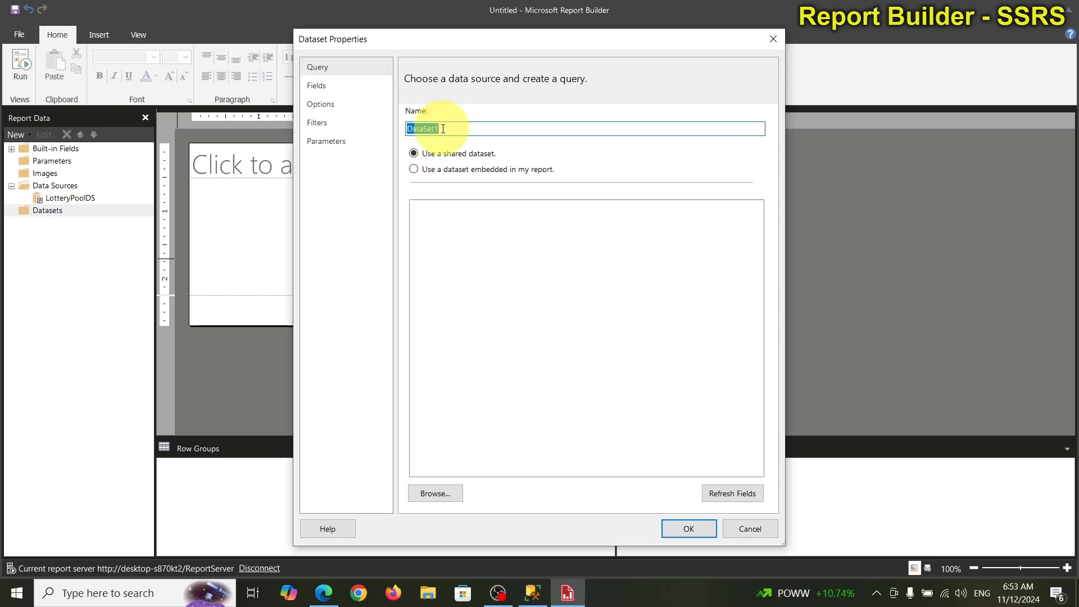
{"action": "type", "text": "Pic"}
{"action": "left_click", "coordinate": [441, 169]}
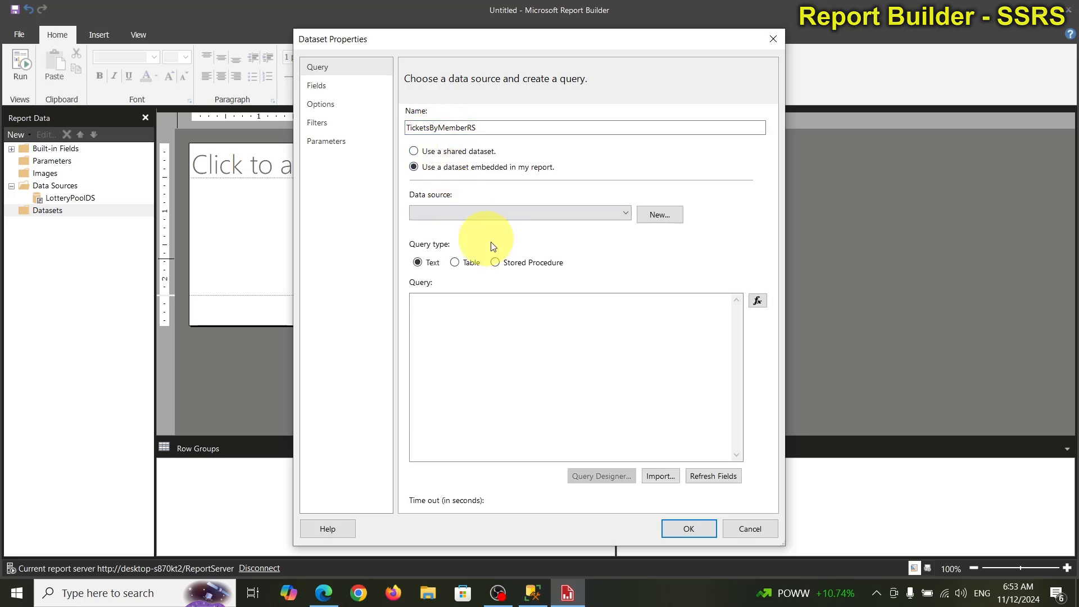
Assign LotteryPoolDS to the dataset, paste in the copied member, ticket and pick query, refresh the fields and save.
{"action": "left_click", "coordinate": [485, 217]}
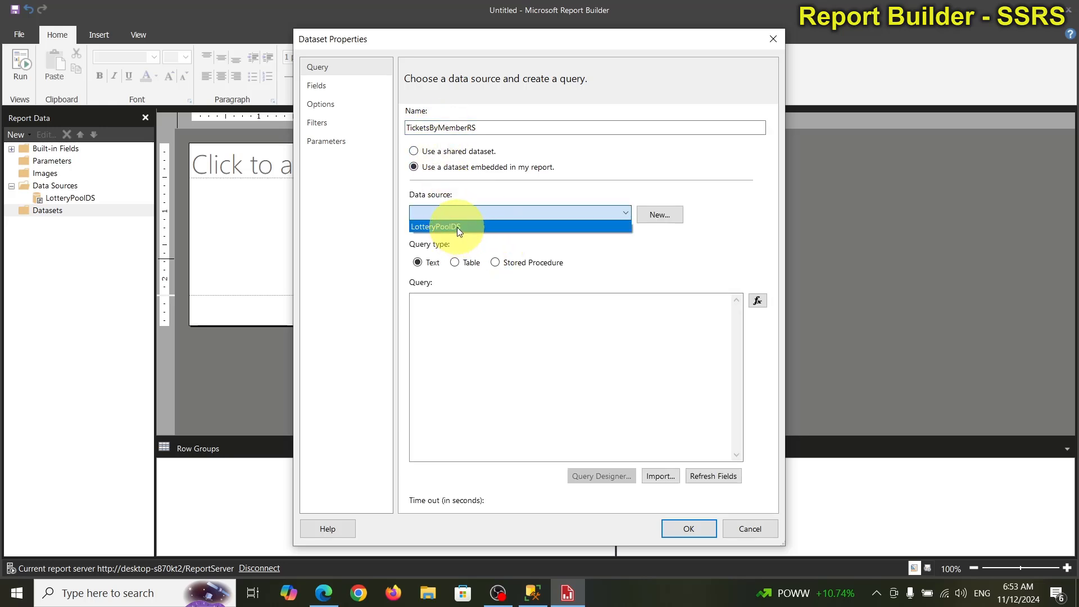
{"action": "left_click", "coordinate": [457, 228]}
{"action": "left_click", "coordinate": [458, 337]}
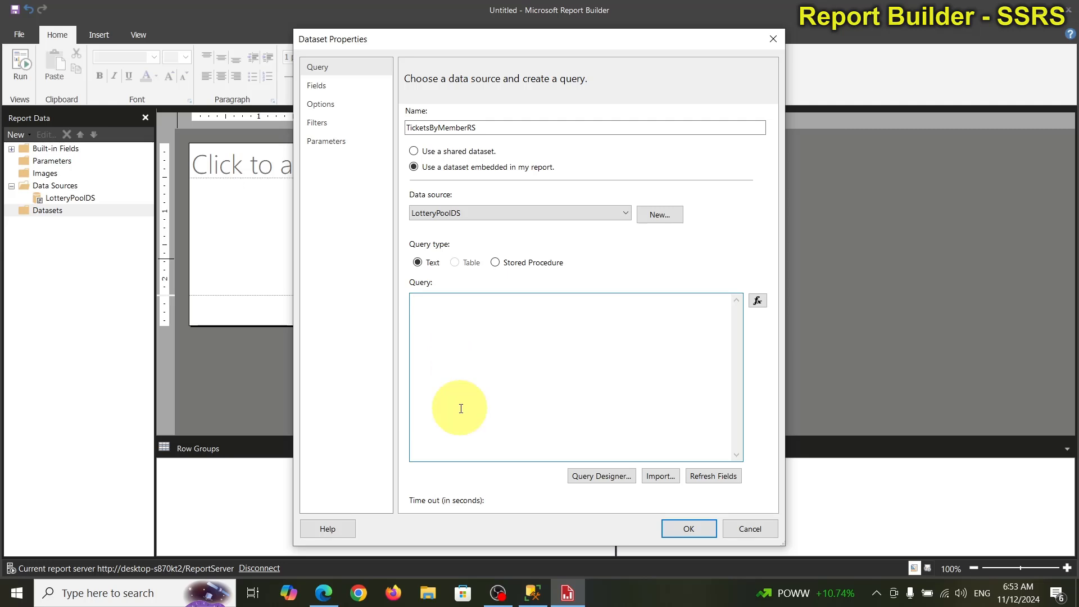
{"action": "type", "text": "select m.MemberId, m.MemberNumber + ' ' + m.Firstname + ' ' + m.Lastname as MemberHeader, t.TicketId, t.TicketNumber + ' Date: ' + format(t.TicketDate,'MM/dd/yyyy') as TicketHeader, p.Ball1, p.Ball2, p.Ball3, p.Ball4, p.Ball5, p.Powerball, p.PowerPlay, p.Cost, p.Prize, p.Result from [Member] m inner join [Ticket] t on t.MemberId=m.MemberId inner join [TicketPick] p on p.TicketId=t.TicketId"}
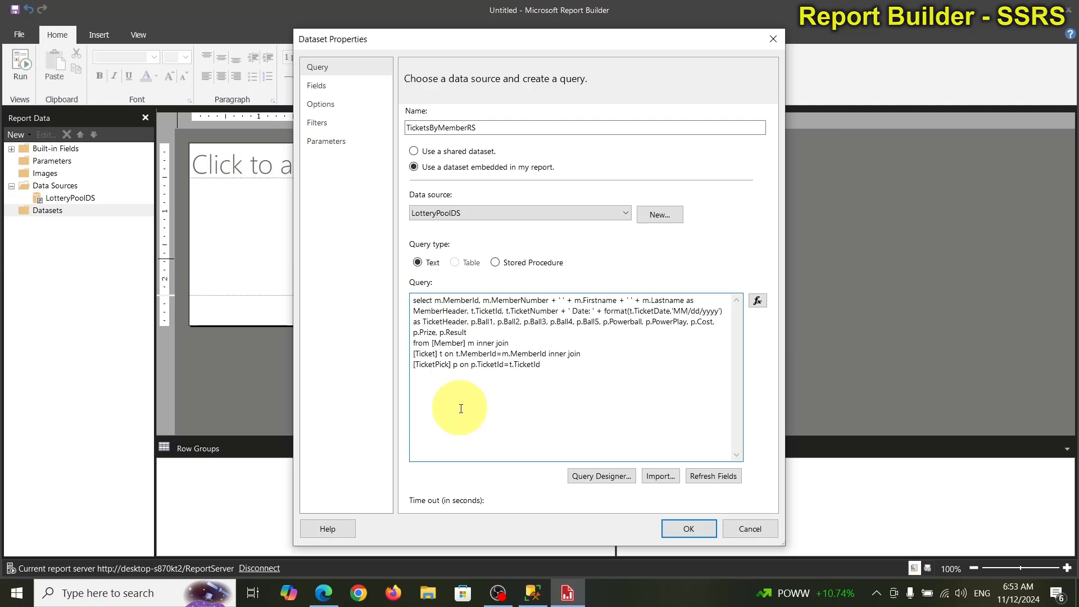
{"action": "left_click", "coordinate": [712, 477]}
{"action": "left_click", "coordinate": [691, 528]}
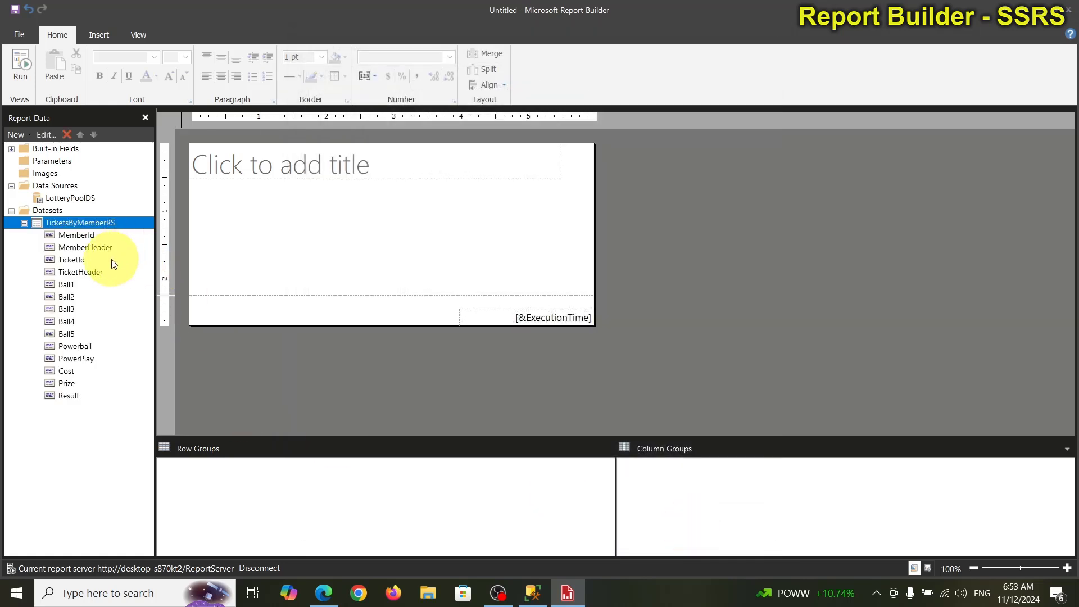
Switch to SQL Server Management Studio, insert p.Line between TicketHeader and p.Ball1 in the query, and rerun it.
{"action": "left_click", "coordinate": [67, 286]}
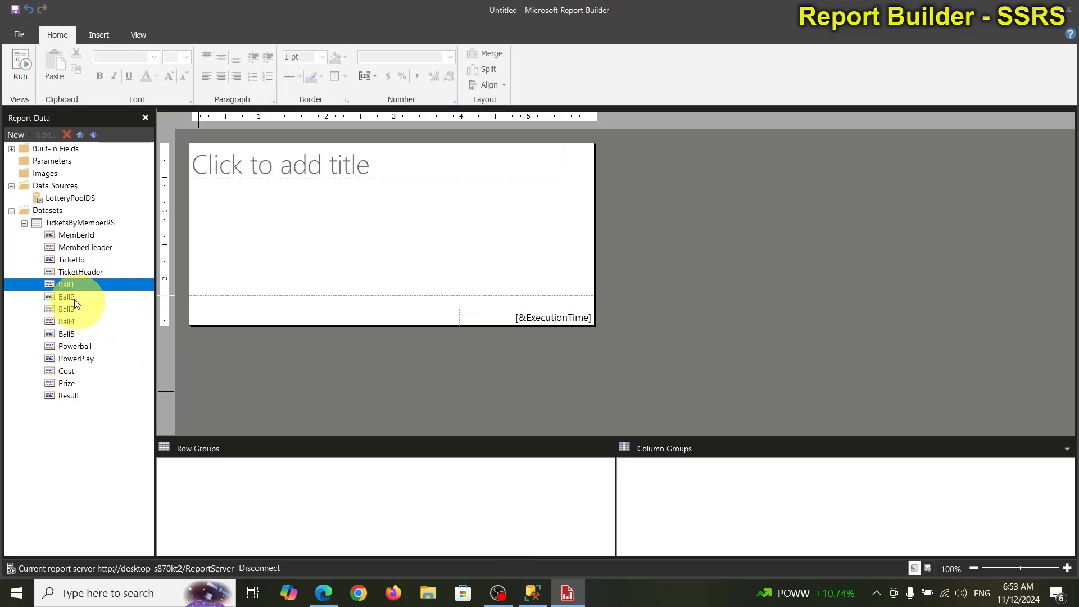
{"action": "left_click", "coordinate": [534, 593]}
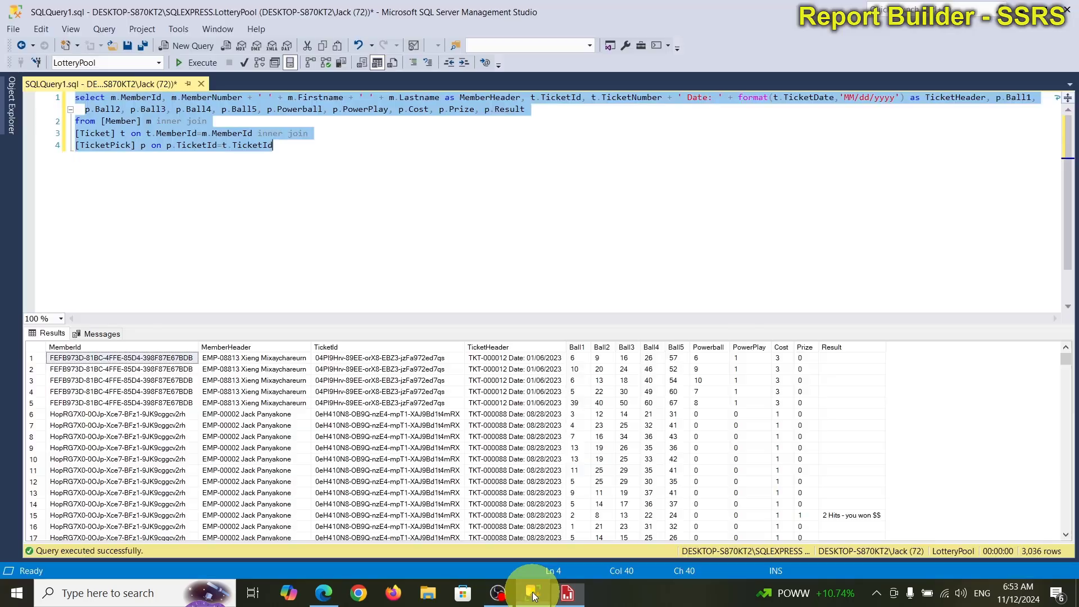
{"action": "left_click", "coordinate": [583, 348]}
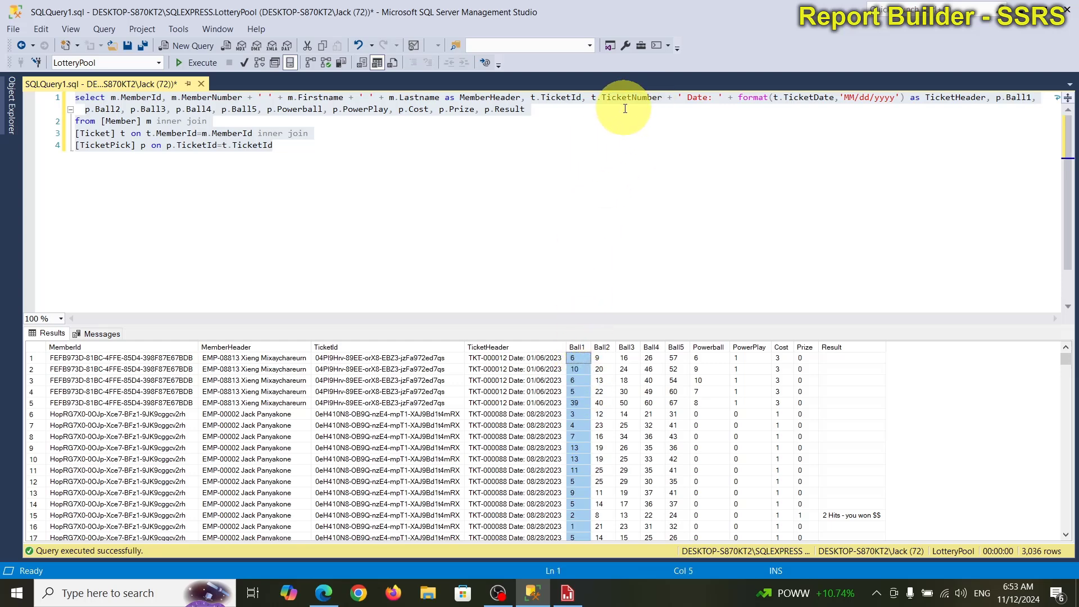
{"action": "left_click", "coordinate": [989, 102]}
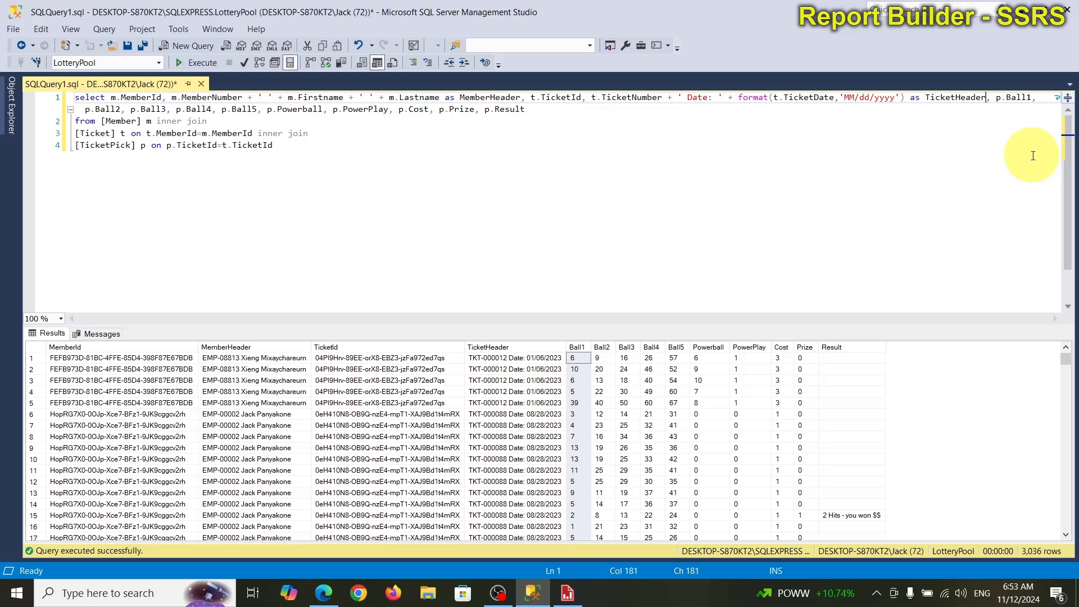
{"action": "type", "text": "p.Line"}
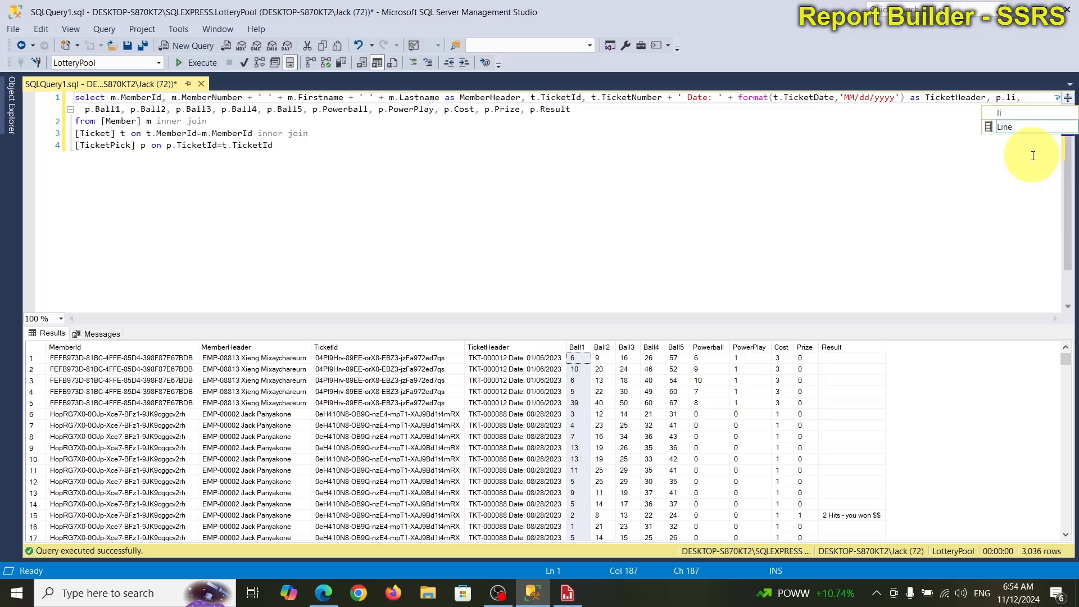
{"action": "left_click", "coordinate": [432, 162]}
{"action": "left_click", "coordinate": [203, 63]}
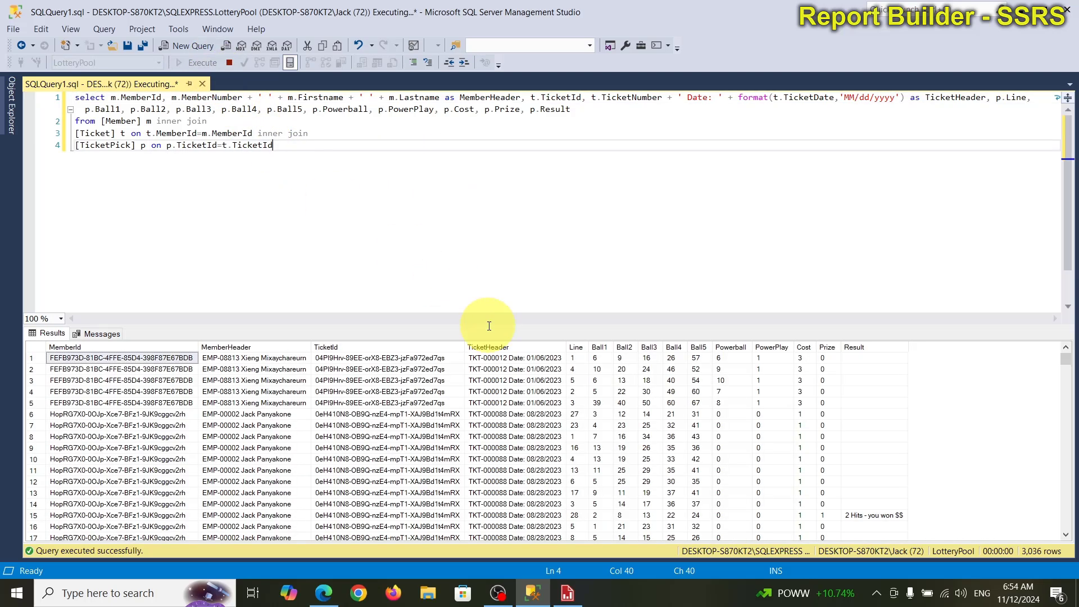
{"action": "left_click", "coordinate": [580, 347]}
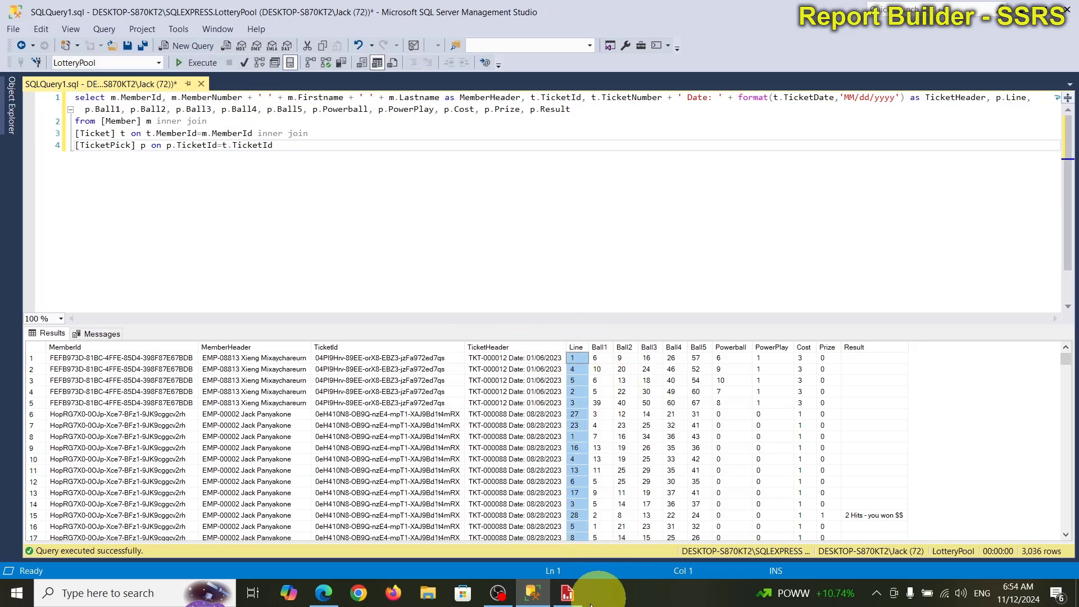
Return to Report Builder, insert p.Liine after TicketHeader in the TicketsByMemberRS query, and save without updating the fields list.
{"action": "left_click", "coordinate": [567, 593]}
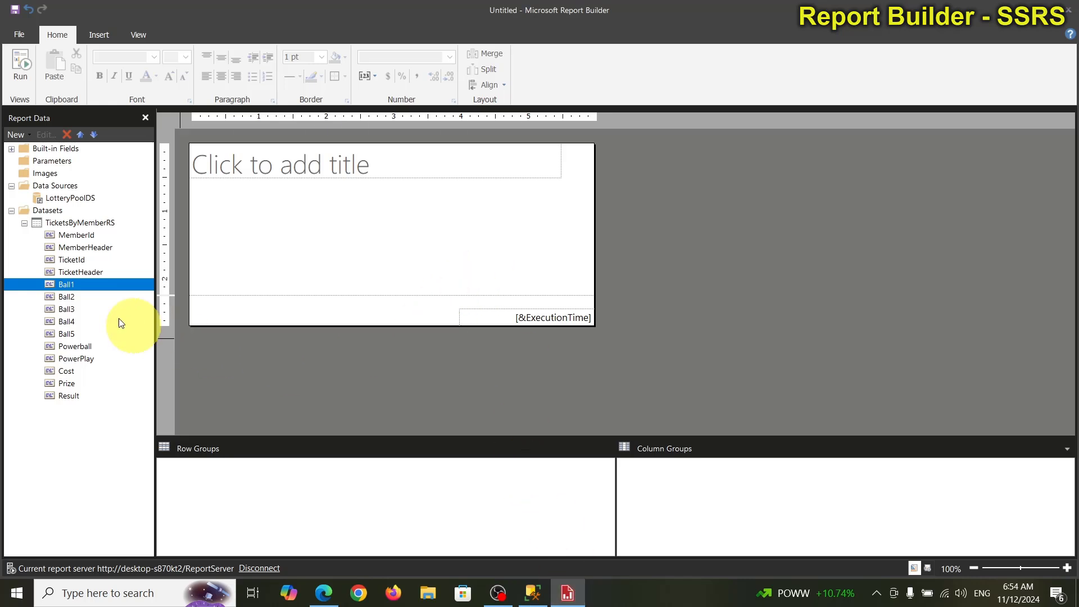
{"action": "double_click", "coordinate": [62, 224]}
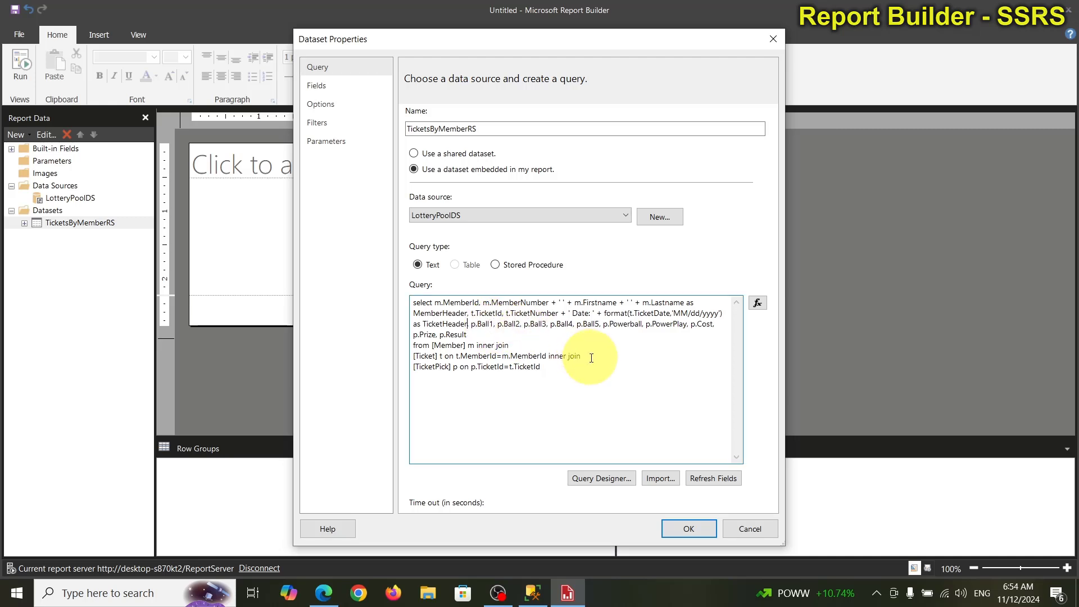
{"action": "type", "text": "p.Liine"}
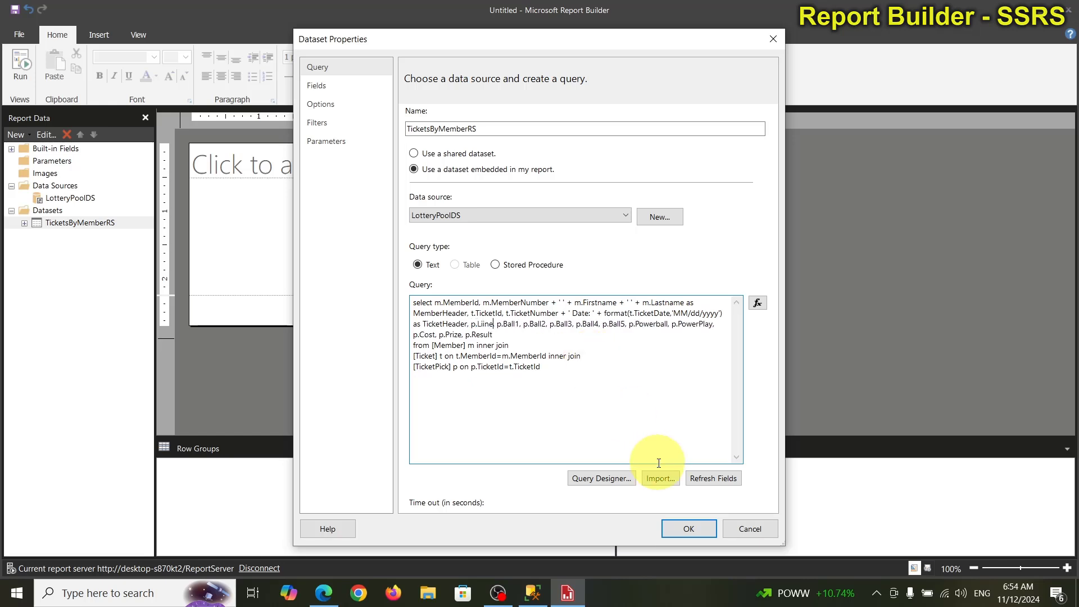
{"action": "left_click", "coordinate": [681, 529]}
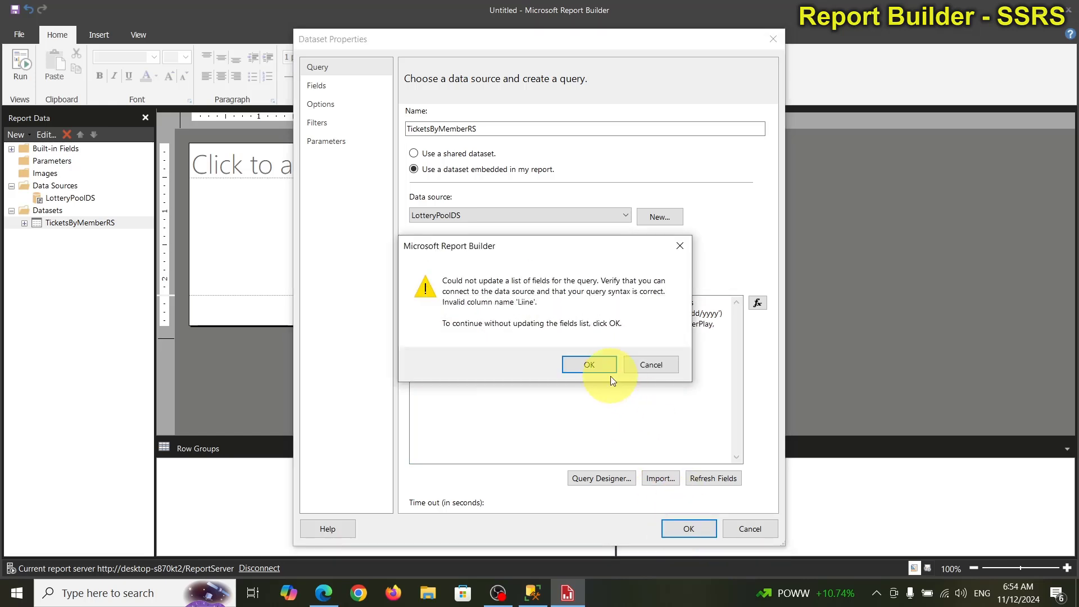
{"action": "left_click", "coordinate": [582, 364]}
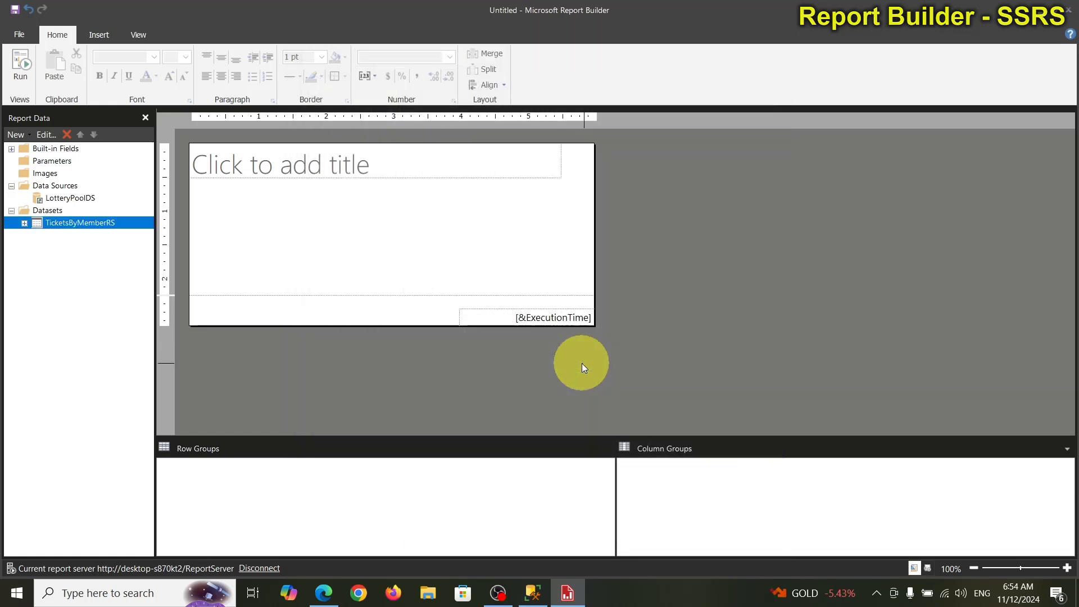
Reopen the TicketsByMemberRS dataset properties and try to refresh the fields of its query.
{"action": "left_click", "coordinate": [24, 223]}
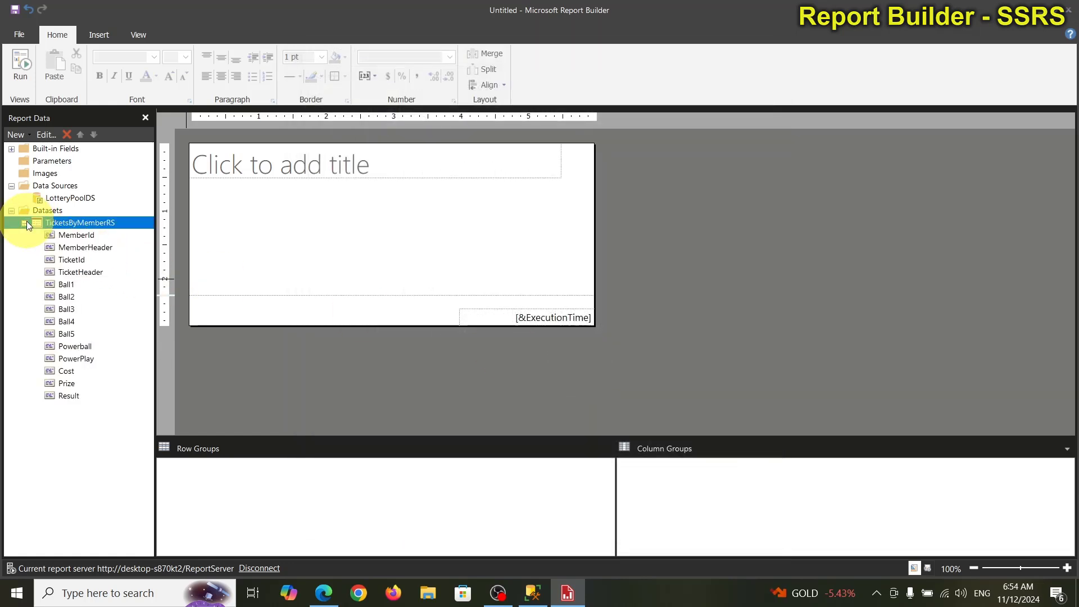
{"action": "double_click", "coordinate": [63, 227]}
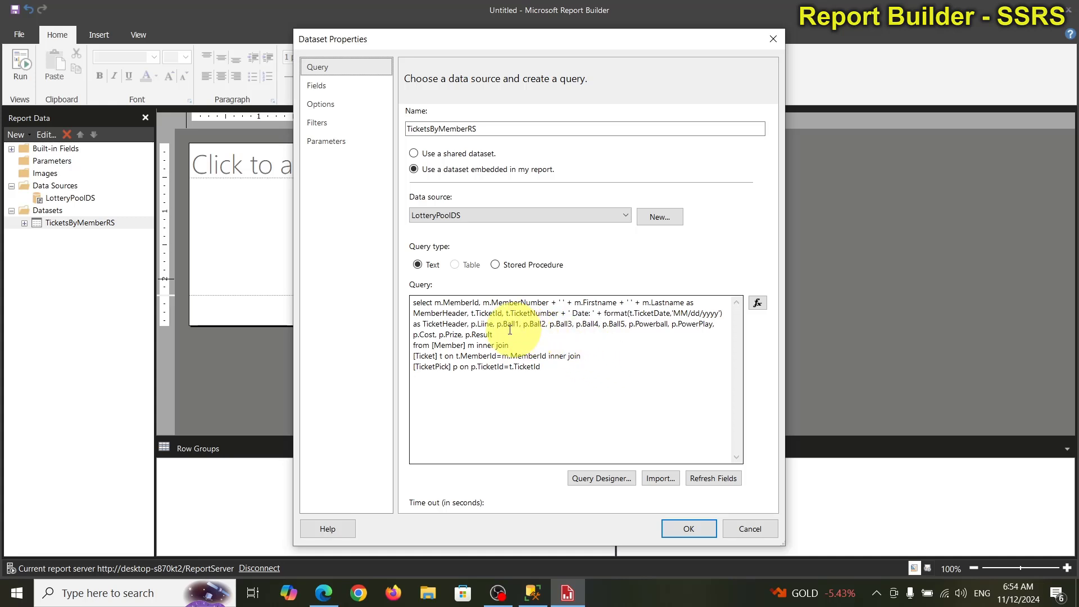
{"action": "left_click", "coordinate": [697, 476]}
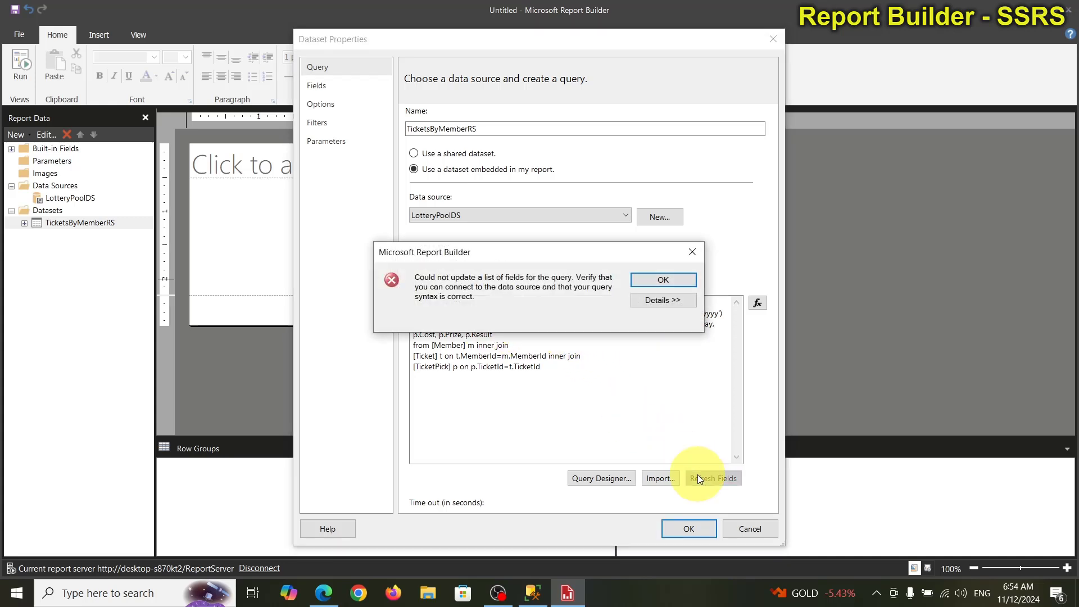
{"action": "left_click", "coordinate": [648, 283]}
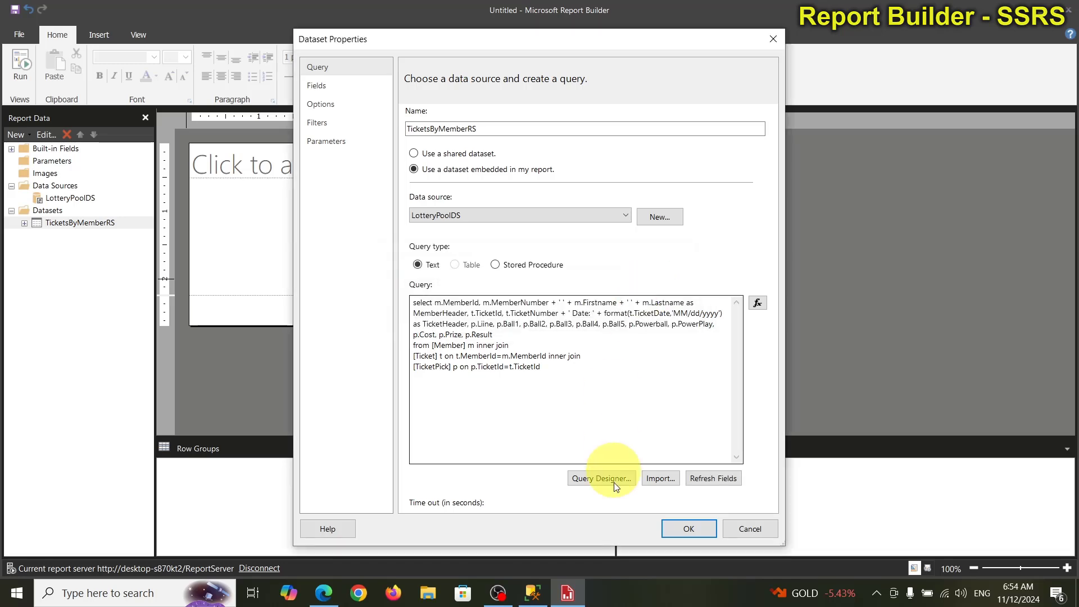
Switch to SQL Server Management Studio and copy the entire member, ticket and pick query containing p.Line.
{"action": "left_click", "coordinate": [532, 595]}
{"action": "left_click_drag", "start_coordinate": [301, 156], "coordinate": [75, 96]}
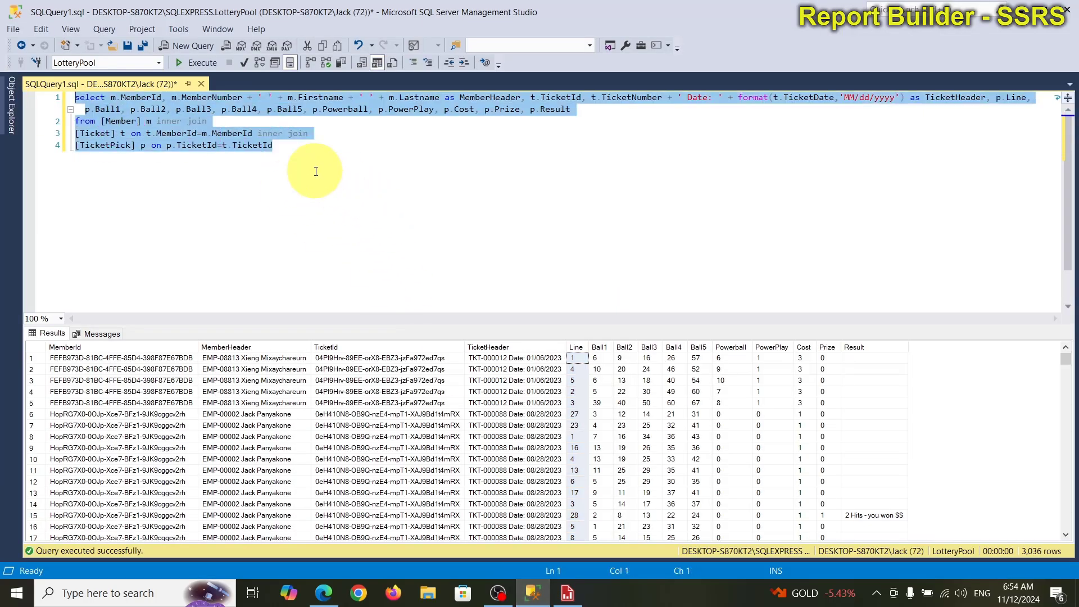
{"action": "right_click", "coordinate": [197, 139]}
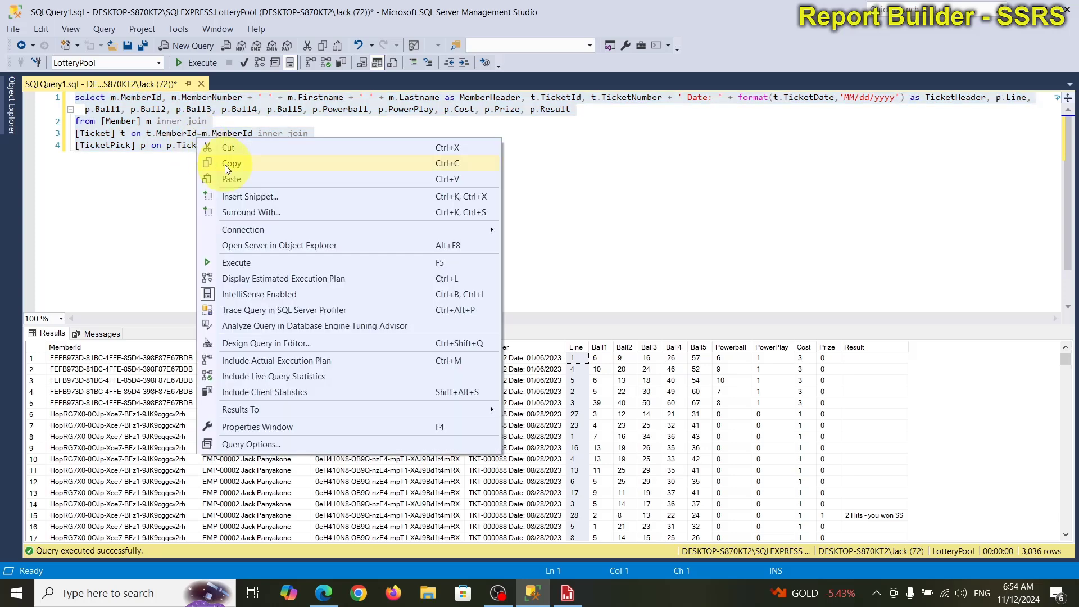
{"action": "left_click", "coordinate": [224, 164]}
Return to Report Builder, replace the TicketsByMemberRS query with the copied one, refresh the fields and save the dataset.
{"action": "left_click", "coordinate": [568, 593]}
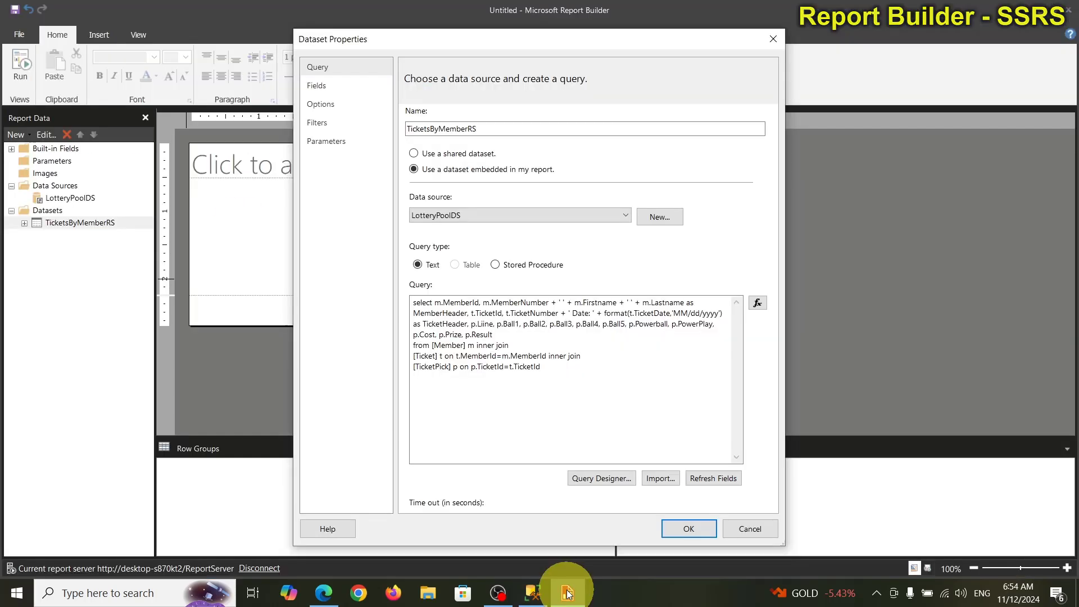
{"action": "left_click_drag", "start_coordinate": [559, 366], "coordinate": [404, 308]}
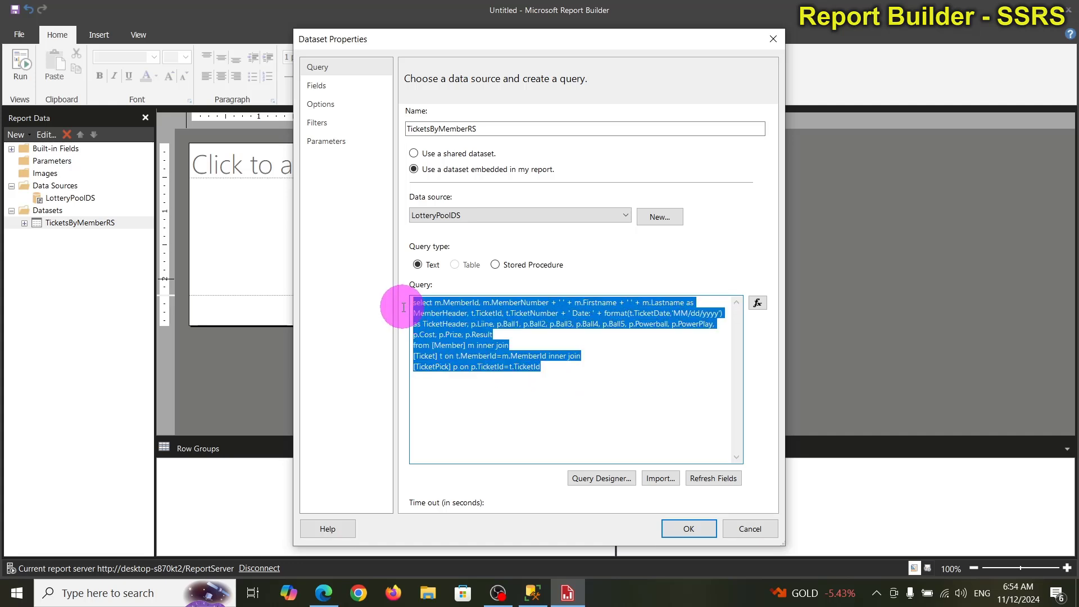
{"action": "key", "text": "ctrl+v"}
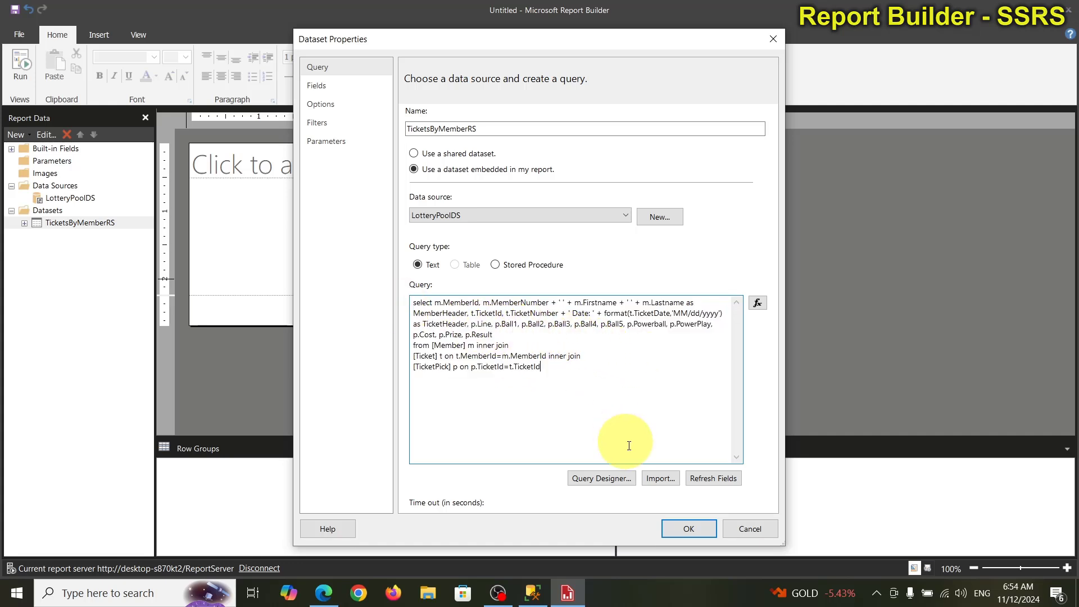
{"action": "left_click", "coordinate": [712, 479]}
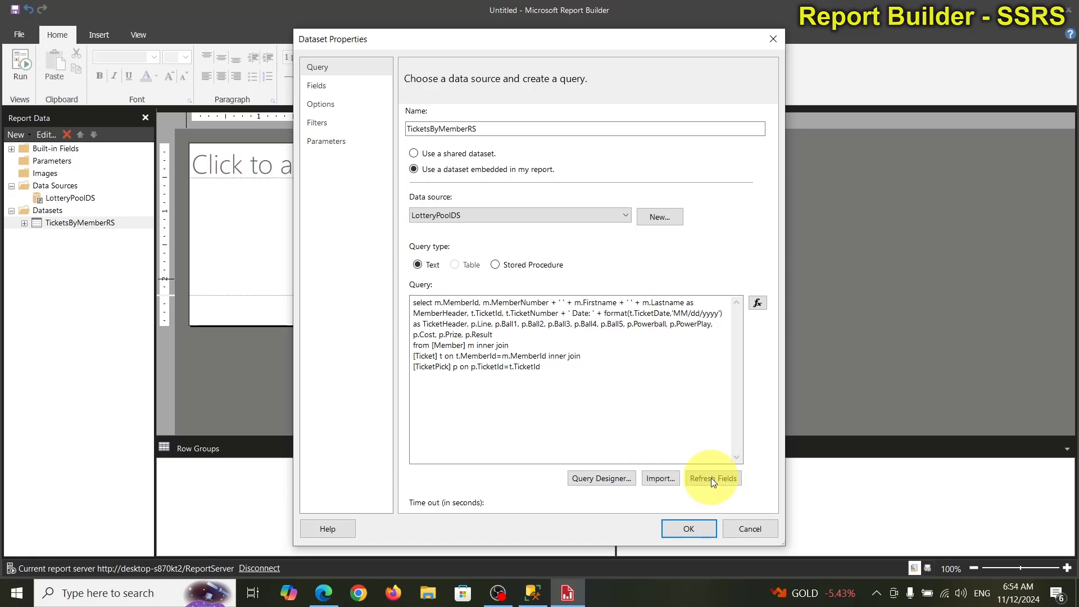
{"action": "left_click", "coordinate": [689, 529]}
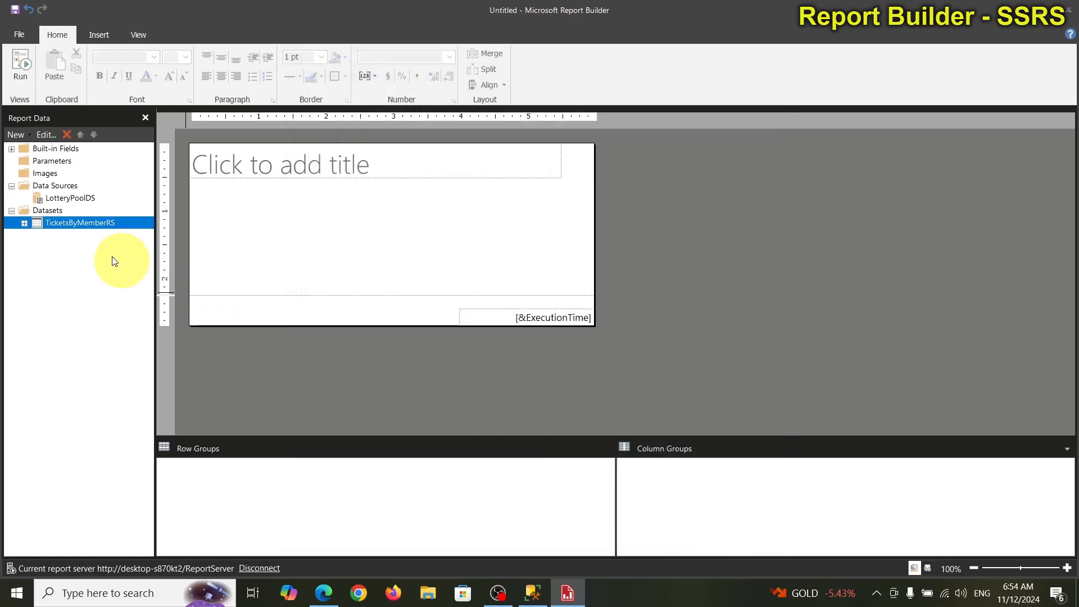
Expand the TicketsByMemberRS field list and delete the title text box from the report body.
{"action": "left_click", "coordinate": [25, 223]}
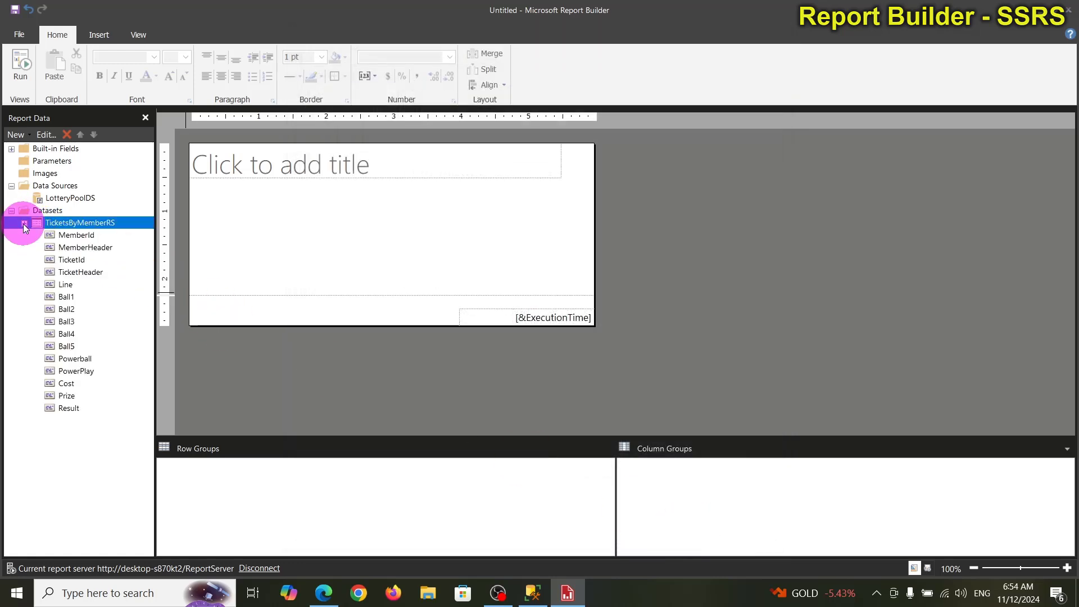
{"action": "left_click", "coordinate": [61, 283]}
{"action": "left_click", "coordinate": [531, 177]}
{"action": "key", "text": "Delete"}
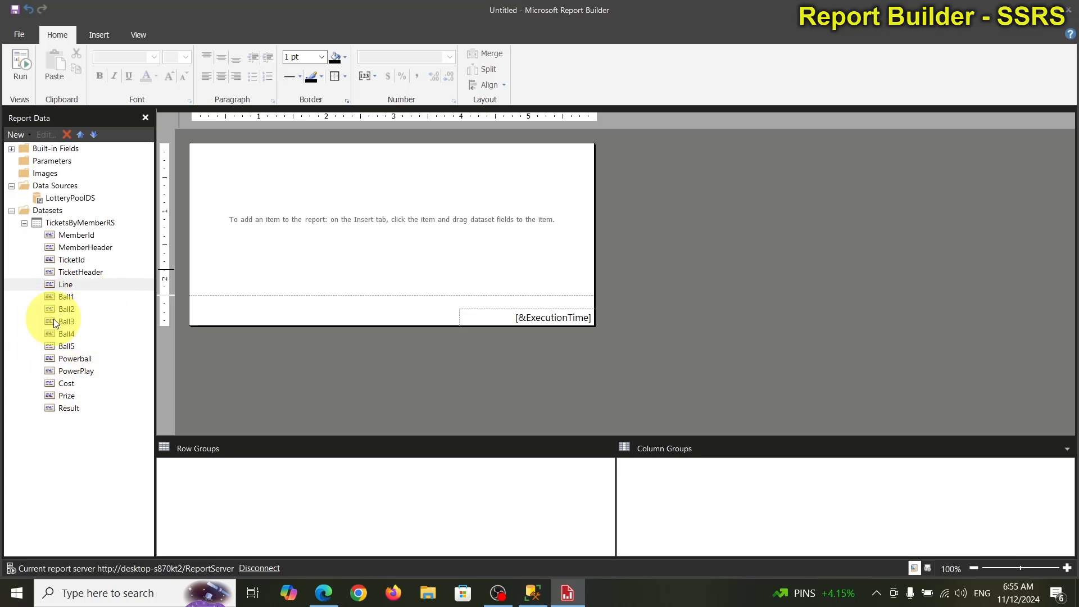
{"action": "left_click", "coordinate": [71, 287]}
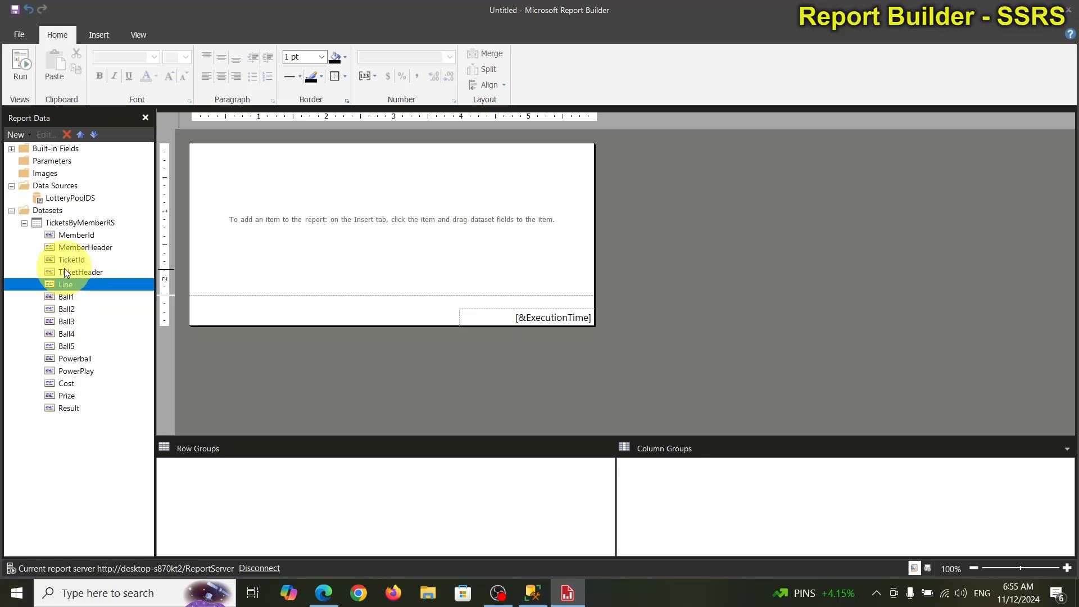
{"action": "left_click", "coordinate": [66, 262]}
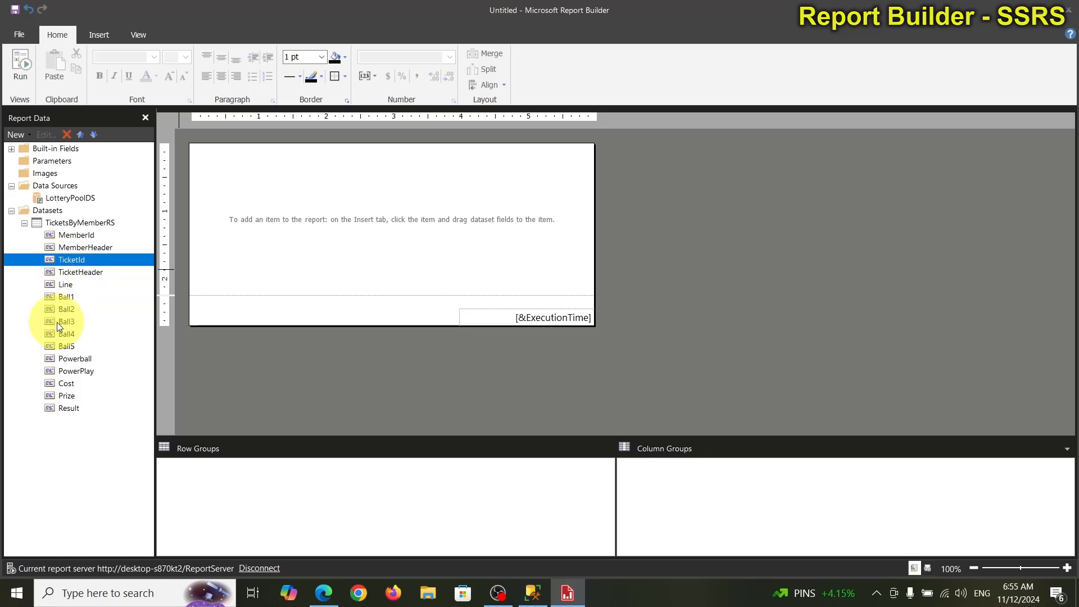
{"action": "left_click", "coordinate": [73, 235]}
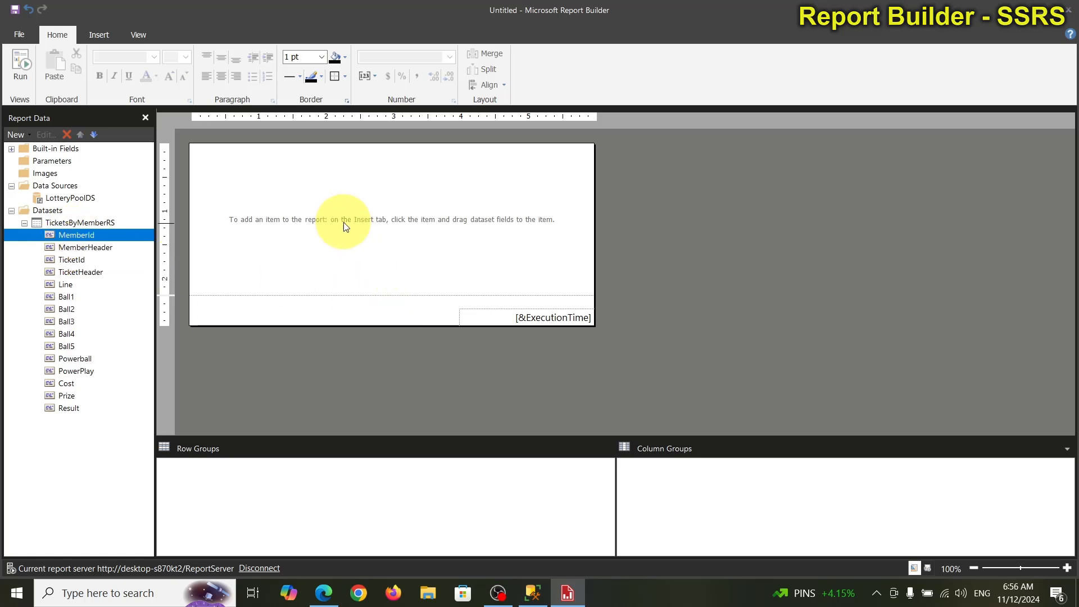
Insert a table into the report body and move it to the body's upper-left corner.
{"action": "right_click", "coordinate": [277, 184]}
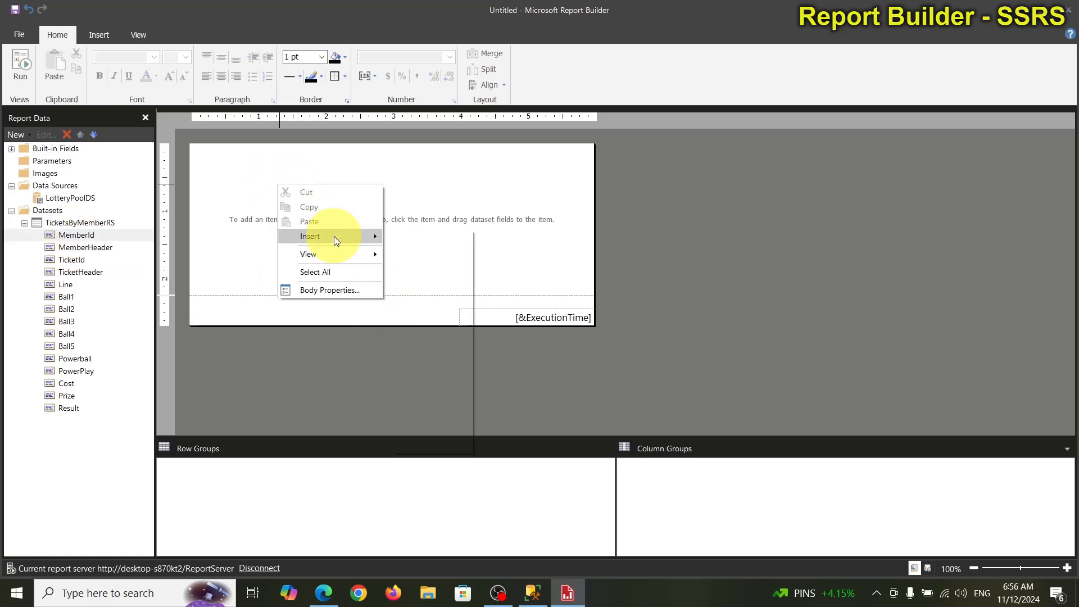
{"action": "mouse_move", "coordinate": [368, 236]}
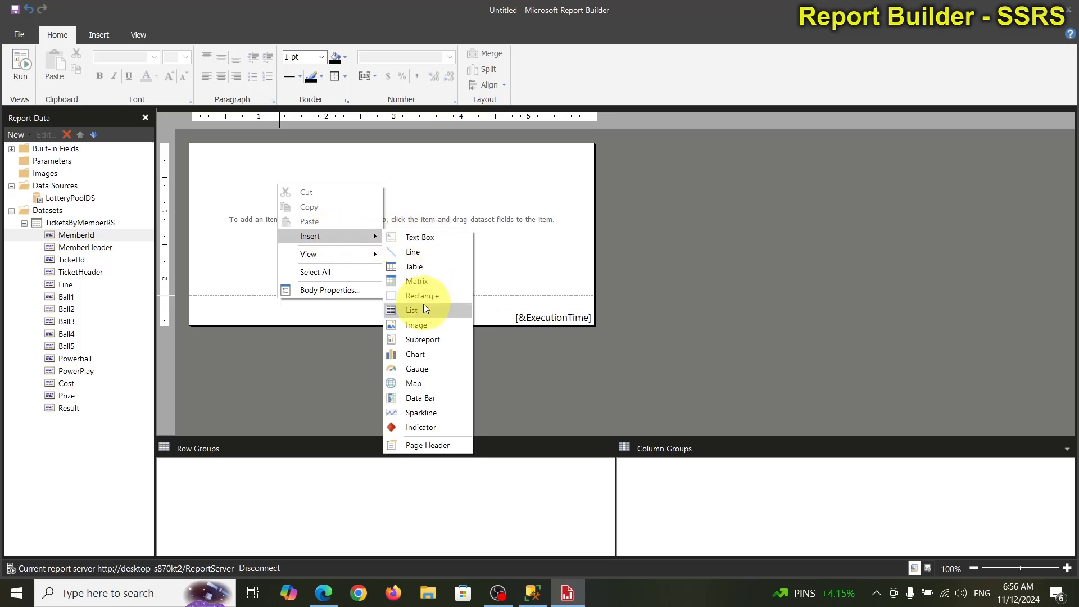
{"action": "left_click", "coordinate": [420, 267]}
{"action": "left_click_drag", "start_coordinate": [349, 181], "coordinate": [265, 144]}
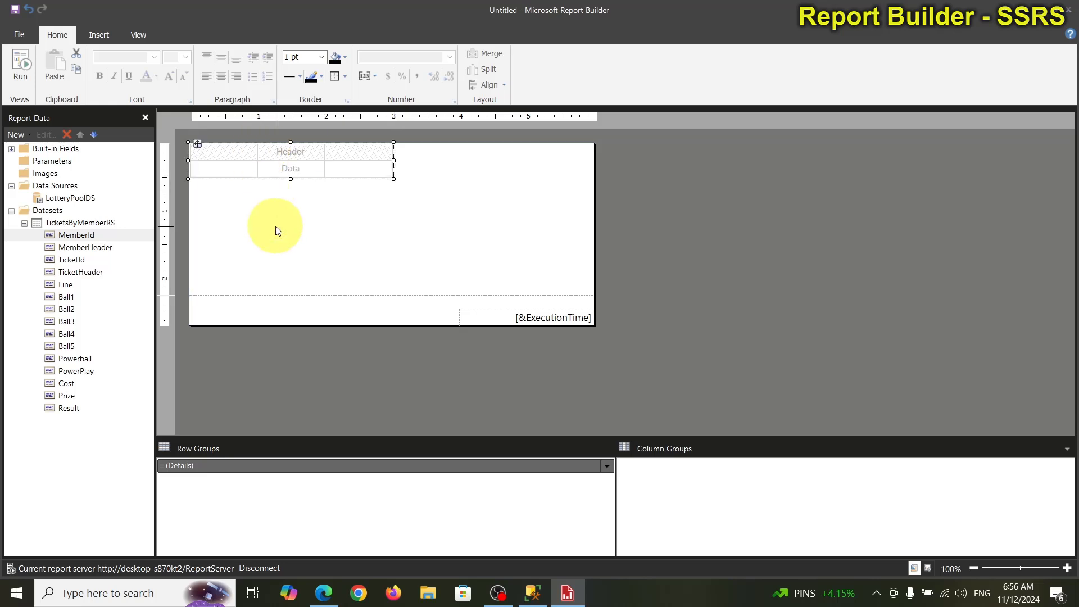
Fill the table's three columns with the Line, Ball1 and Ball2 fields, and append columns for Ball3, Ball4 and Ball5.
{"action": "left_click_drag", "start_coordinate": [76, 236], "coordinate": [216, 181]}
{"action": "left_click_drag", "start_coordinate": [66, 297], "coordinate": [280, 173]}
{"action": "left_click_drag", "start_coordinate": [72, 313], "coordinate": [337, 175]}
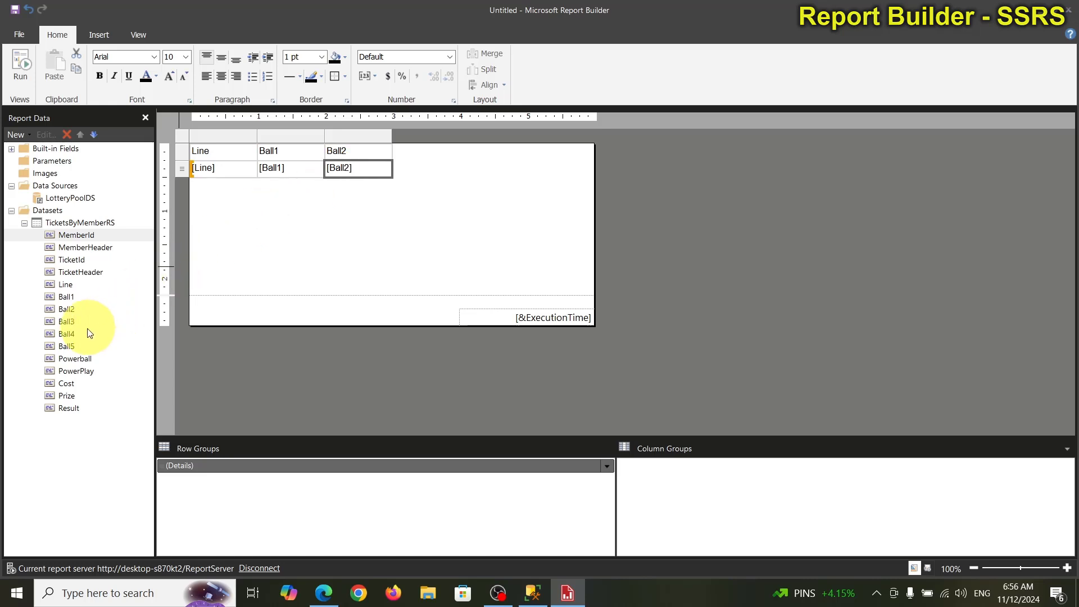
{"action": "left_click_drag", "start_coordinate": [76, 236], "coordinate": [392, 166]}
{"action": "left_click_drag", "start_coordinate": [68, 334], "coordinate": [453, 166]}
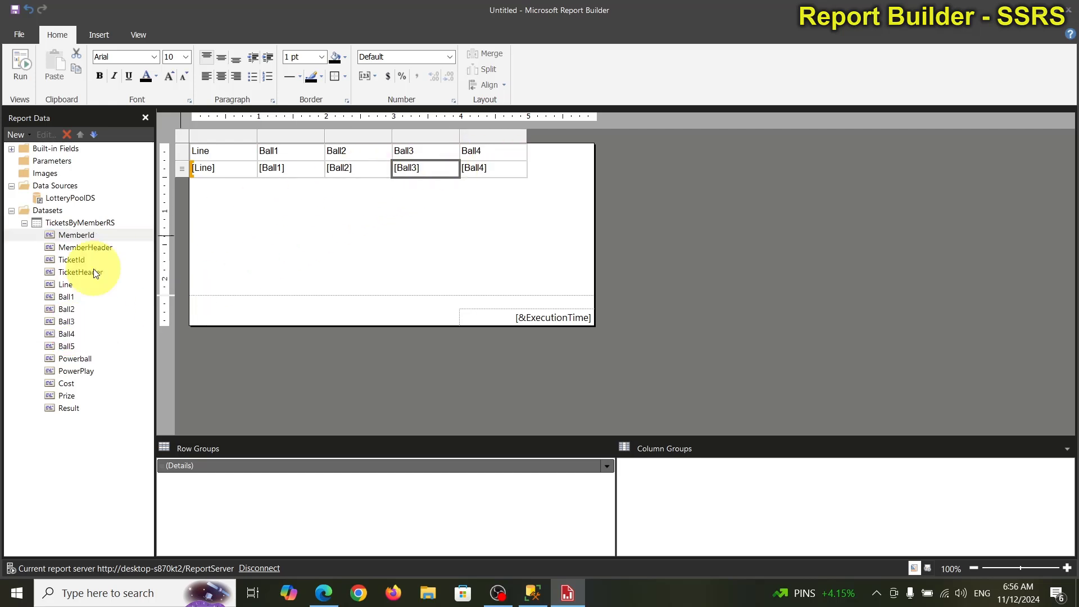
{"action": "left_click_drag", "start_coordinate": [65, 347], "coordinate": [525, 162]}
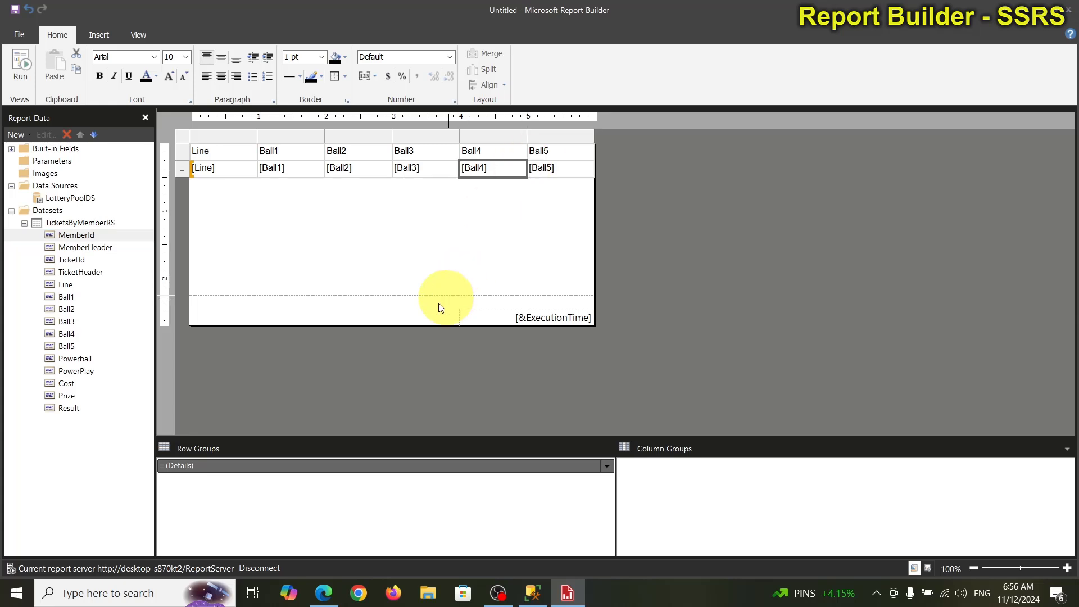
Append columns for Powerball, PowerPlay, Cost, Prize and Result after Ball5, and preview the report before returning to the design view.
{"action": "left_click_drag", "start_coordinate": [68, 363], "coordinate": [594, 174]}
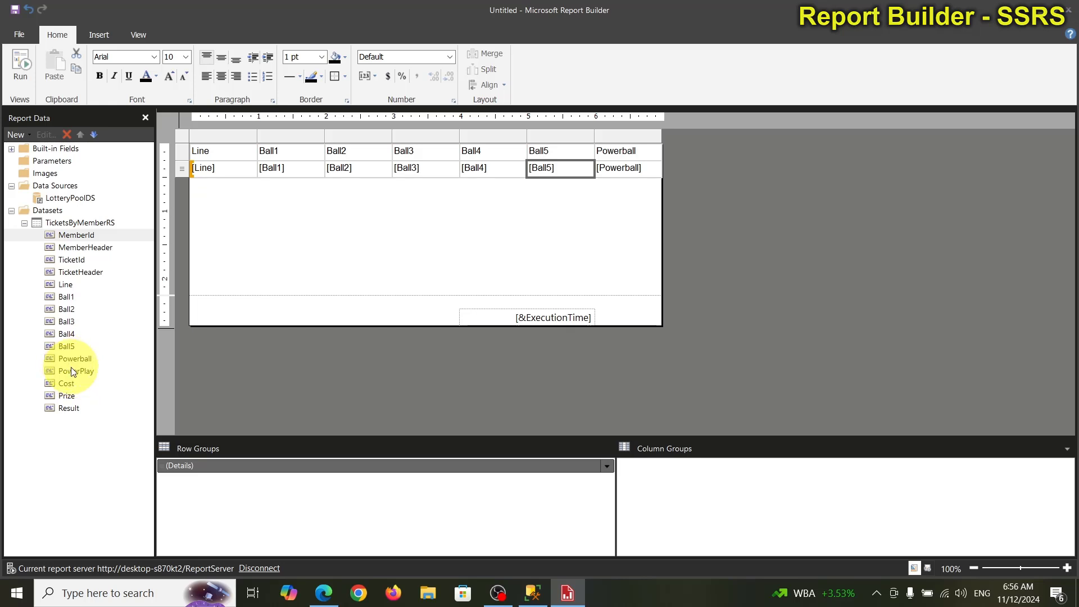
{"action": "left_click_drag", "start_coordinate": [71, 374], "coordinate": [644, 172]}
{"action": "left_click_drag", "start_coordinate": [70, 385], "coordinate": [716, 165]}
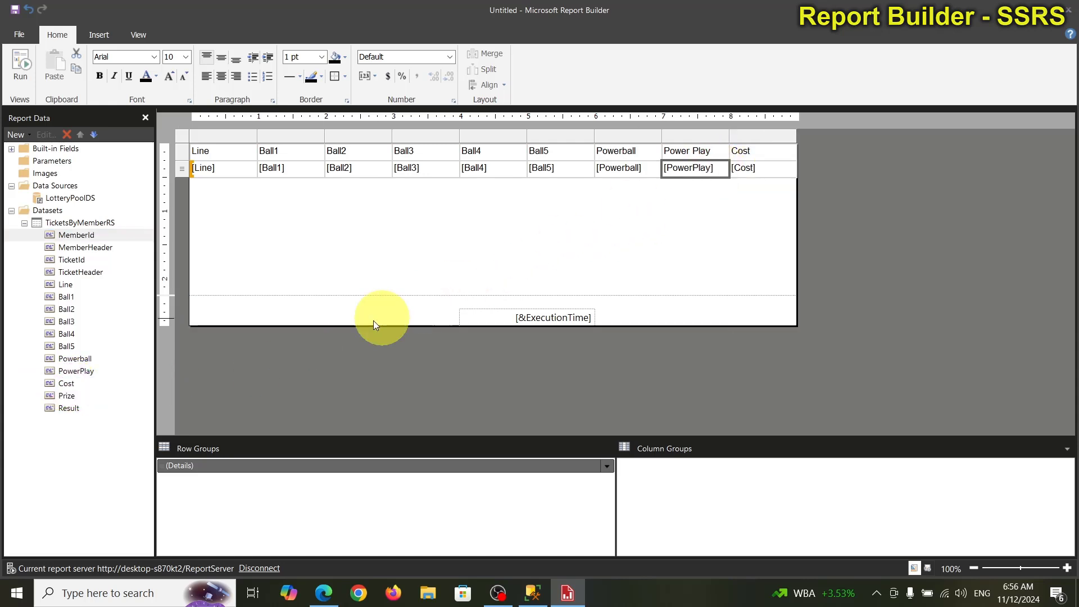
{"action": "left_click_drag", "start_coordinate": [66, 395], "coordinate": [790, 172]}
{"action": "left_click_drag", "start_coordinate": [67, 409], "coordinate": [841, 171]}
{"action": "left_click_drag", "start_coordinate": [849, 172], "coordinate": [850, 171]}
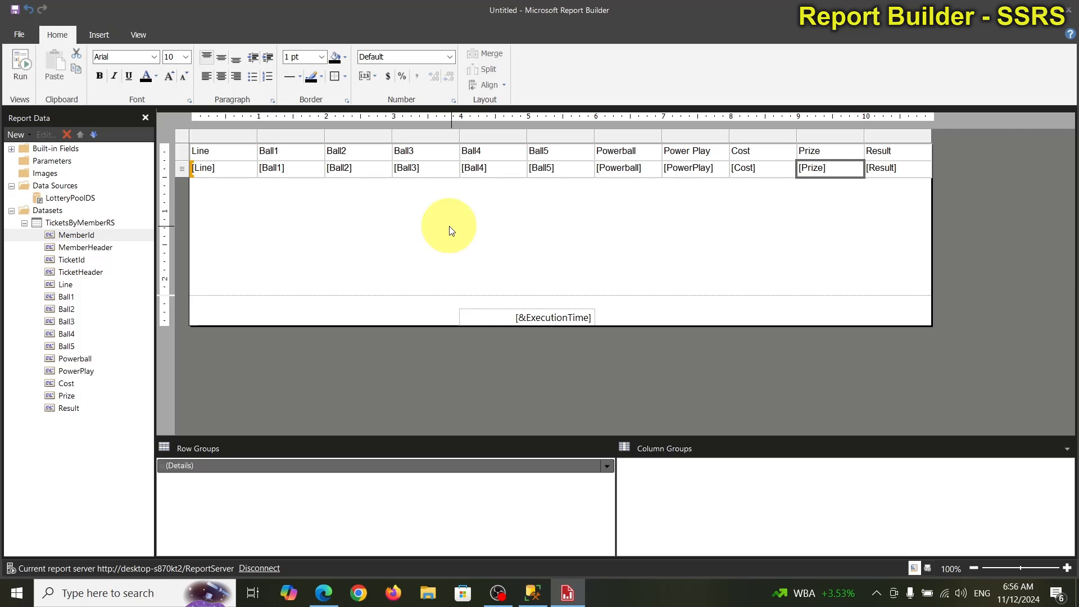
{"action": "left_click", "coordinate": [19, 65]}
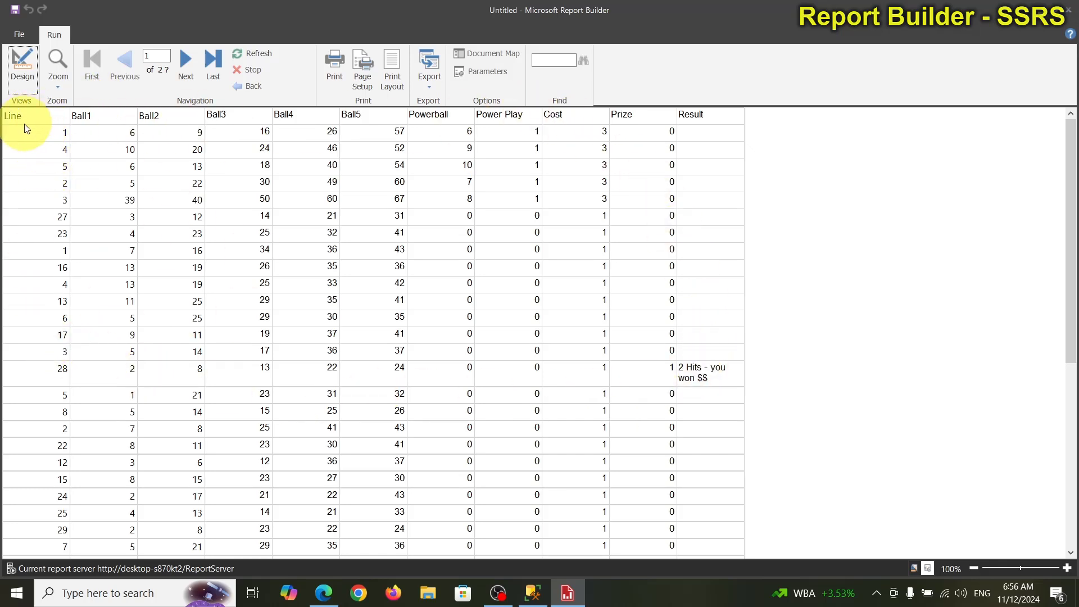
{"action": "left_click", "coordinate": [16, 67]}
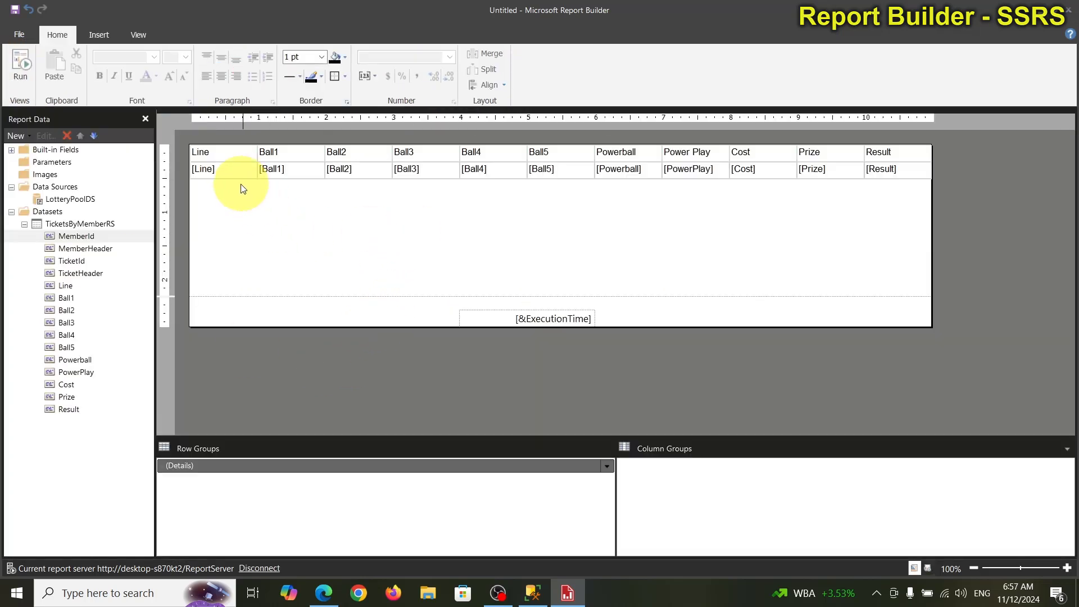
Add a parent row group to the table's detail row, grouped by TicketId, with a group header and a group footer.
{"action": "left_click", "coordinate": [218, 173]}
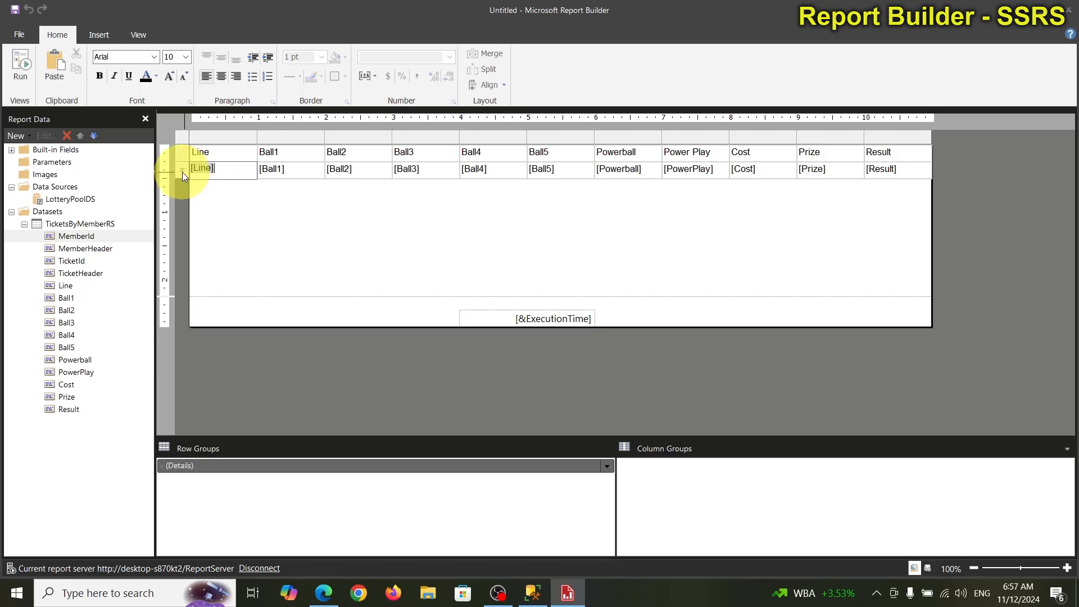
{"action": "right_click", "coordinate": [182, 171]}
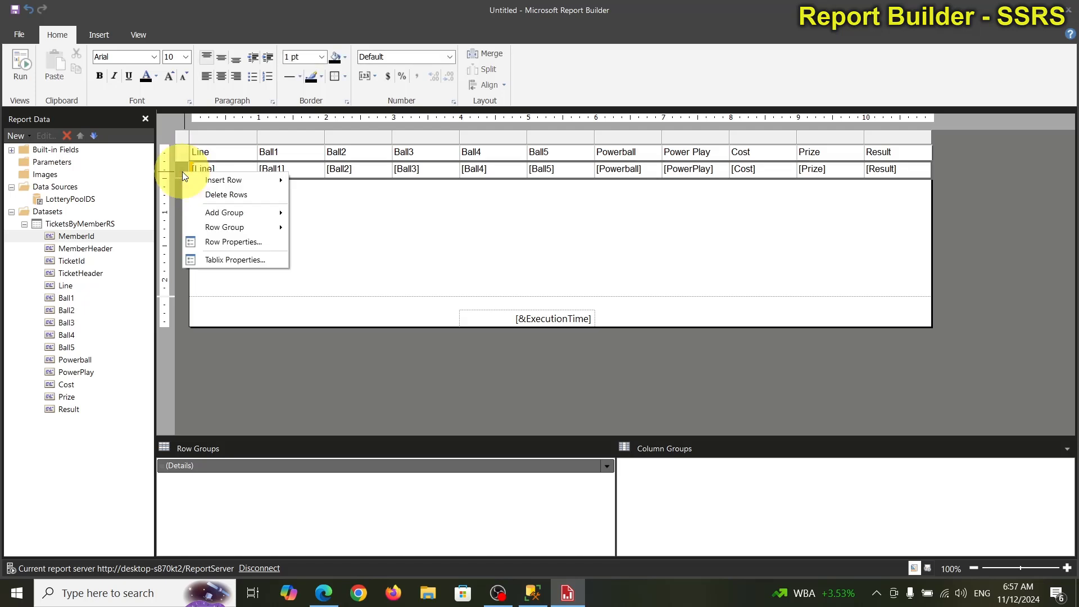
{"action": "mouse_move", "coordinate": [241, 214]}
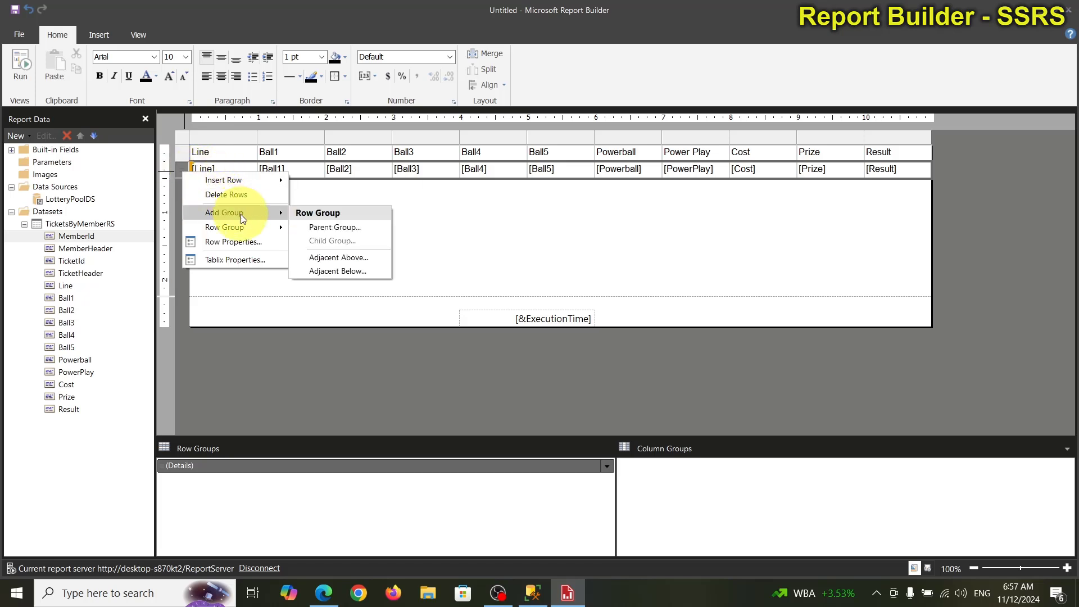
{"action": "left_click", "coordinate": [318, 226]}
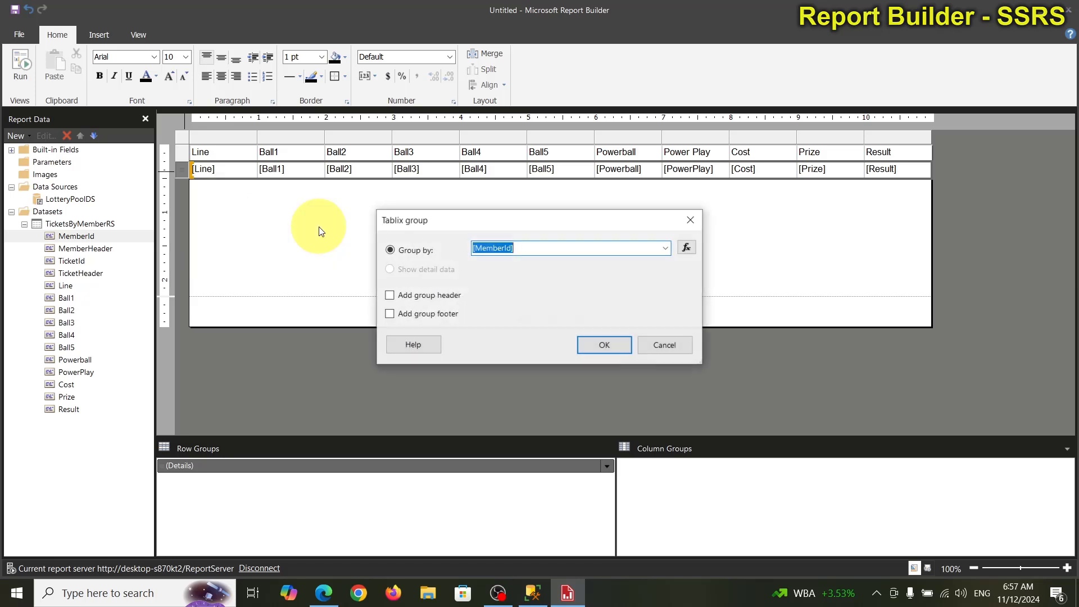
{"action": "left_click", "coordinate": [667, 249]}
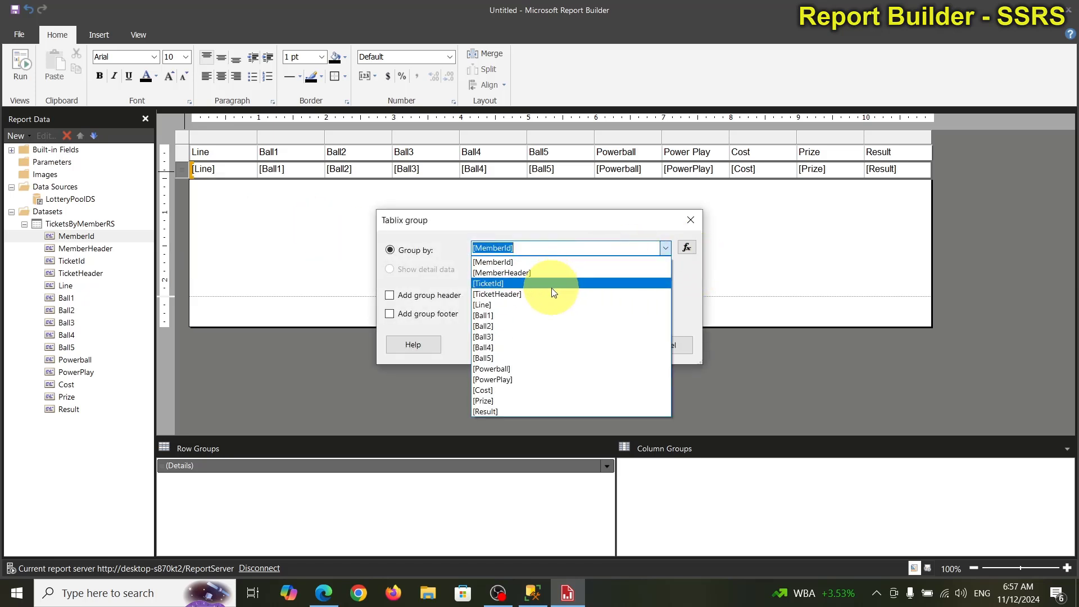
{"action": "left_click", "coordinate": [553, 292]}
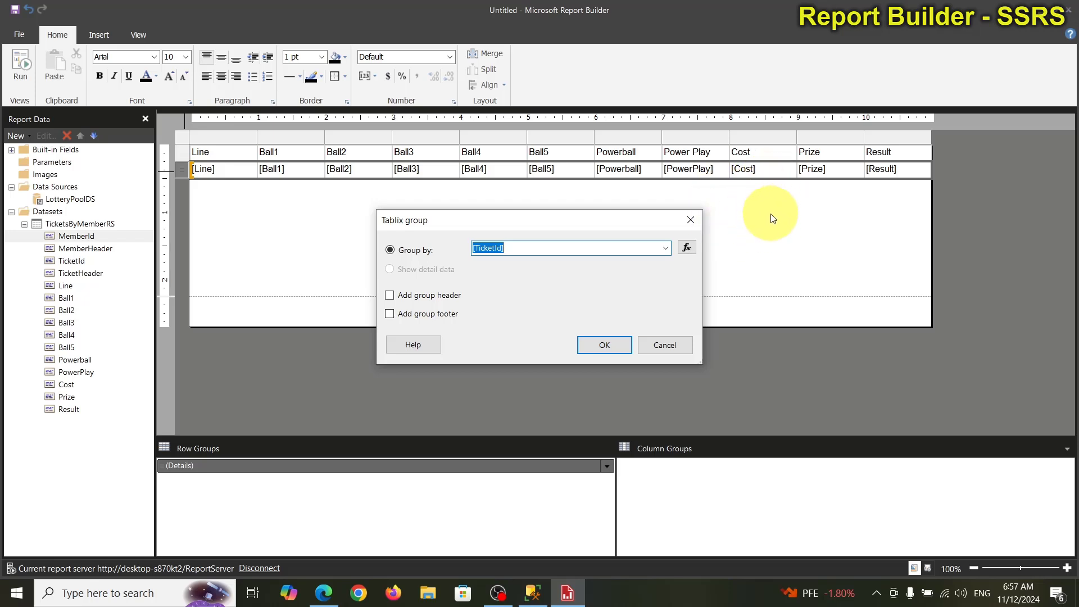
{"action": "left_click", "coordinate": [390, 297]}
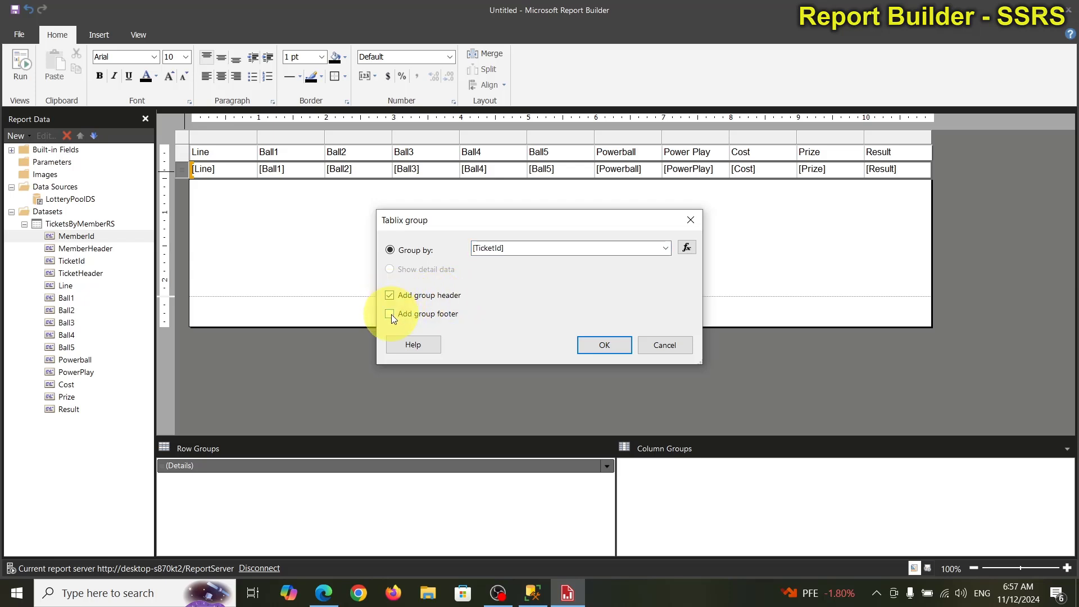
{"action": "left_click", "coordinate": [605, 348]}
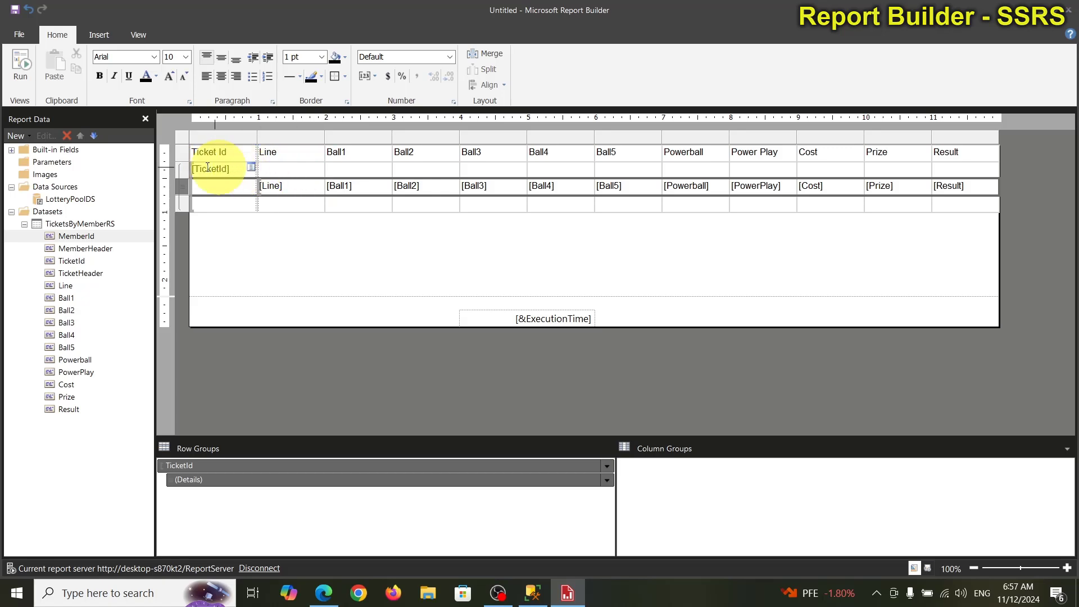
Preview the grouped report, return to the design view and check the row properties of the TicketId group header row.
{"action": "left_click", "coordinate": [27, 66]}
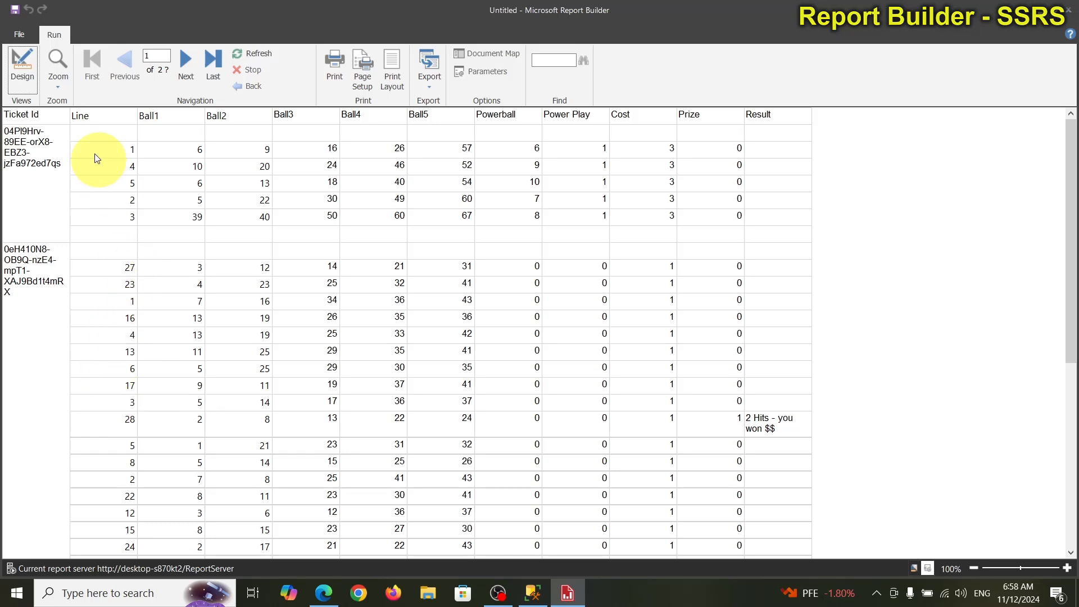
{"action": "left_click", "coordinate": [31, 61]}
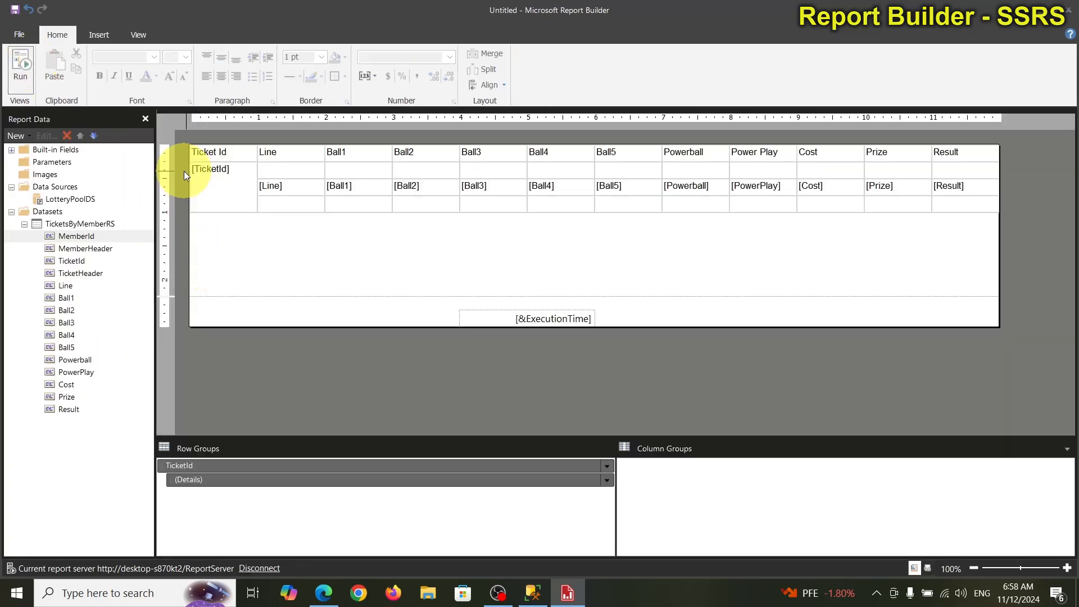
{"action": "double_click", "coordinate": [220, 173]}
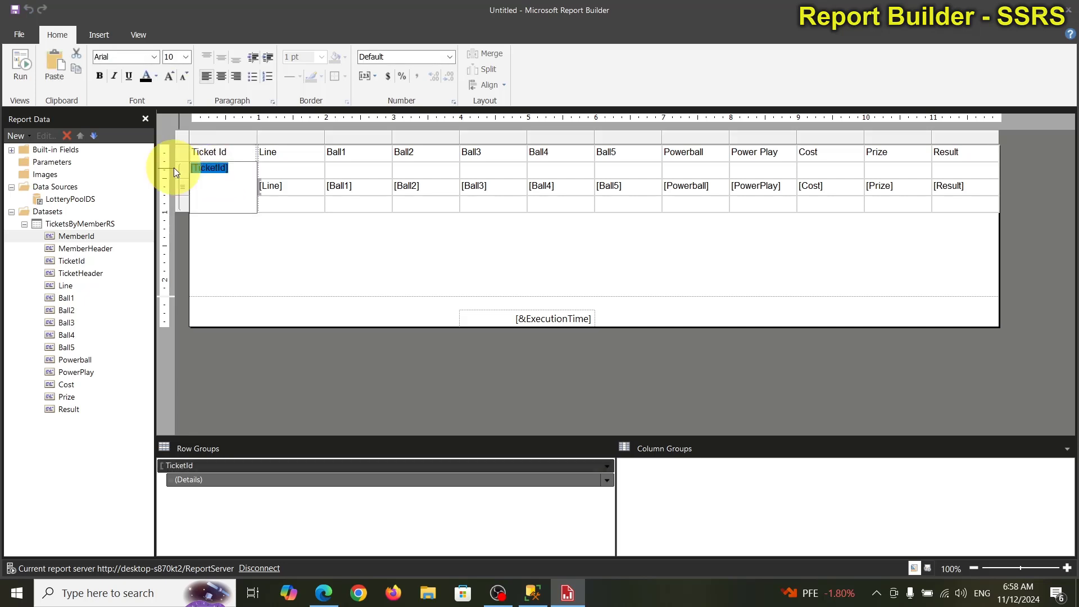
{"action": "left_click", "coordinate": [181, 169]}
{"action": "right_click", "coordinate": [180, 169]}
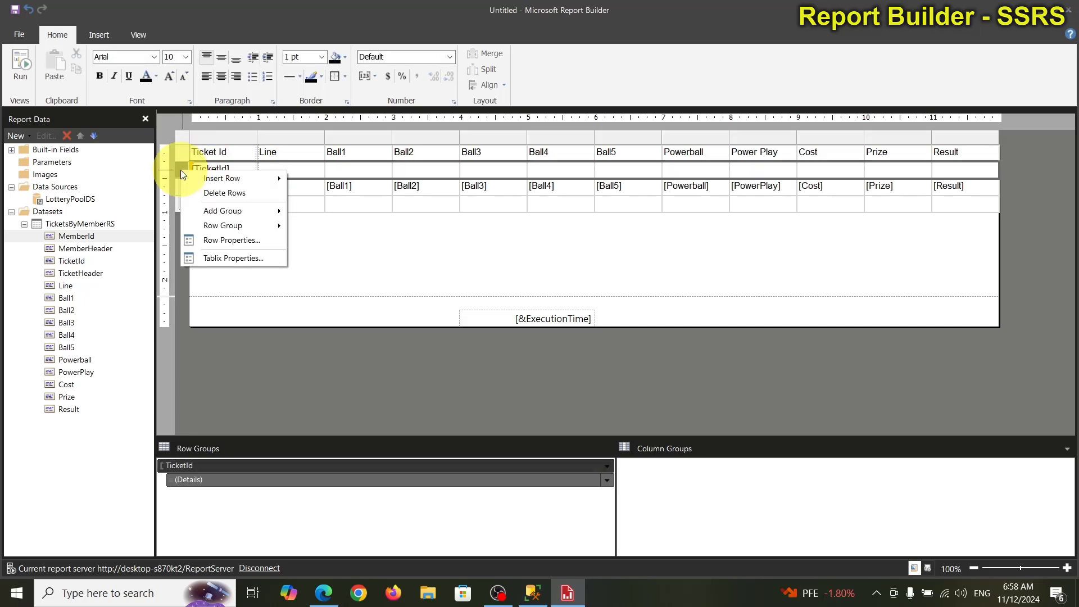
{"action": "left_click", "coordinate": [259, 239]}
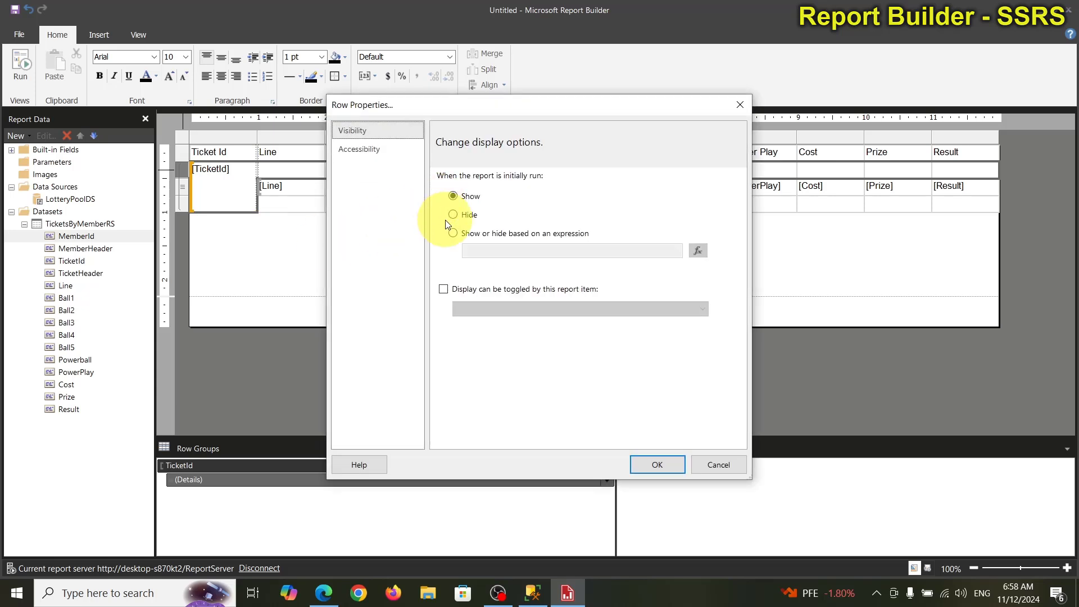
{"action": "left_click", "coordinate": [725, 464]}
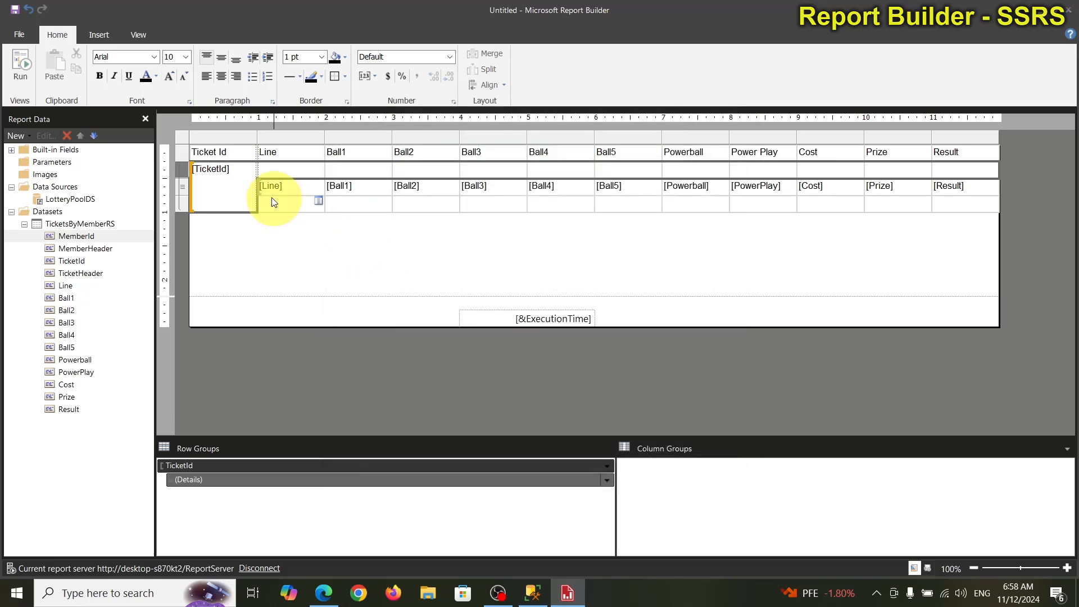
{"action": "right_click", "coordinate": [181, 169]}
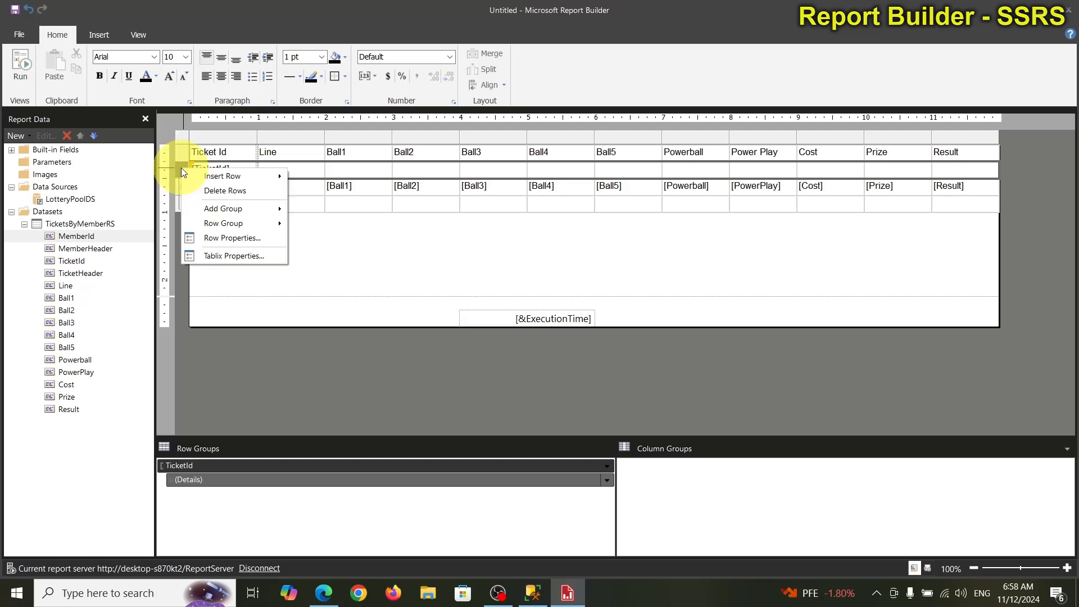
{"action": "left_click", "coordinate": [331, 274]}
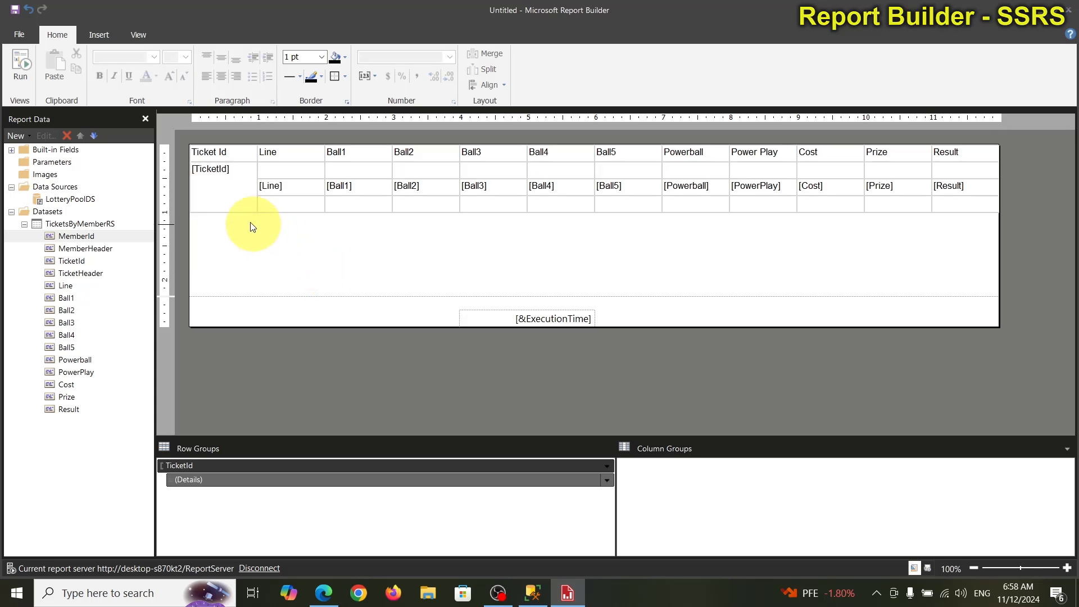
Check the row properties of the table's detail row without changing its display options.
{"action": "left_click", "coordinate": [187, 183]}
{"action": "right_click", "coordinate": [180, 186]}
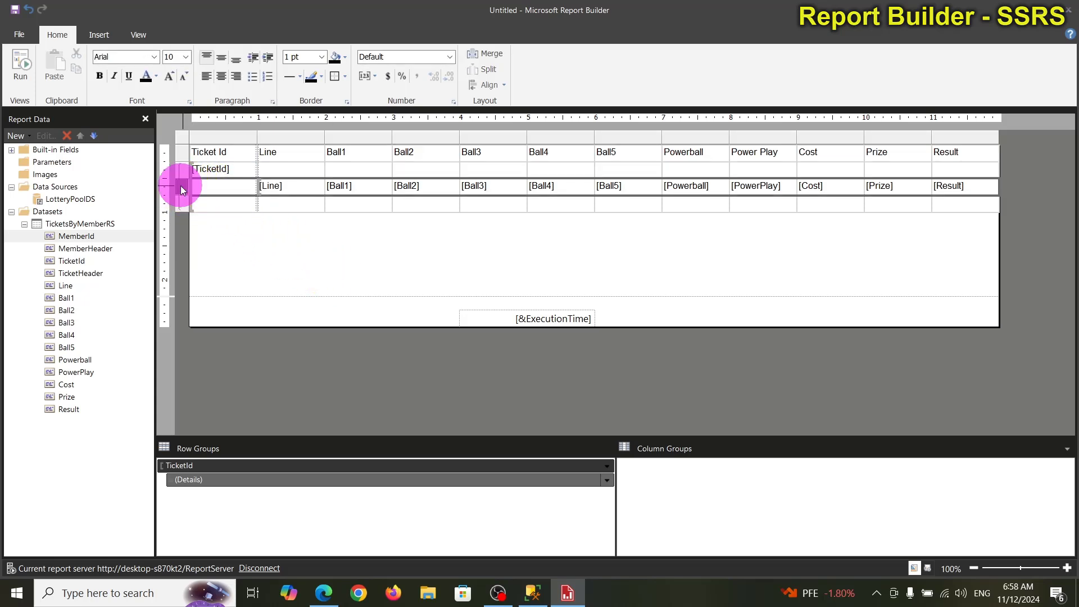
{"action": "left_click", "coordinate": [228, 222]}
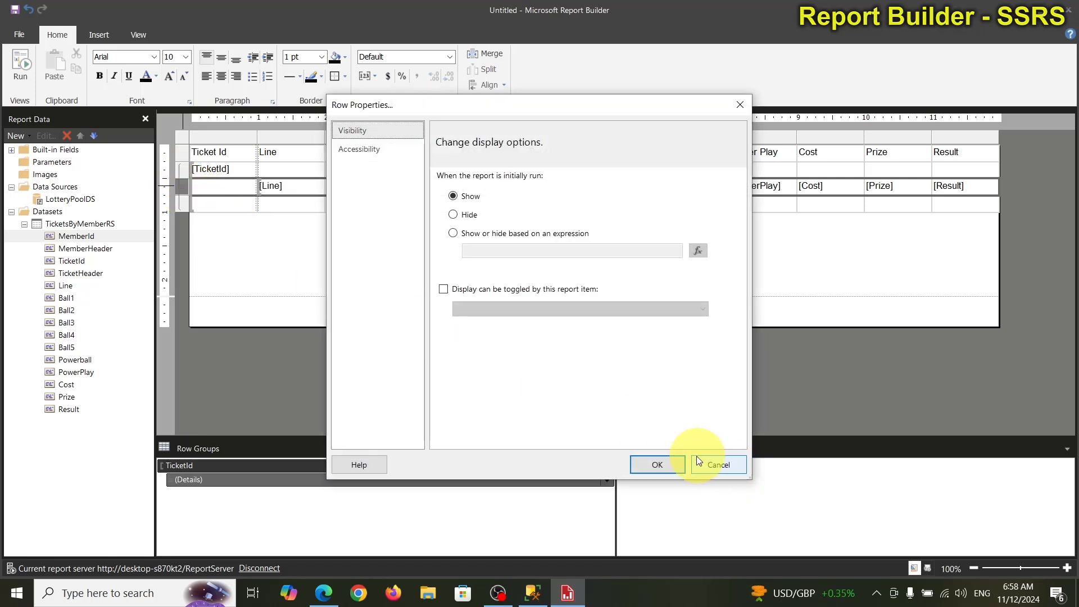
{"action": "left_click", "coordinate": [708, 465]}
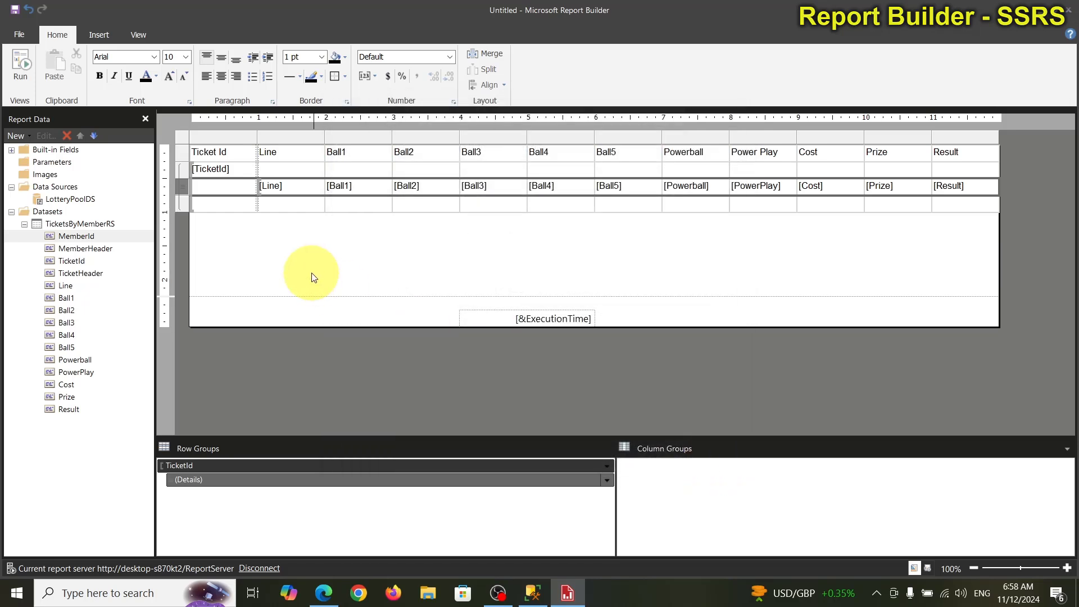
{"action": "right_click", "coordinate": [186, 191]}
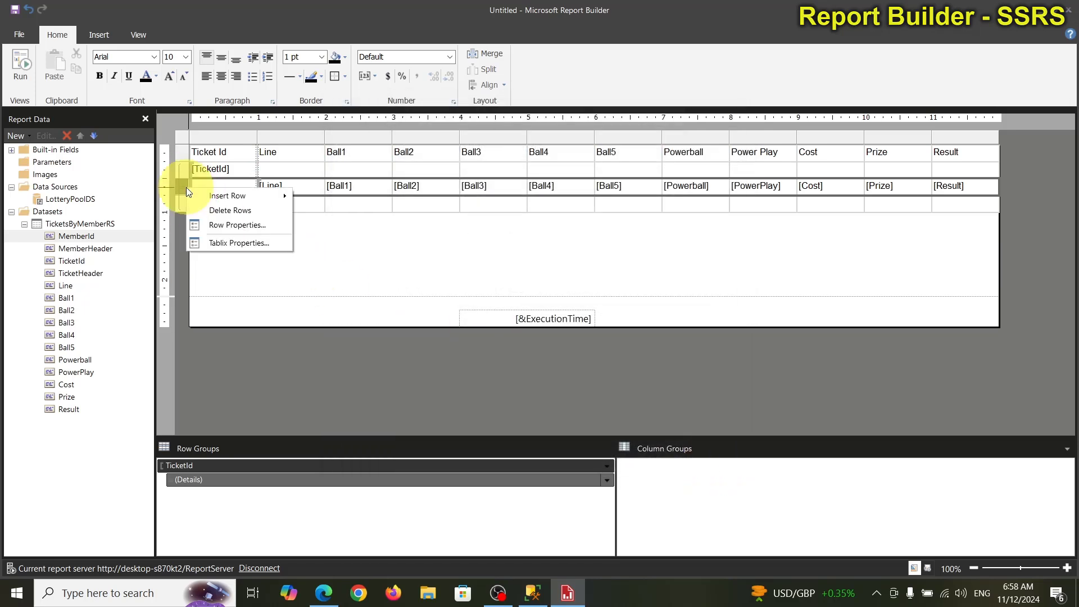
Try sorting the TicketId row group by the Line field, and preview the report before returning to the design view.
{"action": "right_click", "coordinate": [185, 172]}
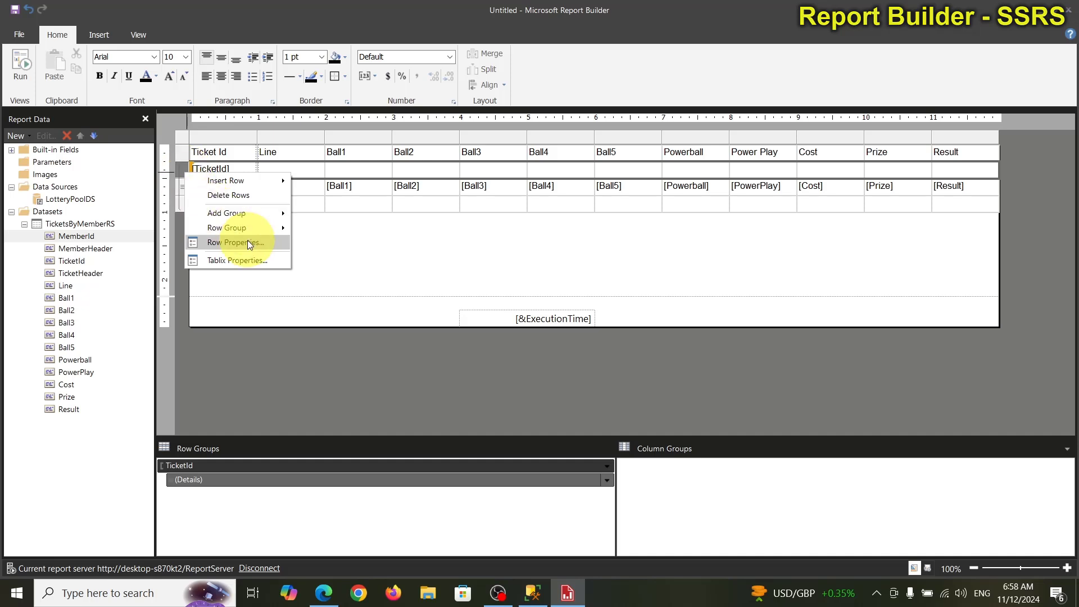
{"action": "mouse_move", "coordinate": [259, 229]}
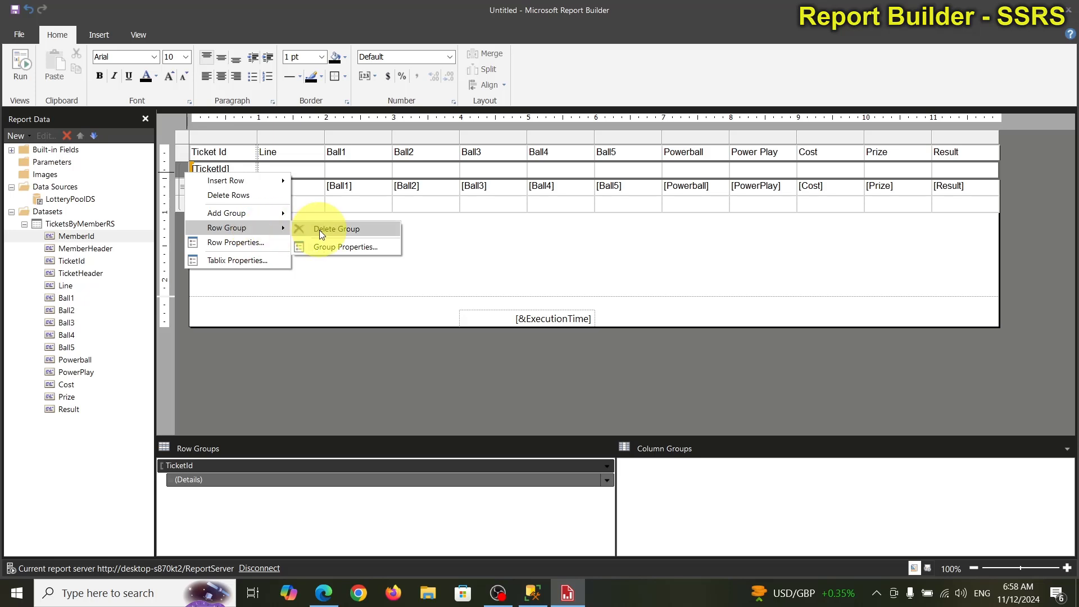
{"action": "left_click", "coordinate": [328, 247]}
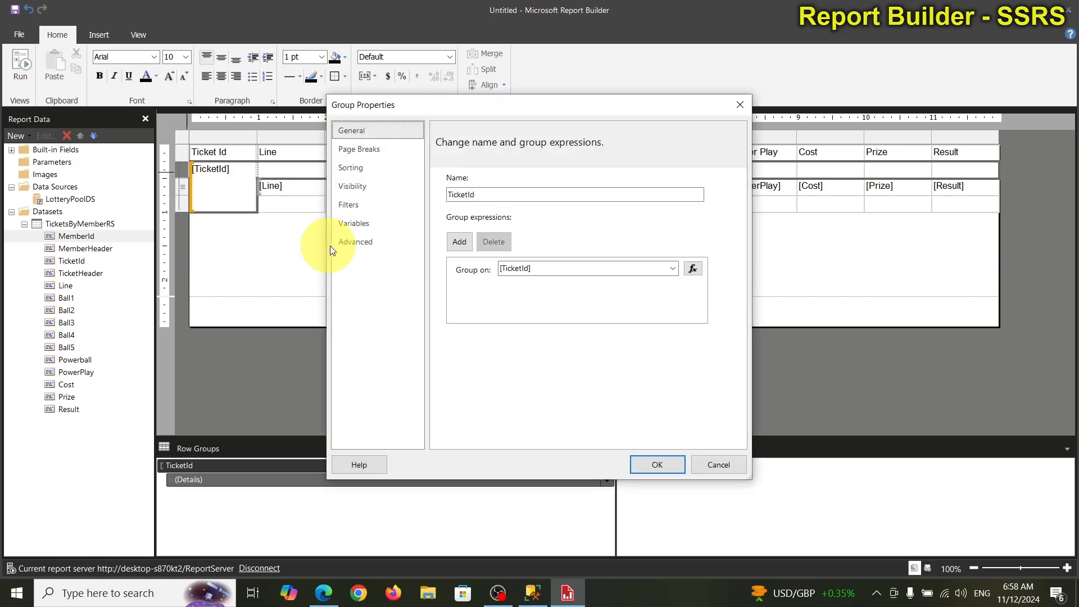
{"action": "left_click", "coordinate": [353, 168]}
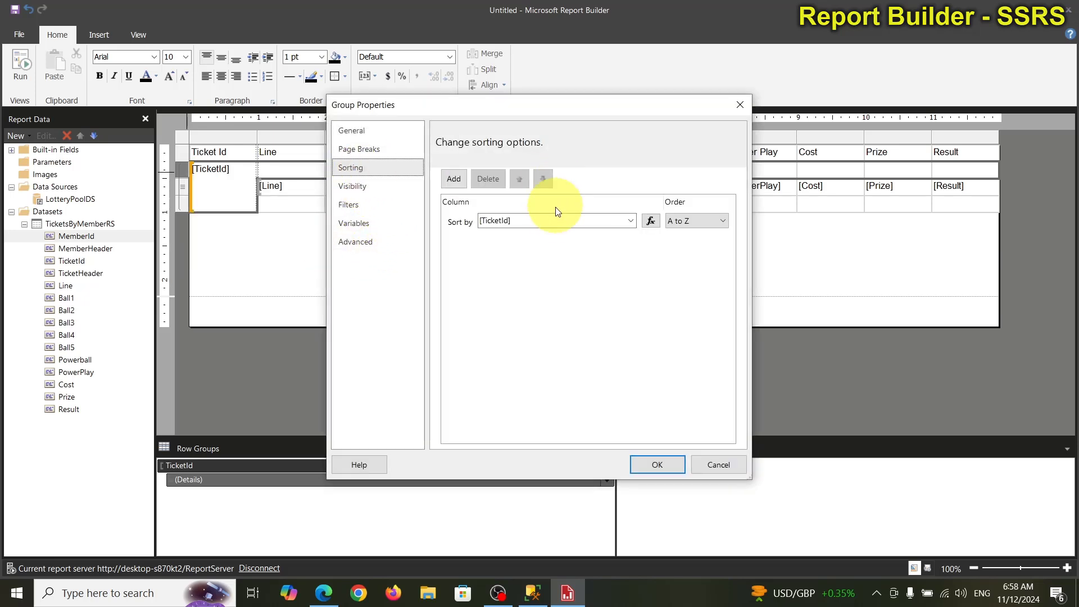
{"action": "left_click", "coordinate": [630, 222]}
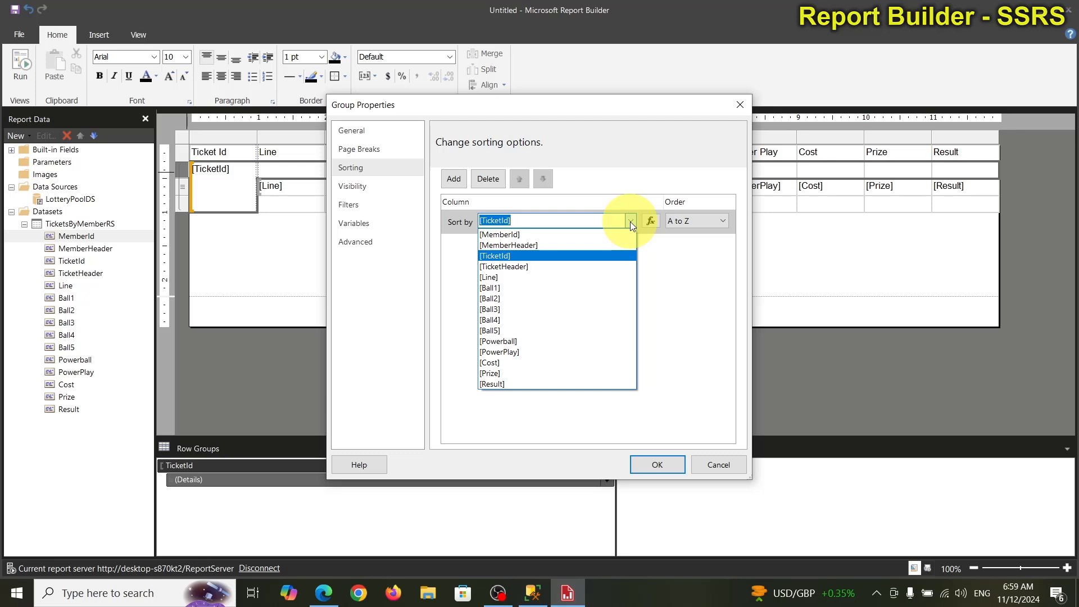
{"action": "left_click", "coordinate": [493, 277]}
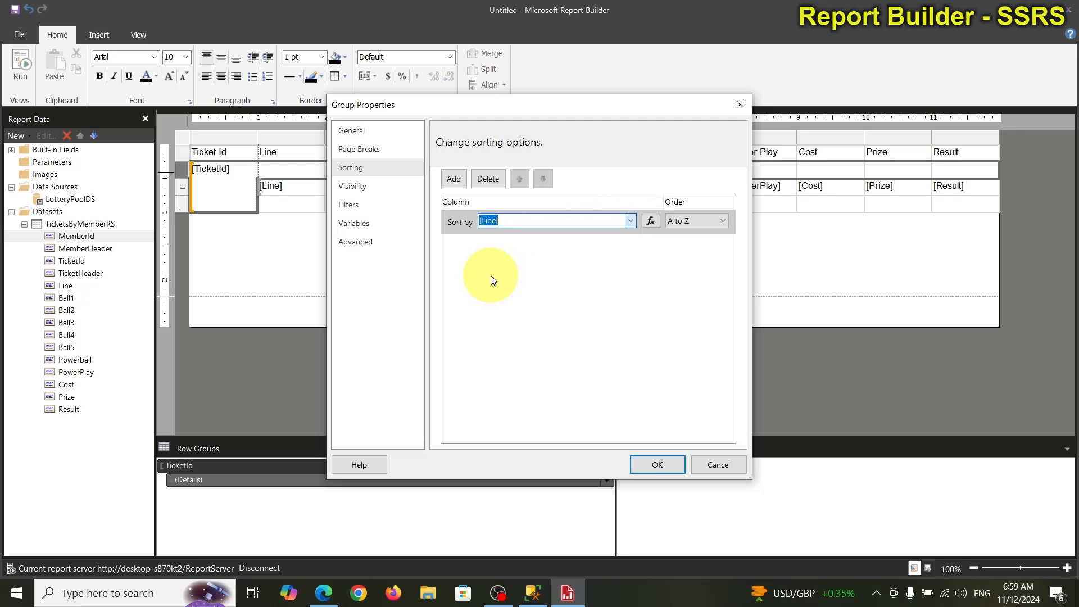
{"action": "left_click", "coordinate": [649, 464]}
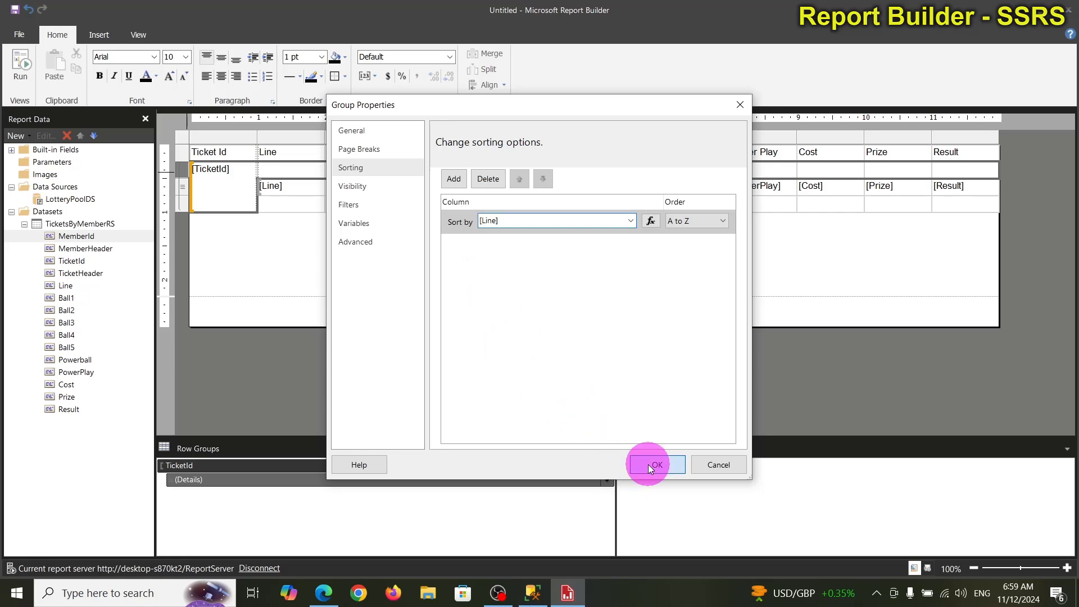
{"action": "left_click", "coordinate": [21, 60]}
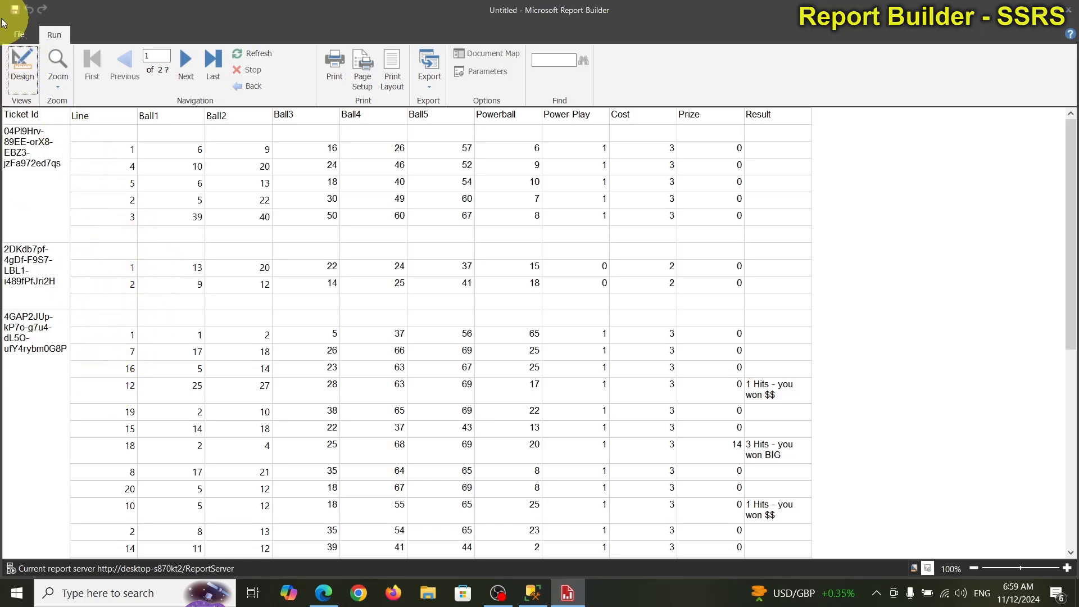
{"action": "left_click", "coordinate": [23, 68]}
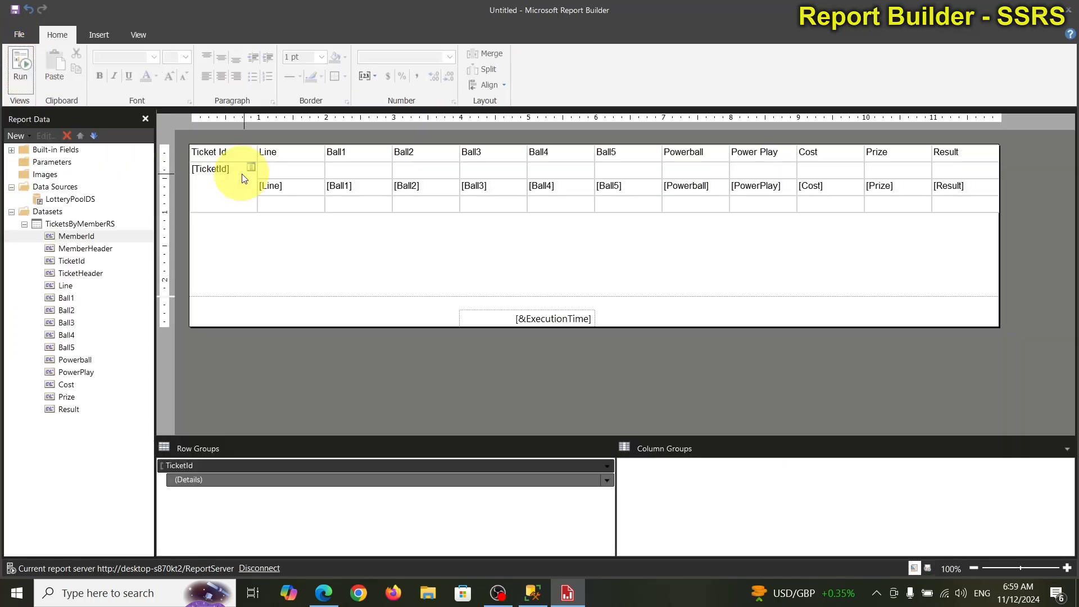
Delete the sort entry from the TicketId row group's sorting options.
{"action": "left_click", "coordinate": [209, 172]}
{"action": "left_click", "coordinate": [179, 170]}
{"action": "right_click", "coordinate": [180, 169]}
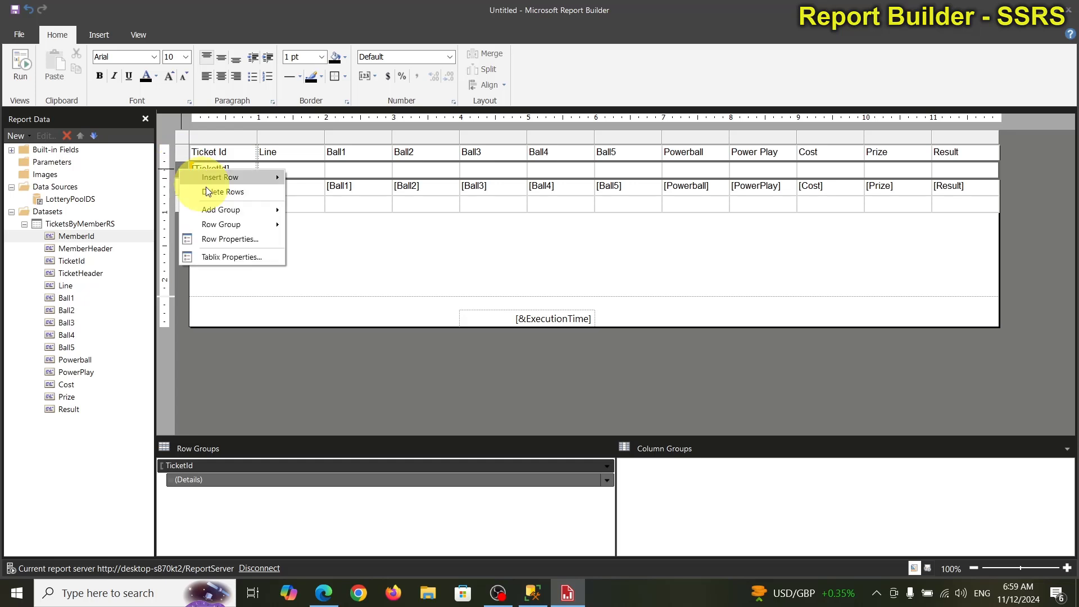
{"action": "mouse_move", "coordinate": [255, 222]}
{"action": "left_click", "coordinate": [327, 242]}
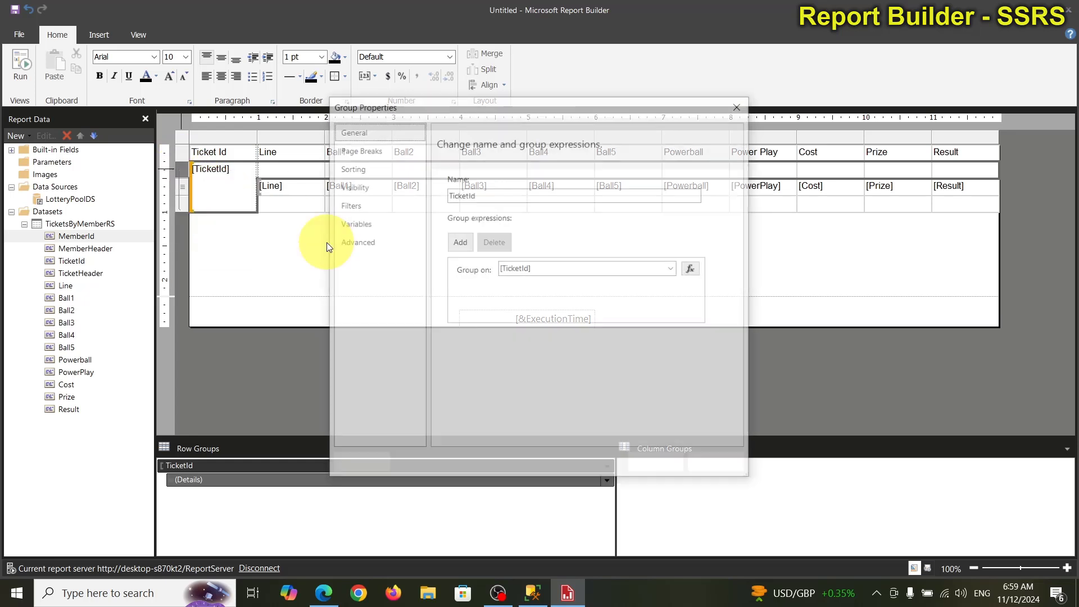
{"action": "left_click", "coordinate": [363, 169]}
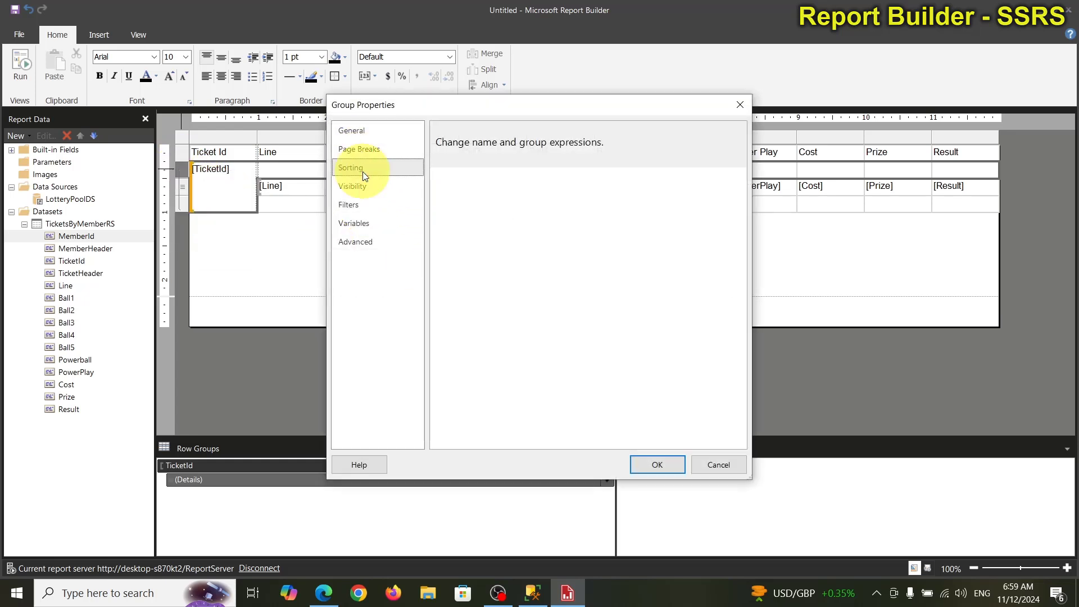
{"action": "left_click", "coordinate": [456, 222]}
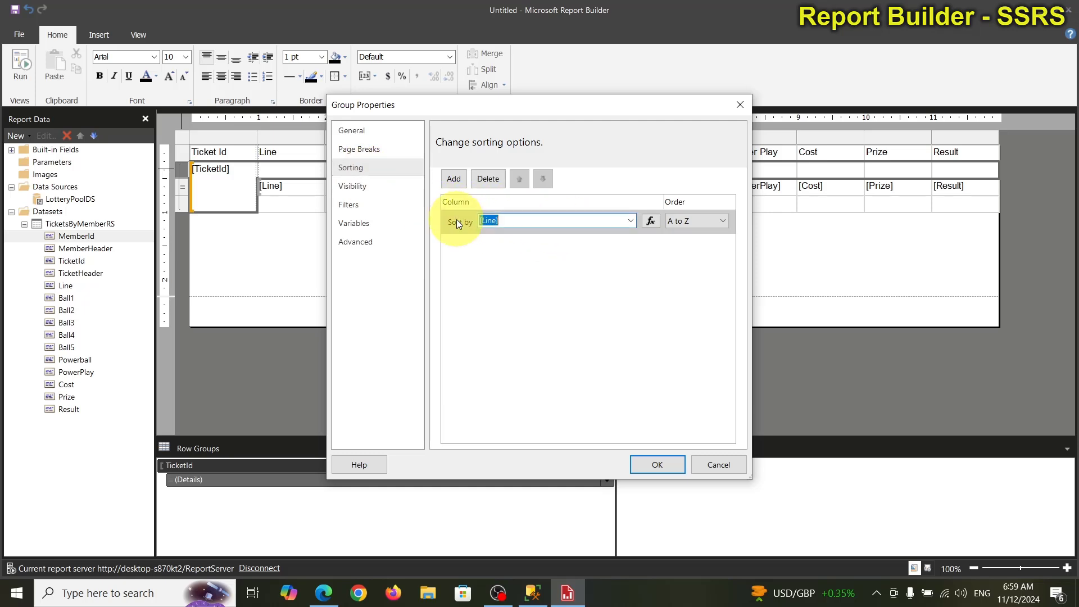
{"action": "left_click", "coordinate": [489, 179]}
{"action": "left_click", "coordinate": [647, 462]}
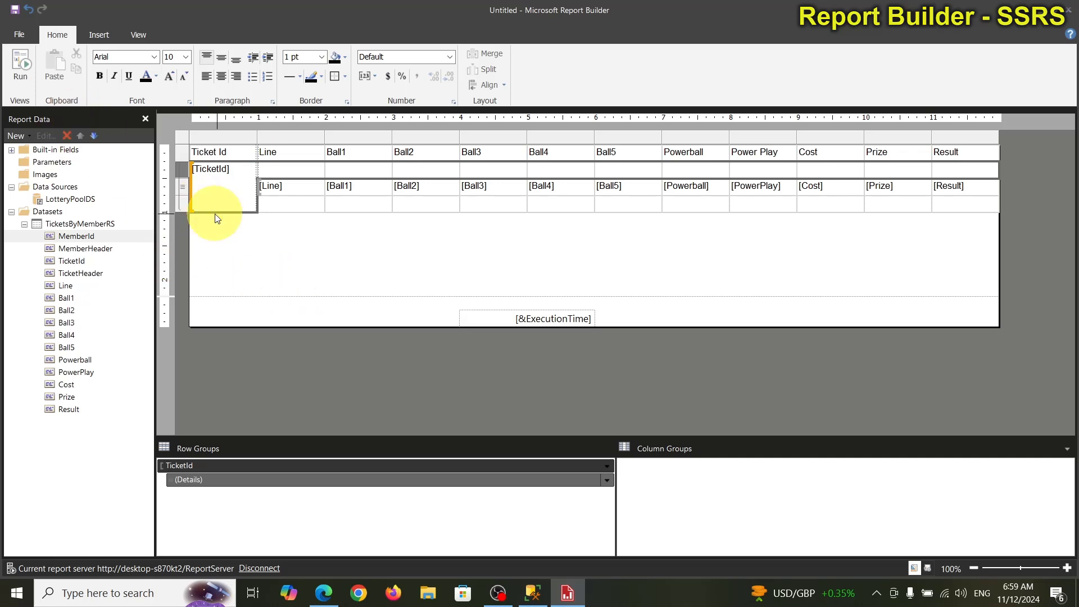
{"action": "left_click", "coordinate": [183, 152]}
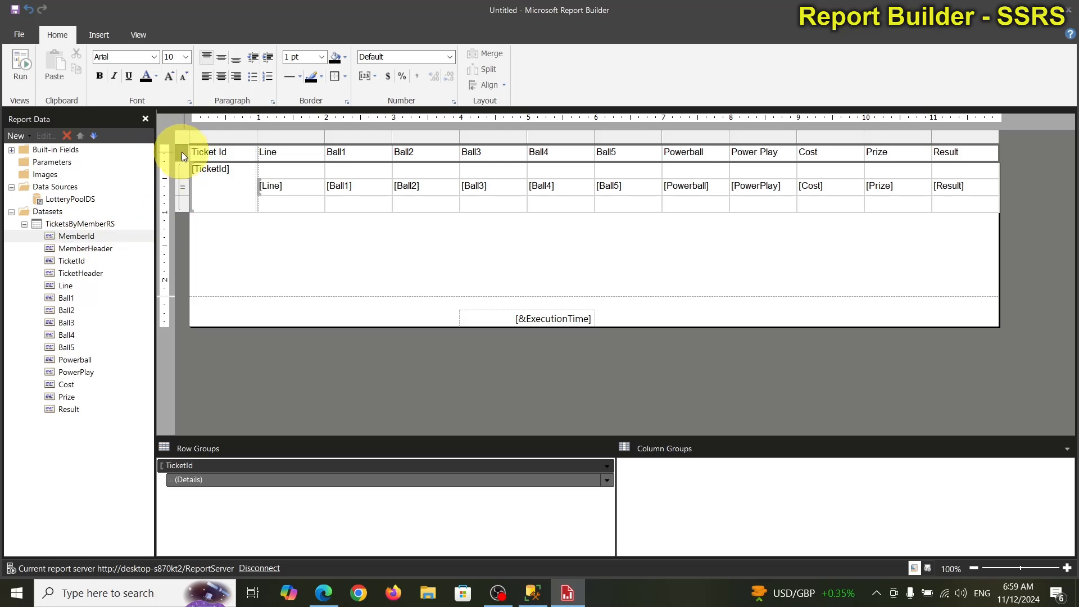
{"action": "left_click", "coordinate": [252, 265]}
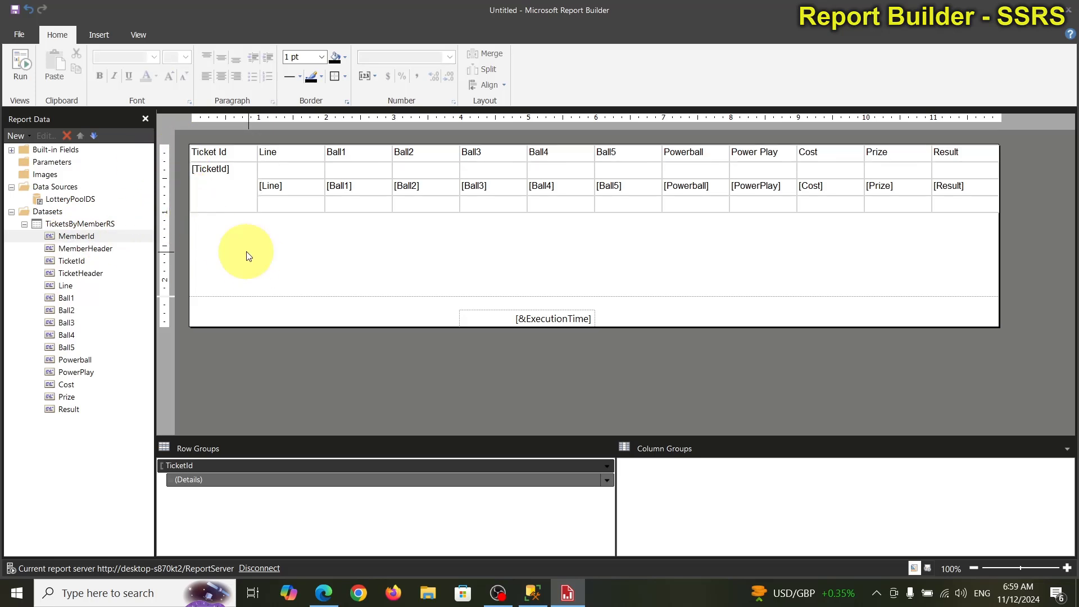
{"action": "double_click", "coordinate": [221, 169]}
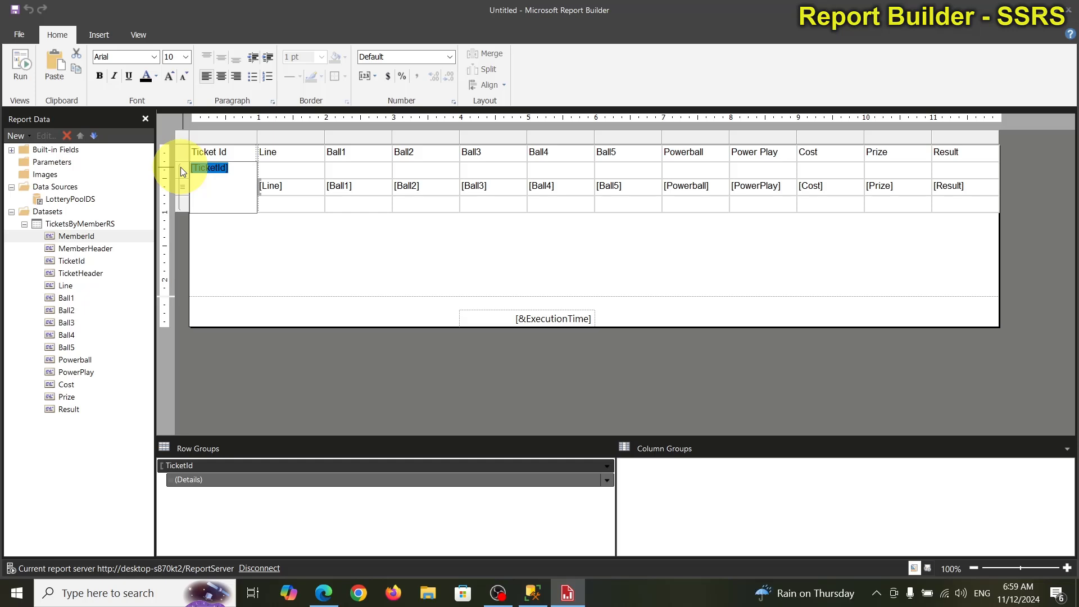
{"action": "left_click", "coordinate": [201, 219]}
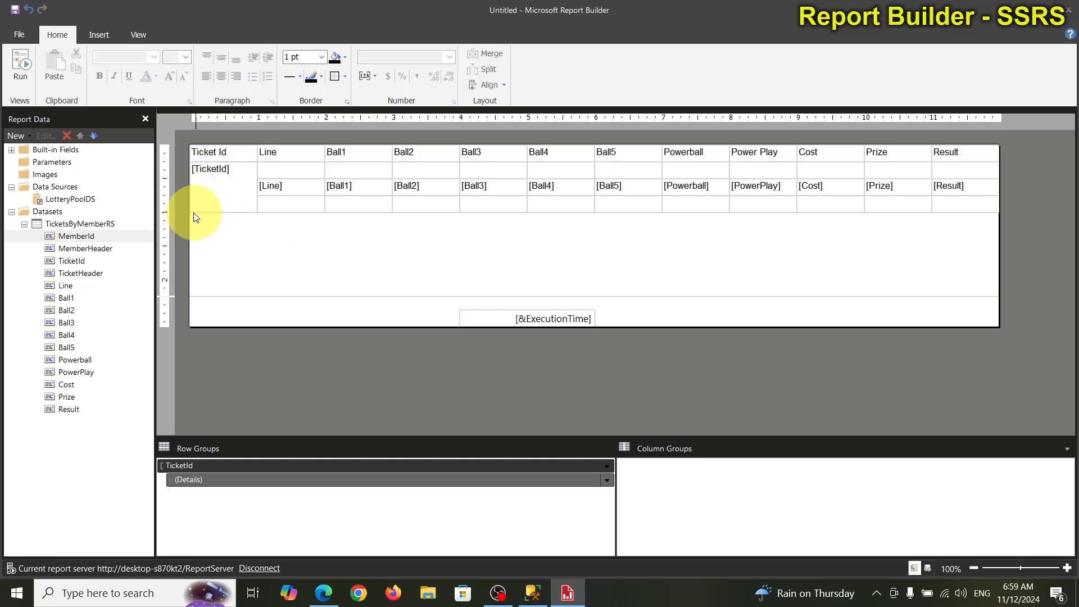
Try adding a MemberId parent group with header and footer to the TicketId group, and preview the report before returning to the design view.
{"action": "double_click", "coordinate": [209, 169]}
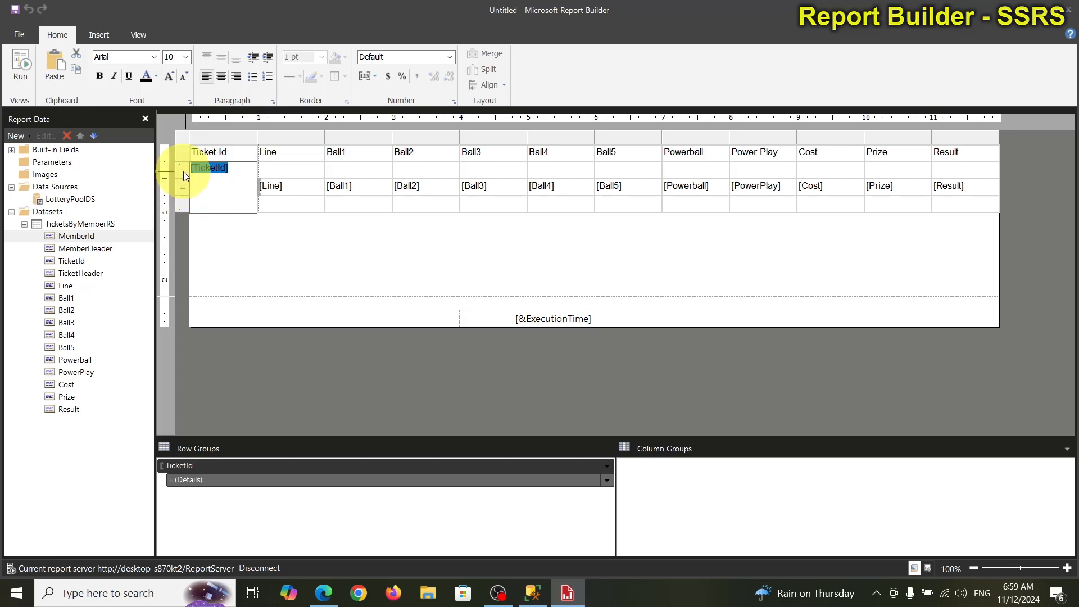
{"action": "left_click", "coordinate": [184, 171]}
{"action": "right_click", "coordinate": [183, 171]}
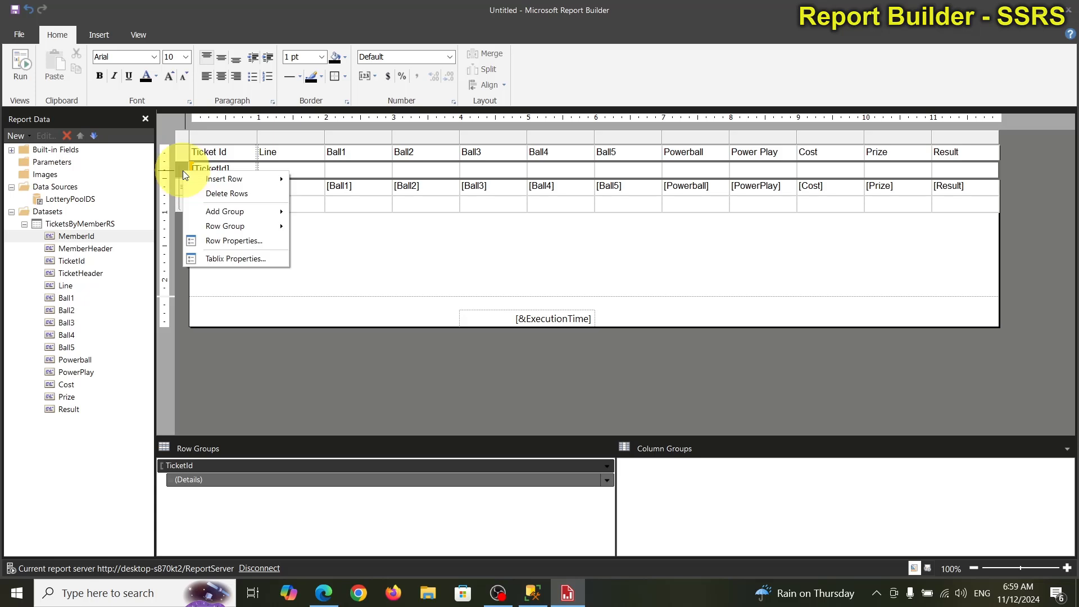
{"action": "mouse_move", "coordinate": [247, 210]}
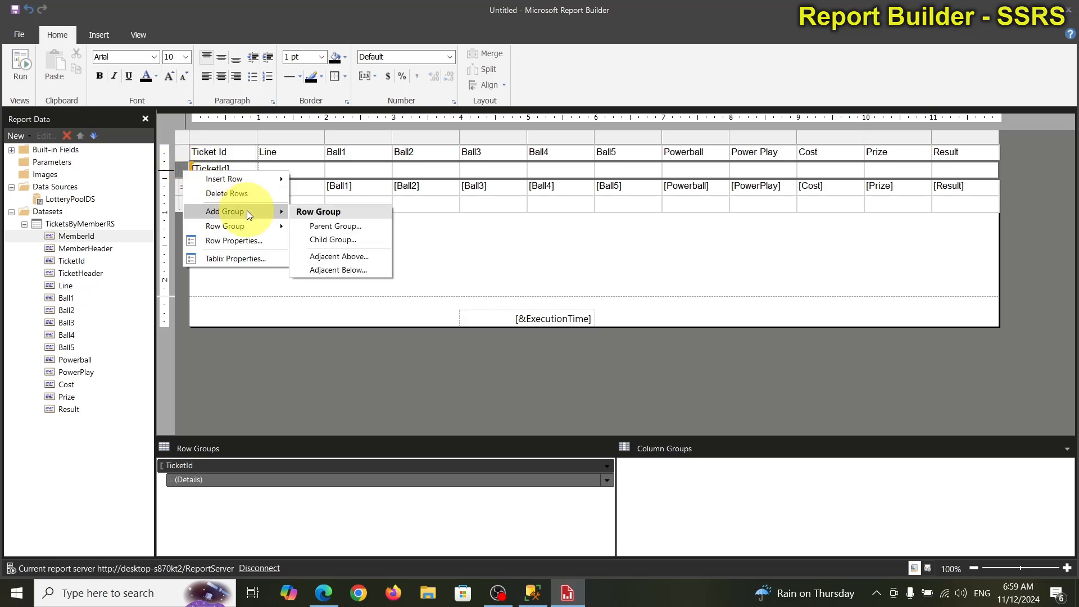
{"action": "left_click", "coordinate": [329, 225]}
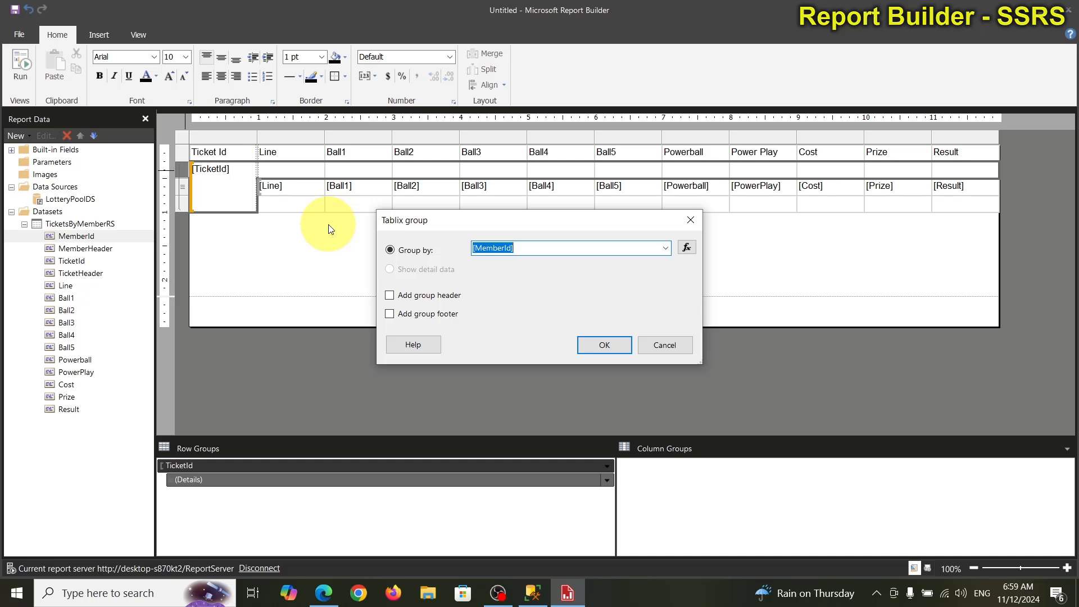
{"action": "left_click", "coordinate": [390, 298]}
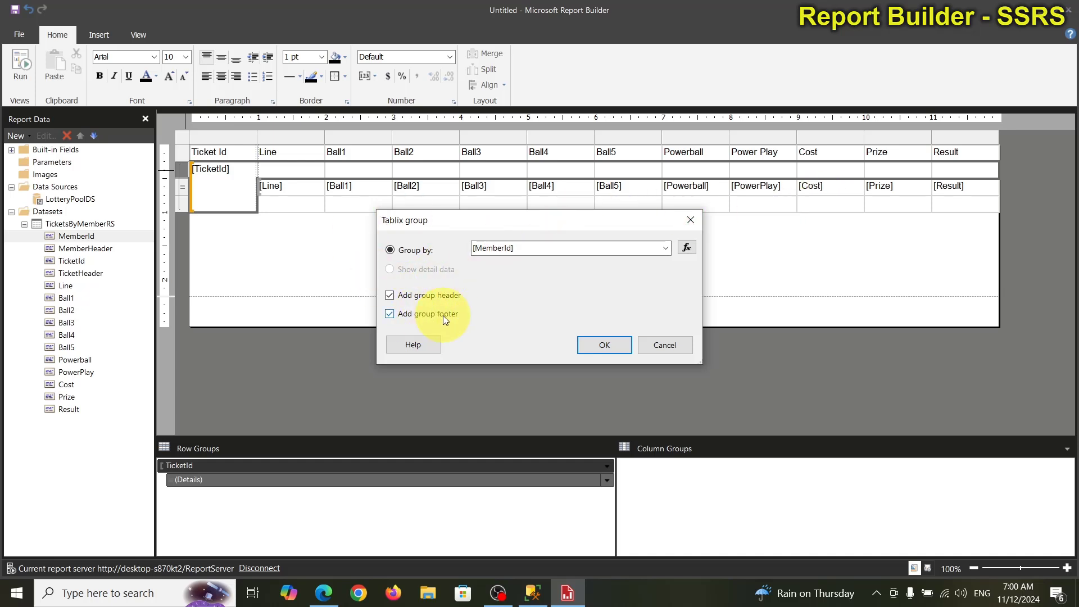
{"action": "left_click", "coordinate": [585, 345]}
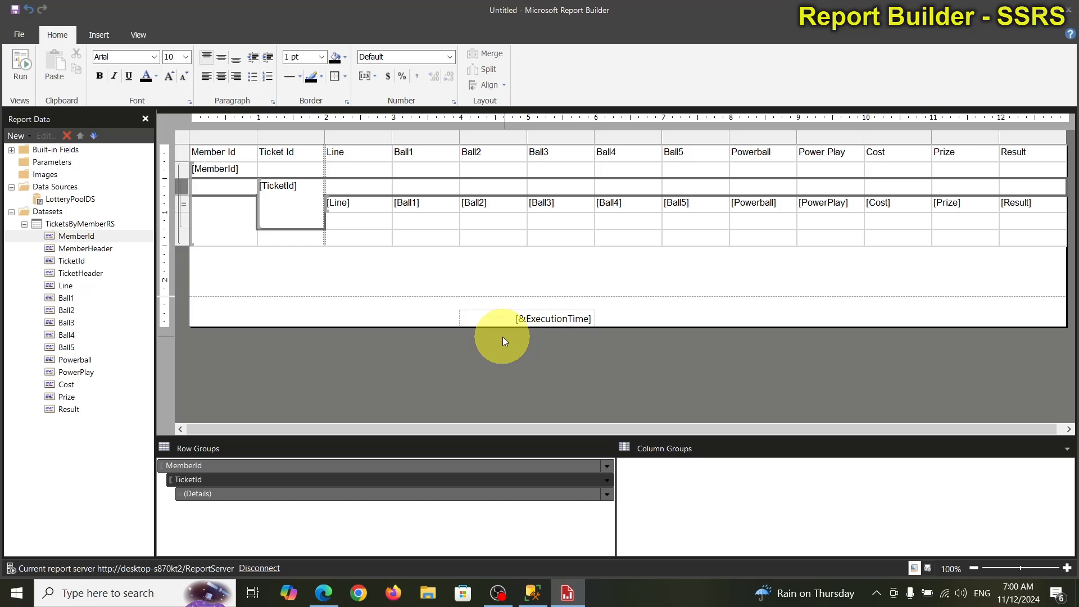
{"action": "left_click", "coordinate": [21, 60]}
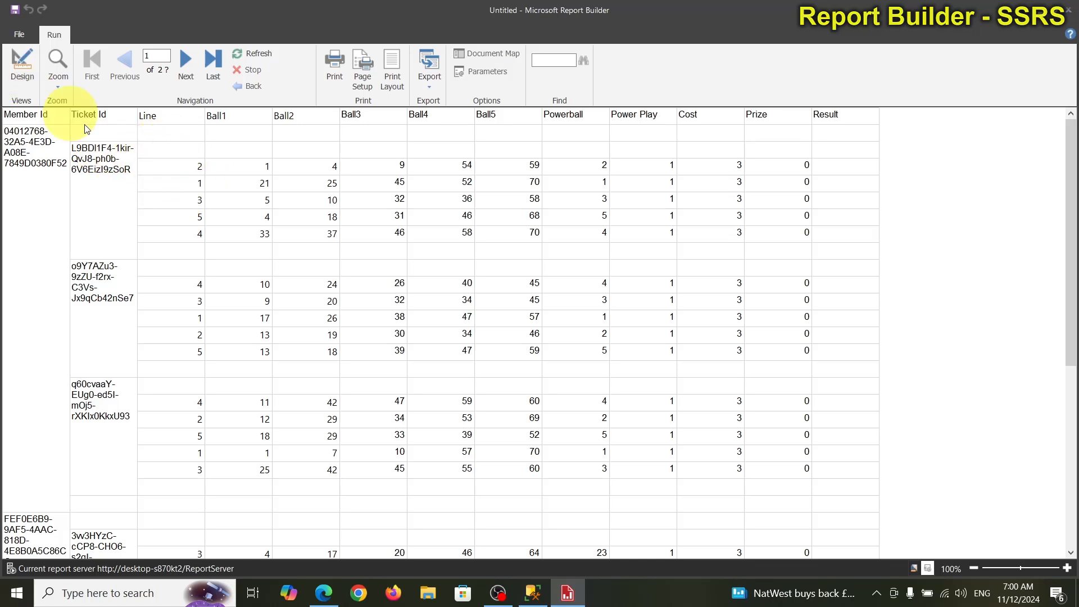
{"action": "left_click", "coordinate": [28, 63]}
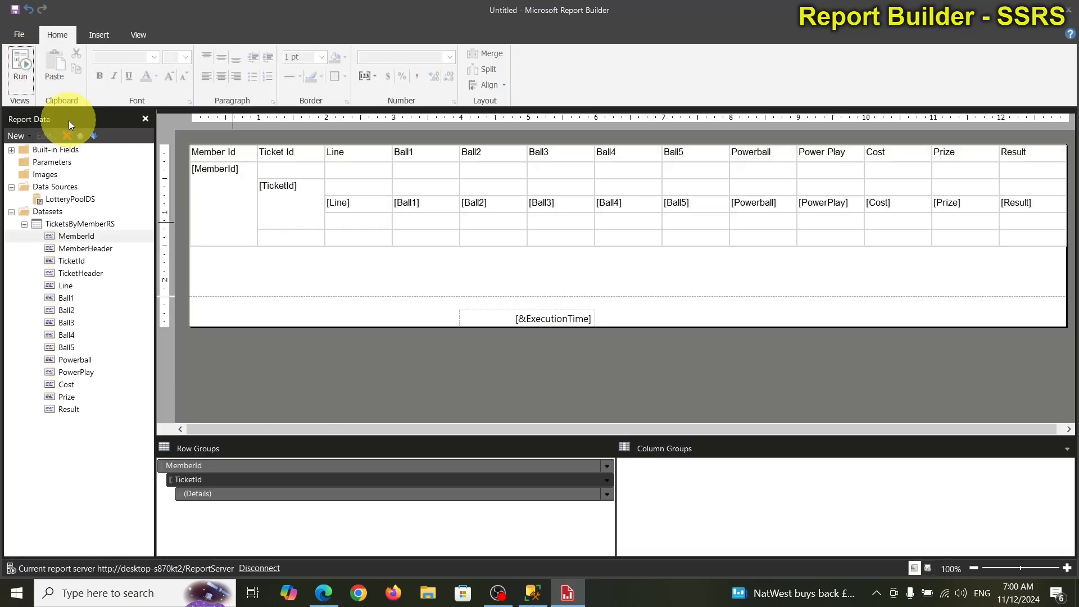
Check the row insertion options of the TicketId group header row and undo the addition of the MemberId parent group.
{"action": "double_click", "coordinate": [293, 185]}
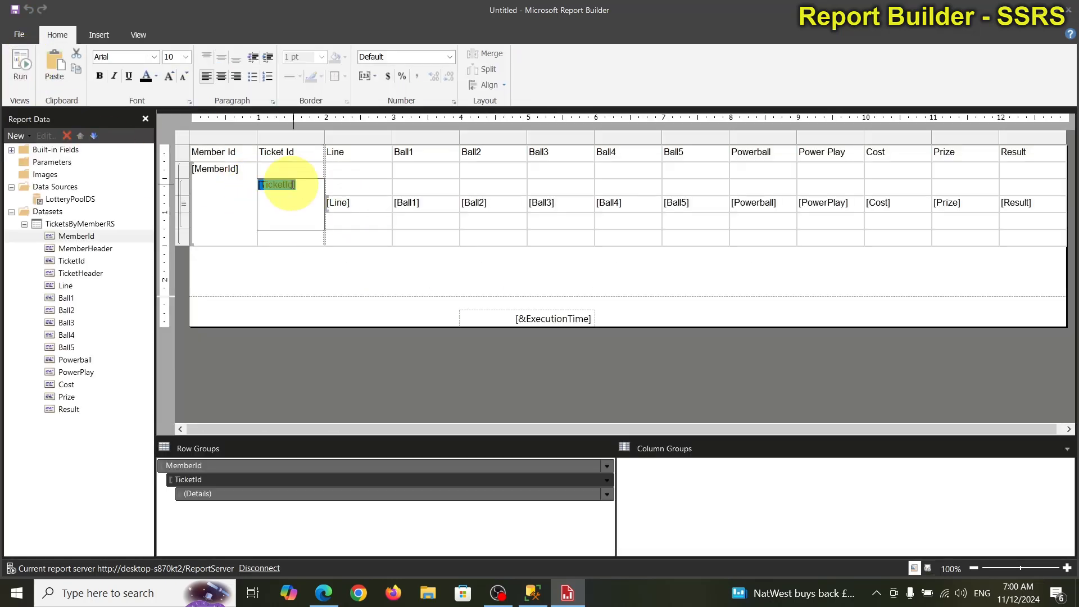
{"action": "left_click", "coordinate": [185, 185]}
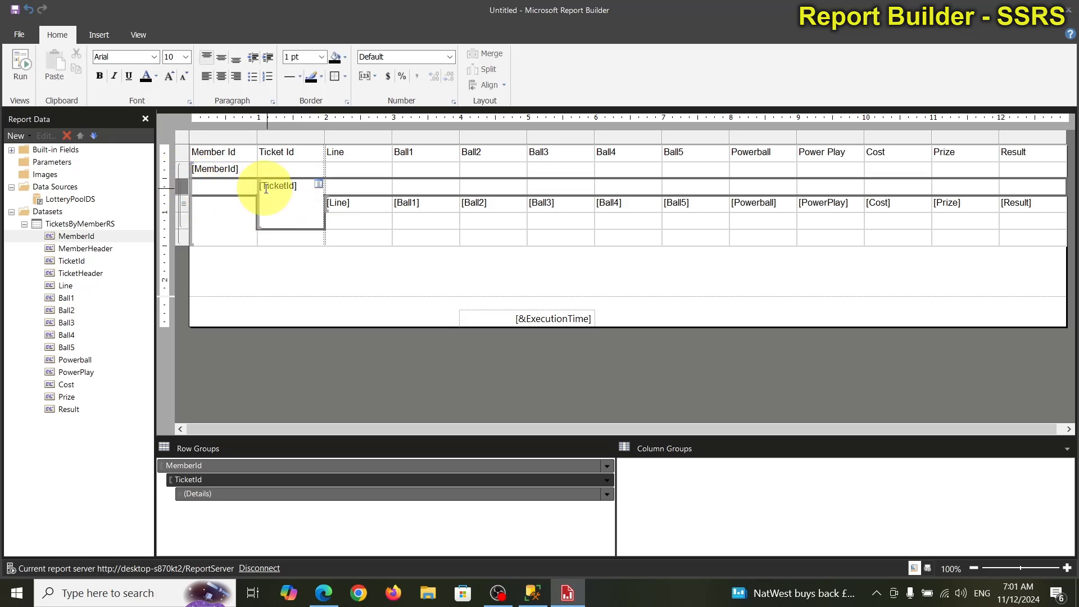
{"action": "right_click", "coordinate": [183, 187]}
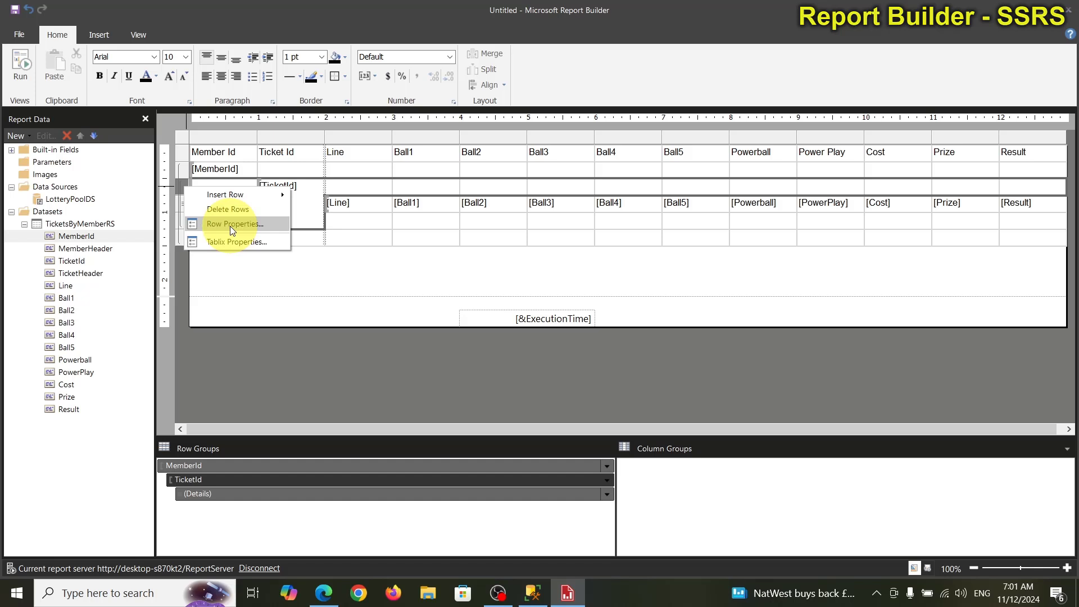
{"action": "left_click", "coordinate": [318, 186]}
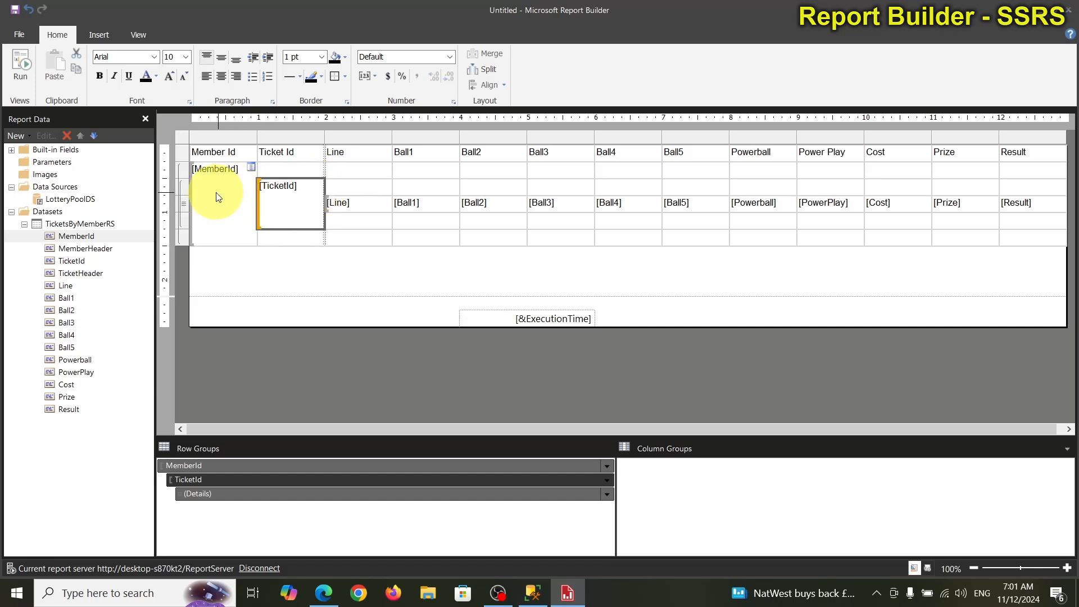
{"action": "right_click", "coordinate": [186, 190]}
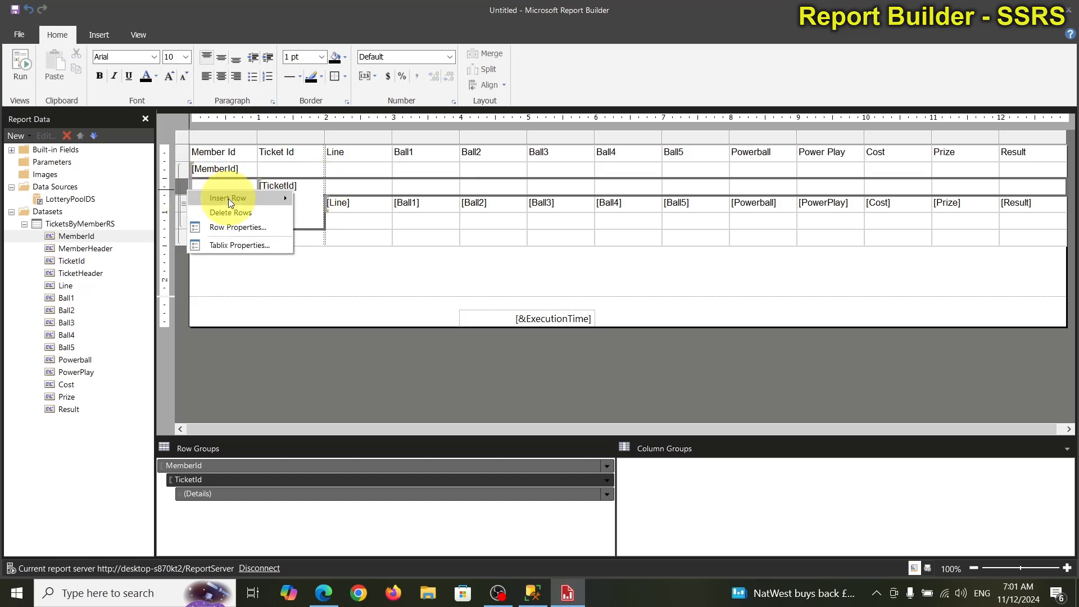
{"action": "mouse_move", "coordinate": [229, 198]}
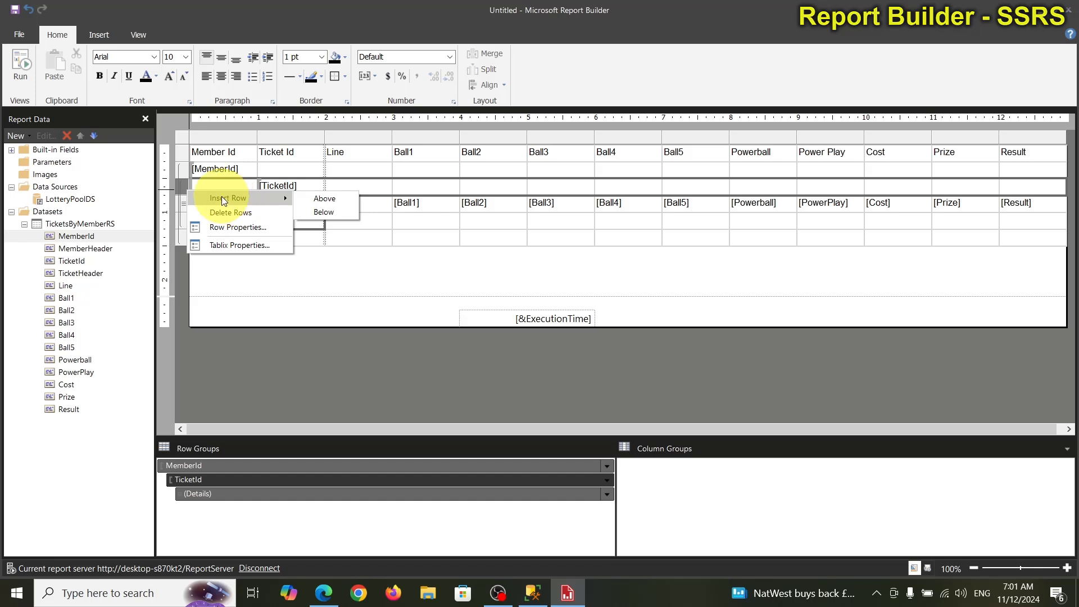
{"action": "left_click", "coordinate": [184, 187]}
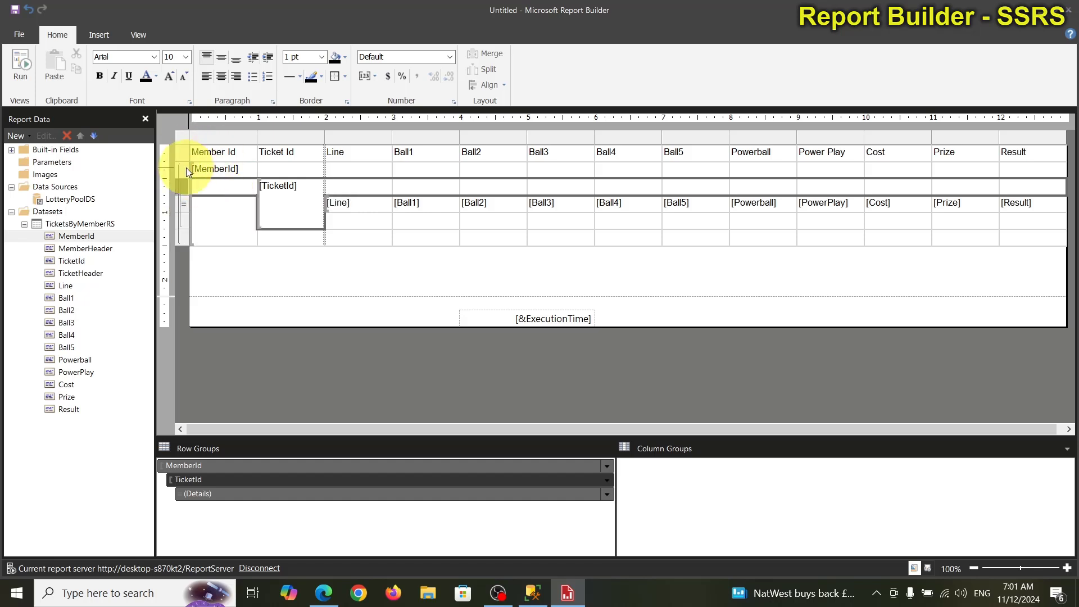
{"action": "key", "text": "ctrl+z"}
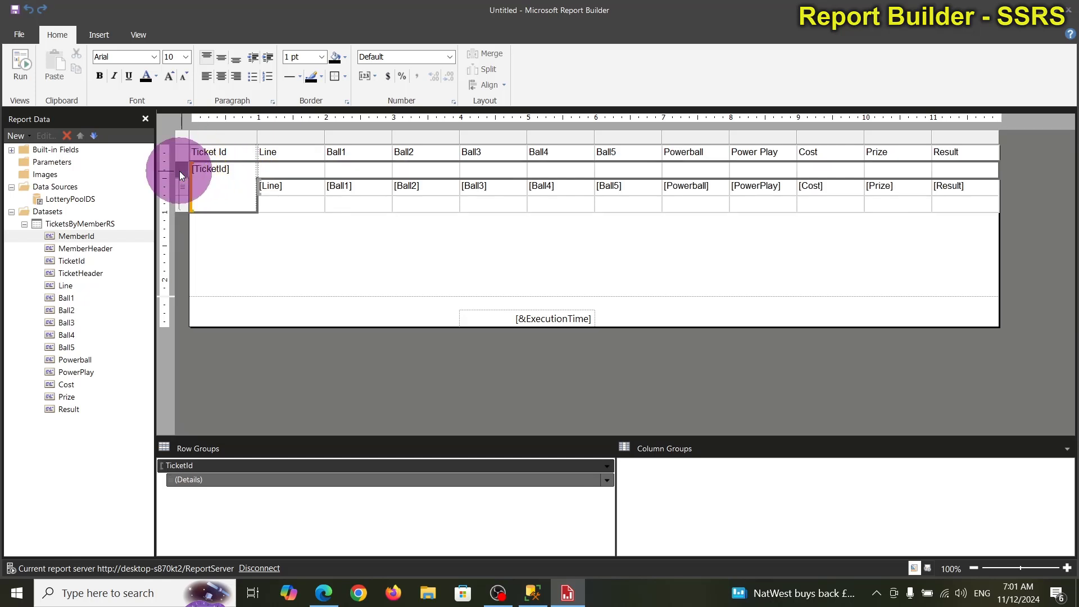
Insert another blank row inside the TicketId group, above its existing header row.
{"action": "right_click", "coordinate": [180, 171]}
{"action": "mouse_move", "coordinate": [212, 177]}
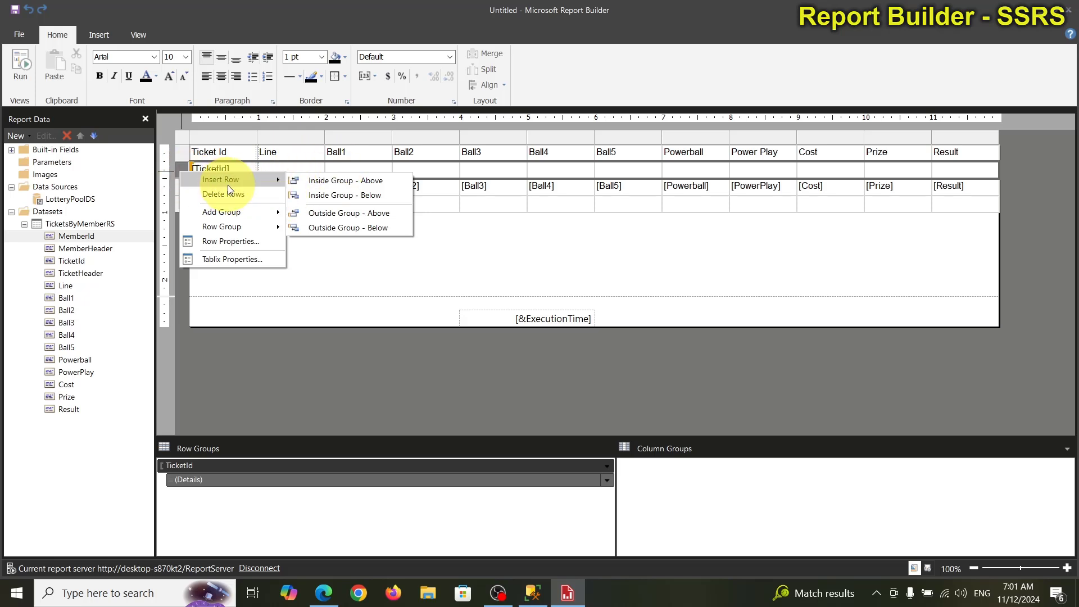
{"action": "left_click", "coordinate": [355, 181]}
{"action": "left_click", "coordinate": [267, 151]}
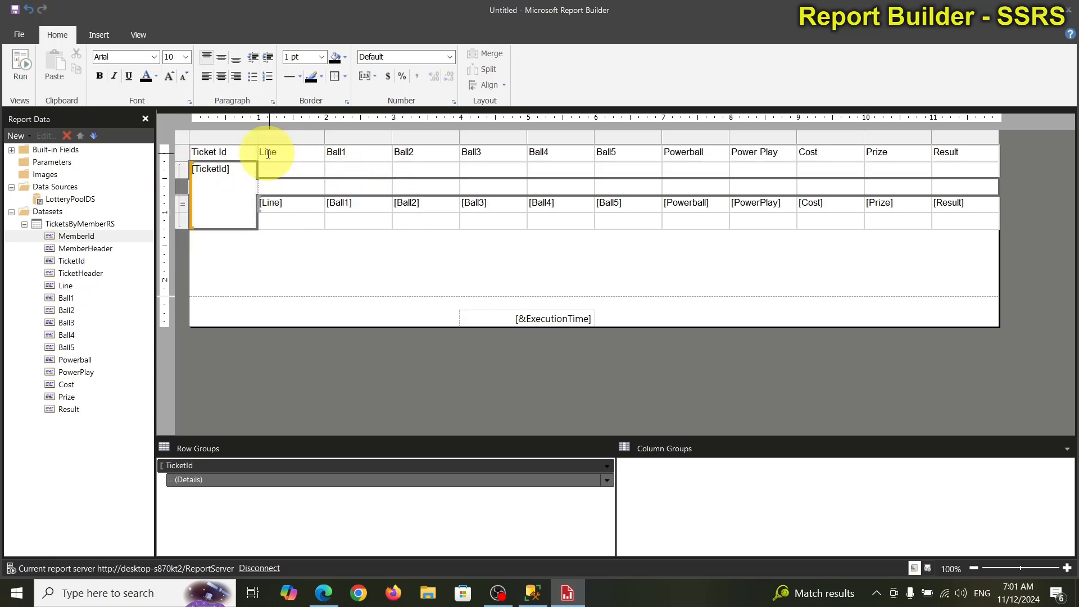
{"action": "left_click", "coordinate": [267, 151]}
{"action": "left_click", "coordinate": [272, 188]}
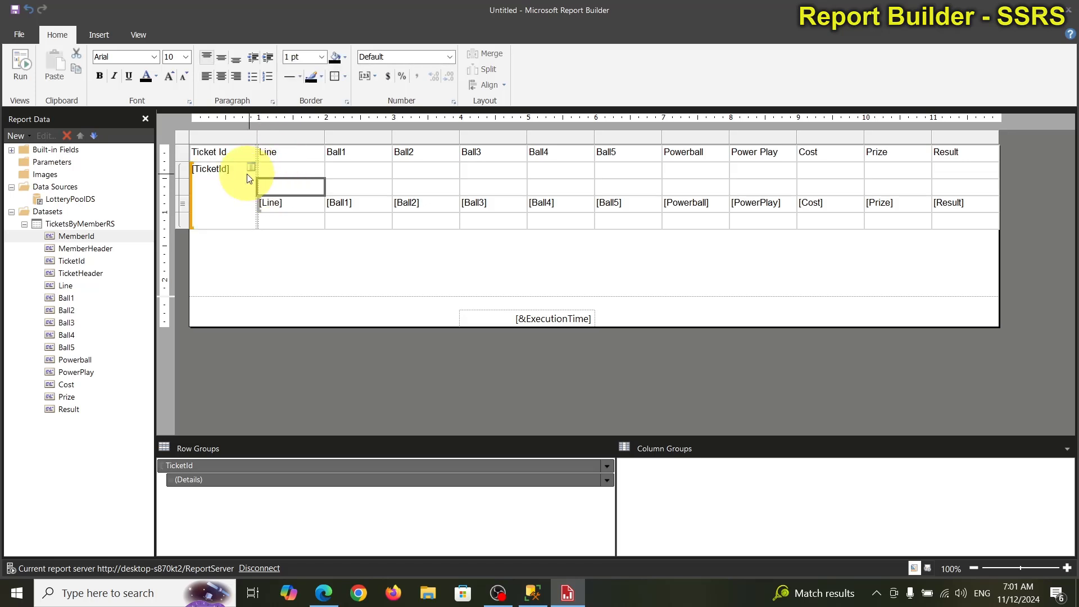
Add a parent row group to the TicketId group, grouped by MemberId, with a group header and a group footer.
{"action": "left_click", "coordinate": [185, 168]}
{"action": "right_click", "coordinate": [185, 167]}
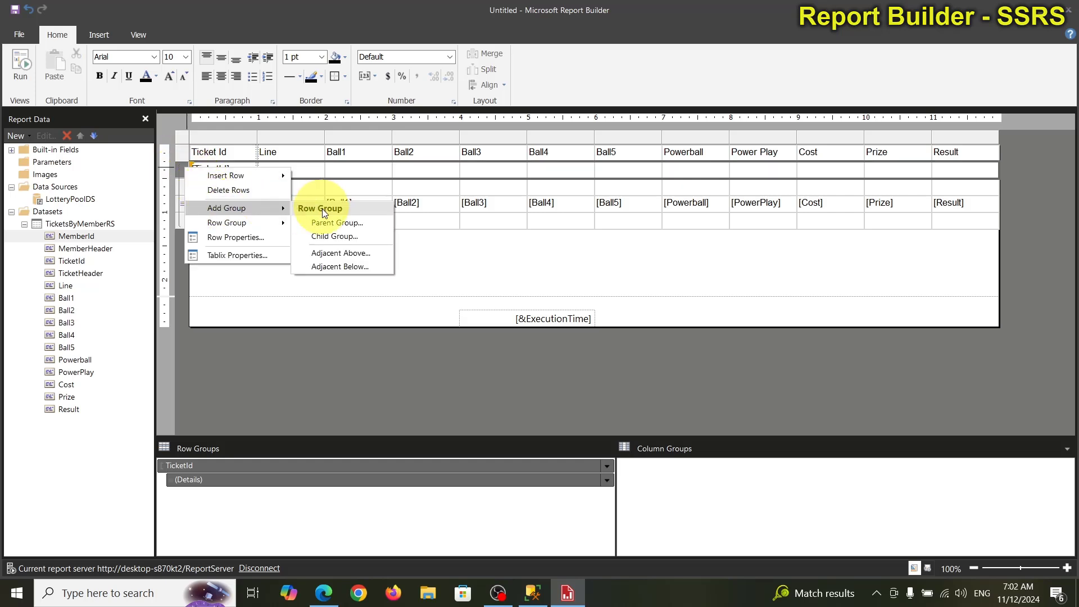
{"action": "left_click", "coordinate": [335, 221]}
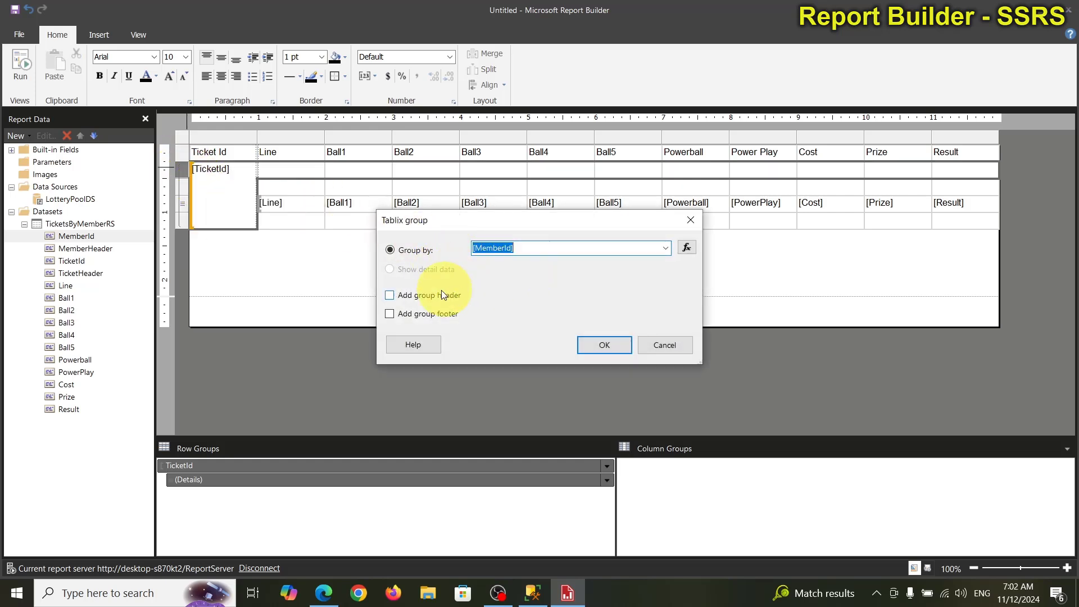
{"action": "left_click", "coordinate": [391, 296]}
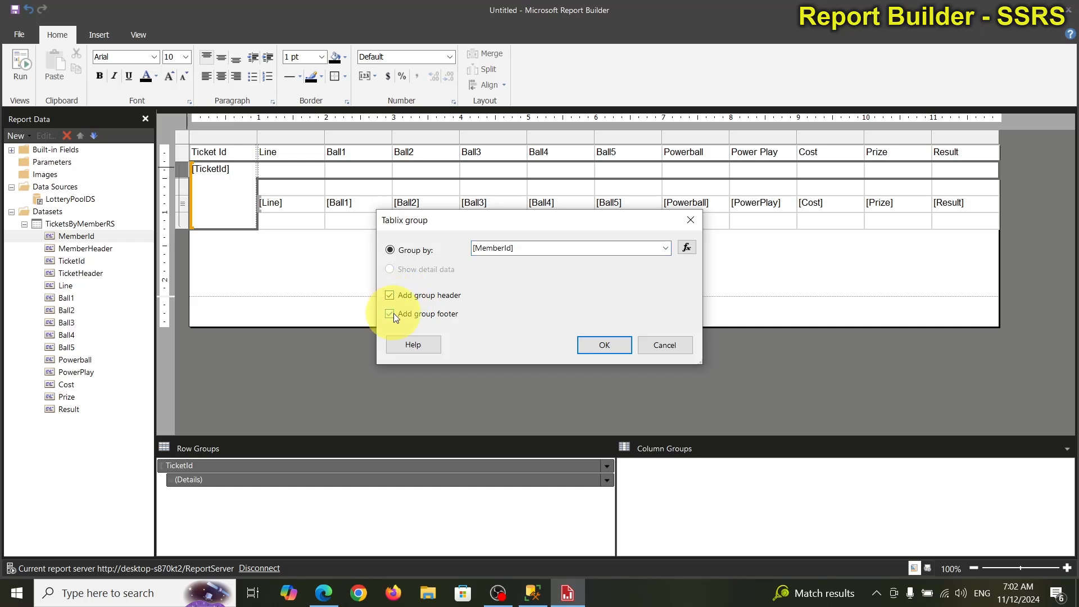
{"action": "left_click", "coordinate": [601, 340]}
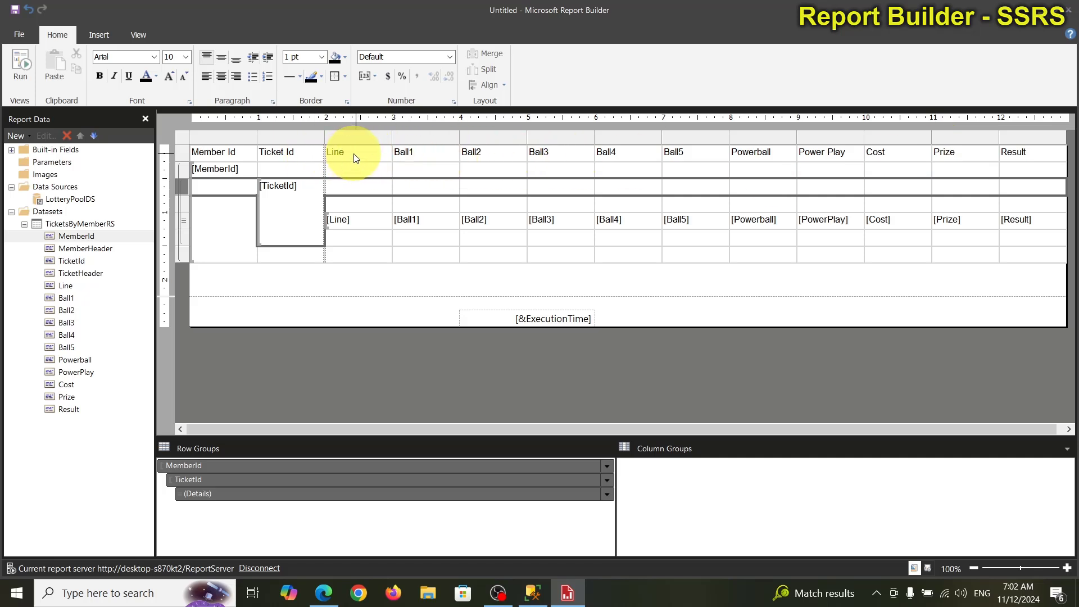
Copy the column titles from Line through Result in the table's header row into the blank row directly above the detail row.
{"action": "left_click_drag", "start_coordinate": [368, 157], "coordinate": [1020, 160]}
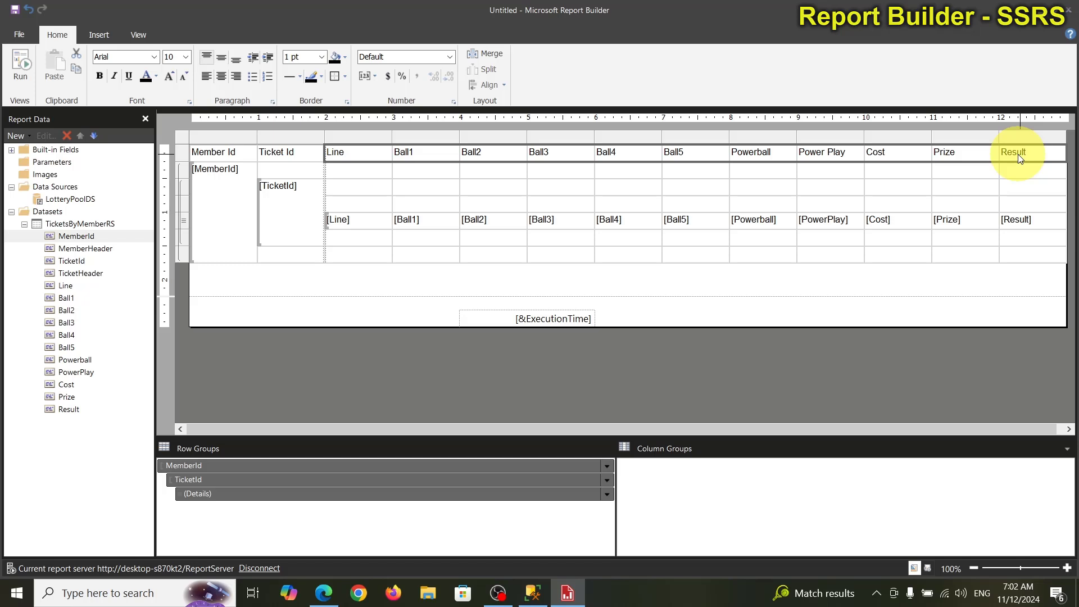
{"action": "left_click", "coordinate": [355, 210]}
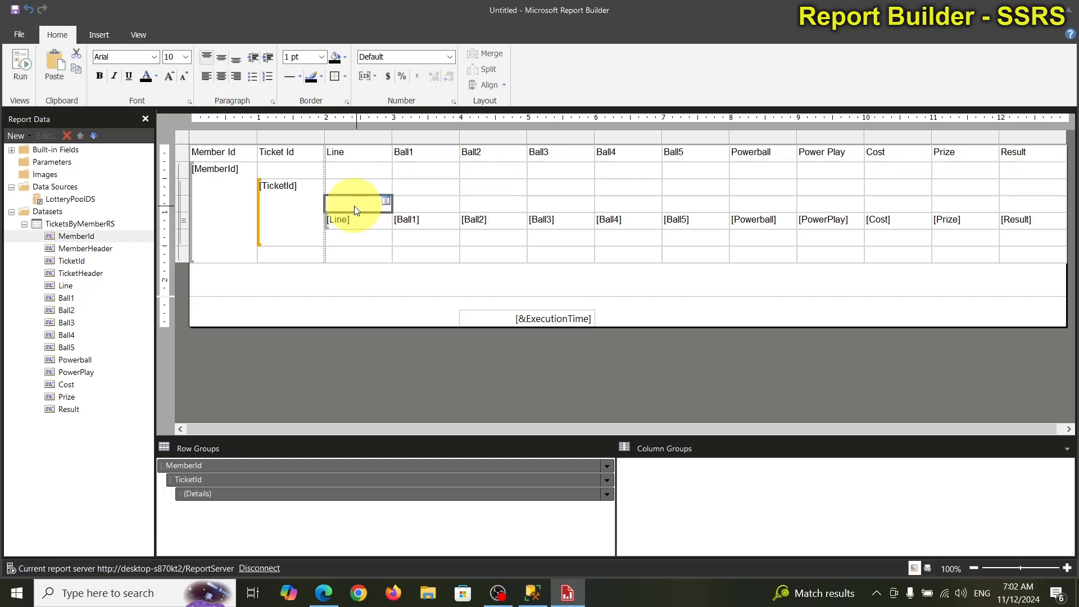
{"action": "type", "text": "Line\tBall1\tBall2\tBall3\tBall4\tBall5\tPowerball\tPower Play\tCost\tPrize\tResult"}
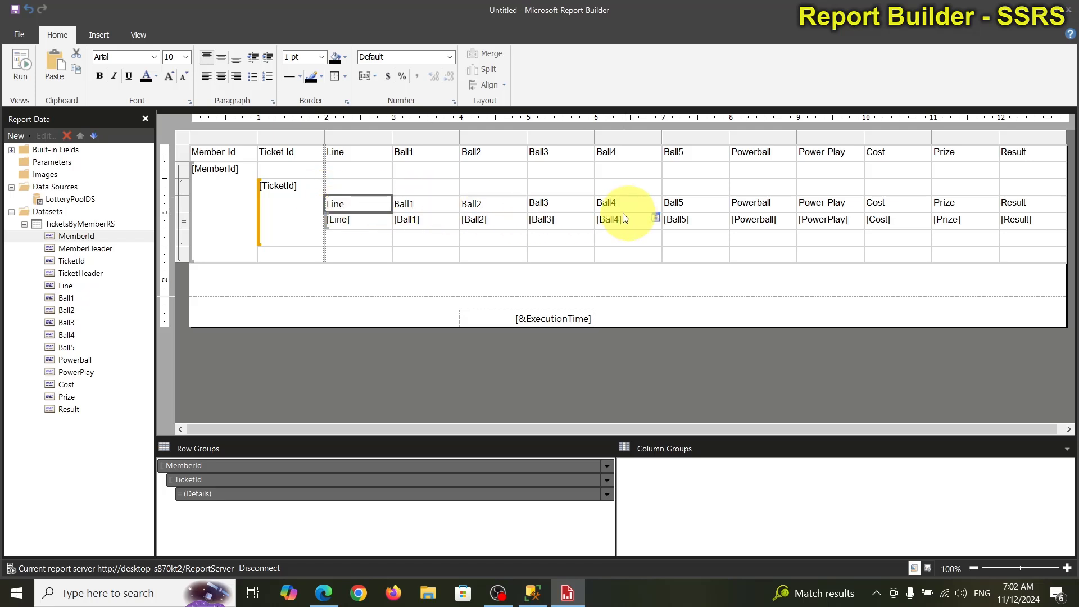
Delete the table's original header row at the top, and preview the report before returning to the design view.
{"action": "right_click", "coordinate": [187, 152]}
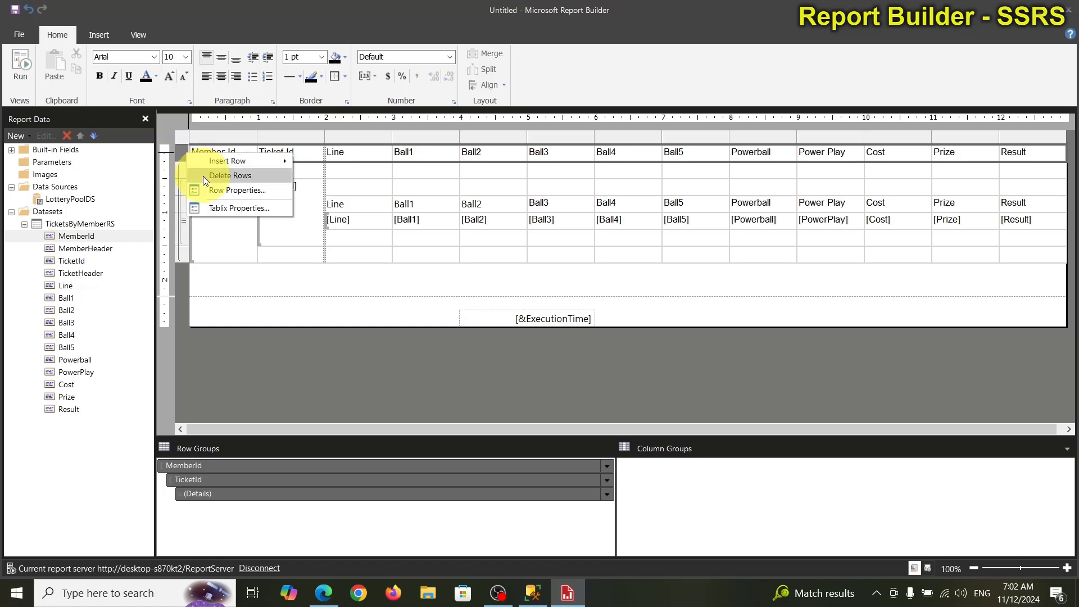
{"action": "left_click", "coordinate": [204, 176]}
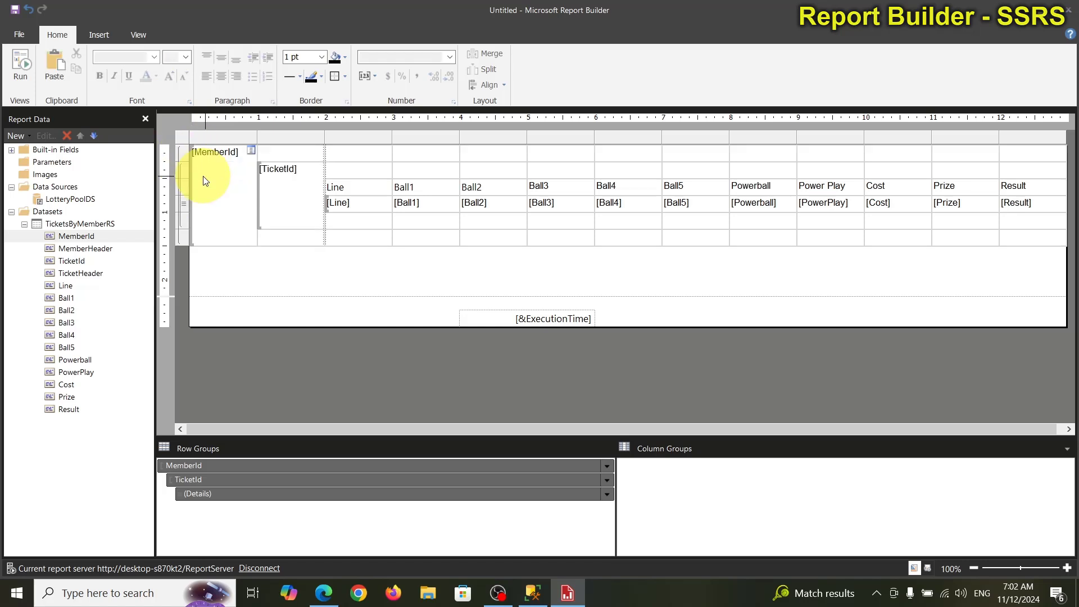
{"action": "left_click", "coordinate": [21, 63]}
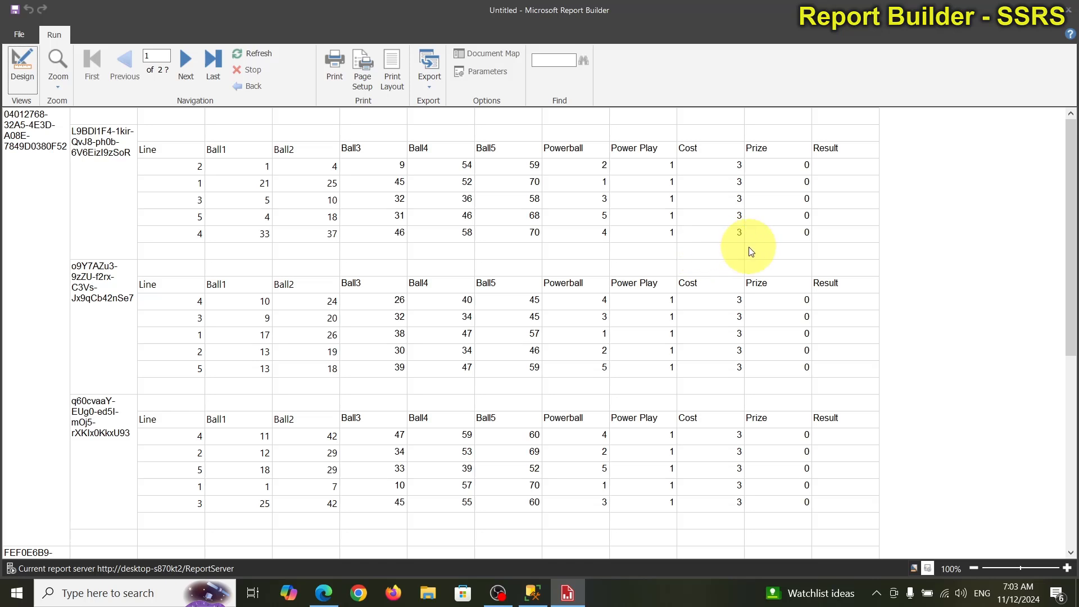
{"action": "left_click", "coordinate": [28, 61]}
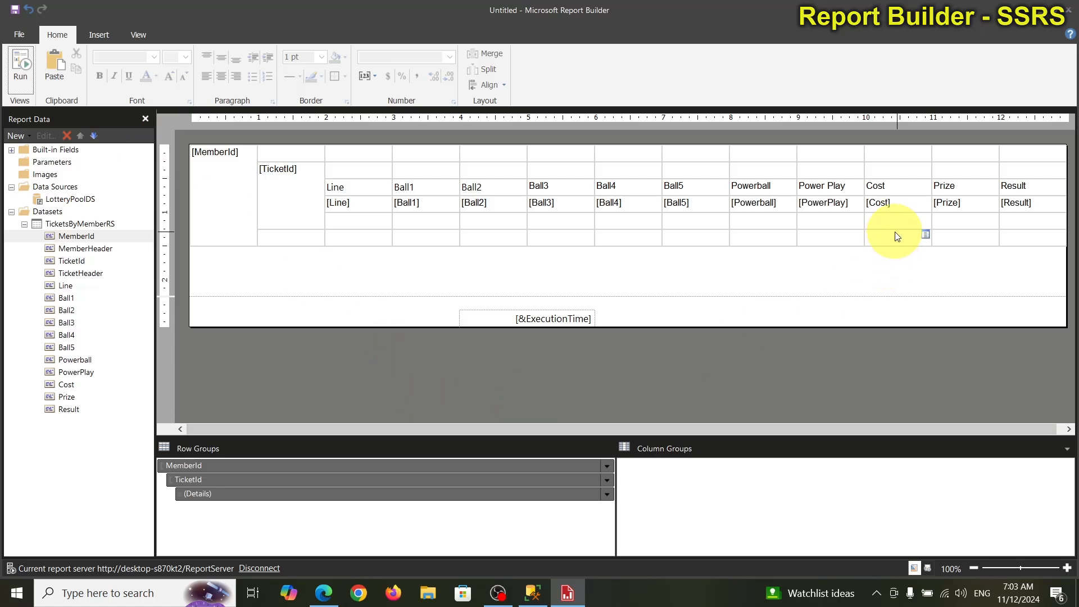
Add sums of the Cost and Prize fields to the TicketId group footer row, under their matching columns.
{"action": "left_click", "coordinate": [925, 218]}
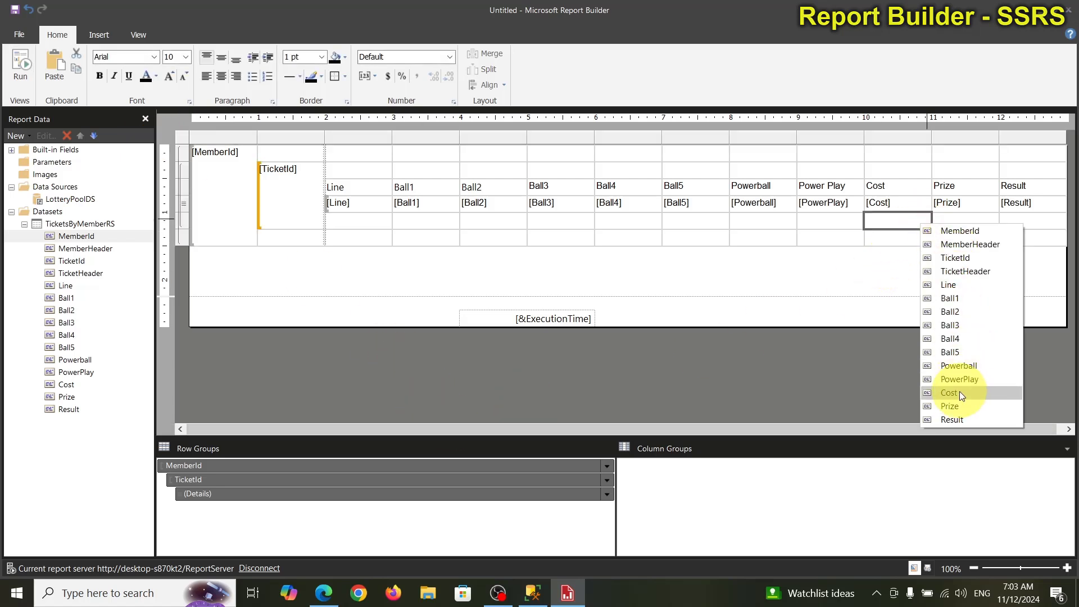
{"action": "left_click", "coordinate": [960, 392]}
{"action": "left_click", "coordinate": [995, 220]}
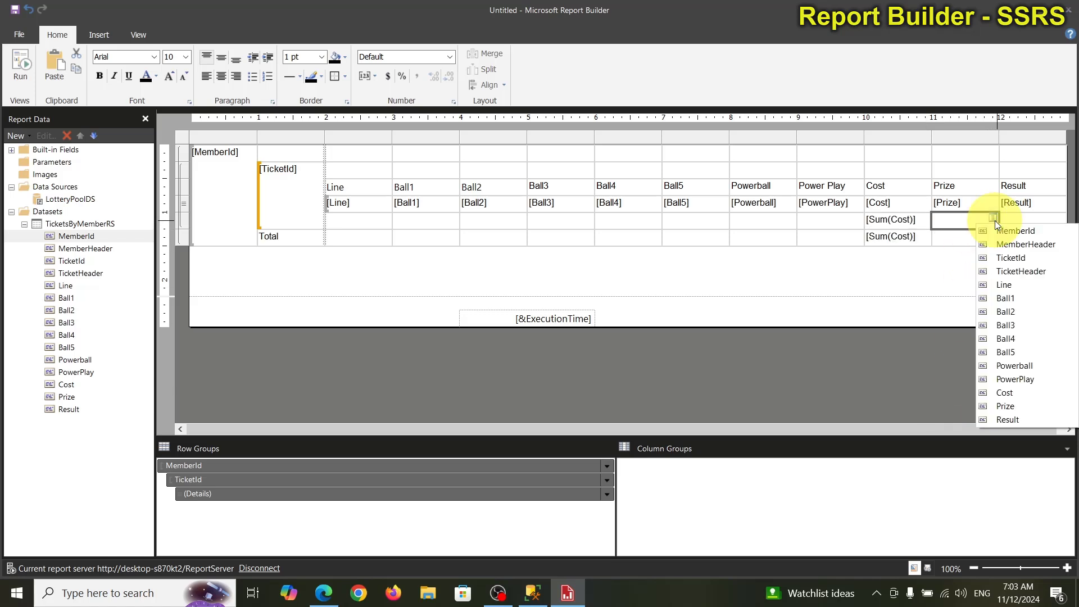
{"action": "left_click", "coordinate": [1011, 406]}
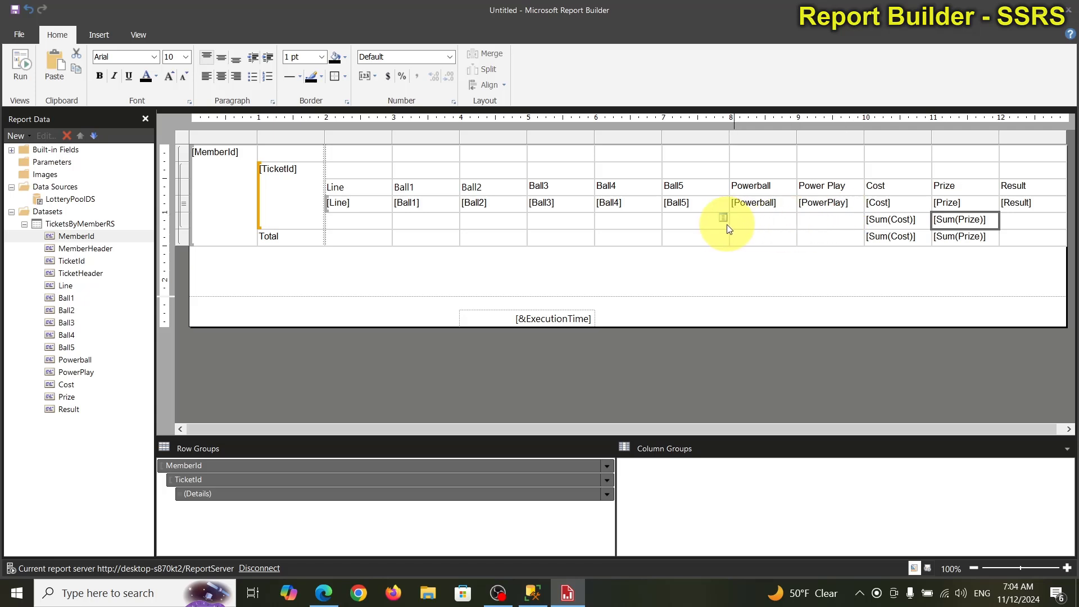
Merge the TicketId group footer cells under Ball5 through Power Play and label the merged cell "Ticket Totals:".
{"action": "left_click_drag", "start_coordinate": [702, 226], "coordinate": [807, 227]}
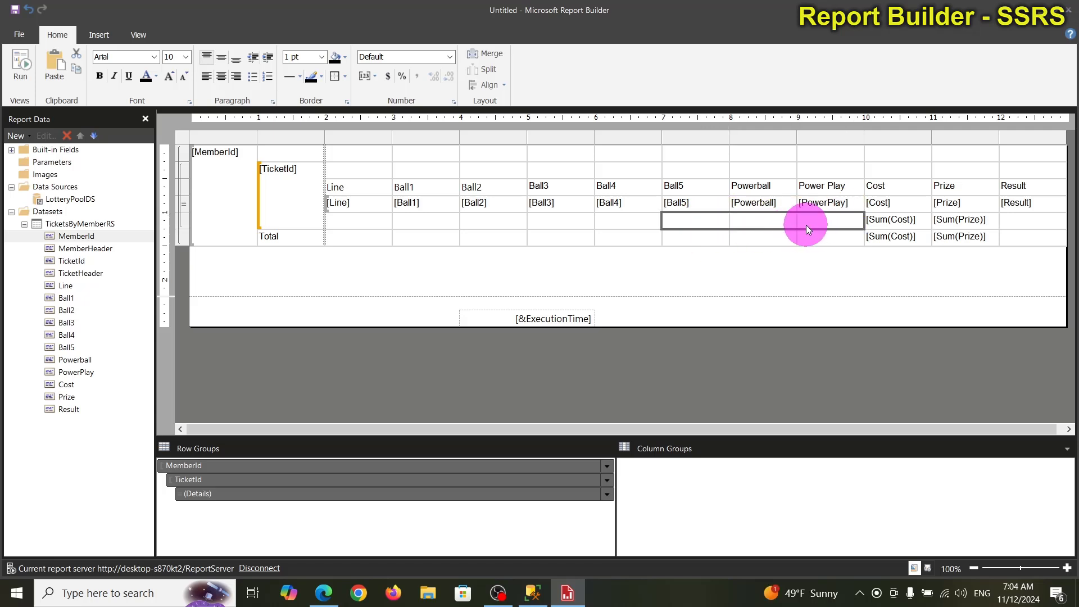
{"action": "right_click", "coordinate": [778, 225]}
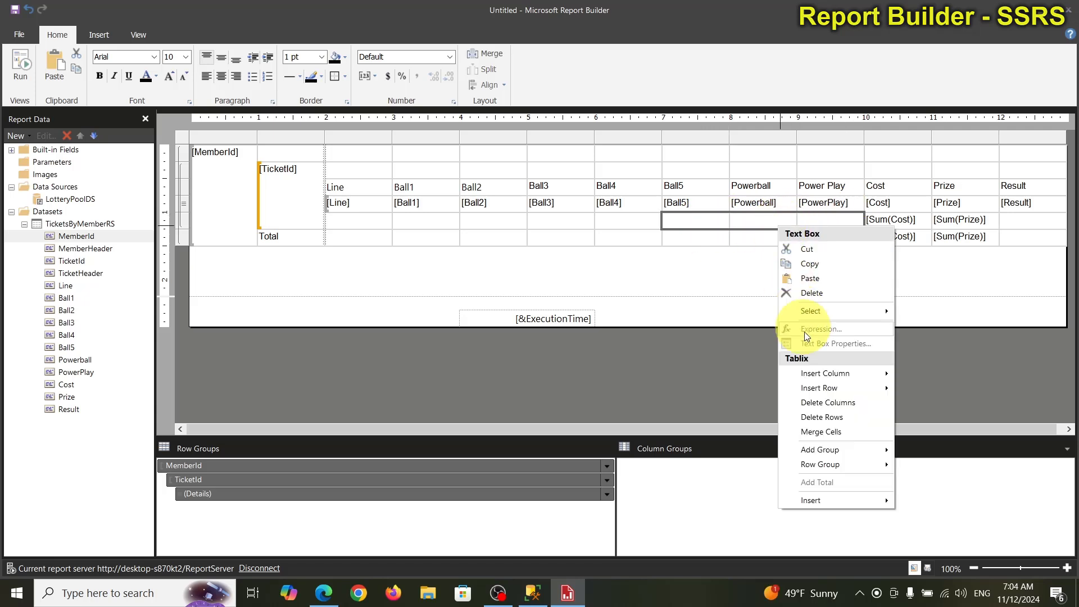
{"action": "left_click", "coordinate": [819, 431]}
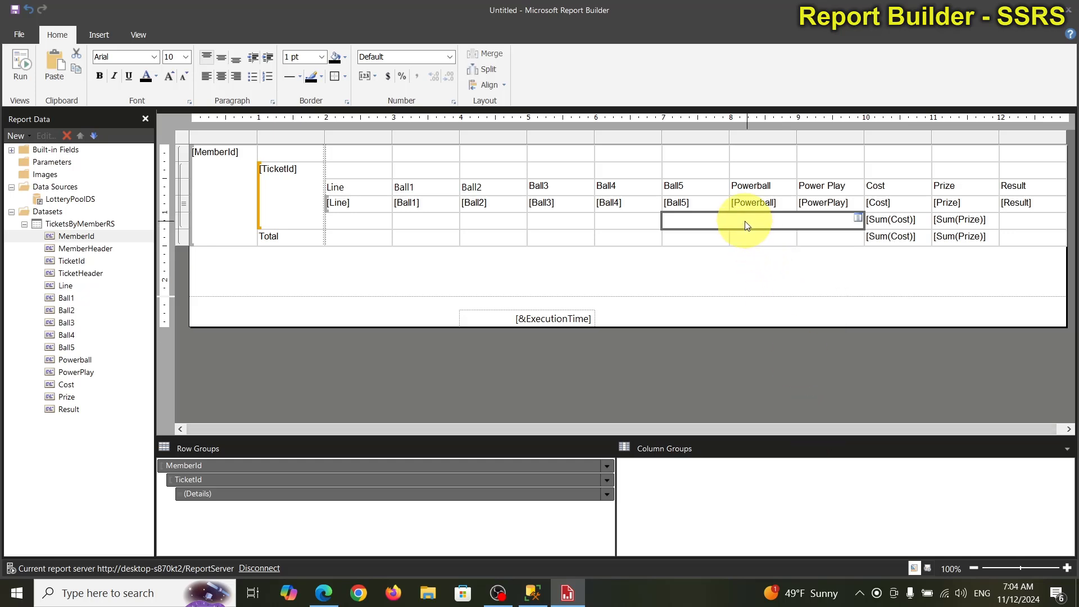
{"action": "type", "text": "To"}
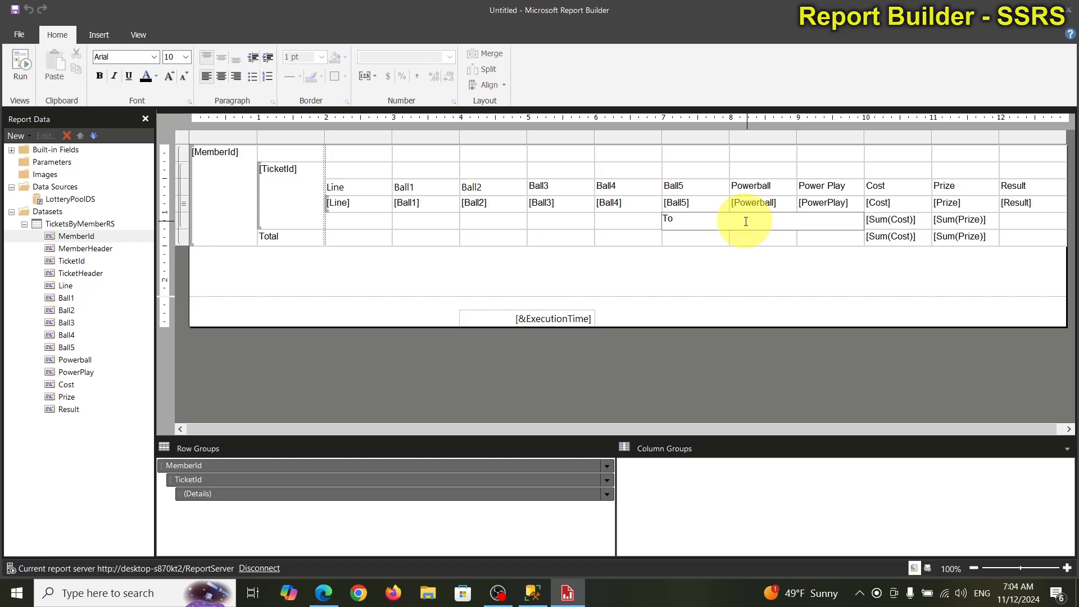
{"action": "type", "text": "cket Totals:"}
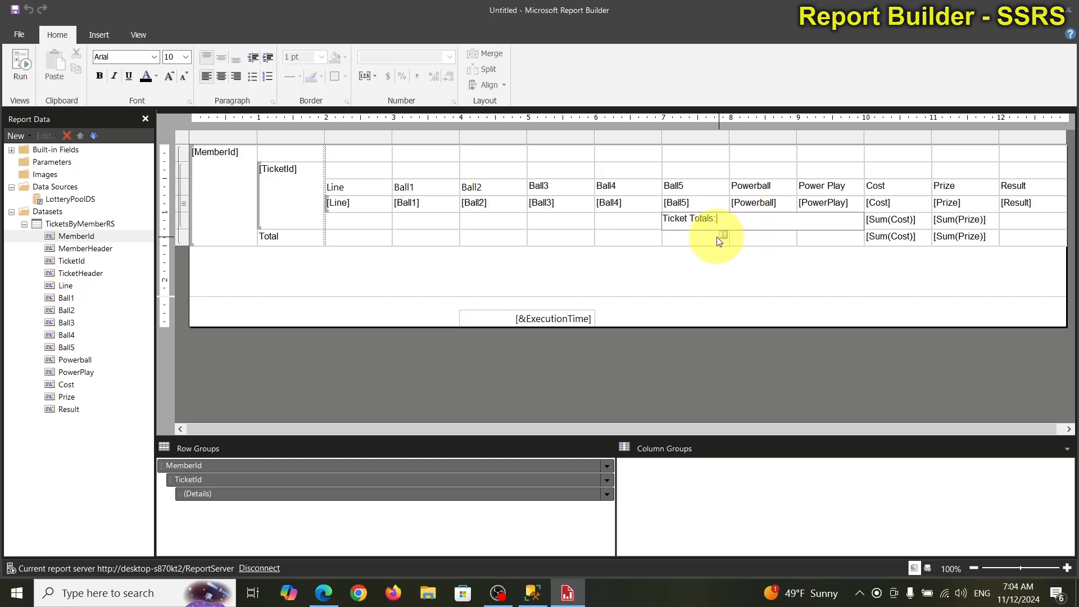
Merge the MemberId group footer cells under Ball5 through Power Play and label the merged cell "Member Totals:".
{"action": "left_click", "coordinate": [715, 239]}
{"action": "left_click_drag", "start_coordinate": [714, 238], "coordinate": [818, 238]}
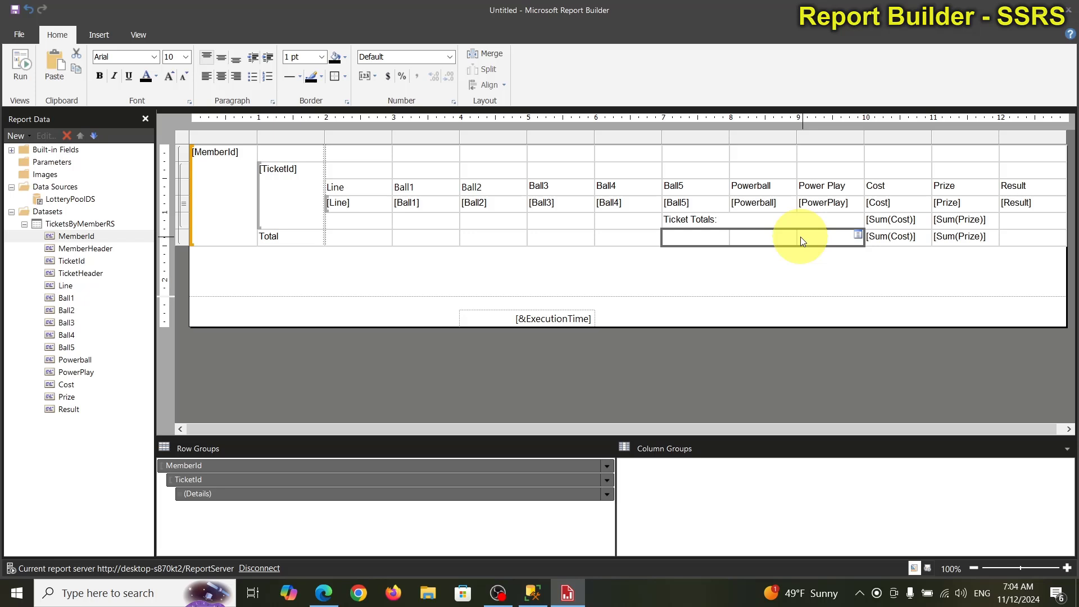
{"action": "right_click", "coordinate": [800, 237]}
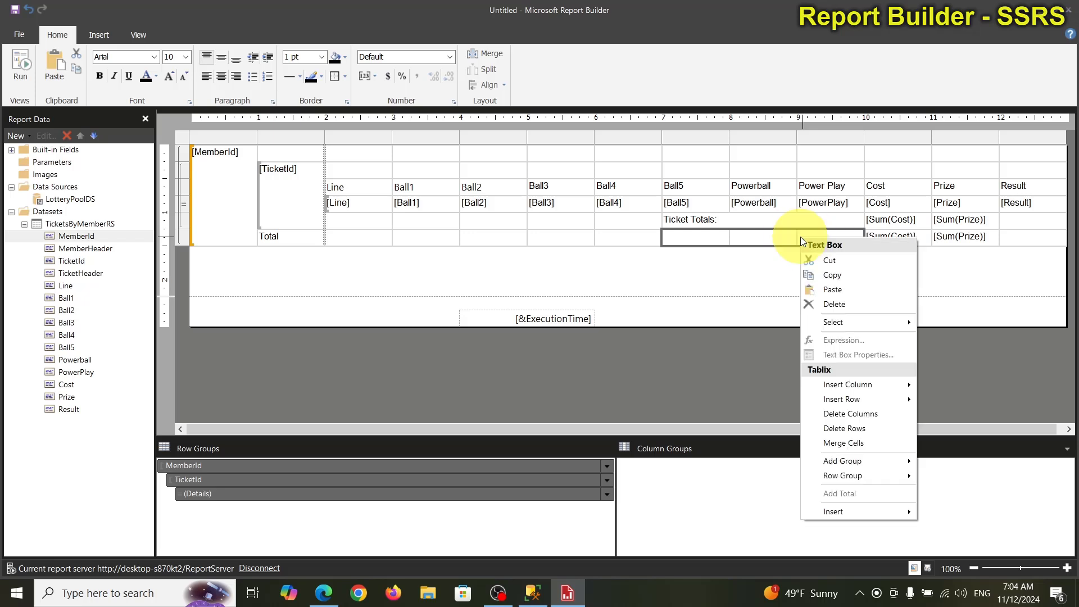
{"action": "left_click", "coordinate": [862, 453]}
{"action": "type", "text": "Mem"}
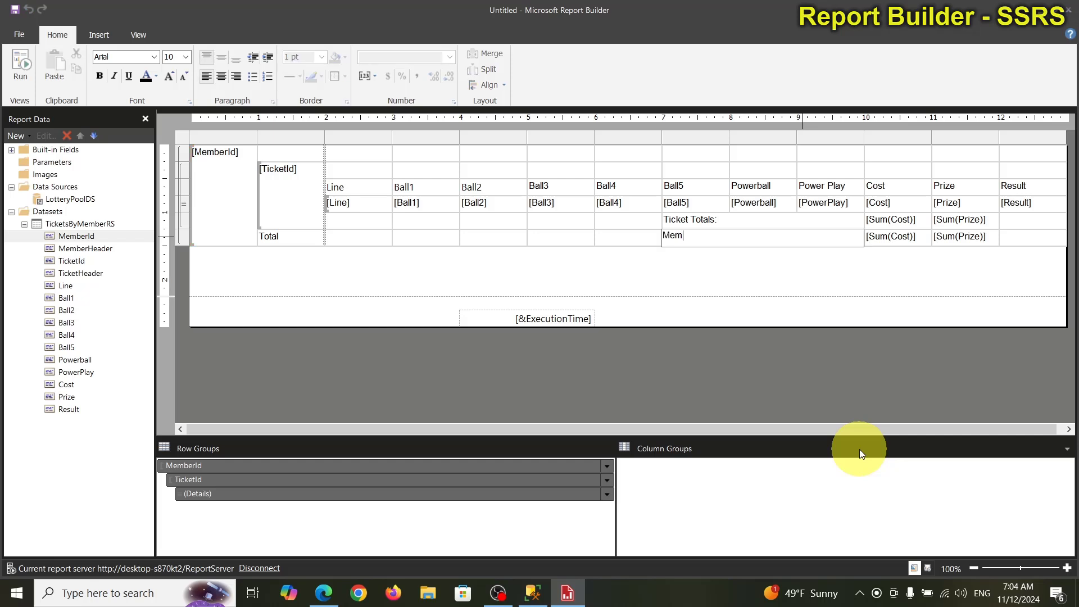
{"action": "type", "text": "ber Totals:"}
{"action": "left_click", "coordinate": [766, 253]}
Right-align the Ticket Totals and Member Totals labels, and clear the "Total" text from the MemberId group footer row.
{"action": "left_click_drag", "start_coordinate": [769, 226], "coordinate": [769, 243]}
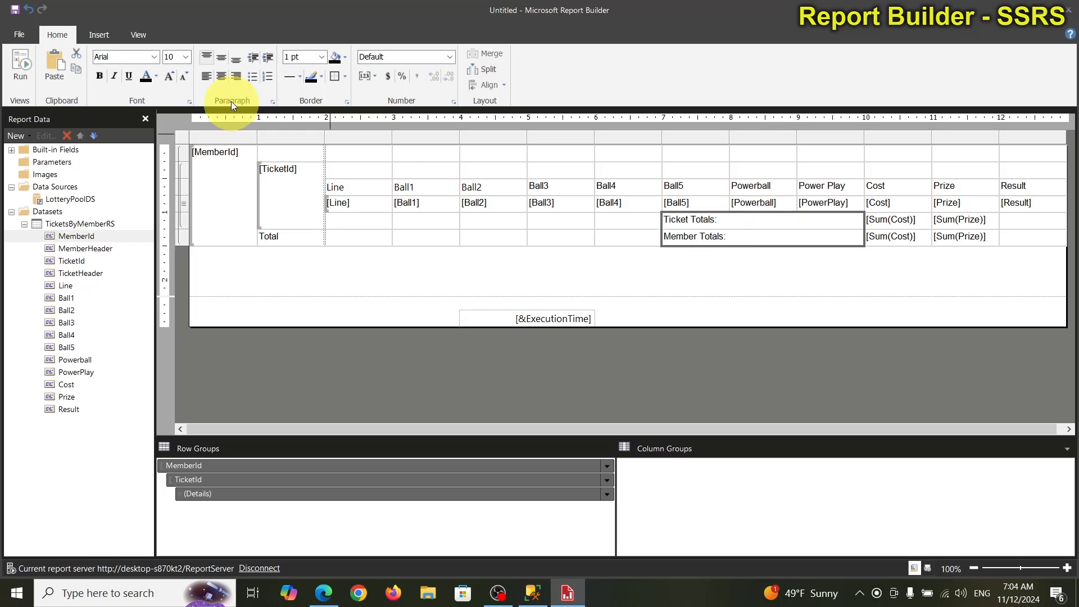
{"action": "left_click", "coordinate": [241, 79]}
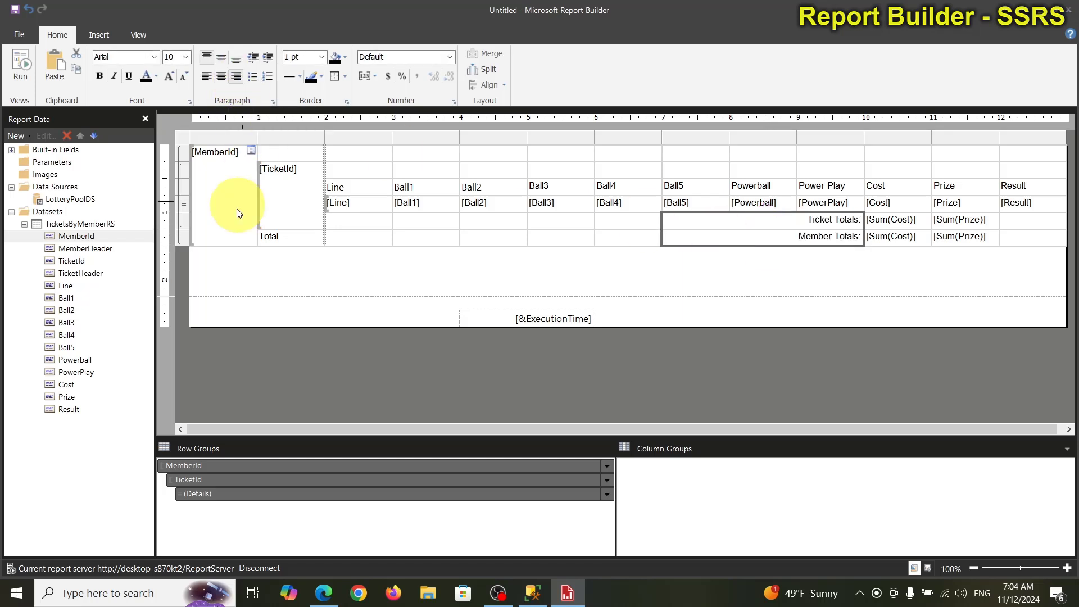
{"action": "left_click", "coordinate": [268, 235]}
{"action": "left_click_drag", "start_coordinate": [285, 234], "coordinate": [263, 235]}
{"action": "key", "text": "BackSpace"}
{"action": "key", "text": "BackSpace"}
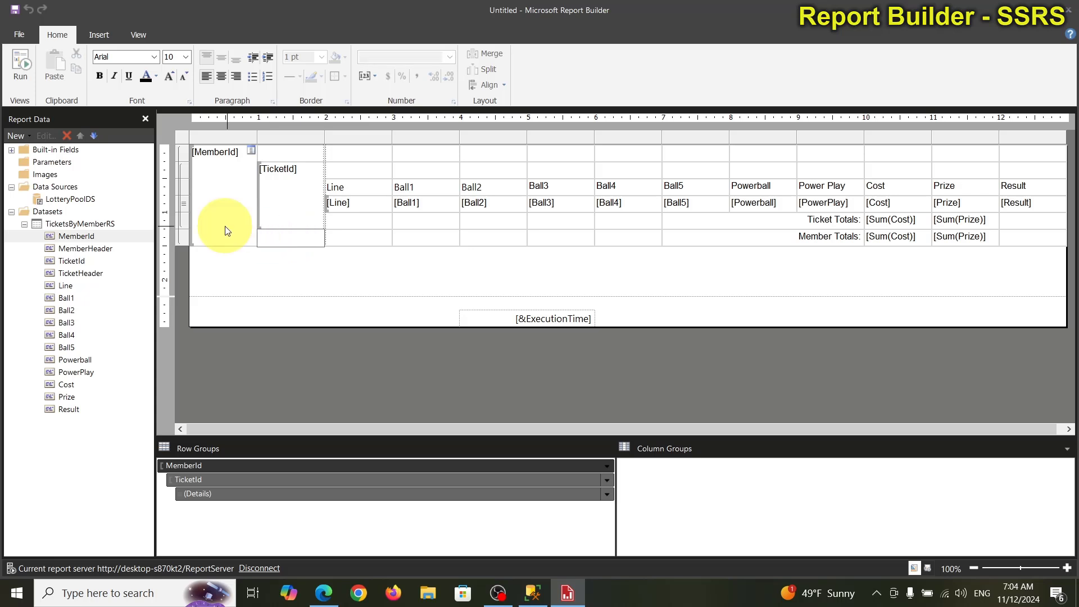
{"action": "left_click", "coordinate": [454, 368]}
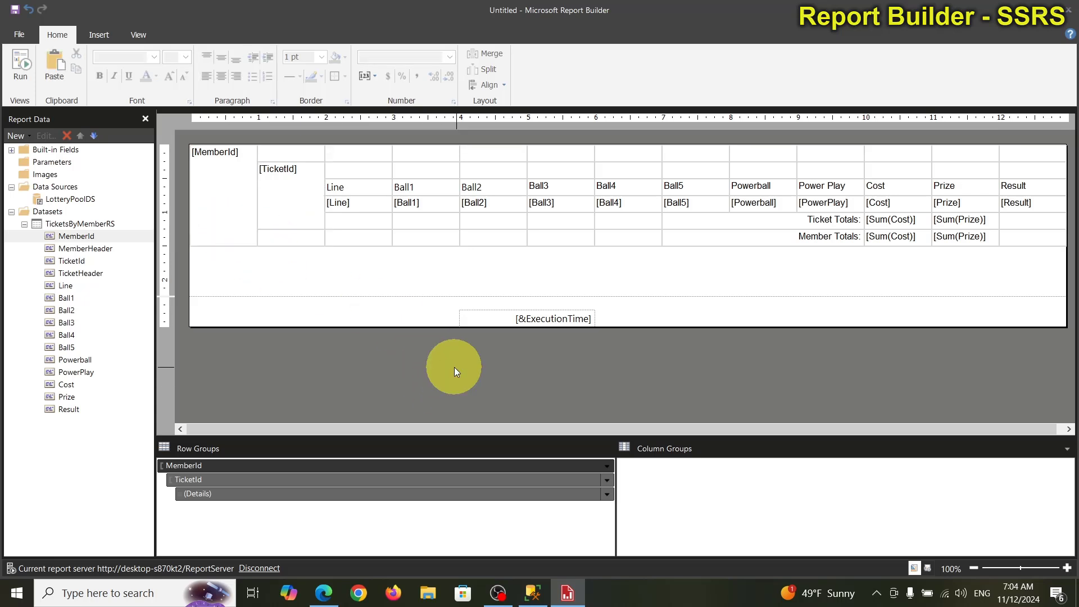
Merge the blank cells beside TicketId that lie above the Line through Ball3 column titles.
{"action": "mouse_move", "coordinate": [339, 177]}
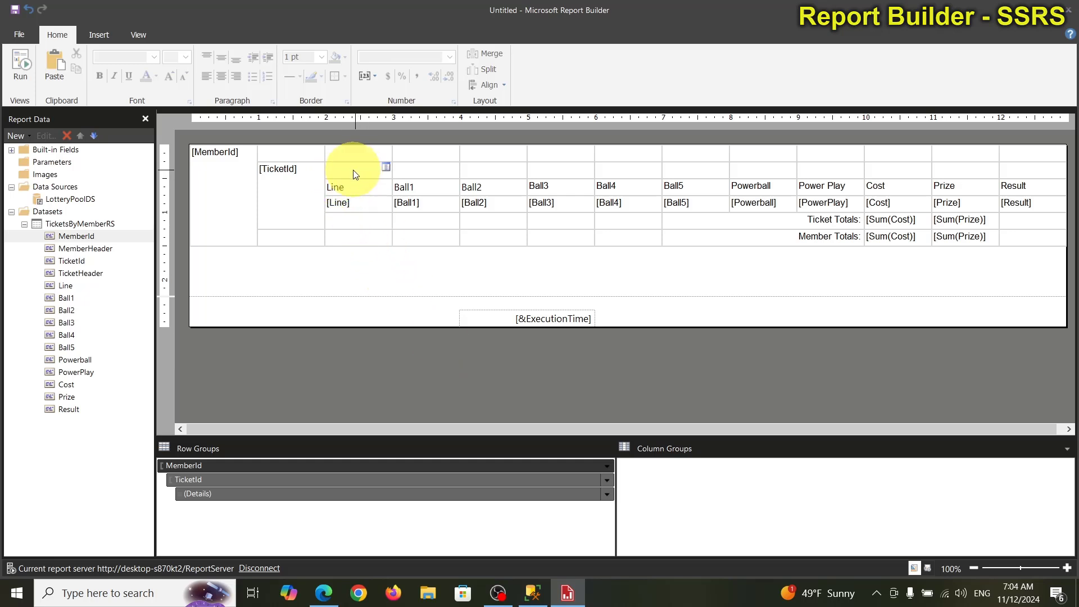
{"action": "left_click_drag", "start_coordinate": [356, 174], "coordinate": [530, 172]}
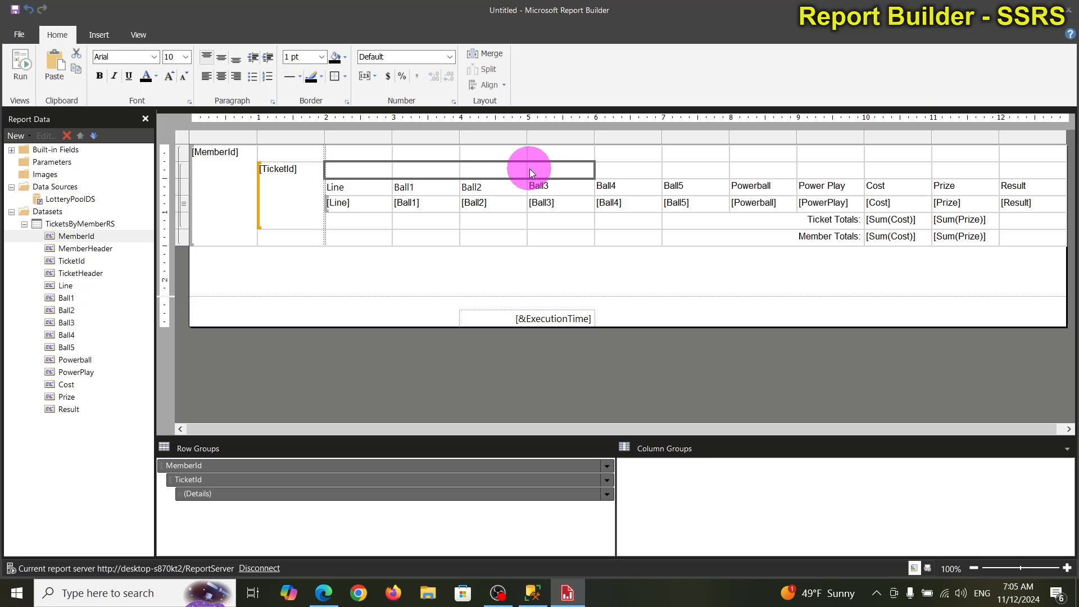
{"action": "right_click", "coordinate": [544, 171]}
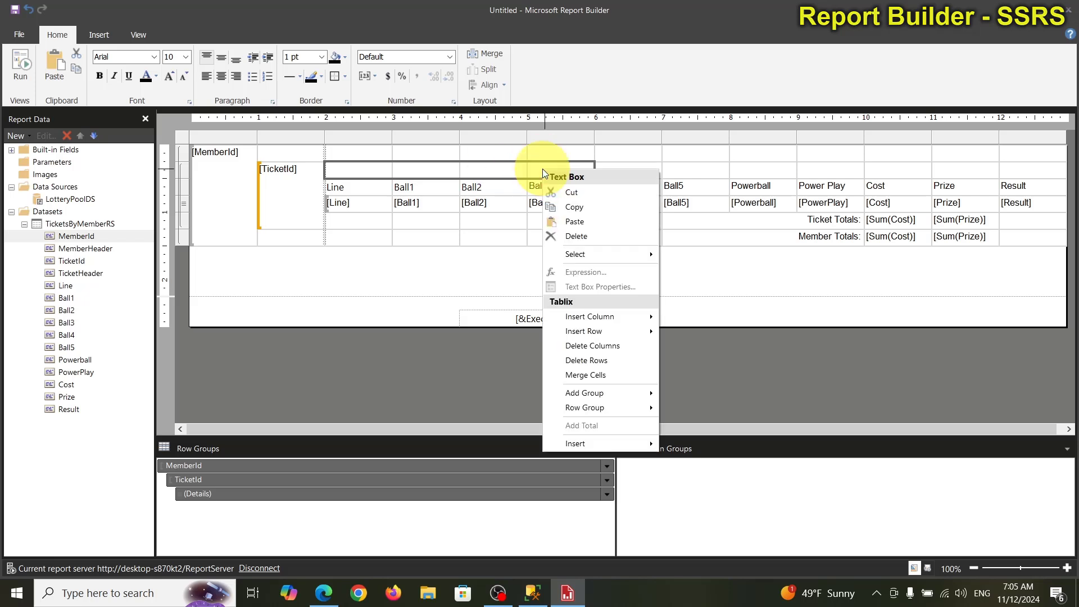
{"action": "left_click", "coordinate": [592, 376]}
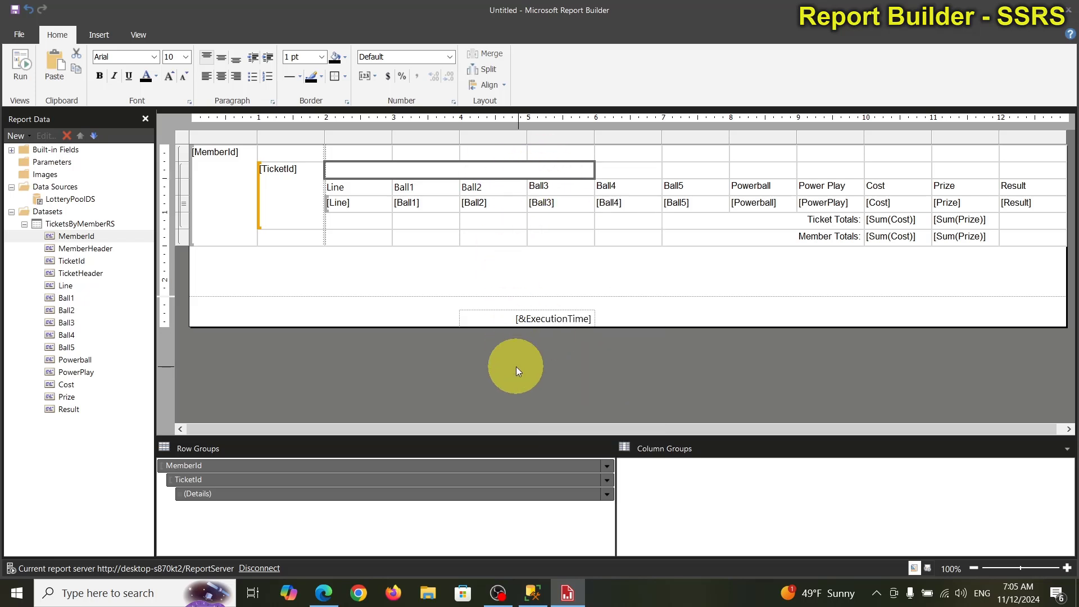
{"action": "left_click", "coordinate": [516, 364]}
{"action": "left_click_drag", "start_coordinate": [359, 158], "coordinate": [529, 149]}
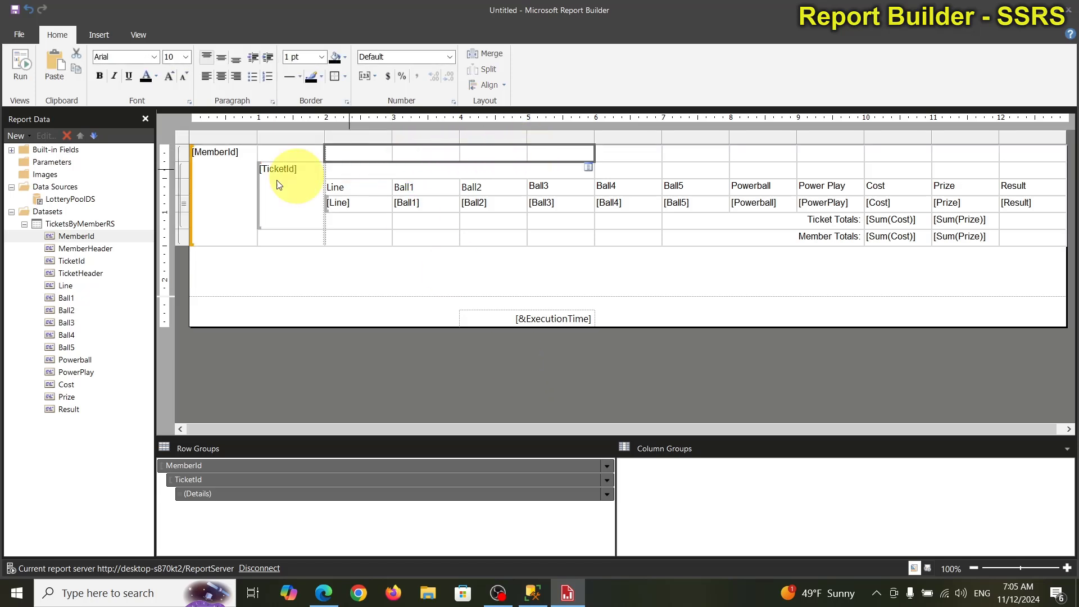
{"action": "left_click", "coordinate": [284, 349]}
{"action": "left_click", "coordinate": [286, 159]}
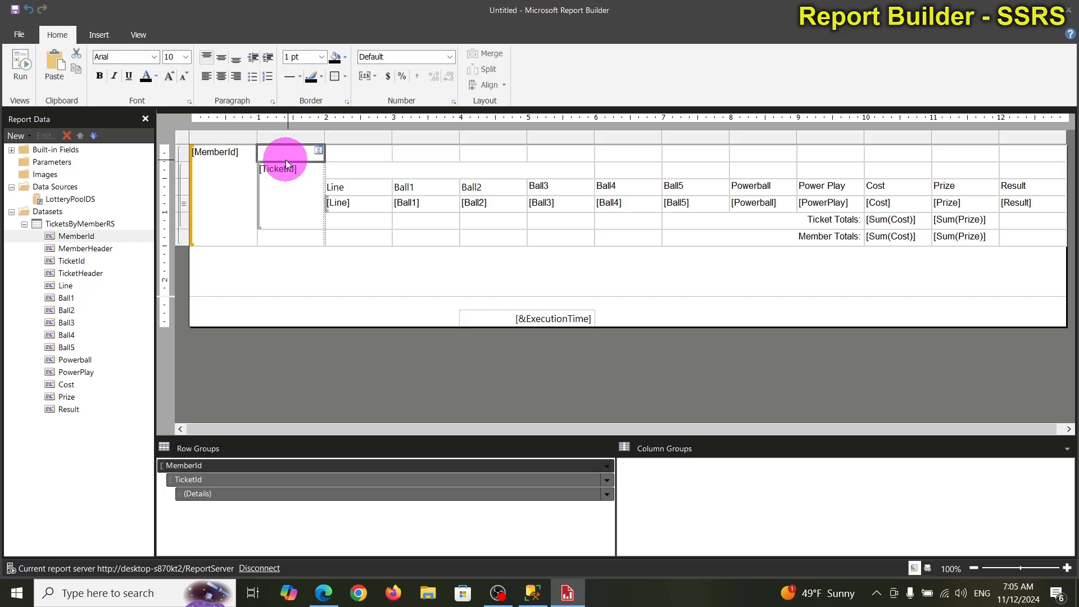
{"action": "right_click", "coordinate": [348, 151]}
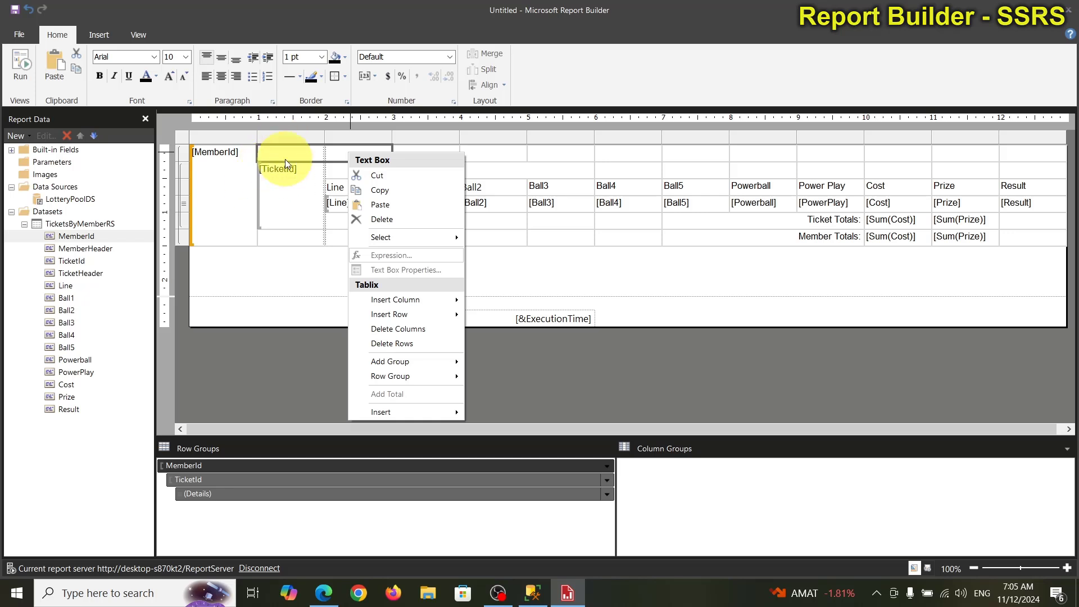
{"action": "left_click", "coordinate": [290, 374]}
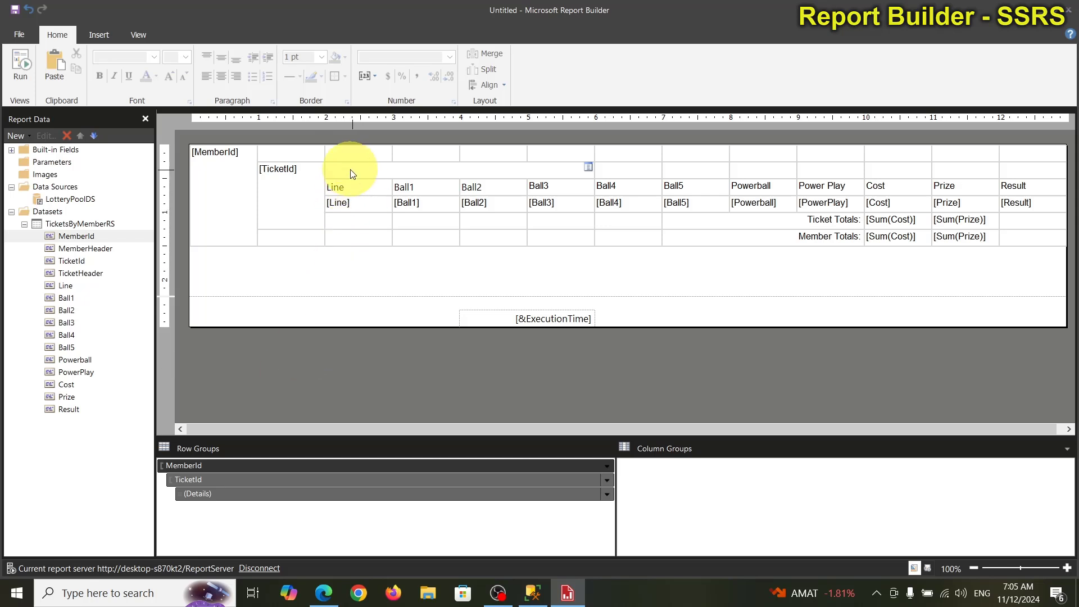
Merge the MemberId header row cells above Line through Ball4 and insert the MemberHeader field in the merged cell.
{"action": "left_click", "coordinate": [352, 151]}
{"action": "left_click_drag", "start_coordinate": [352, 152], "coordinate": [612, 158]}
{"action": "right_click", "coordinate": [367, 156]}
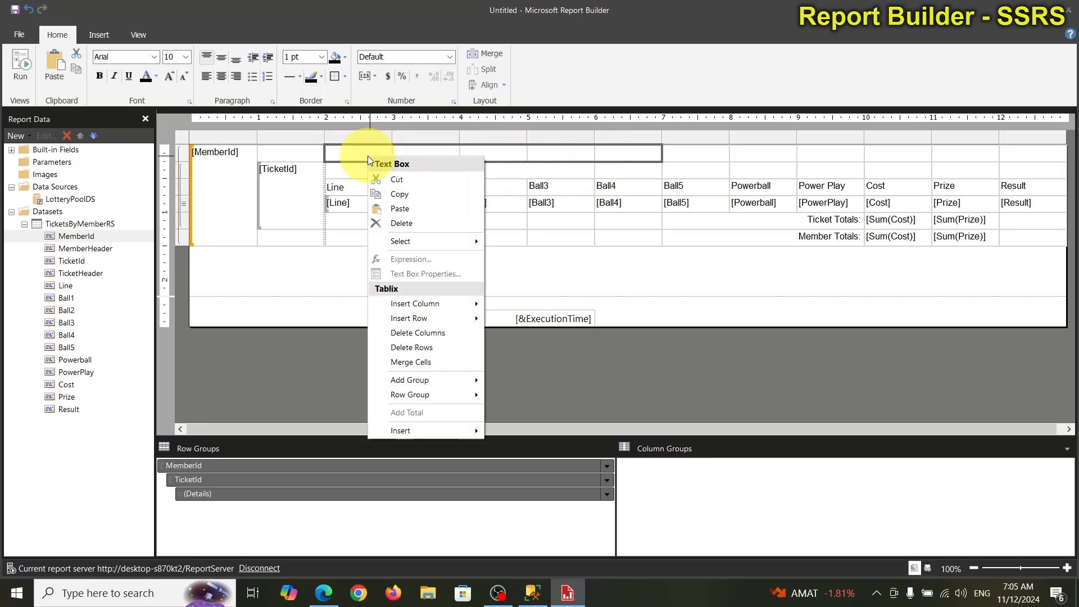
{"action": "left_click", "coordinate": [395, 362]}
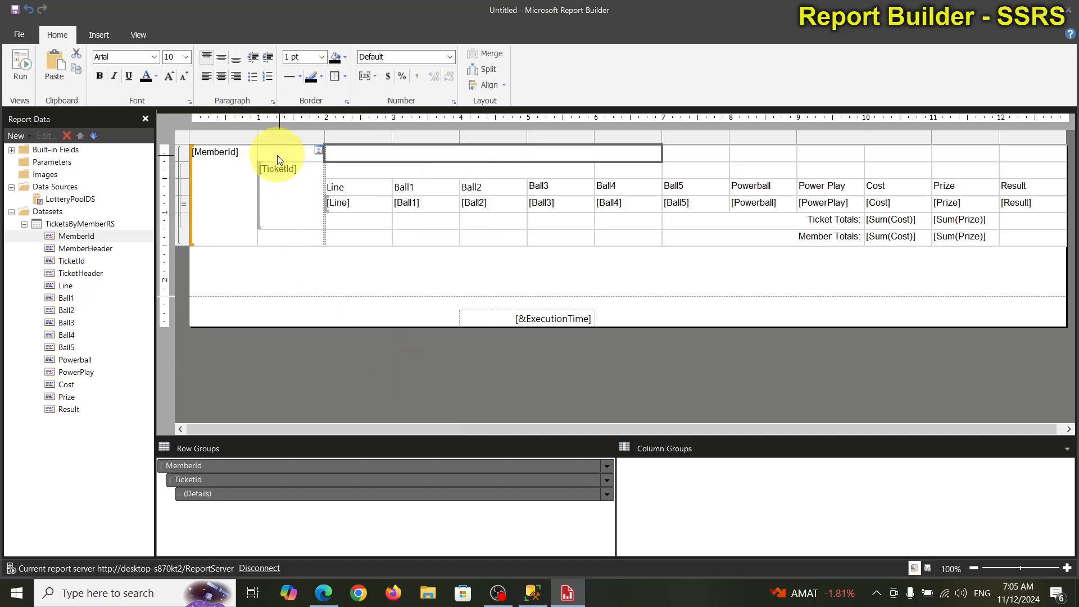
{"action": "left_click", "coordinate": [657, 154]}
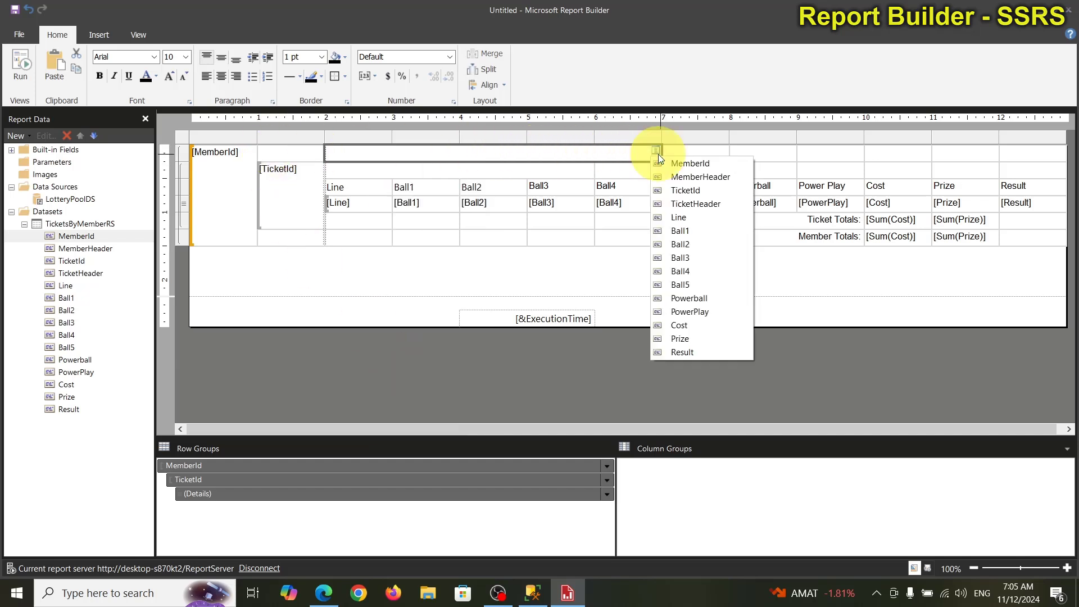
{"action": "left_click", "coordinate": [688, 176]}
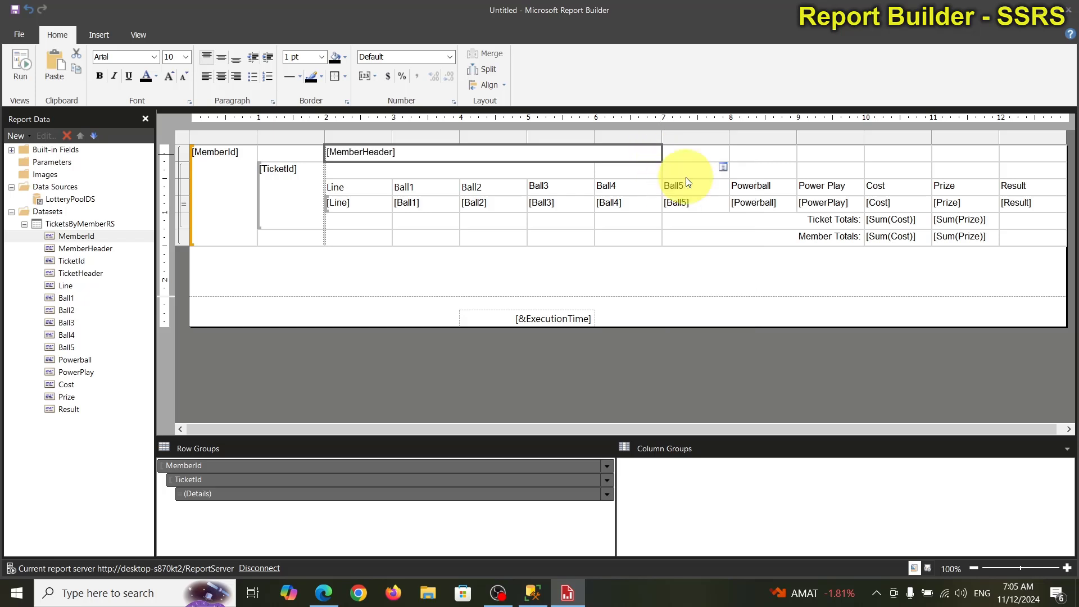
{"action": "left_click", "coordinate": [655, 168]}
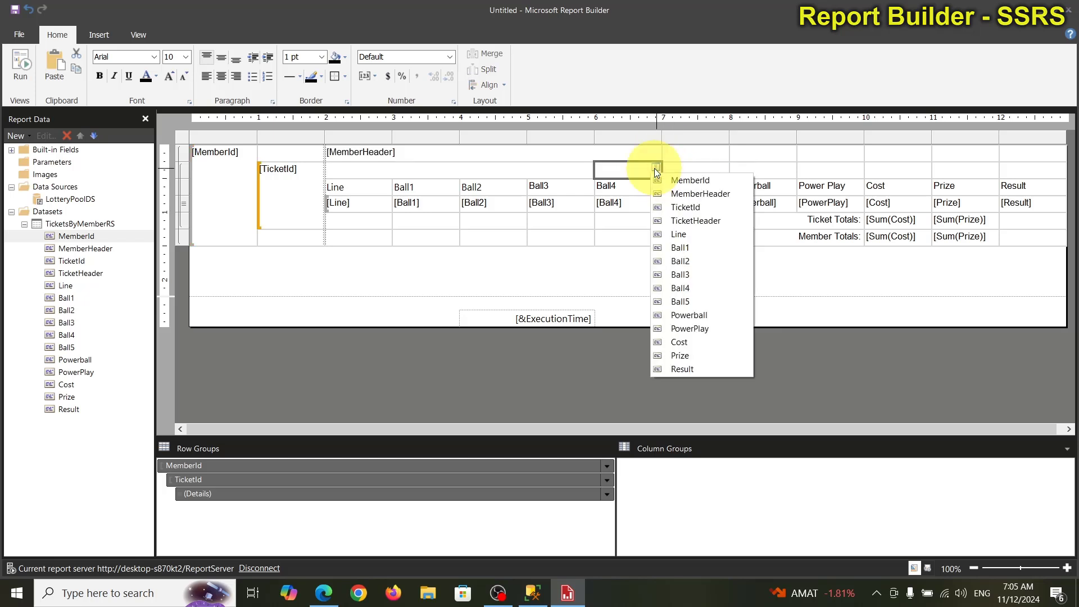
{"action": "left_click", "coordinate": [678, 219]}
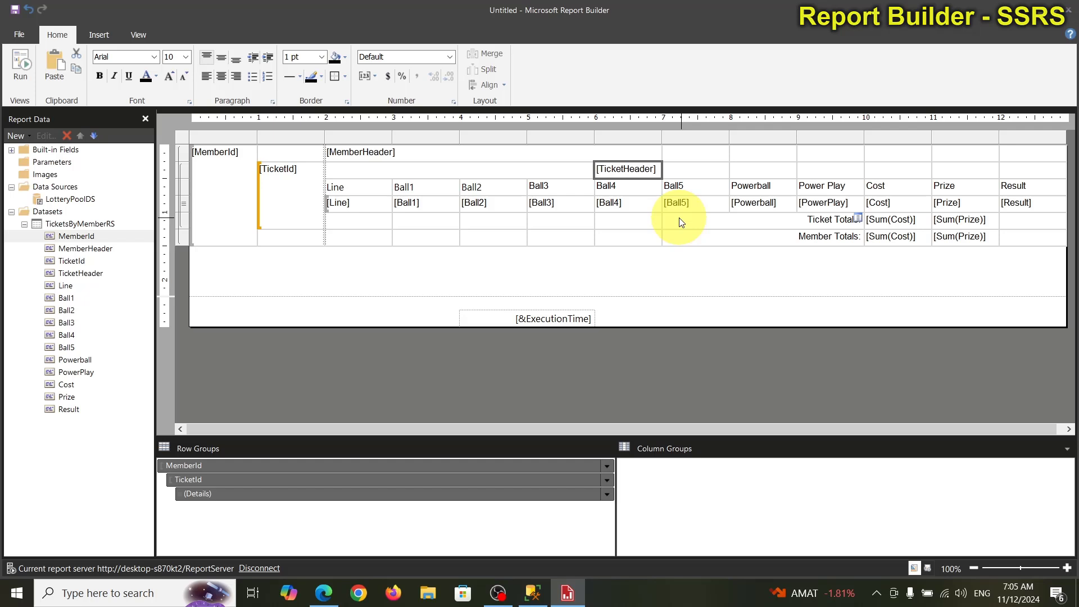
{"action": "left_click", "coordinate": [535, 172]}
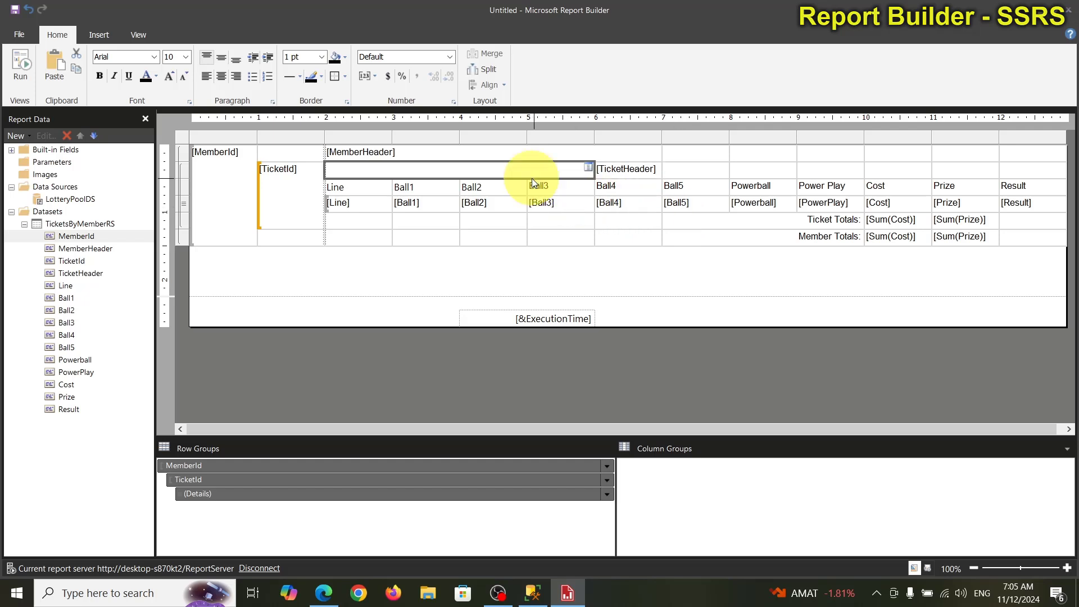
{"action": "key", "text": "ctrl+z"}
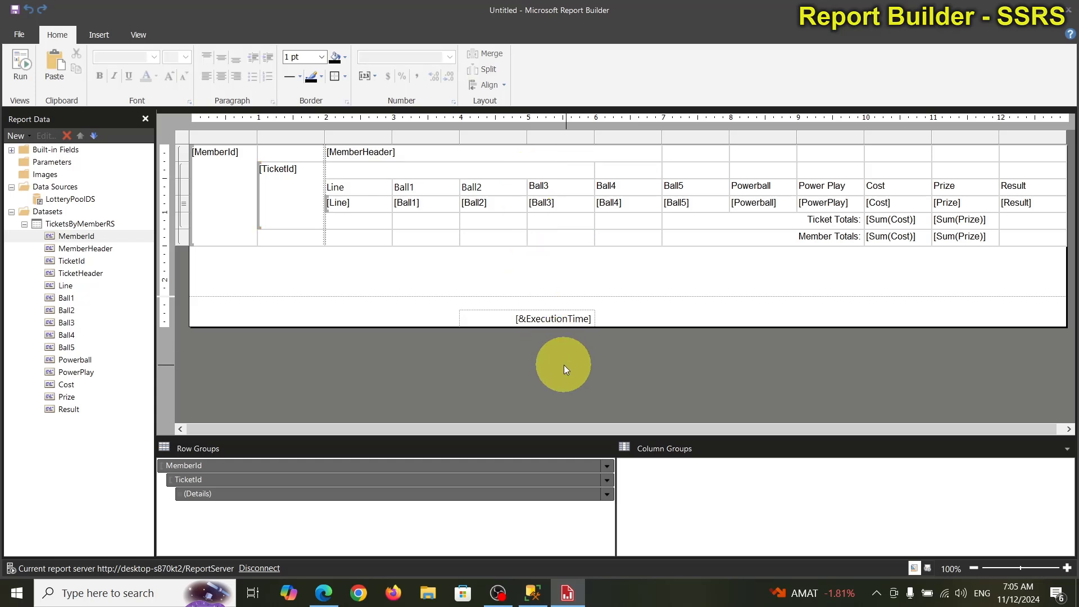
Extend the merged cell beside TicketId to include the Ball4 column, and insert the TicketHeader field in it.
{"action": "left_click", "coordinate": [562, 365]}
{"action": "left_click", "coordinate": [617, 170]}
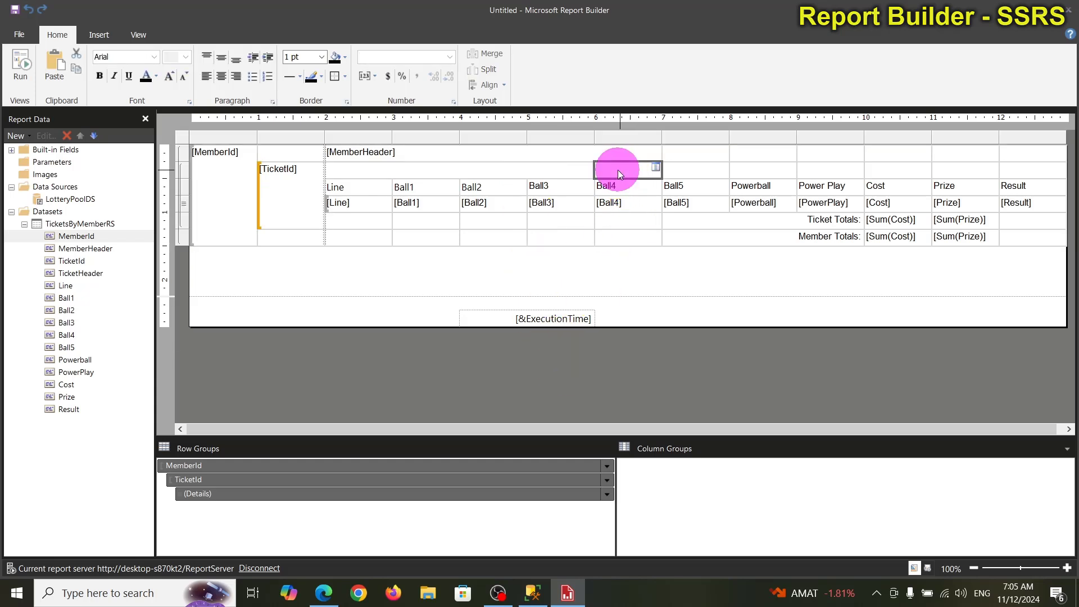
{"action": "right_click", "coordinate": [586, 169]}
{"action": "left_click", "coordinate": [621, 375]}
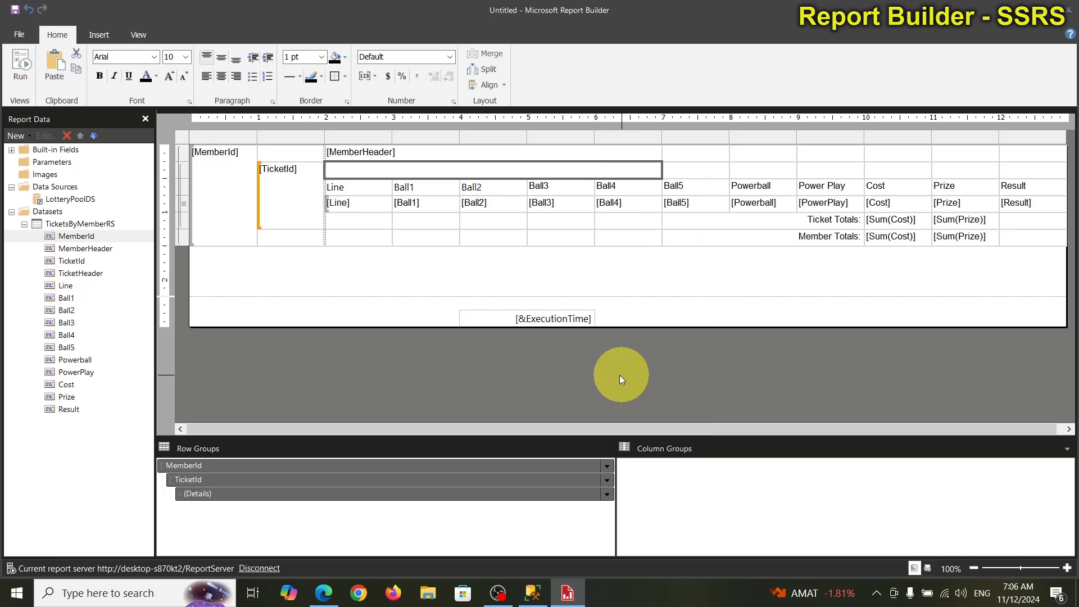
{"action": "left_click", "coordinate": [536, 374]}
{"action": "left_click", "coordinate": [652, 168]}
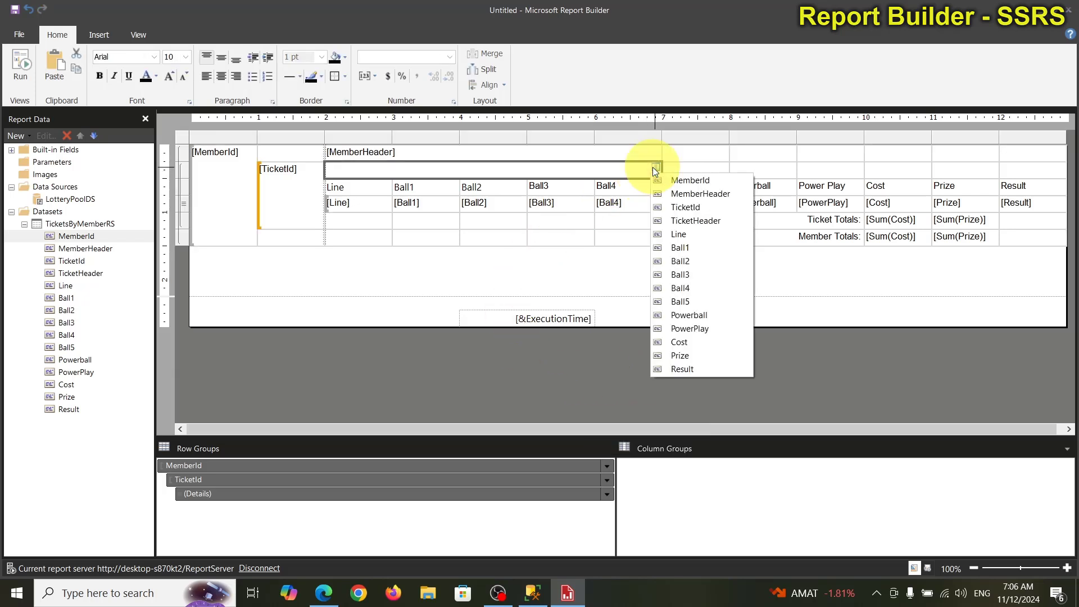
{"action": "left_click", "coordinate": [685, 220]}
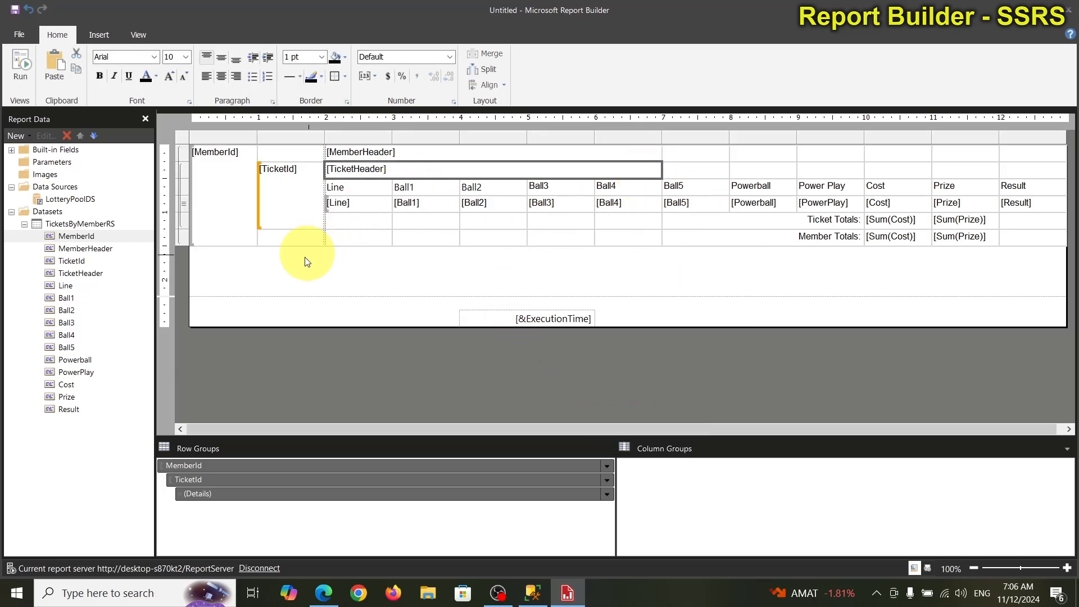
Shorten the report body so it ends just below the table, and run the report preview.
{"action": "left_click", "coordinate": [304, 347]}
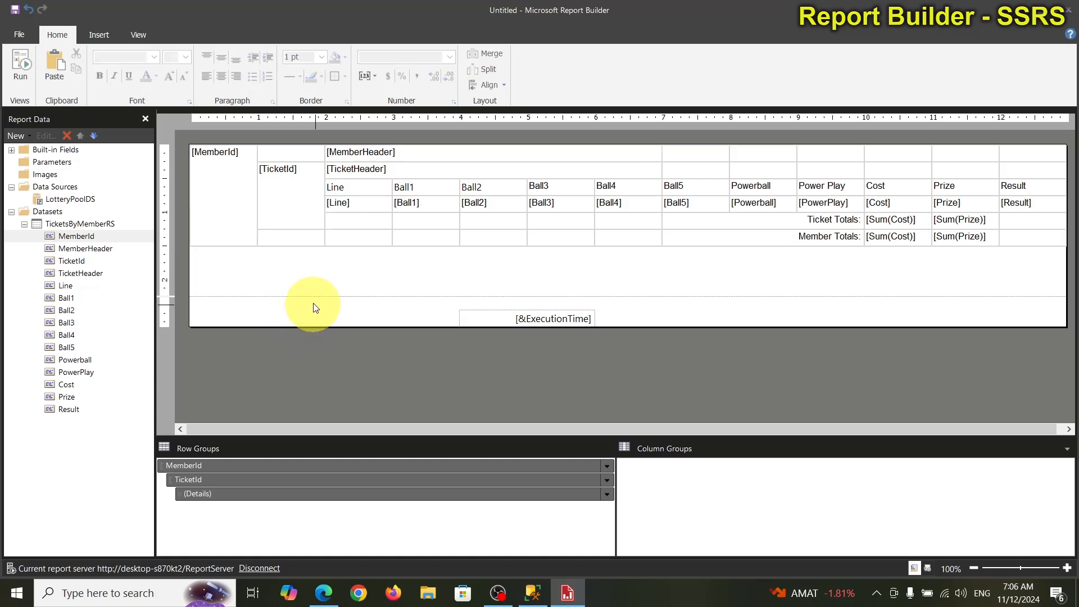
{"action": "left_click_drag", "start_coordinate": [314, 296], "coordinate": [316, 250]}
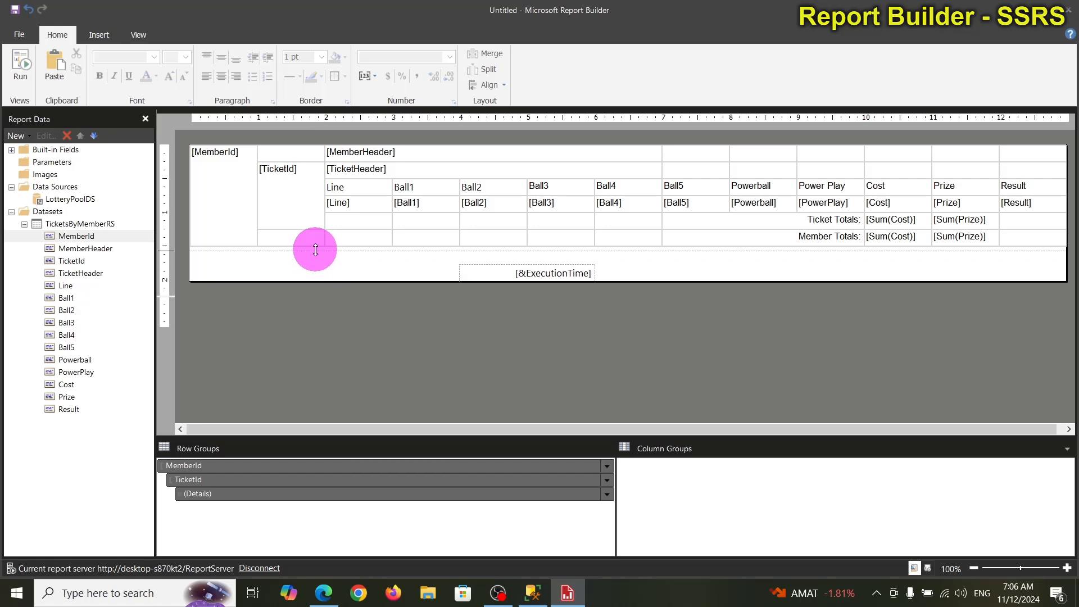
{"action": "left_click", "coordinate": [19, 66]}
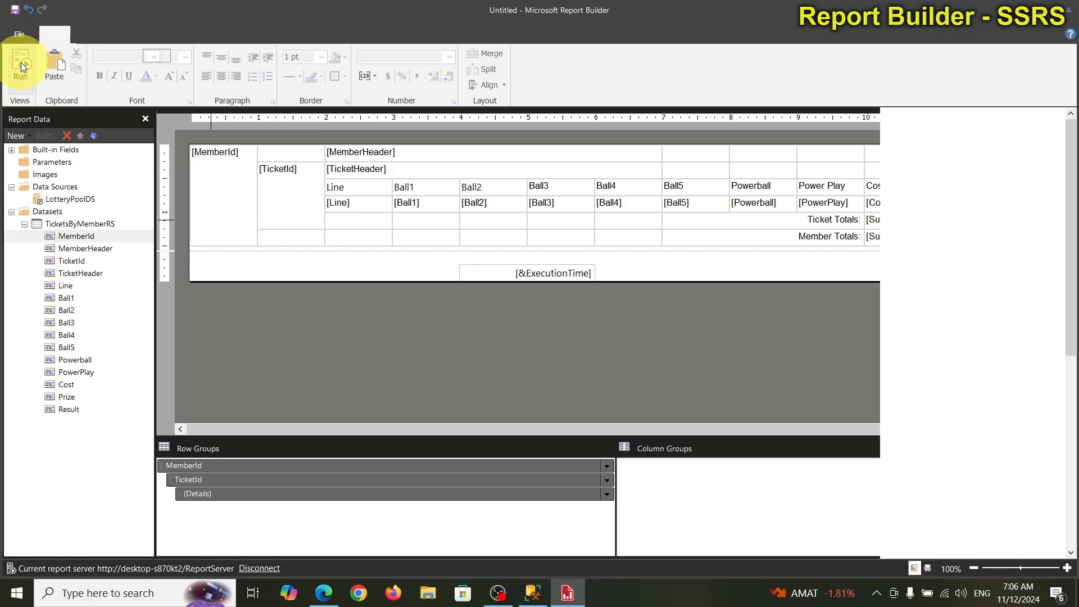
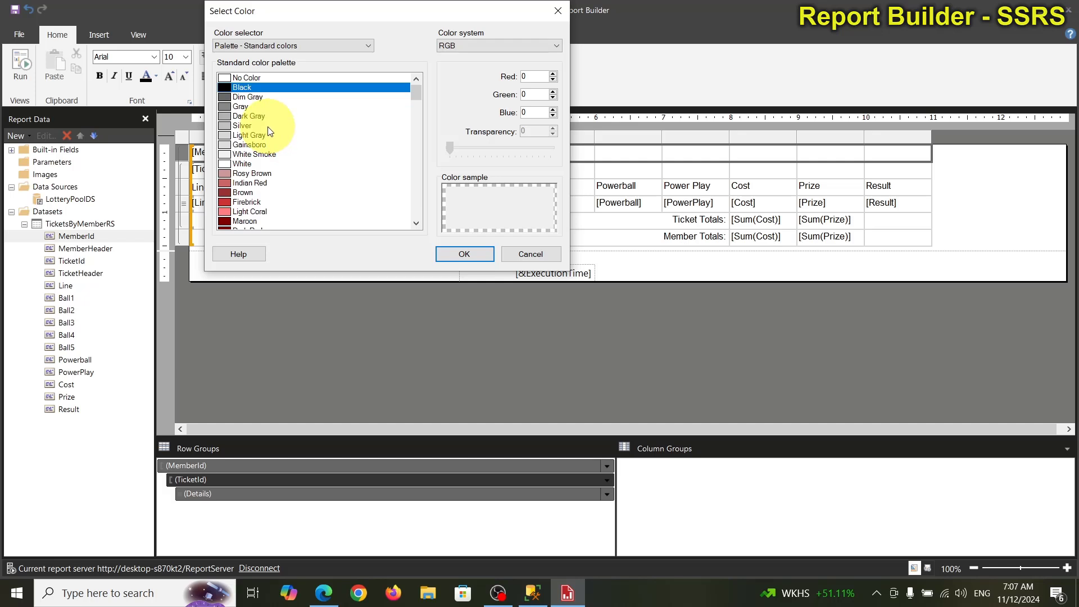
Fill the MemberHeader row with a dark blue of RGB 9, 12, 115 chosen with the color circle picker.
{"action": "scroll", "coordinate": [269, 178], "scroll_direction": "down", "scroll_amount": 3}
{"action": "scroll", "coordinate": [269, 182], "scroll_direction": "down", "scroll_amount": 20}
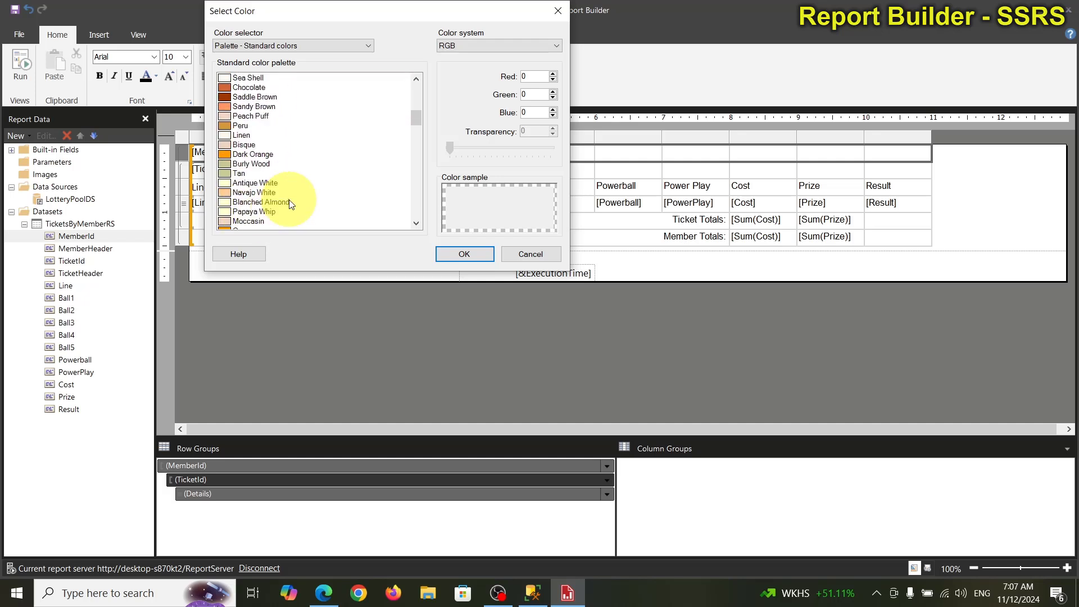
{"action": "scroll", "coordinate": [292, 203], "scroll_direction": "down", "scroll_amount": 2}
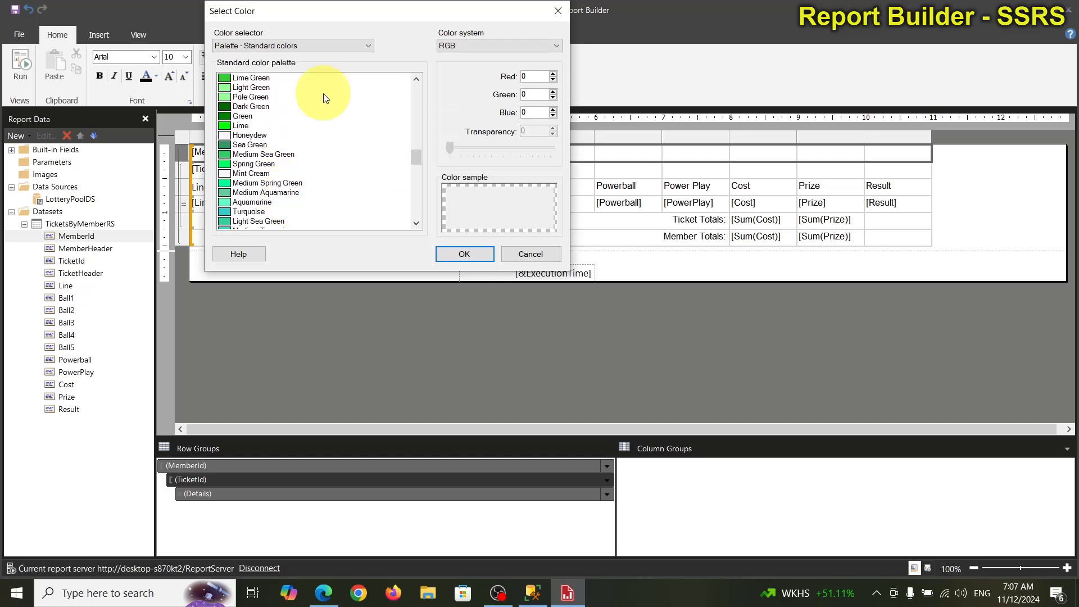
{"action": "scroll", "coordinate": [345, 106], "scroll_direction": "down", "scroll_amount": 3}
{"action": "scroll", "coordinate": [346, 106], "scroll_direction": "down", "scroll_amount": 8}
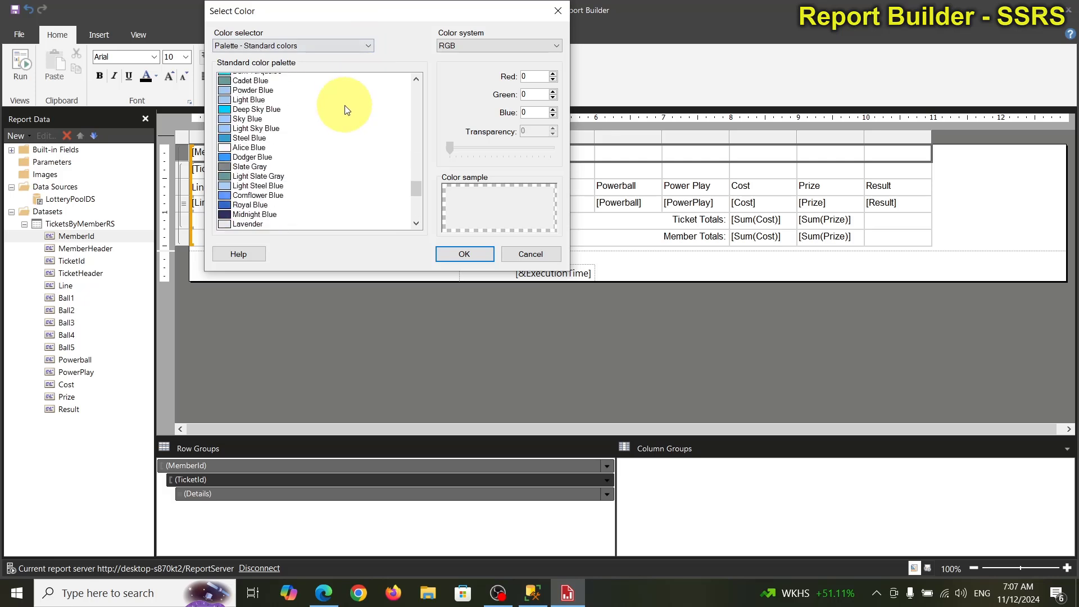
{"action": "left_click", "coordinate": [367, 45]}
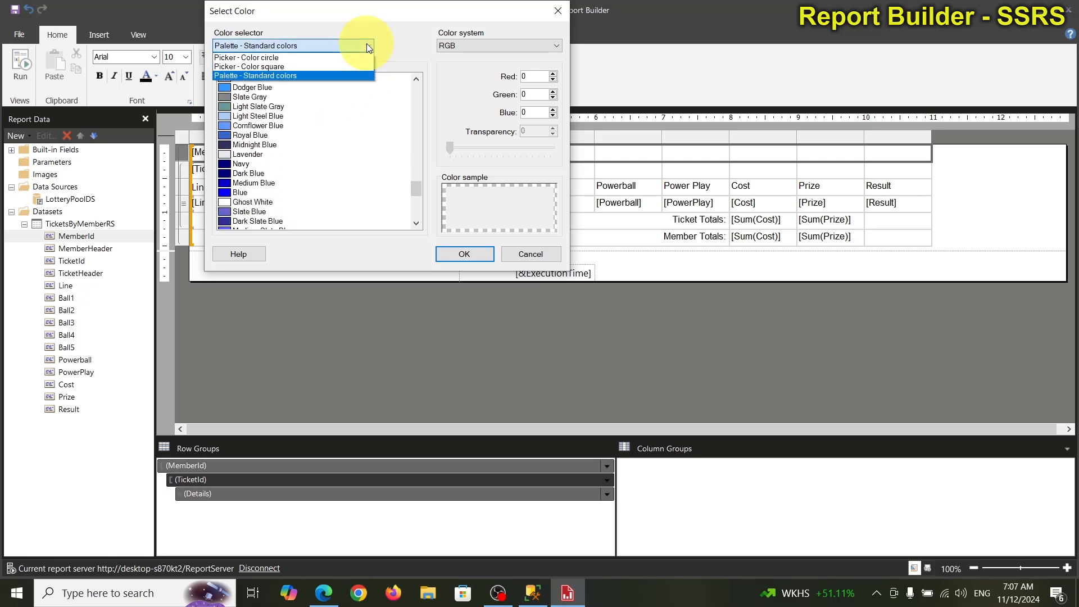
{"action": "left_click", "coordinate": [338, 66]}
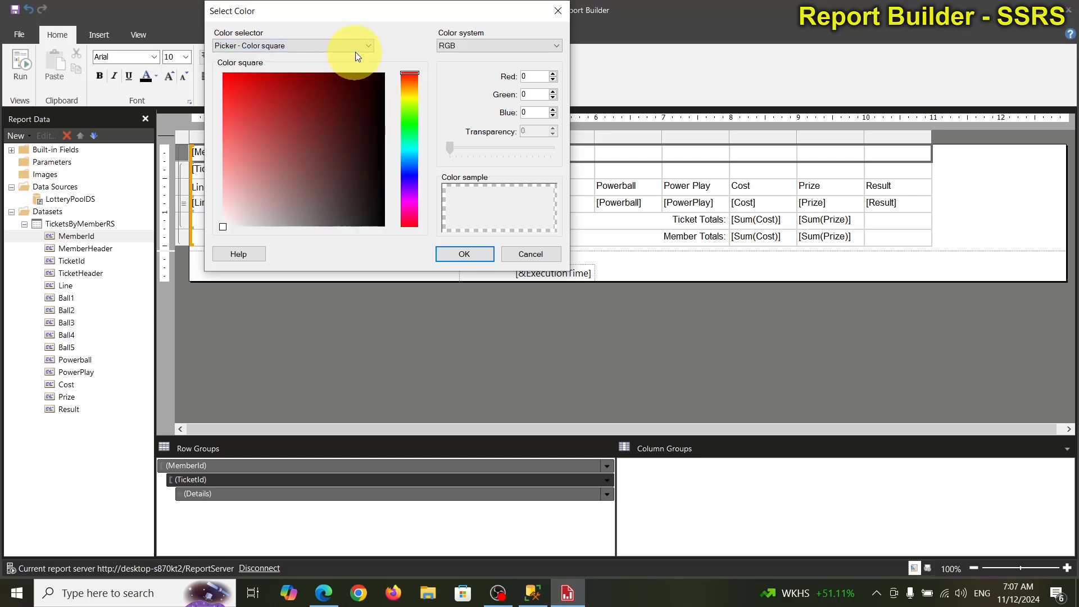
{"action": "left_click", "coordinate": [364, 45]}
{"action": "left_click", "coordinate": [354, 58]}
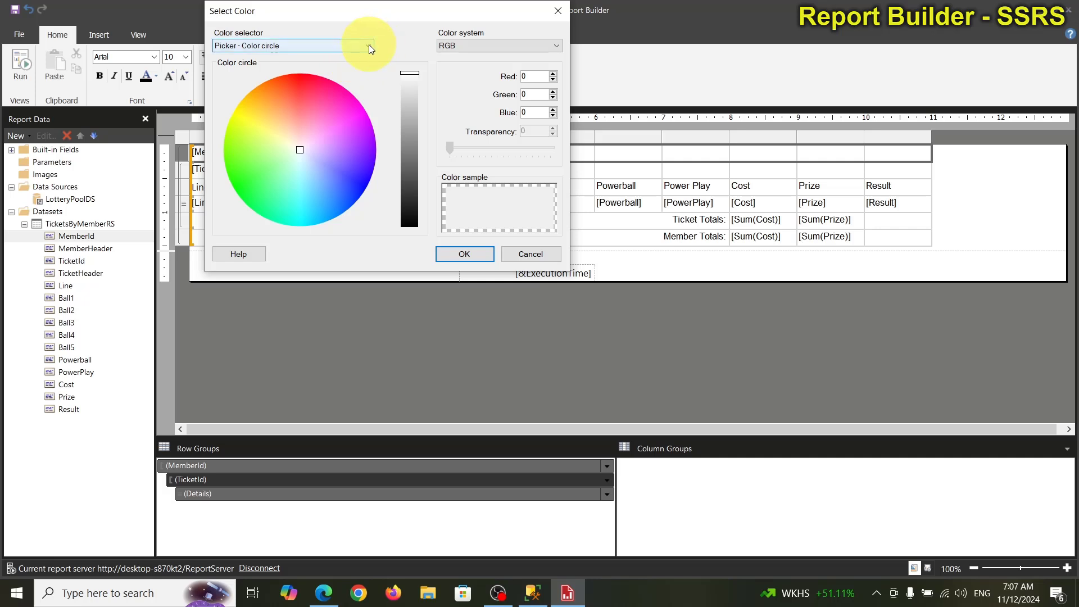
{"action": "left_click", "coordinate": [360, 188]}
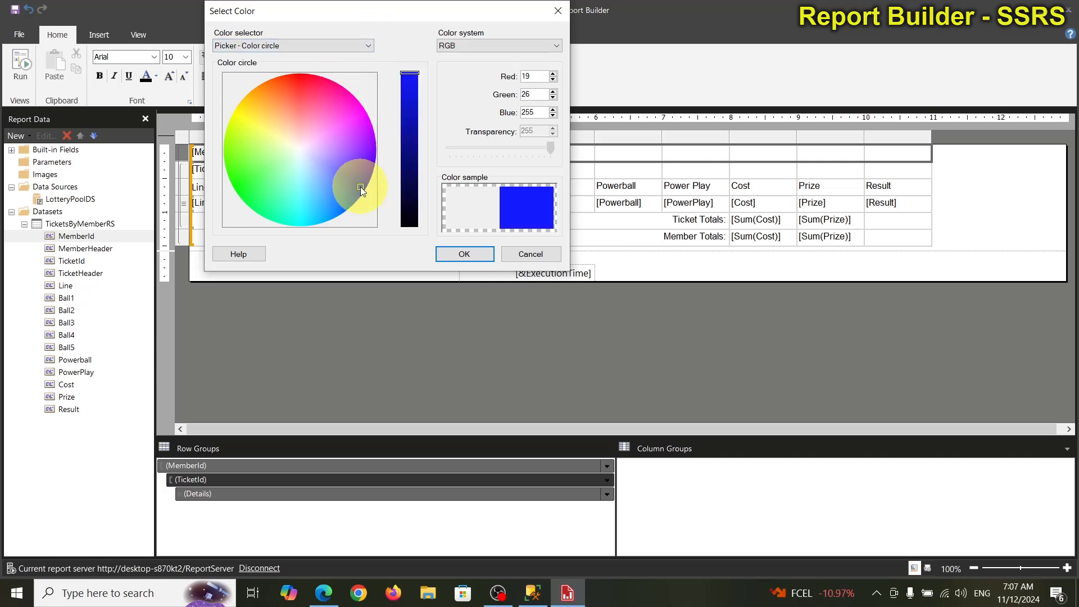
{"action": "left_click", "coordinate": [410, 158]}
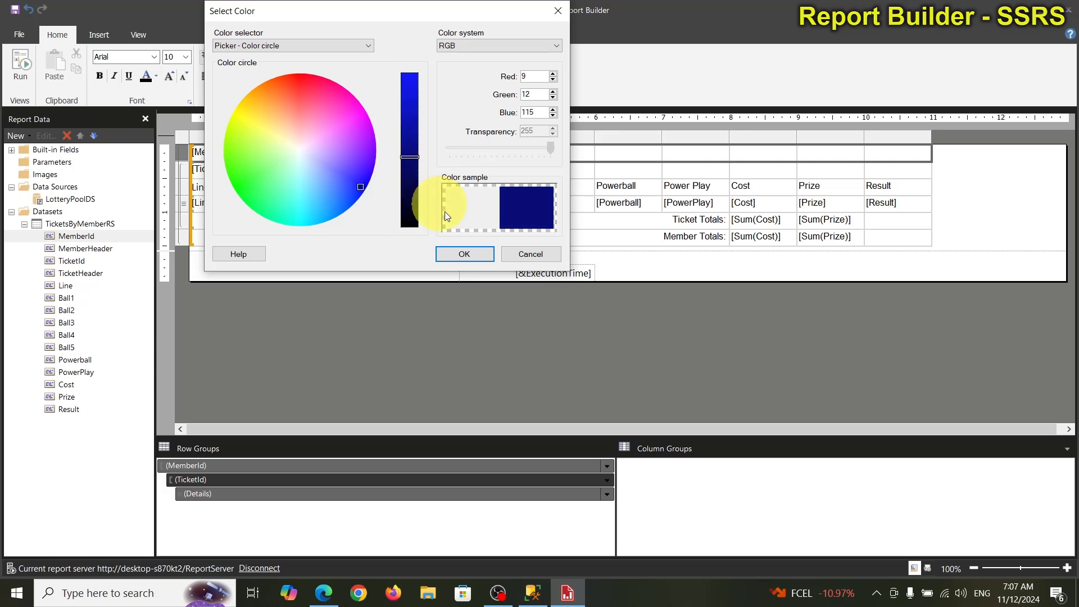
{"action": "left_click", "coordinate": [465, 255]}
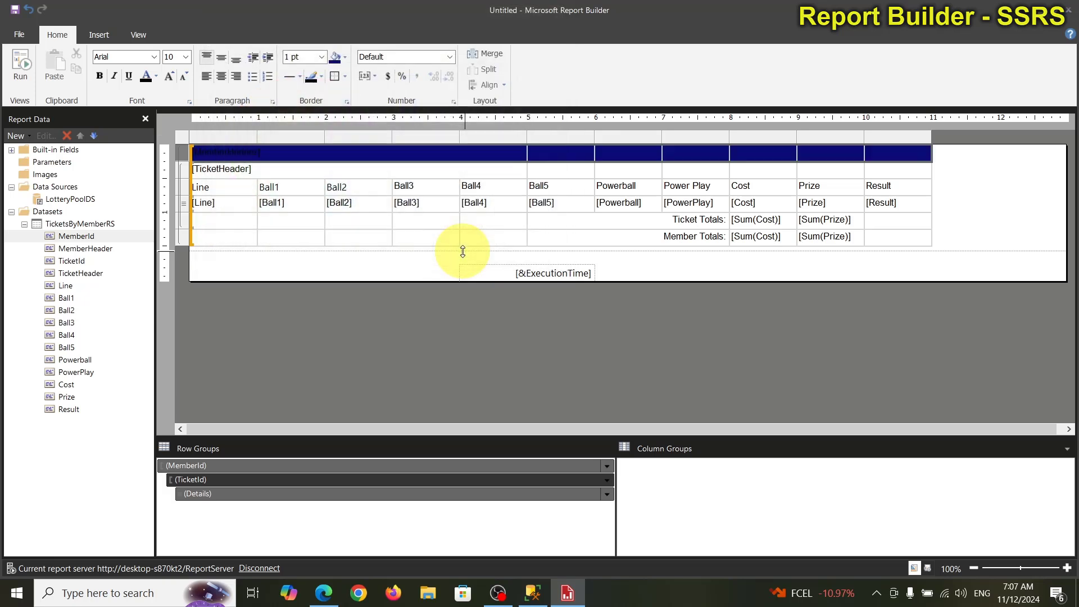
Format the MemberHeader row's text as white, bold, size 14.
{"action": "left_click", "coordinate": [155, 76]}
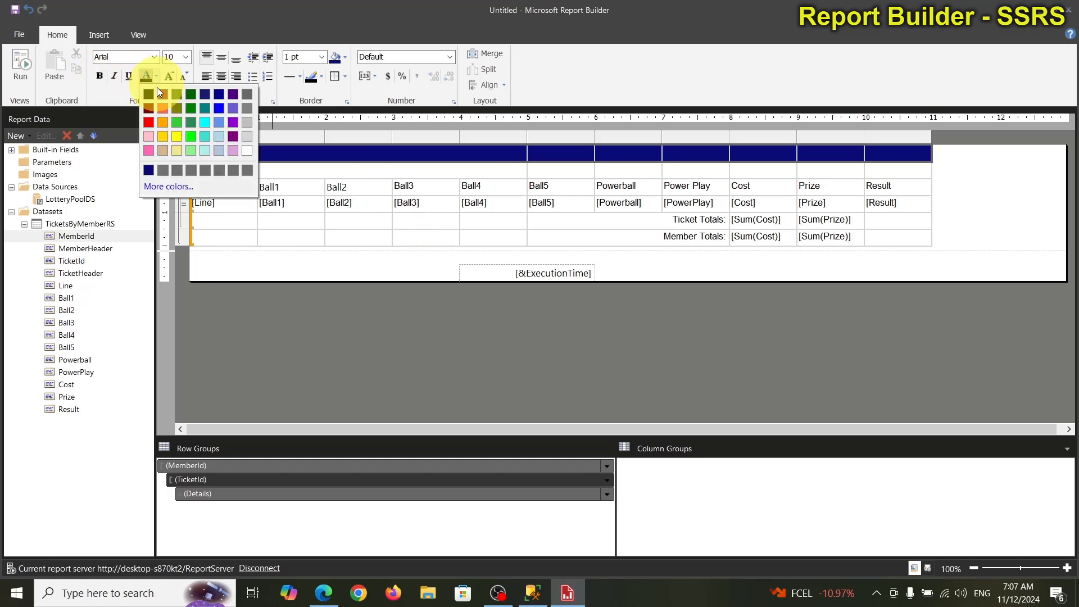
{"action": "left_click", "coordinate": [236, 151]}
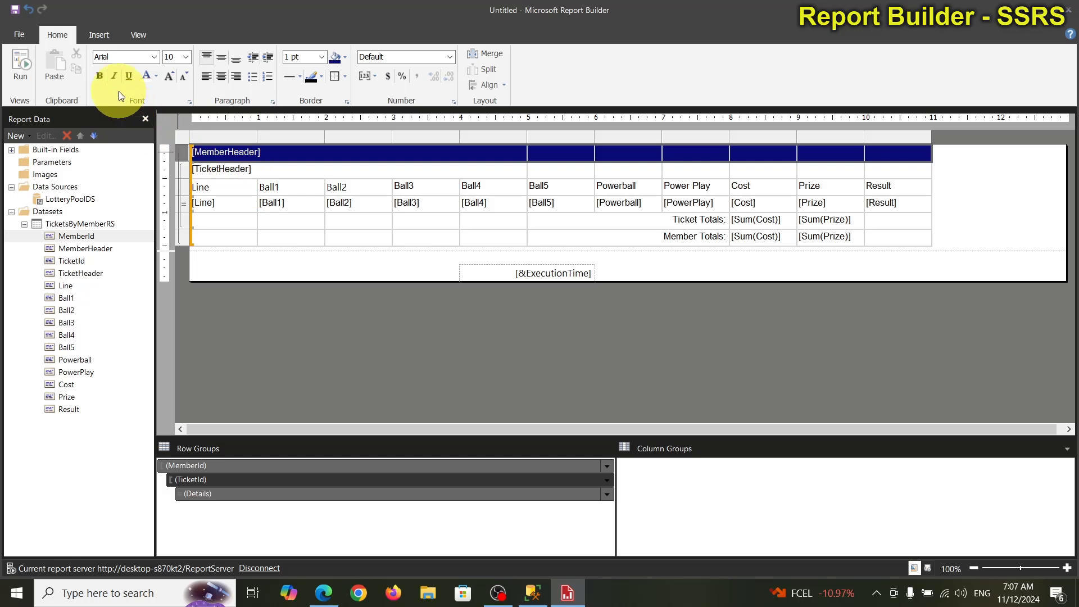
{"action": "left_click", "coordinate": [100, 76]}
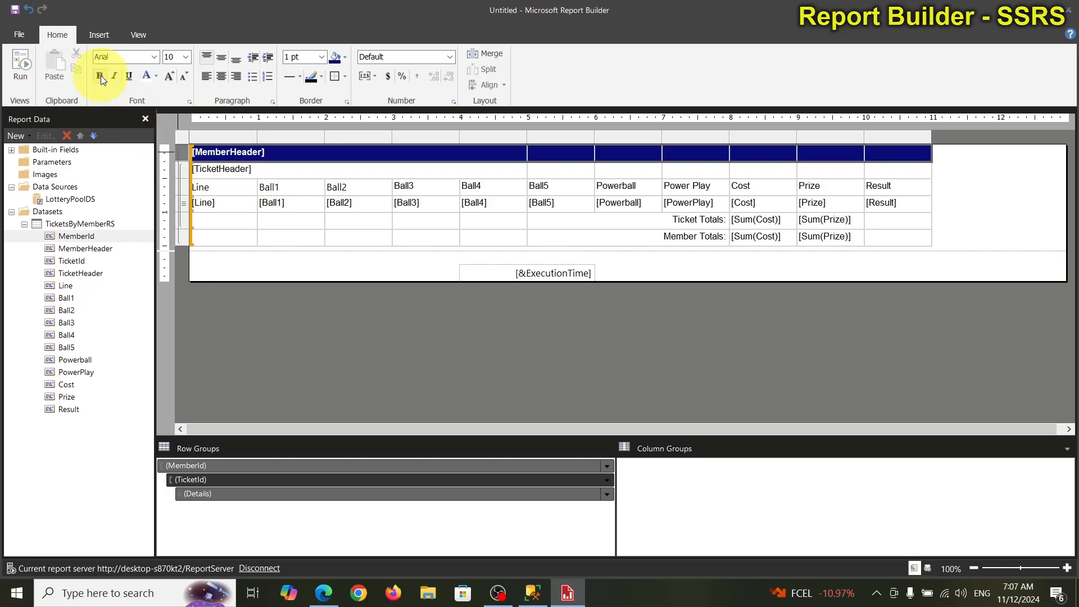
{"action": "left_click", "coordinate": [183, 58]}
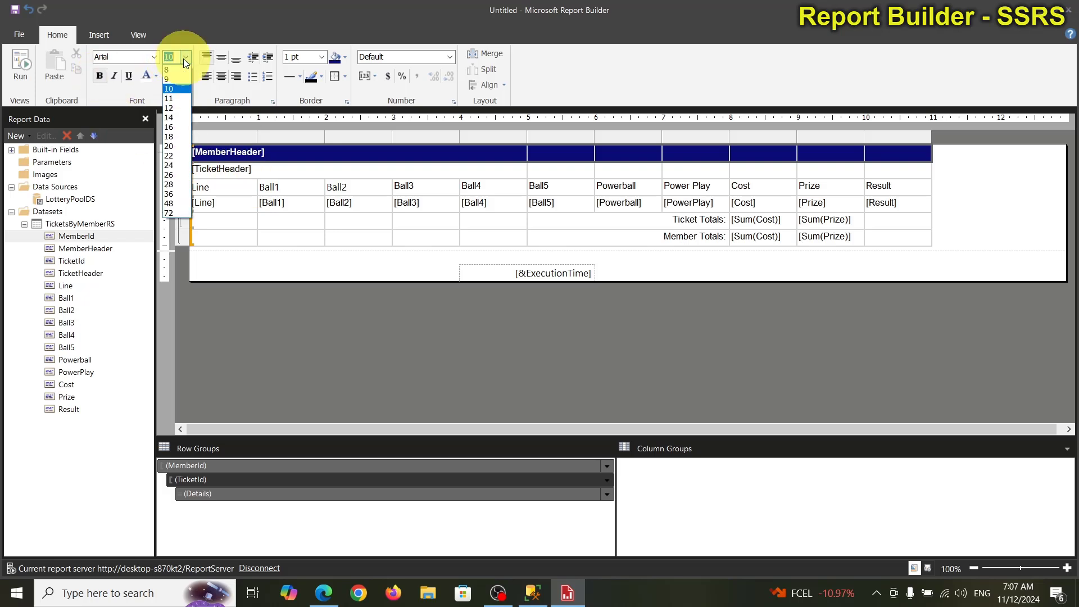
{"action": "left_click", "coordinate": [177, 114]}
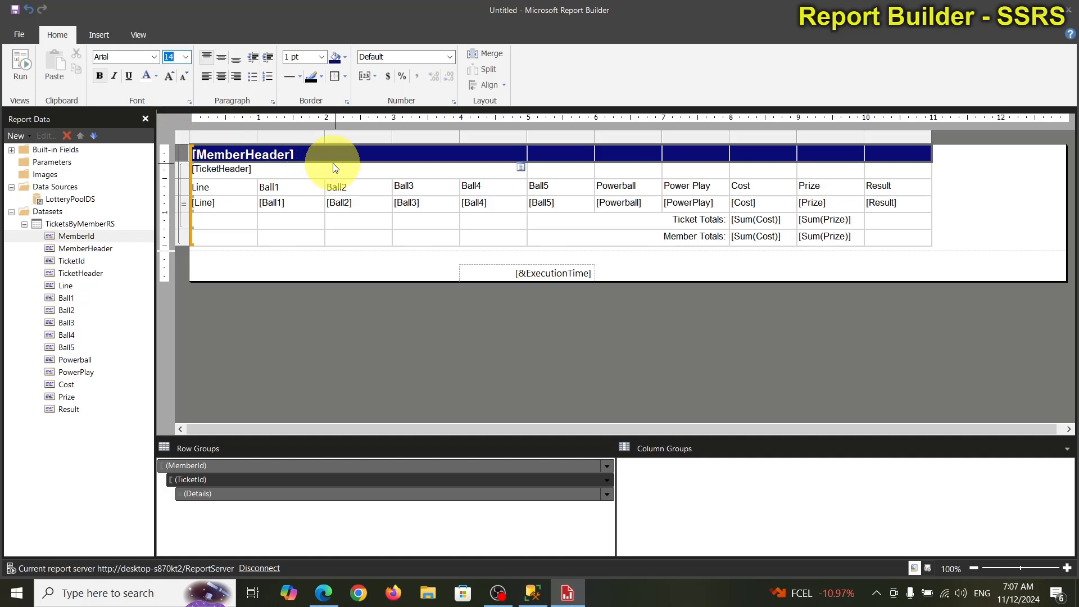
{"action": "left_click", "coordinate": [337, 328]}
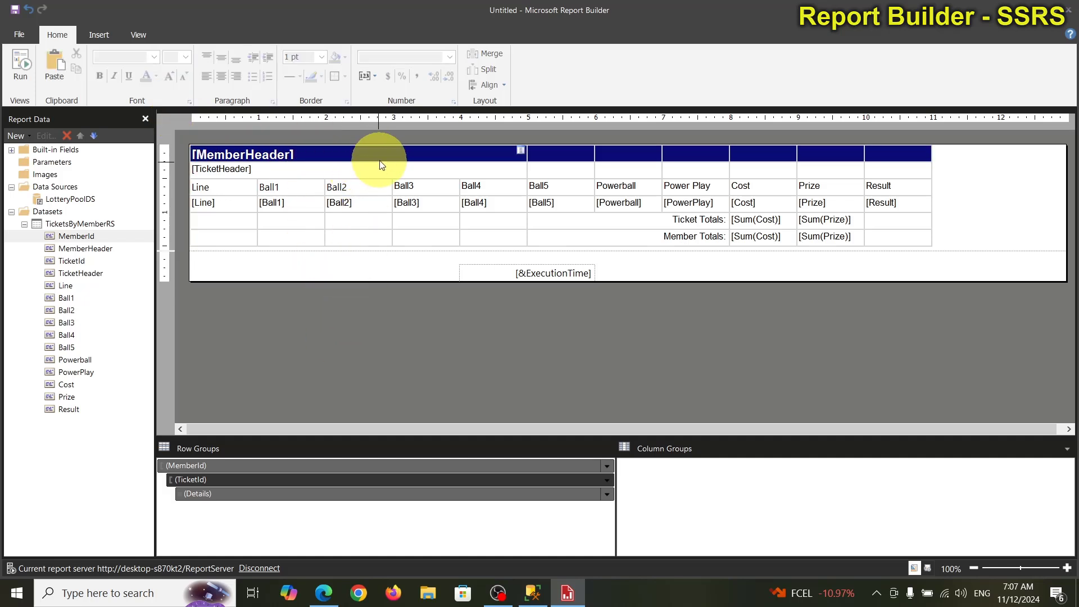
Set the font size of the whole MemberHeader row to 12.
{"action": "left_click", "coordinate": [335, 159]}
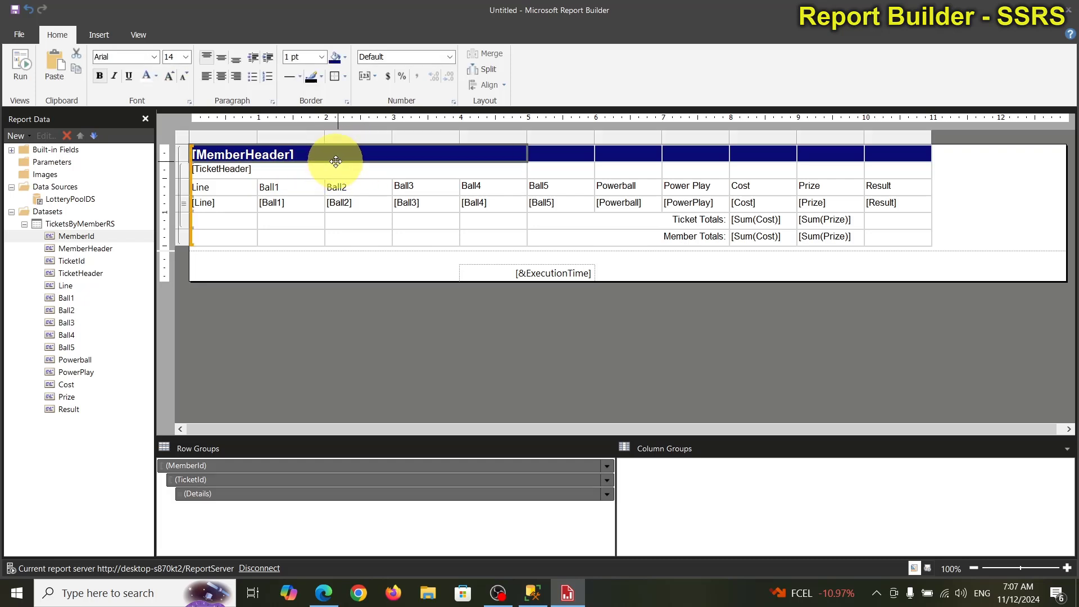
{"action": "left_click", "coordinate": [180, 155]}
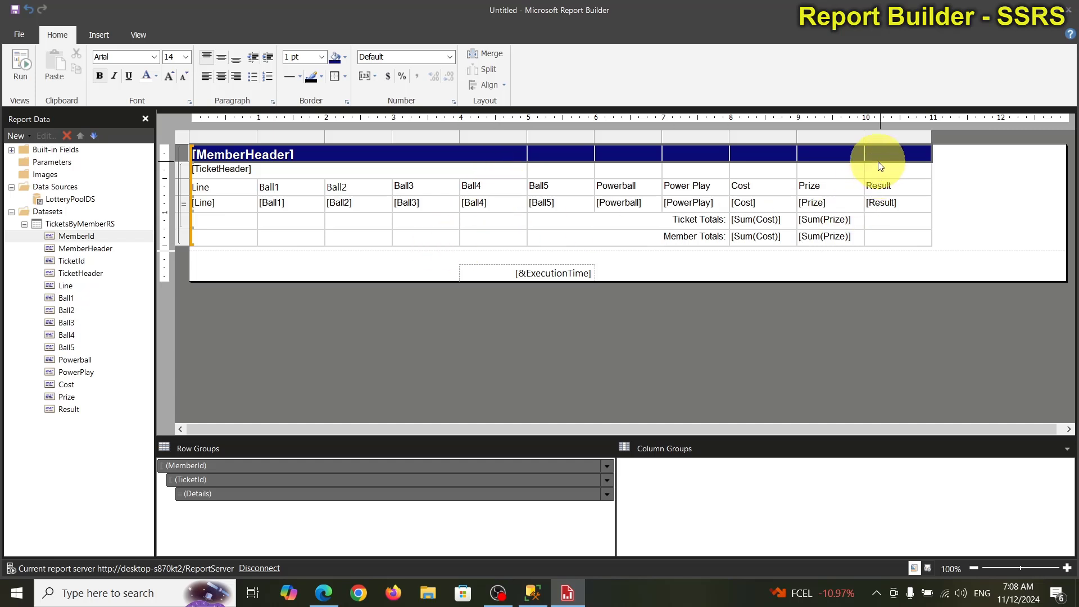
{"action": "left_click", "coordinate": [185, 57]}
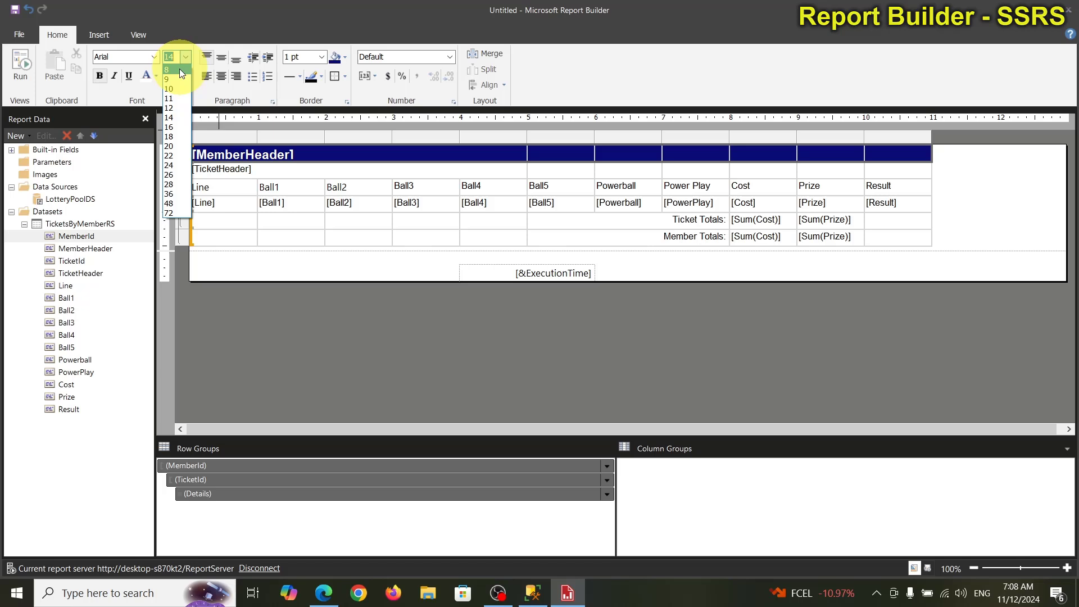
{"action": "left_click", "coordinate": [170, 106]}
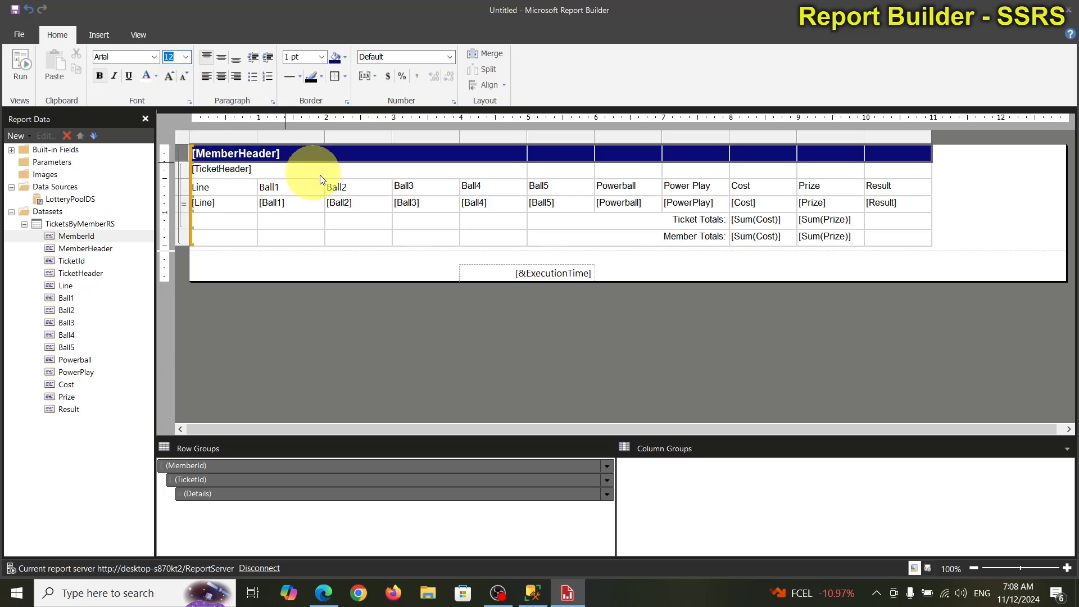
Merge all cells of the MemberHeader row into one cell across the table's full width.
{"action": "left_click", "coordinate": [184, 170]}
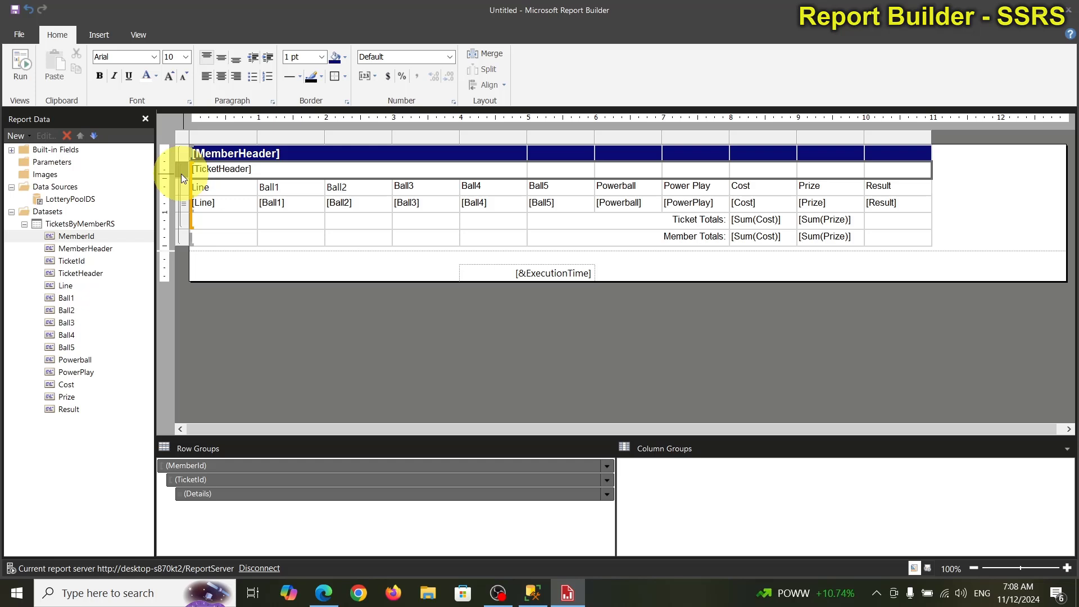
{"action": "left_click", "coordinate": [386, 154]}
{"action": "left_click", "coordinate": [581, 357]}
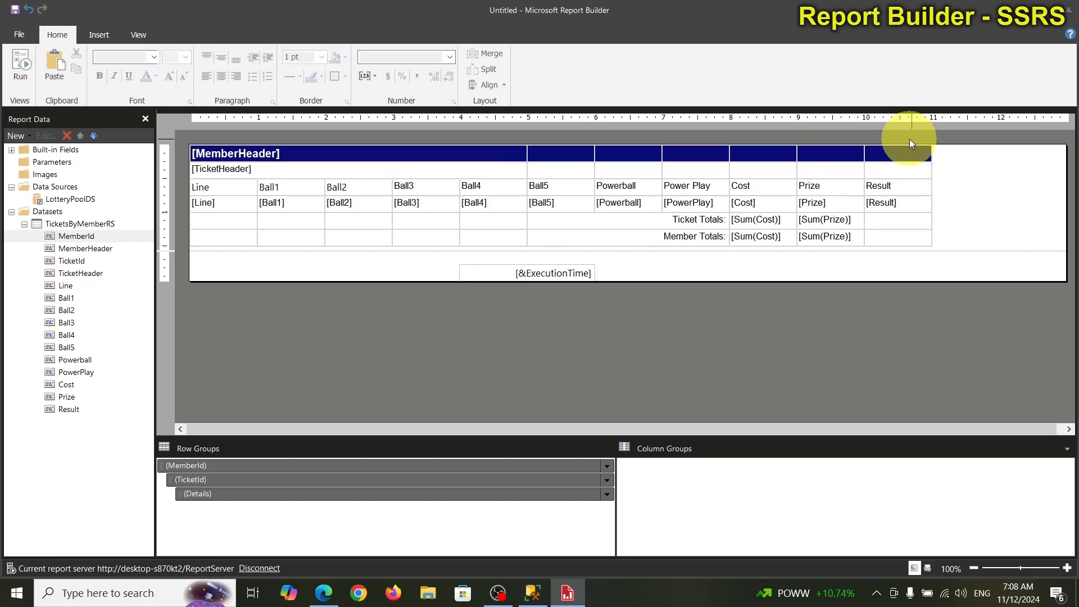
{"action": "left_click_drag", "start_coordinate": [892, 149], "coordinate": [458, 154]}
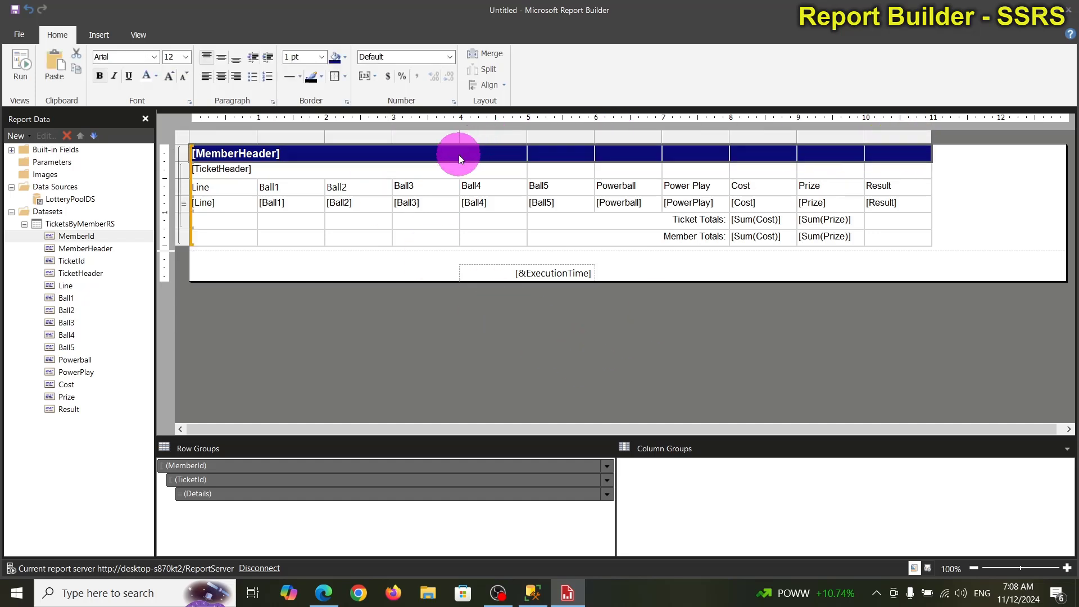
{"action": "right_click", "coordinate": [458, 154]}
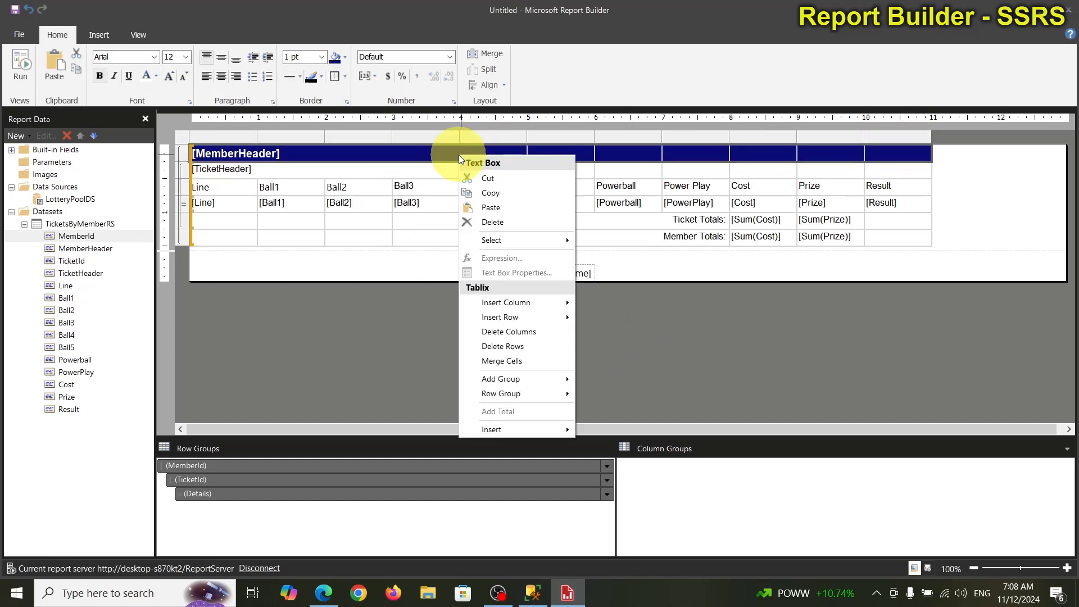
{"action": "left_click", "coordinate": [536, 361]}
Merge all cells of the TicketHeader row into a single cell spanning the table.
{"action": "left_click_drag", "start_coordinate": [875, 171], "coordinate": [517, 168]}
{"action": "right_click", "coordinate": [515, 164]}
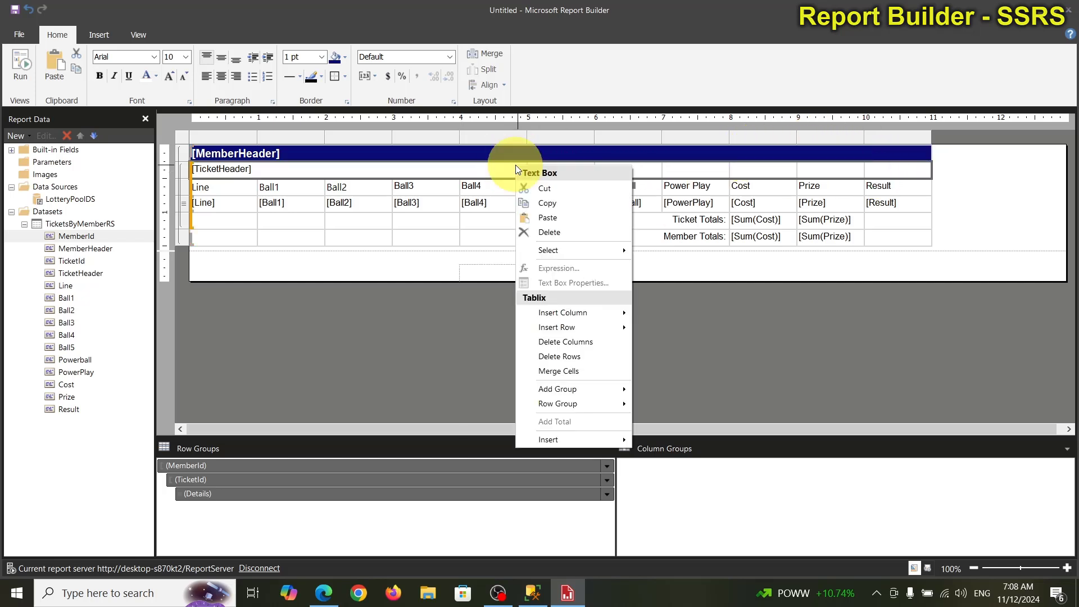
{"action": "left_click", "coordinate": [562, 366]}
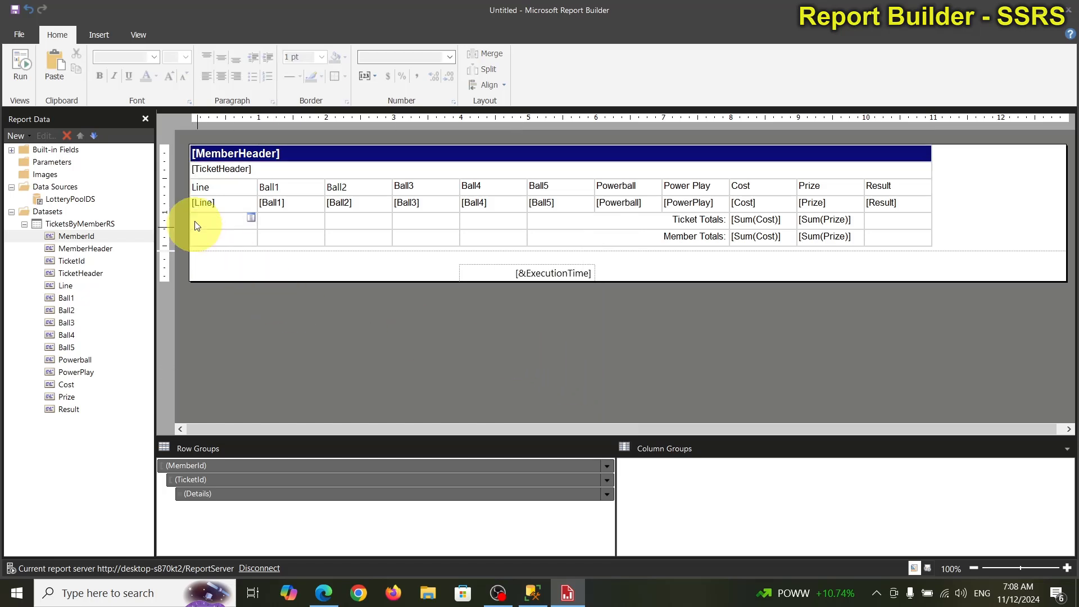
Make the text of the TicketHeader row bold.
{"action": "double_click", "coordinate": [204, 168]}
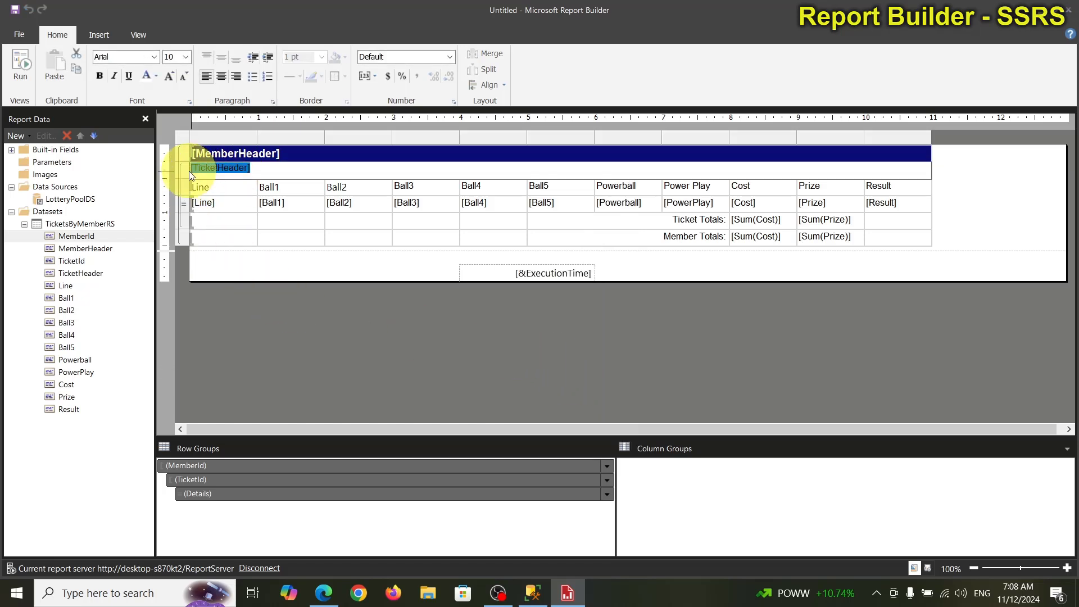
{"action": "left_click", "coordinate": [179, 170]}
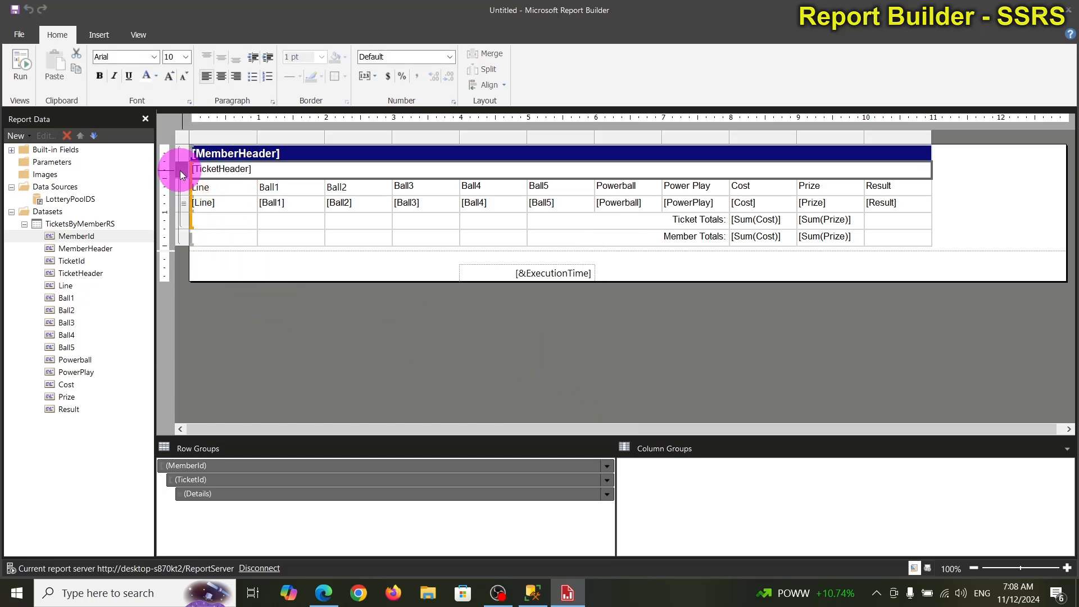
{"action": "left_click", "coordinate": [99, 78]}
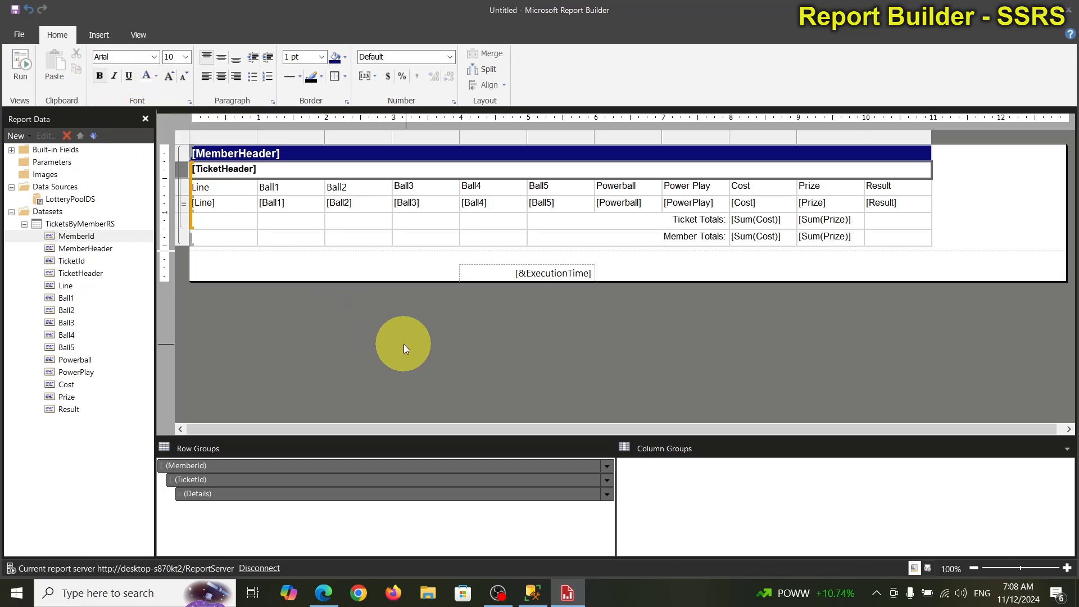
{"action": "left_click", "coordinate": [409, 344]}
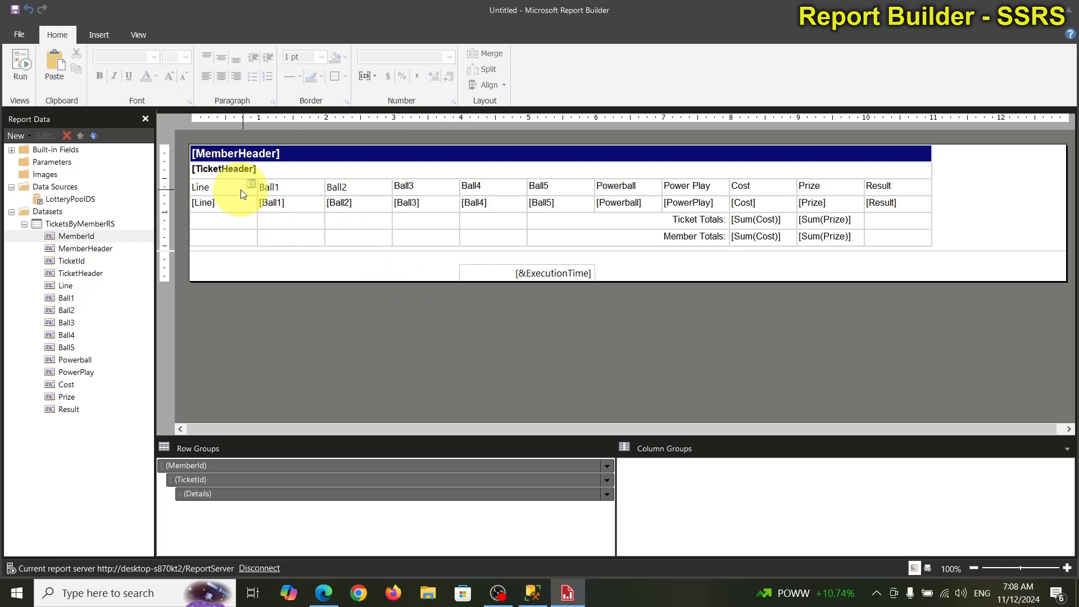
Give the column heading row from Line to Result a light gray fill and bold text.
{"action": "left_click_drag", "start_coordinate": [241, 190], "coordinate": [880, 198]}
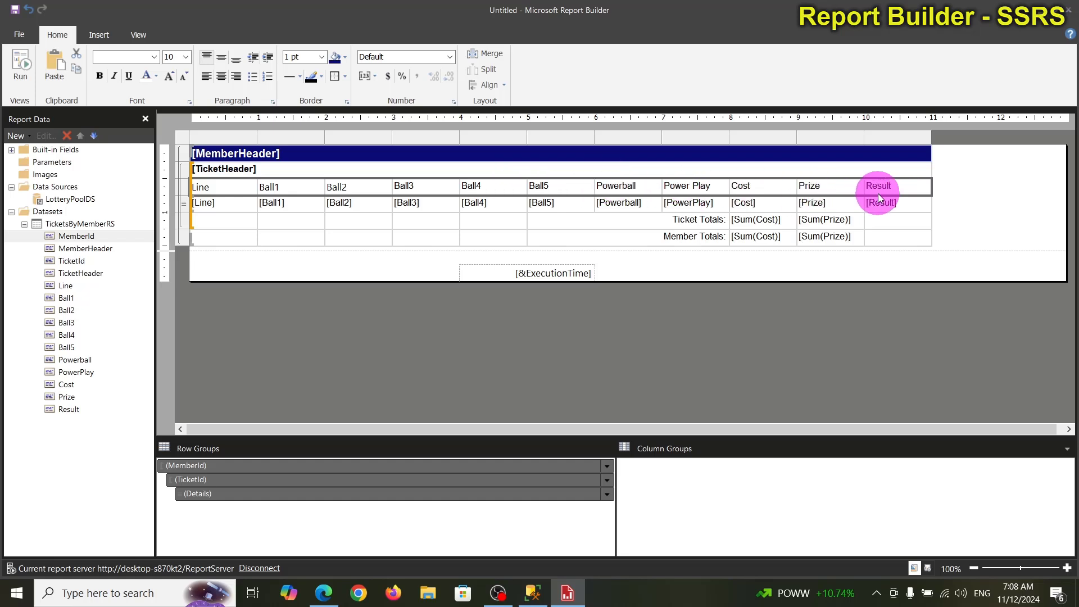
{"action": "left_click", "coordinate": [346, 58]}
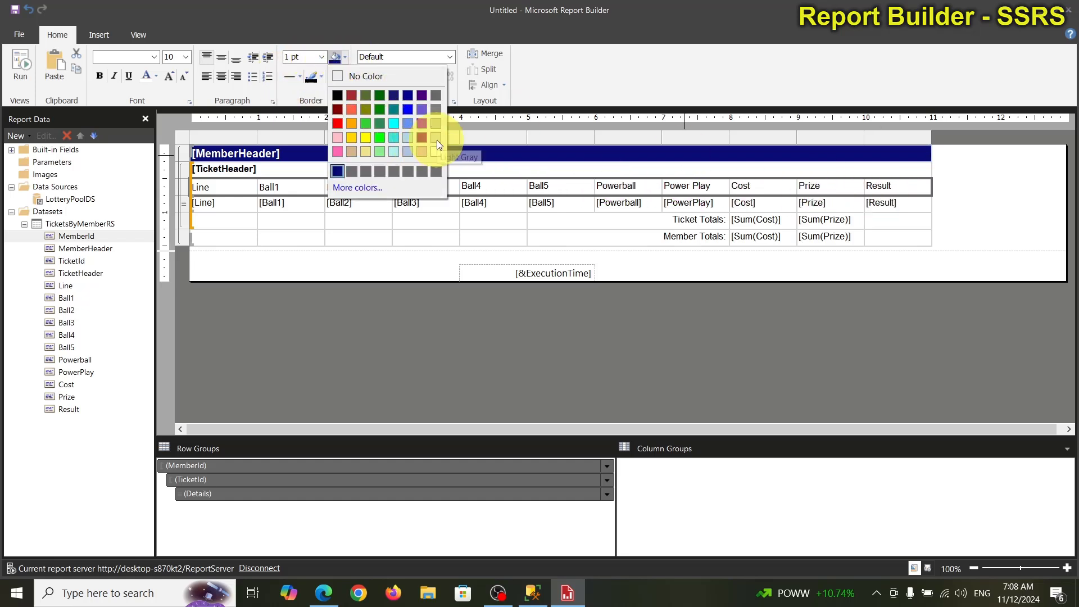
{"action": "left_click", "coordinate": [437, 137]}
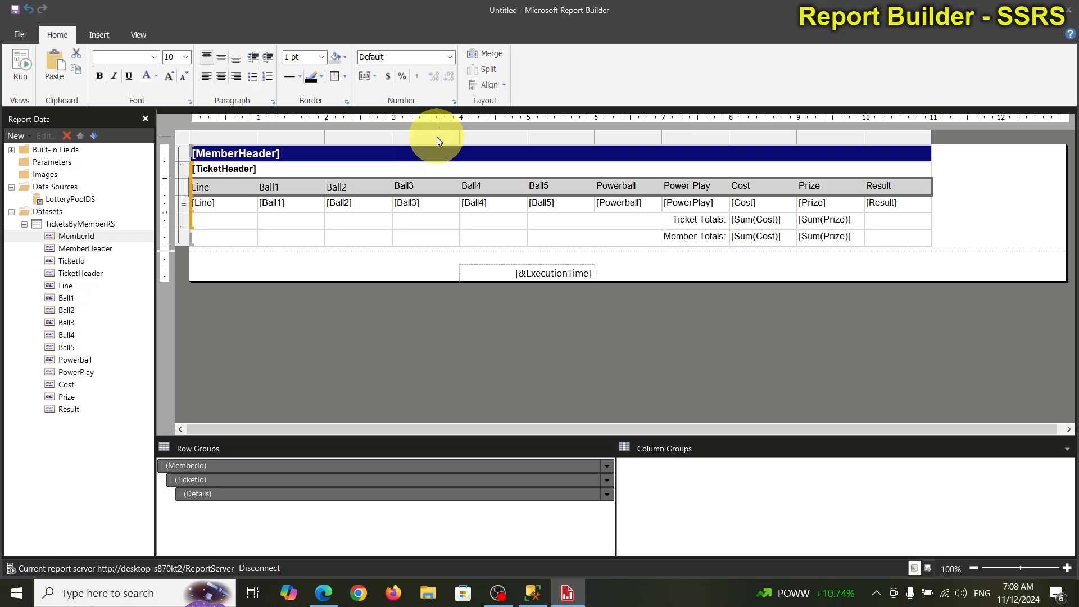
{"action": "left_click", "coordinate": [94, 78]}
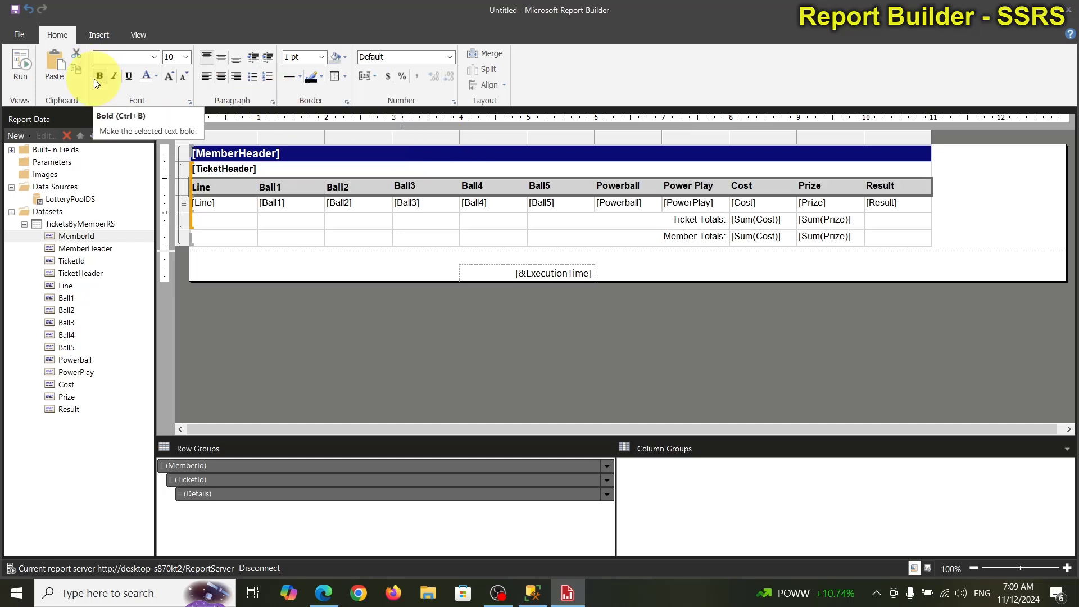
Merge the cells of the Ticket Totals row from the Line column through the Power Play column.
{"action": "left_click_drag", "start_coordinate": [579, 221], "coordinate": [228, 224]}
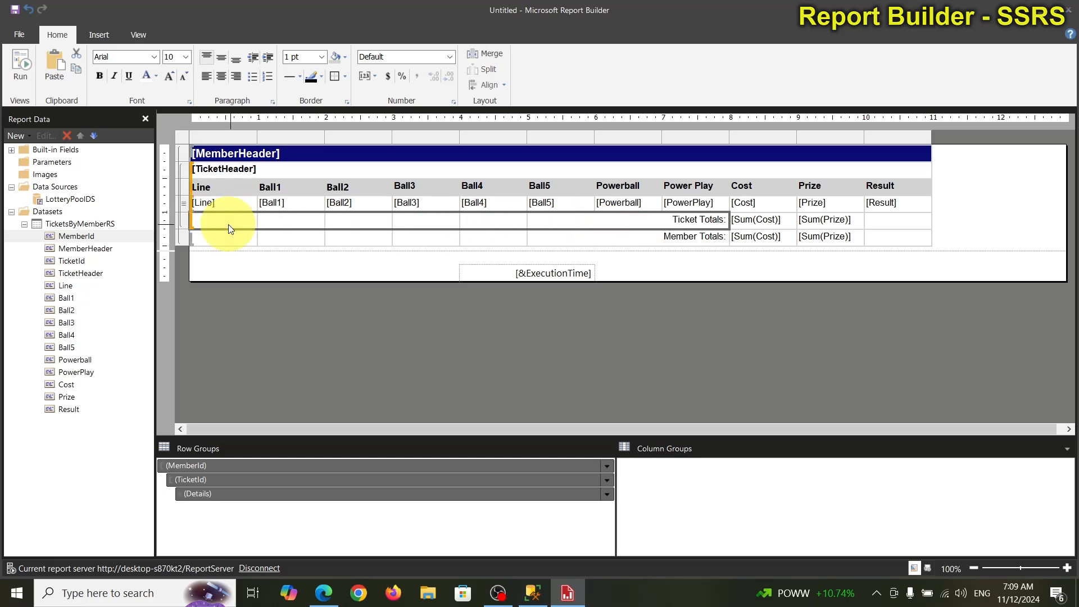
{"action": "right_click", "coordinate": [228, 224]}
{"action": "left_click", "coordinate": [276, 431]}
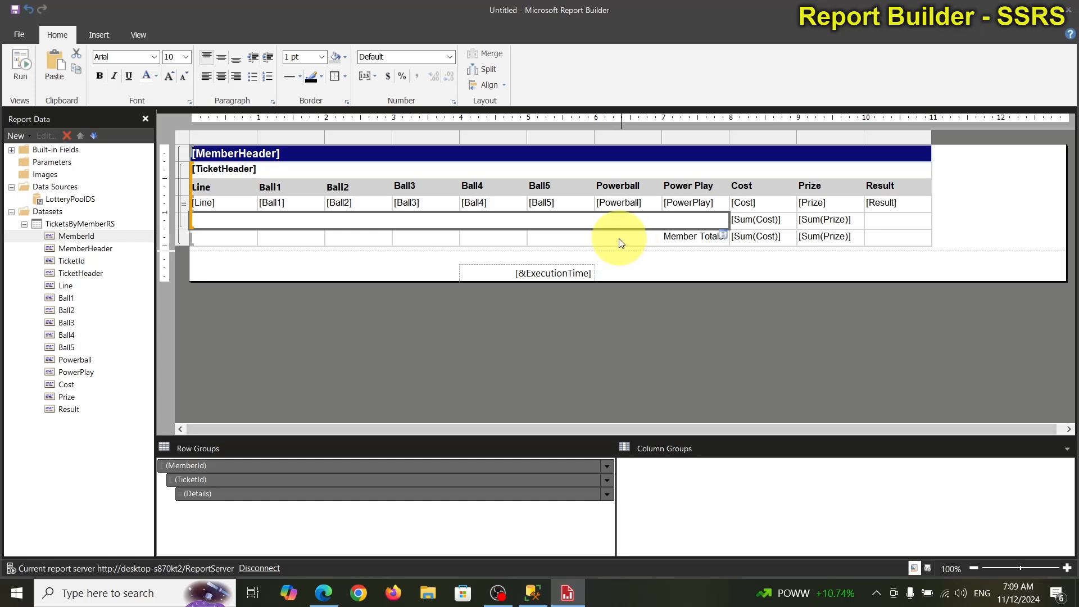
Merge the cells of the Member Totals row from the Line column through the Power Play column.
{"action": "left_click_drag", "start_coordinate": [615, 241], "coordinate": [231, 241]}
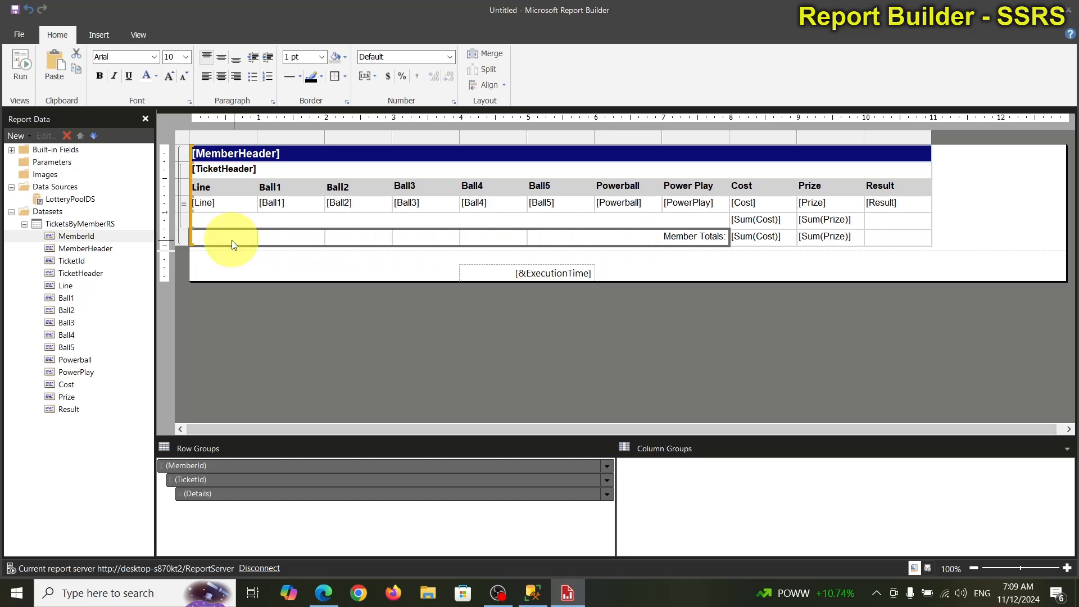
{"action": "right_click", "coordinate": [232, 241]}
{"action": "left_click", "coordinate": [285, 444]}
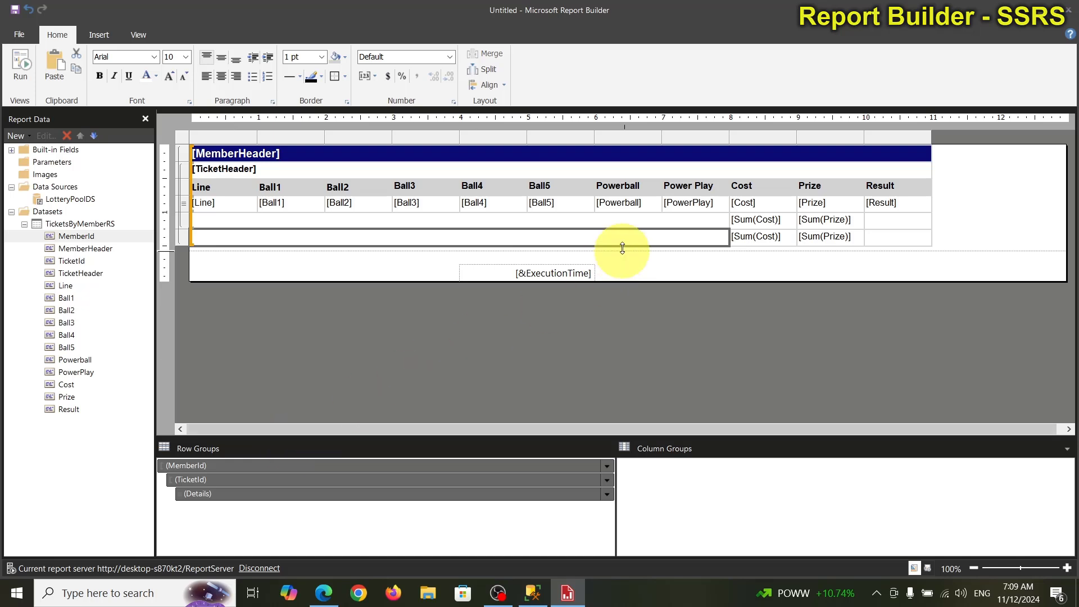
Label the merged cell of the ticket totals row "Ticket Totals:" and the one below it "Member Totals:".
{"action": "left_click", "coordinate": [695, 221]}
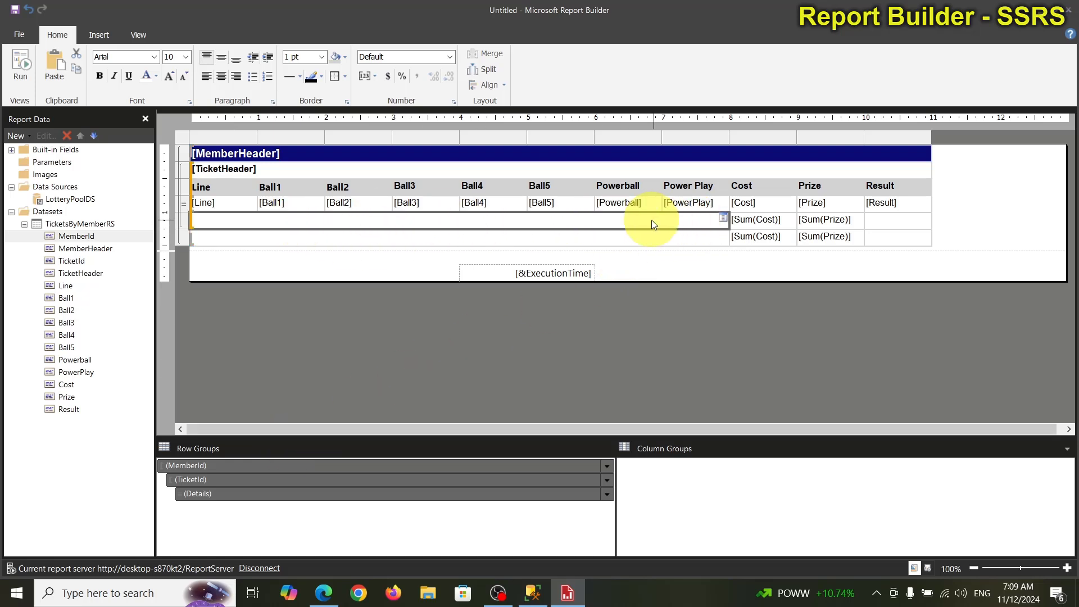
{"action": "type", "text": "Ticket"}
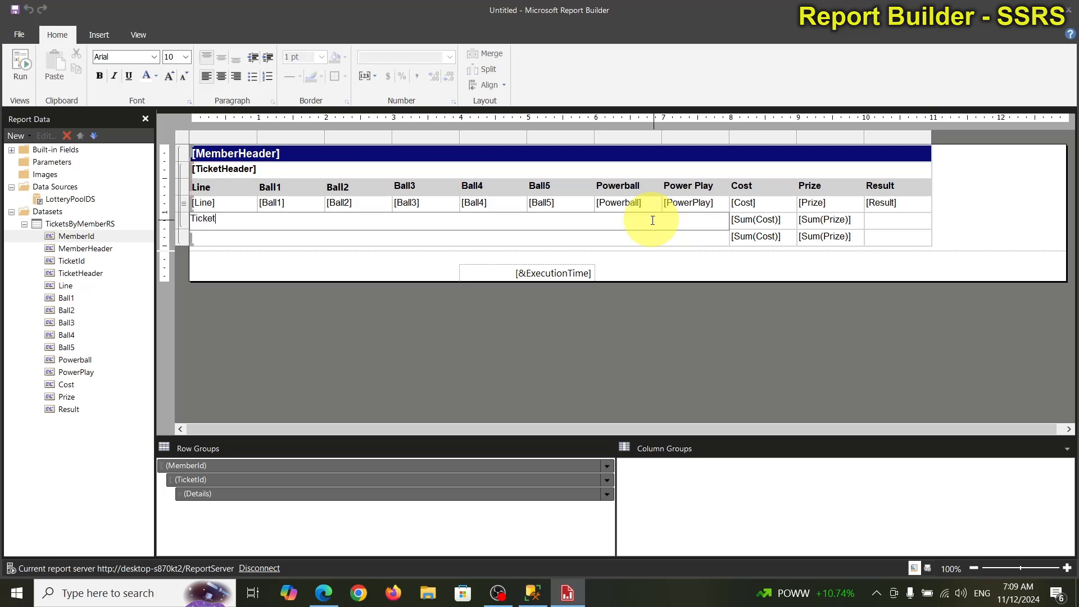
{"action": "type", "text": " Totals:"}
{"action": "left_click", "coordinate": [620, 236]}
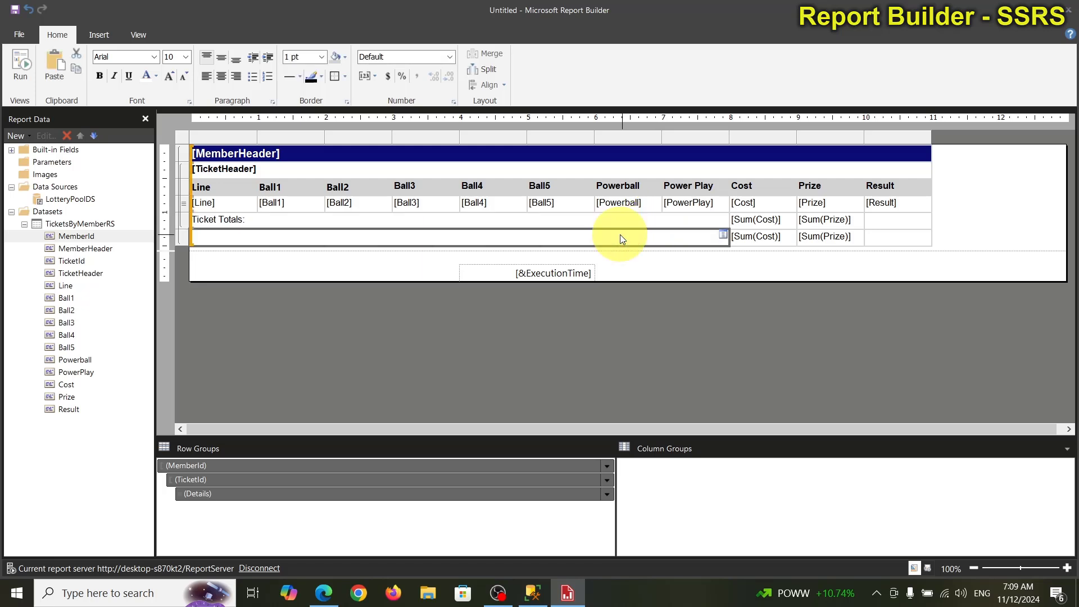
{"action": "type", "text": "Me"}
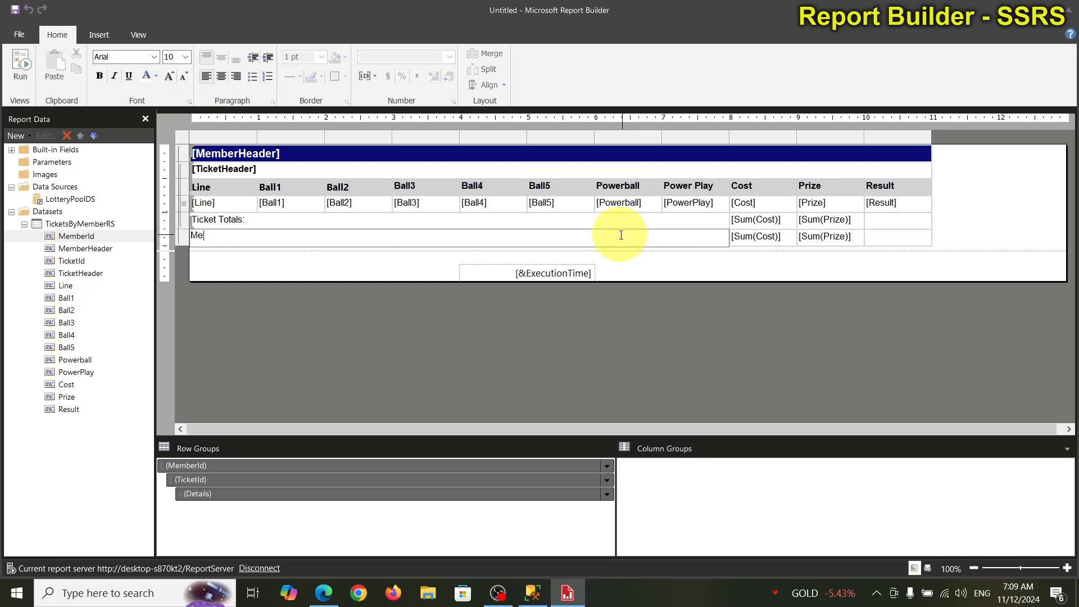
{"action": "type", "text": "mber Totals:"}
{"action": "left_click", "coordinate": [451, 377]}
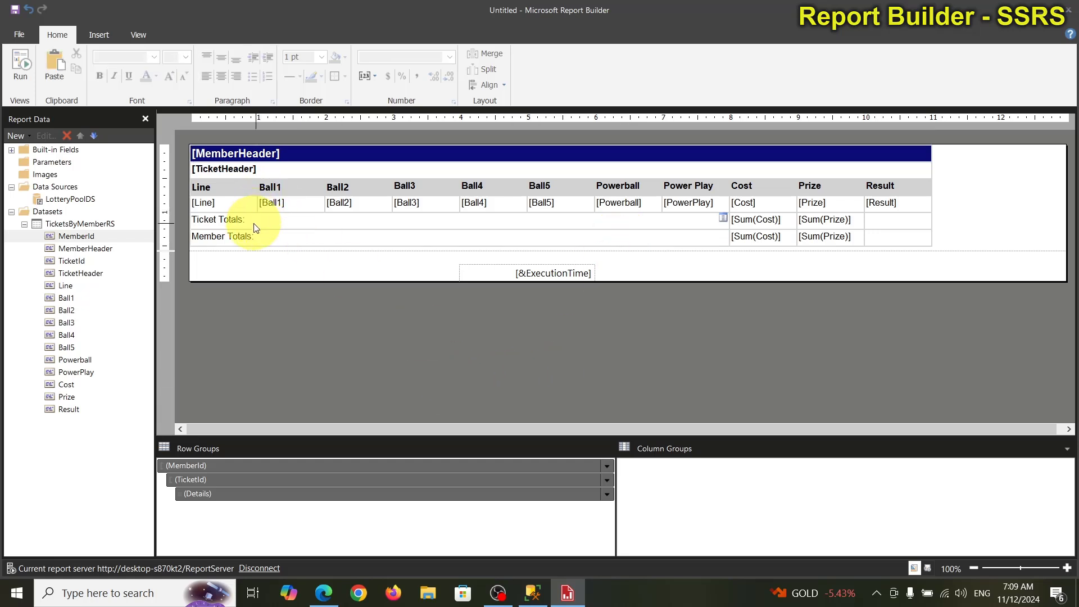
Right-align the Ticket Totals and Member Totals labels in their merged cells.
{"action": "left_click_drag", "start_coordinate": [256, 228], "coordinate": [261, 242]}
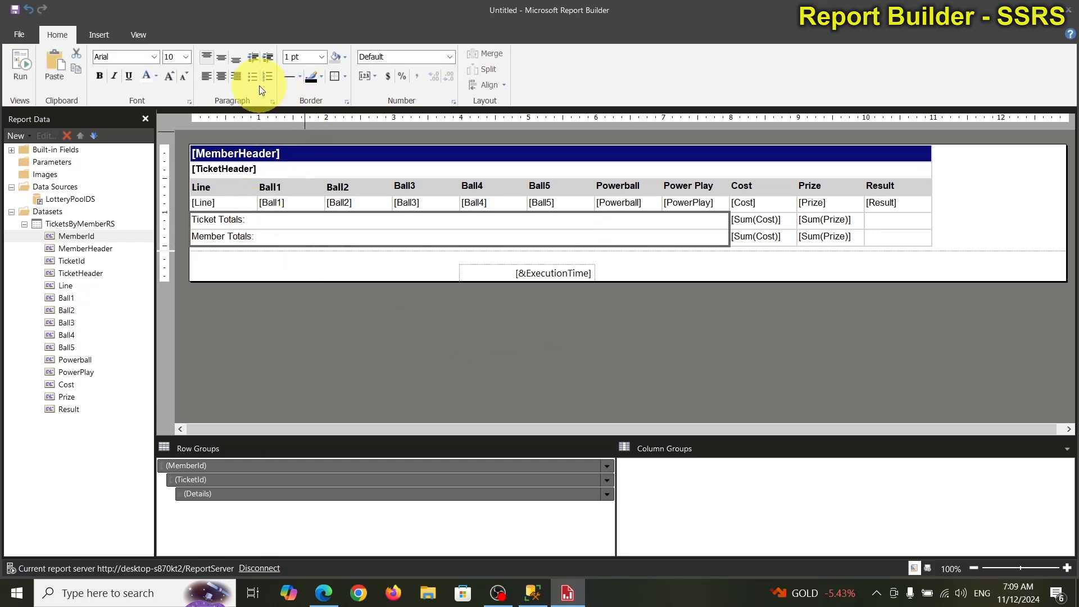
{"action": "left_click", "coordinate": [241, 78]}
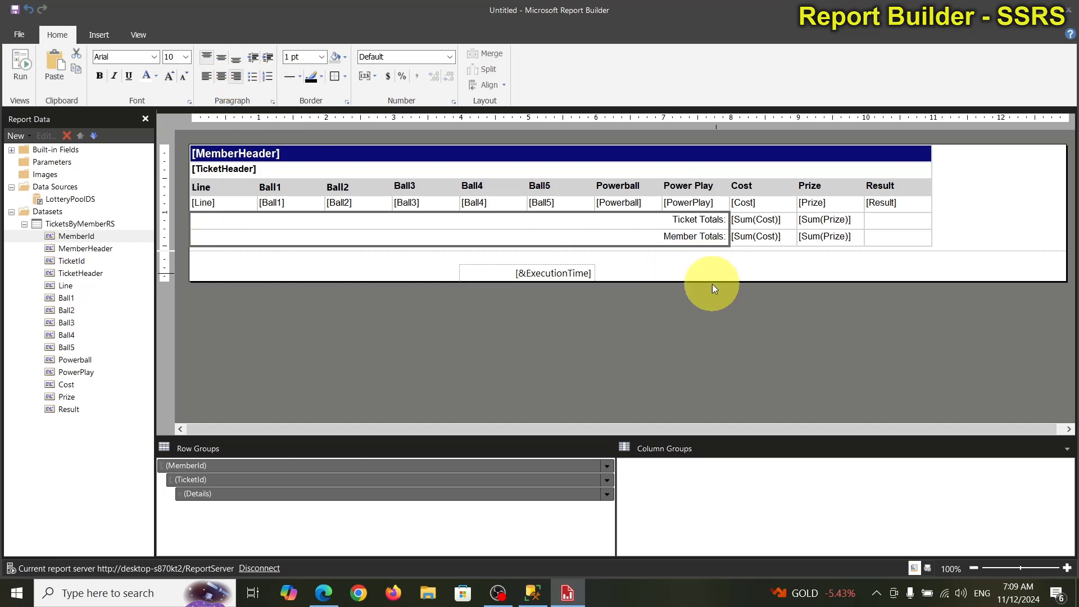
{"action": "left_click", "coordinate": [740, 329]}
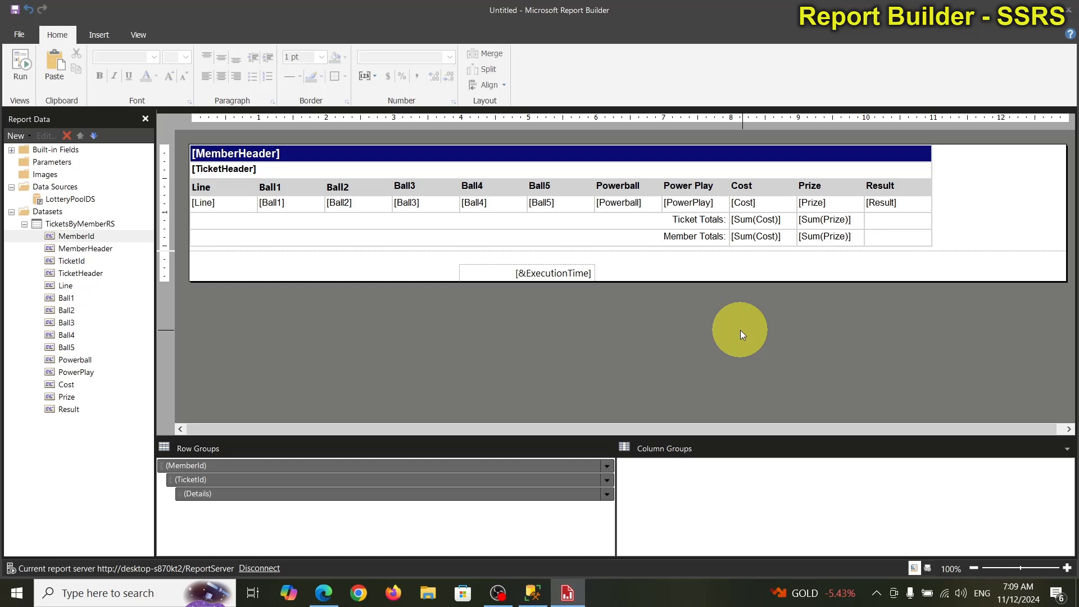
Make the labels and the Cost and Prize sums in both totals rows bold.
{"action": "left_click_drag", "start_coordinate": [812, 220], "coordinate": [813, 235]}
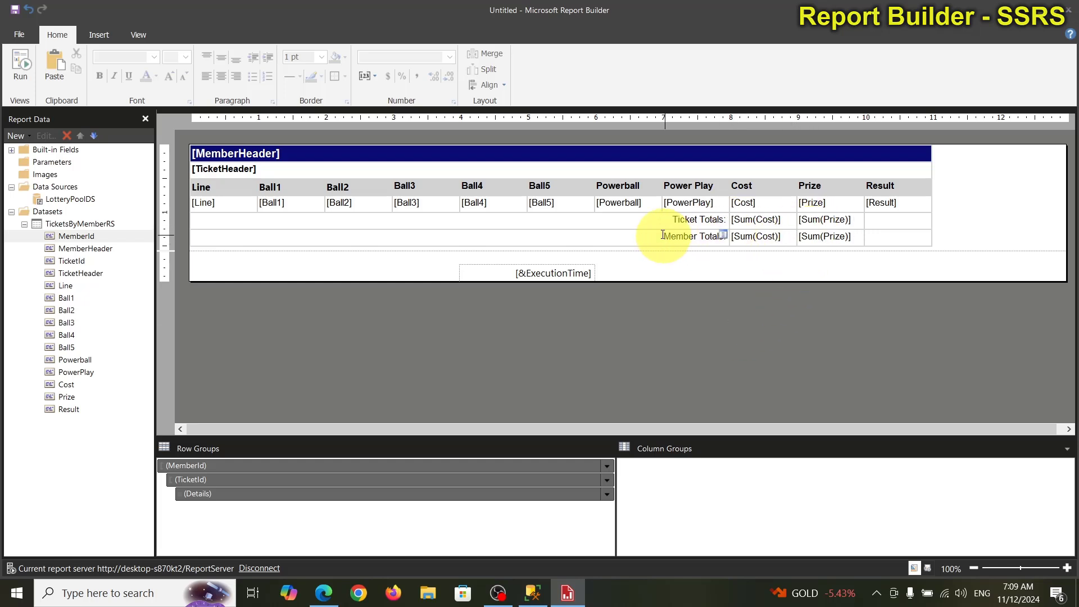
{"action": "left_click_drag", "start_coordinate": [653, 225], "coordinate": [798, 233]}
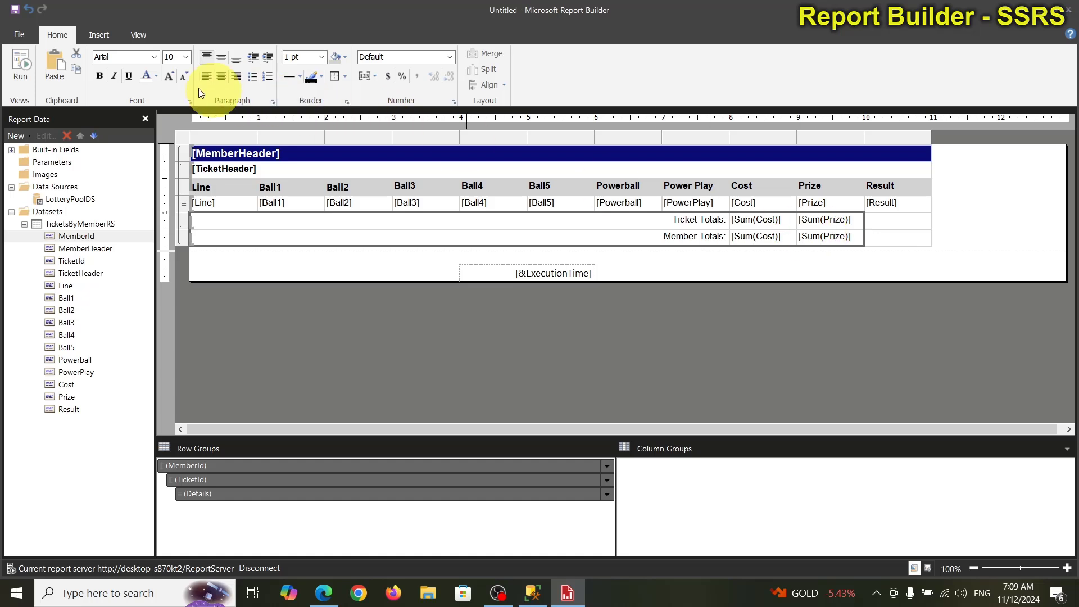
{"action": "left_click", "coordinate": [101, 76]}
{"action": "left_click", "coordinate": [285, 346]}
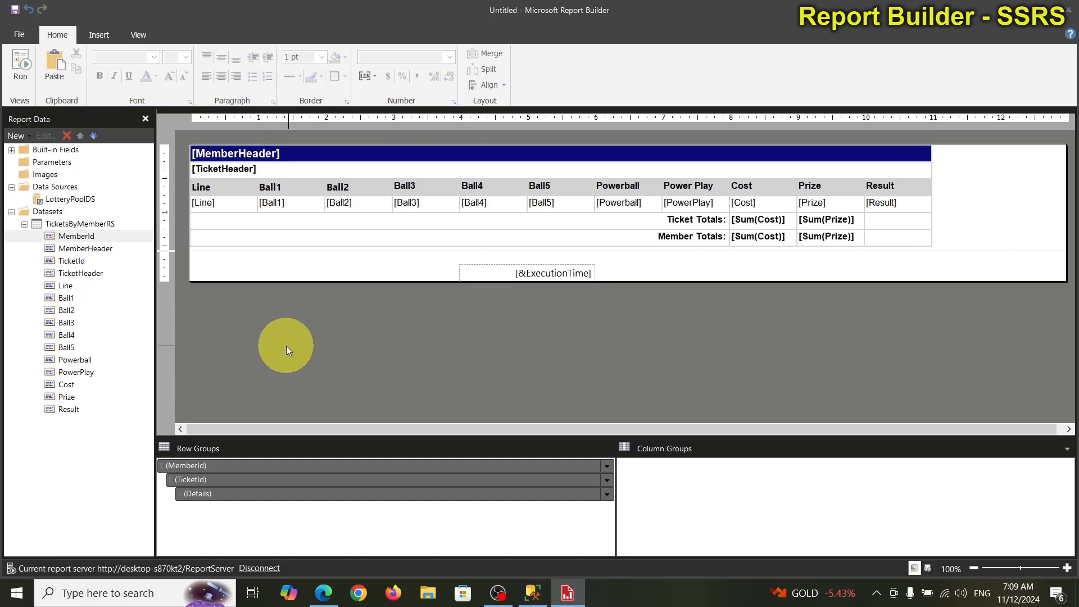
Run the report and review the formatted headers, ticket lines and totals across its pages.
{"action": "left_click", "coordinate": [21, 66]}
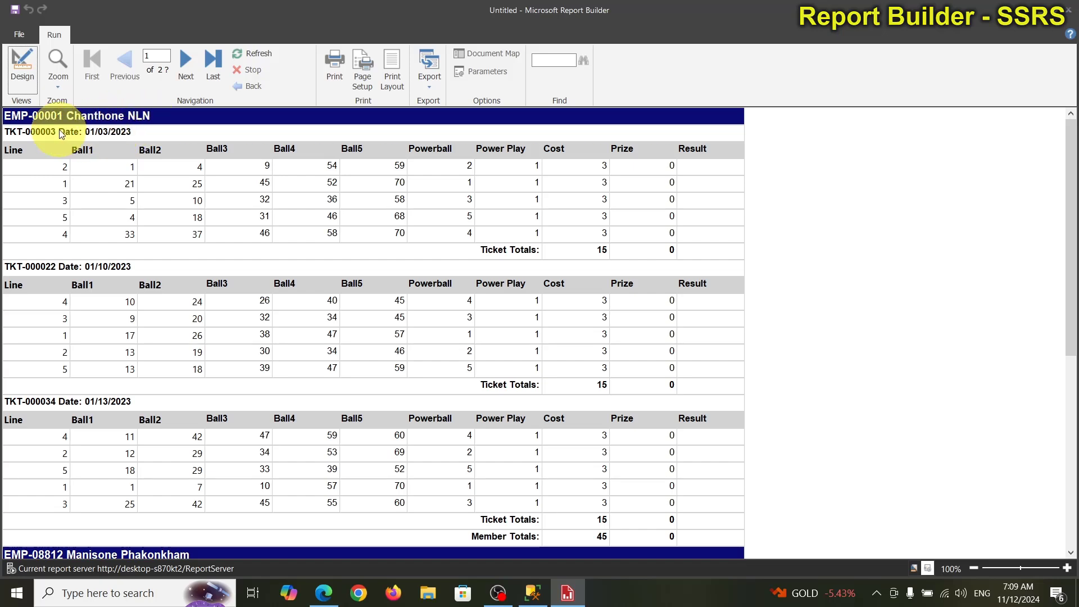
{"action": "scroll", "coordinate": [119, 133], "scroll_direction": "down", "scroll_amount": 2}
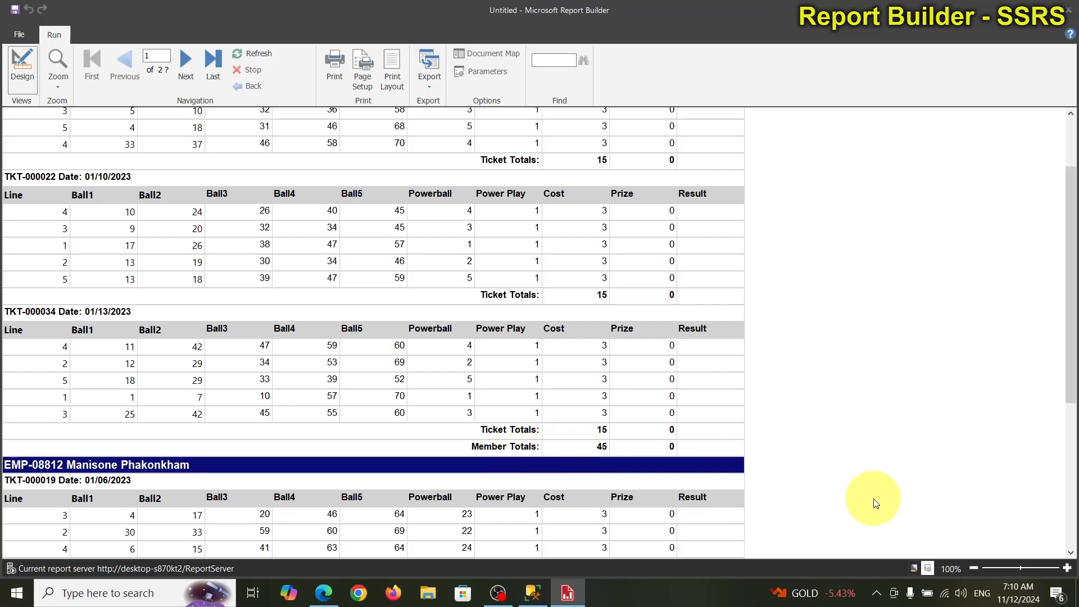
{"action": "scroll", "coordinate": [872, 499], "scroll_direction": "down", "scroll_amount": 6}
{"action": "scroll", "coordinate": [875, 498], "scroll_direction": "down", "scroll_amount": 10}
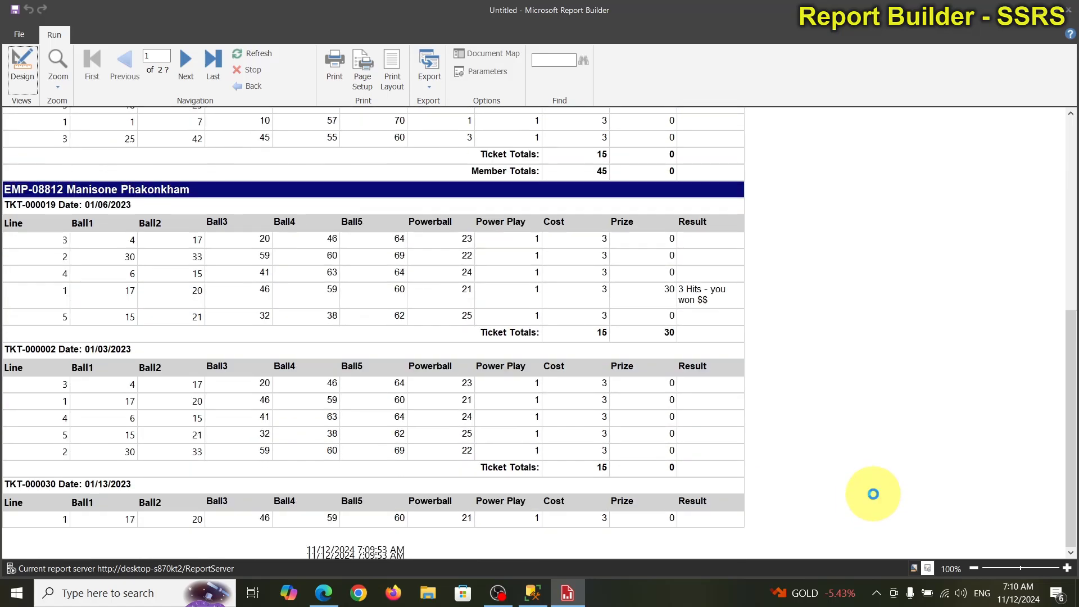
{"action": "scroll", "coordinate": [876, 498], "scroll_direction": "down", "scroll_amount": 10}
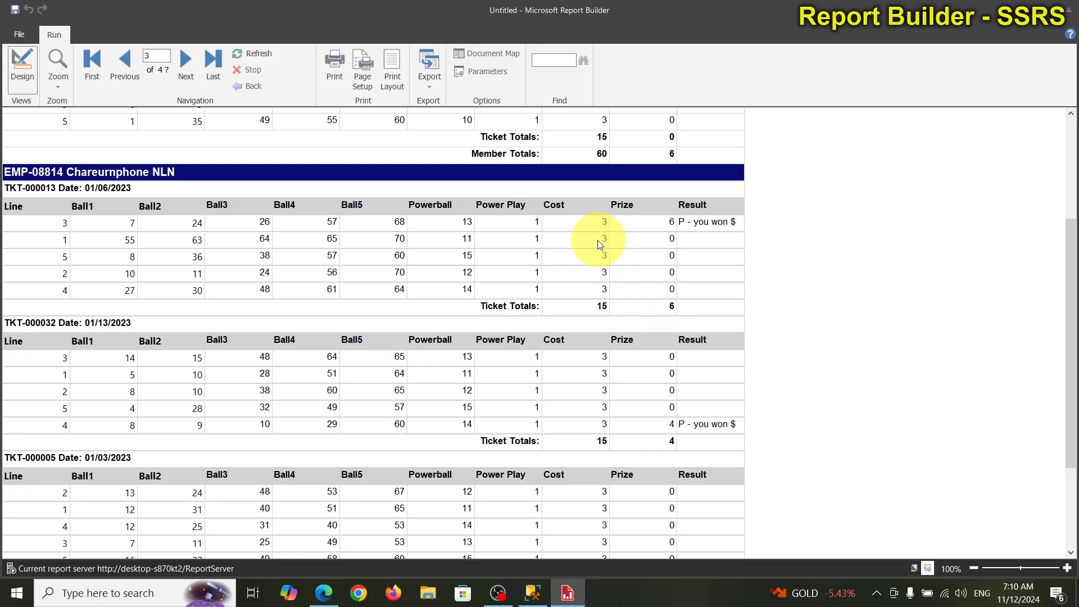
Return to the report design and set the number format of the Cost and Prize detail cells to Currency.
{"action": "left_click", "coordinate": [24, 62]}
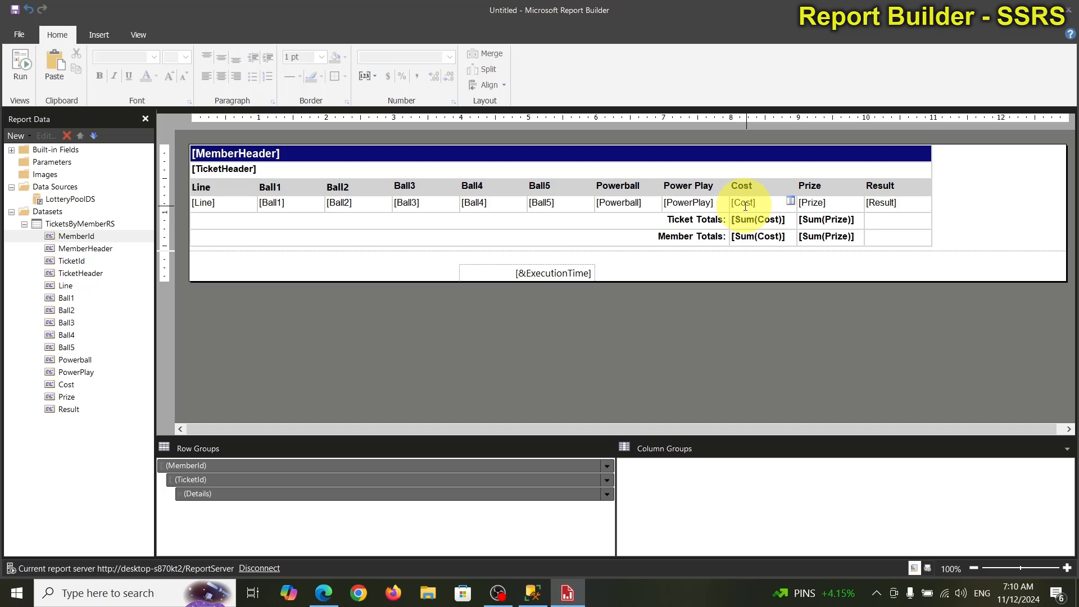
{"action": "left_click", "coordinate": [769, 204]}
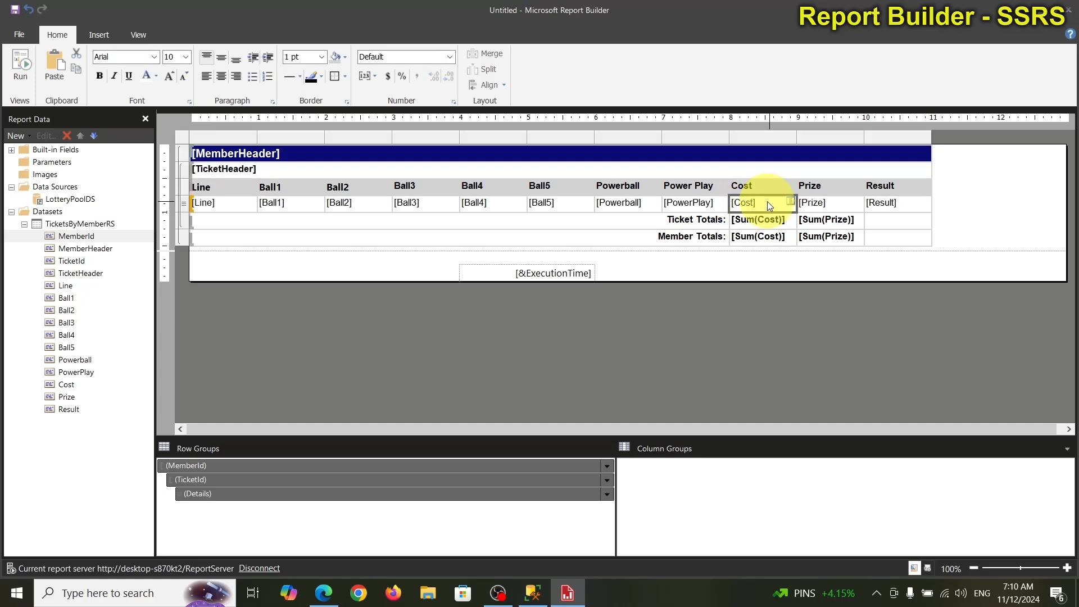
{"action": "left_click", "coordinate": [447, 59]}
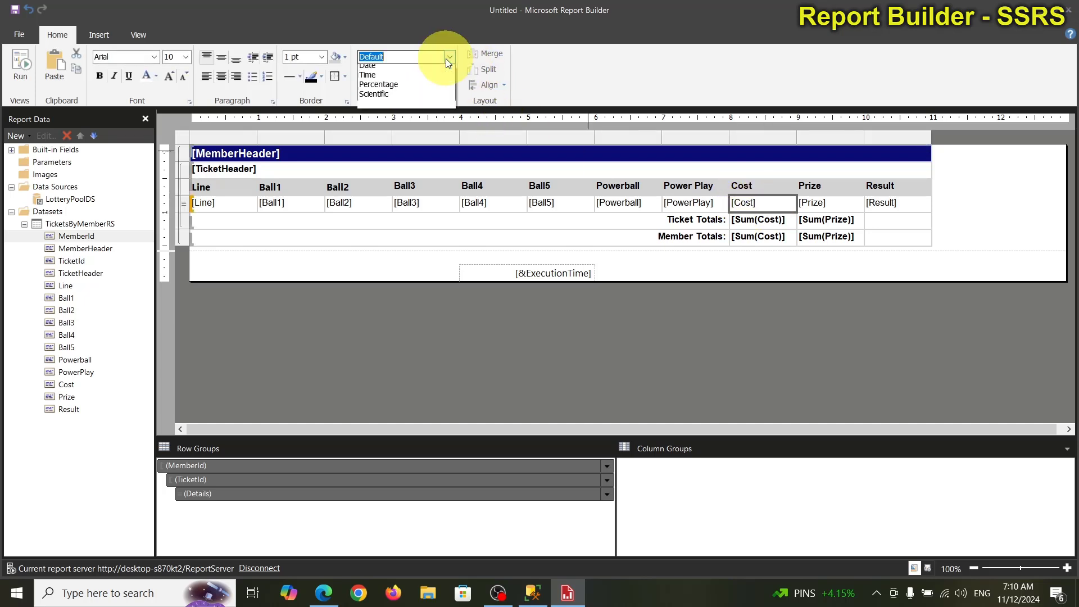
{"action": "left_click", "coordinate": [403, 86]}
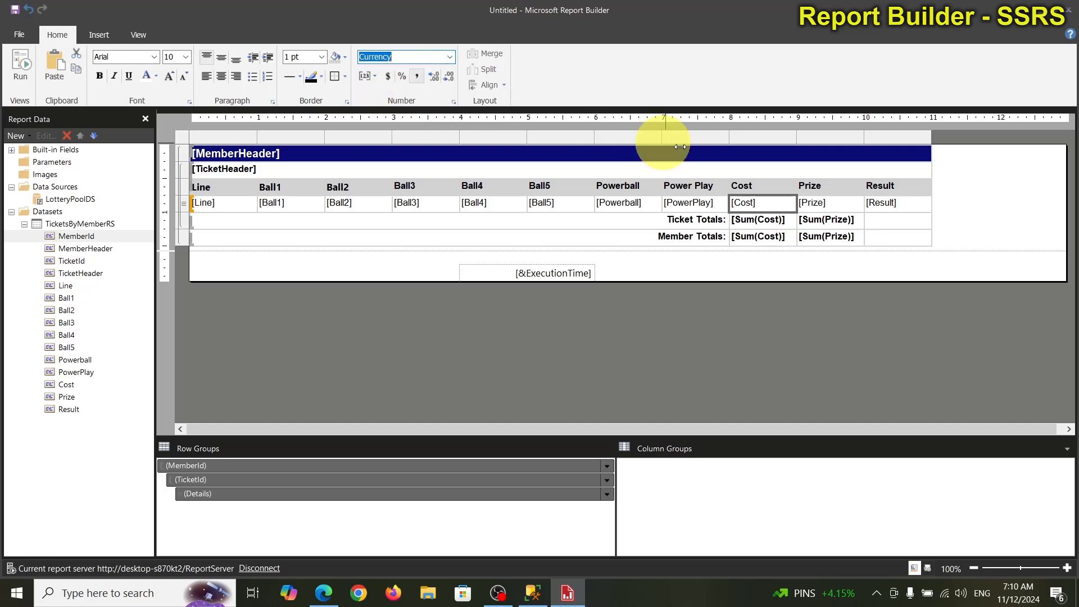
{"action": "left_click", "coordinate": [821, 199]}
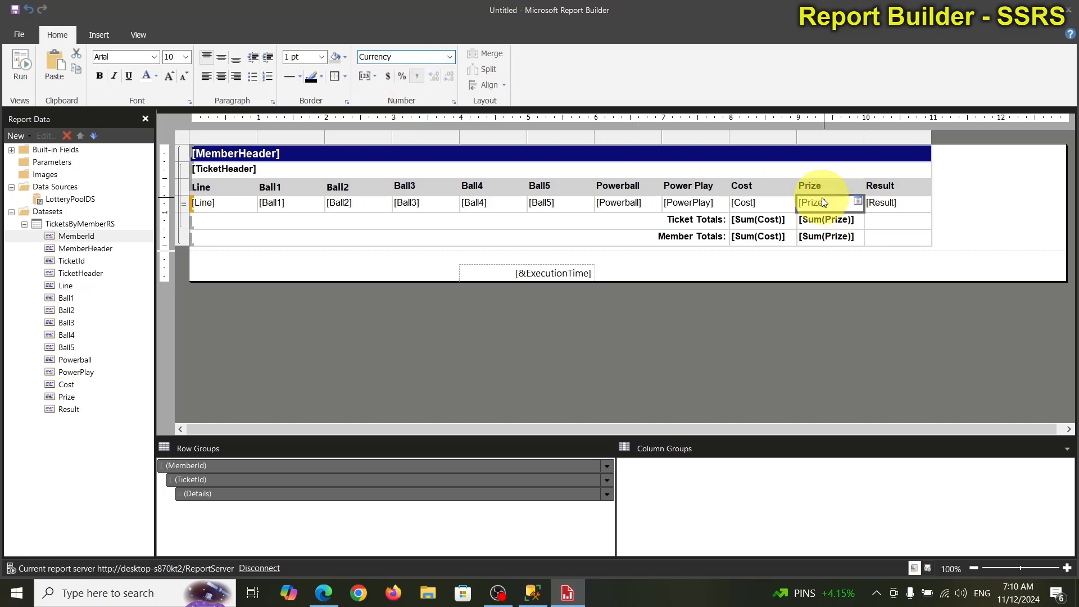
{"action": "left_click", "coordinate": [449, 56]}
{"action": "left_click", "coordinate": [394, 85]}
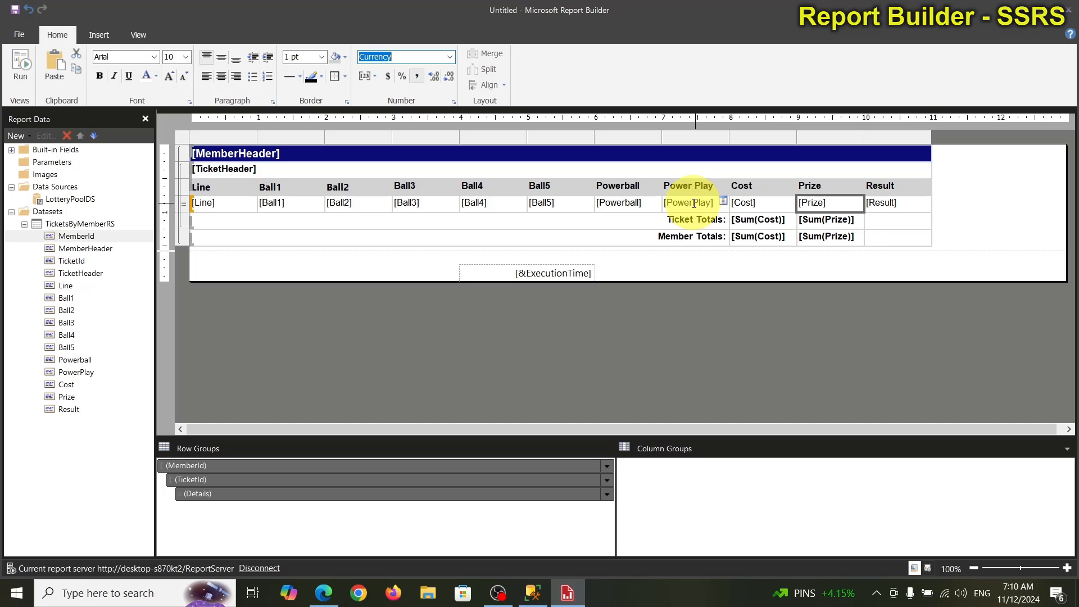
Open the properties of the TicketsByMemberRS dataset, then switch to the query in SQL Server Management Studio.
{"action": "double_click", "coordinate": [62, 225]}
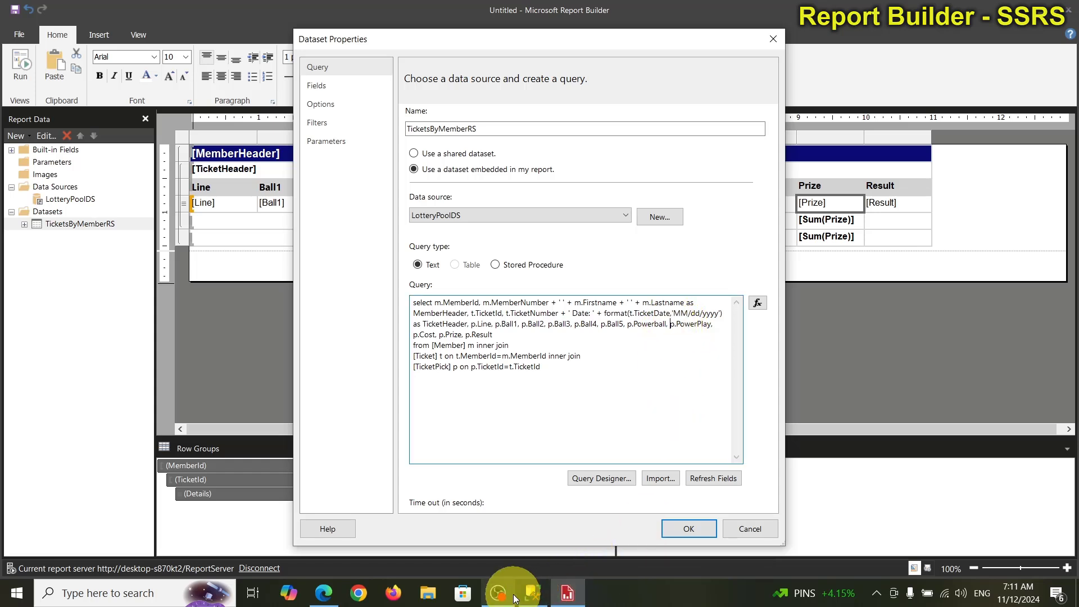
{"action": "left_click", "coordinate": [532, 593]}
{"action": "left_click", "coordinate": [483, 236]}
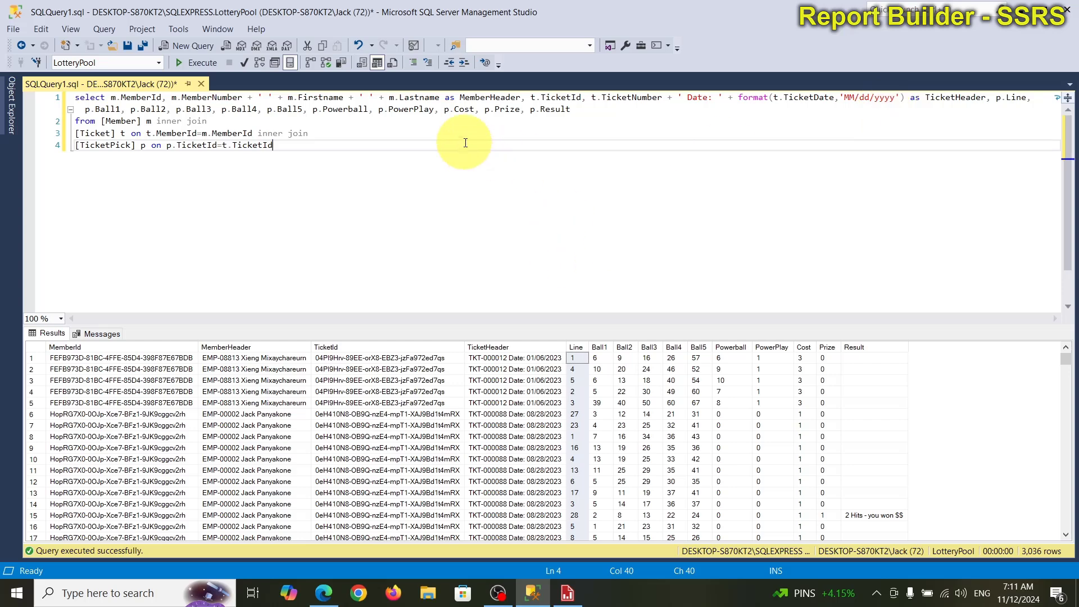
Replace p.PowerPlay in the select list with the expression IIF(p.PowerPlay=1,'Yes','No').
{"action": "left_click", "coordinate": [378, 111]}
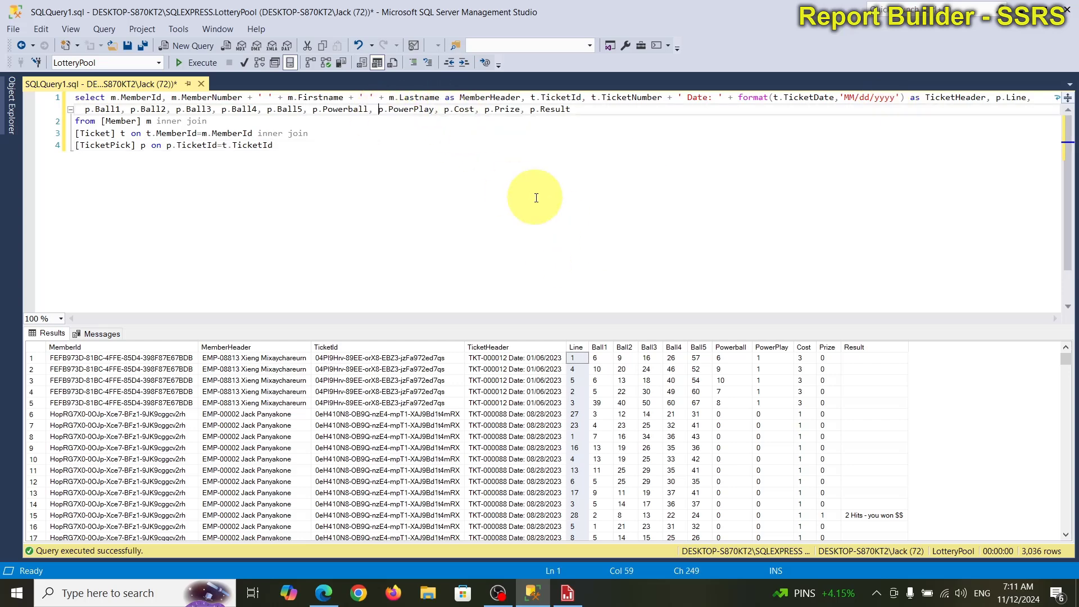
{"action": "type", "text": "IIF("}
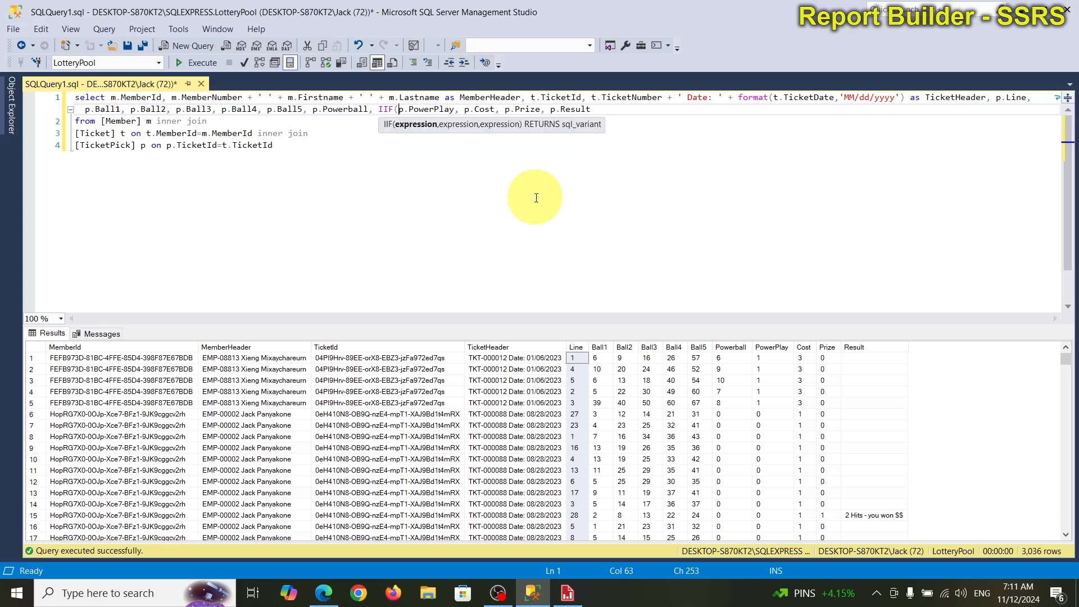
{"action": "key", "text": "Right"}
{"action": "key", "text": "Right"}
{"action": "key", "text": "Right"}
{"action": "key", "text": "Right"}
{"action": "key", "text": "Right"}
{"action": "type", "text": "=1,"}
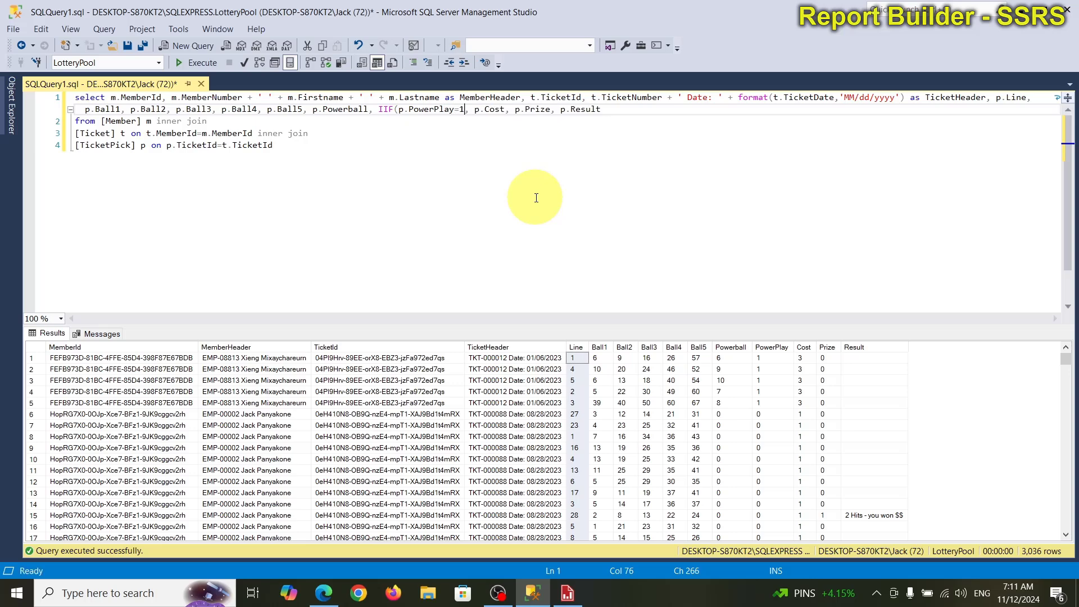
{"action": "type", "text": "'tr"}
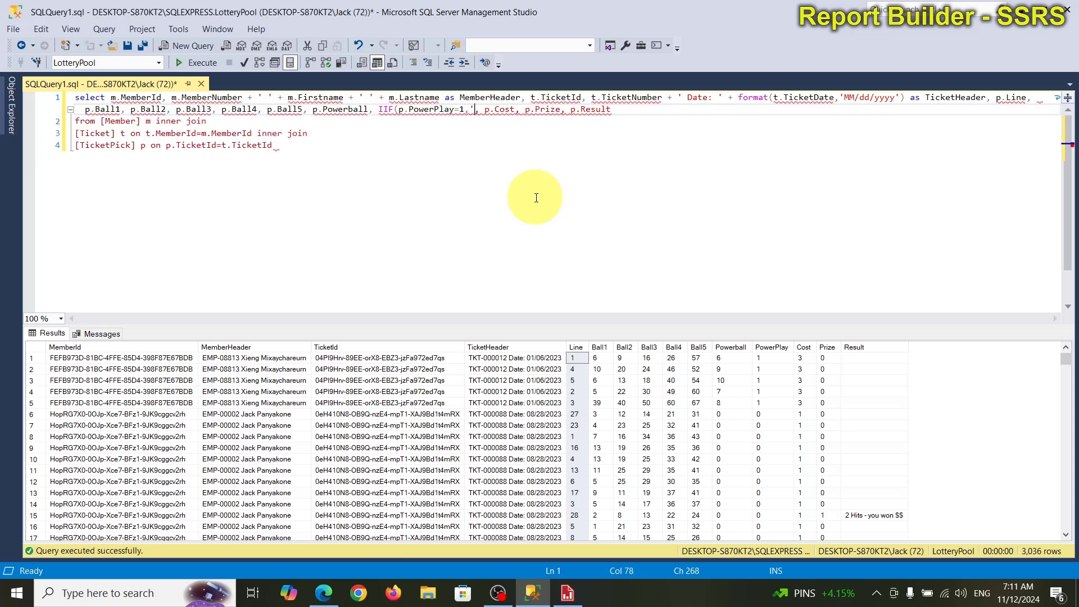
{"action": "key", "text": "BackSpace"}
{"action": "key", "text": "BackSpace"}
{"action": "type", "text": "Yes\""}
{"action": "key", "text": "BackSpace"}
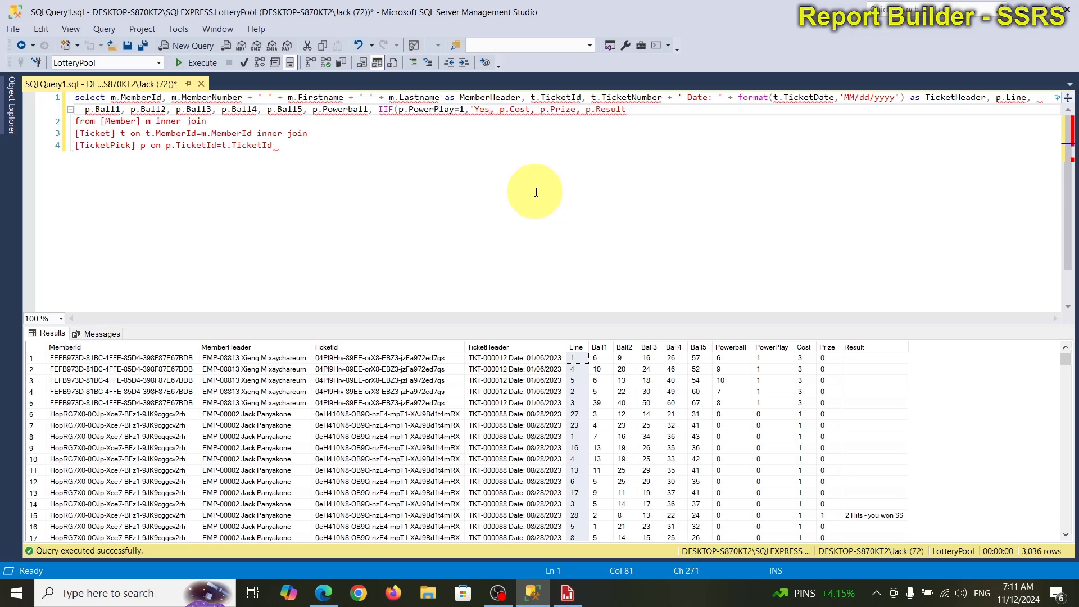
{"action": "type", "text": "','No'"}
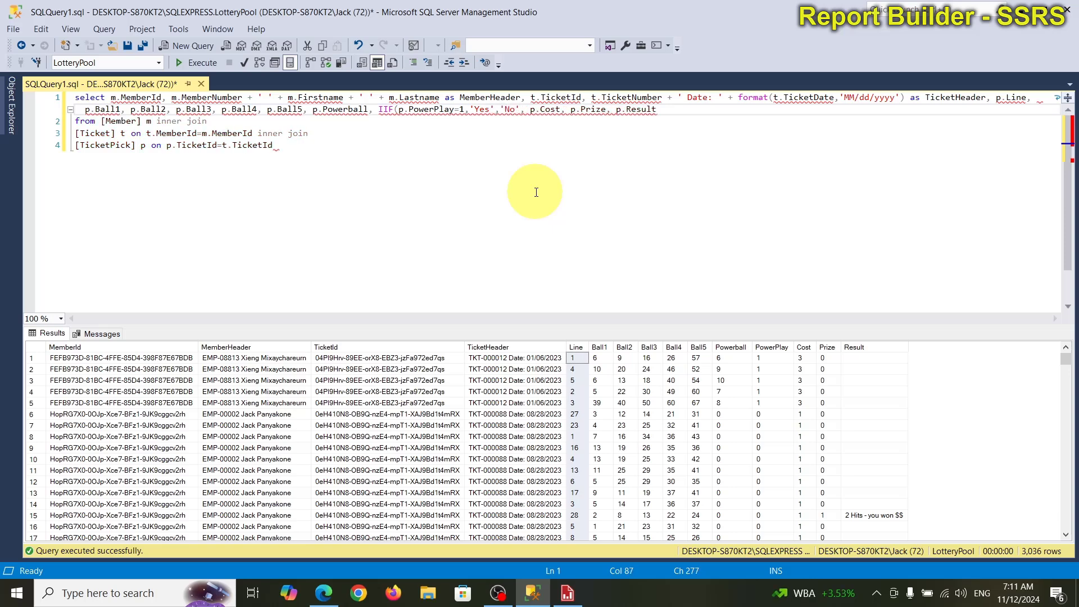
{"action": "type", "text": ")"}
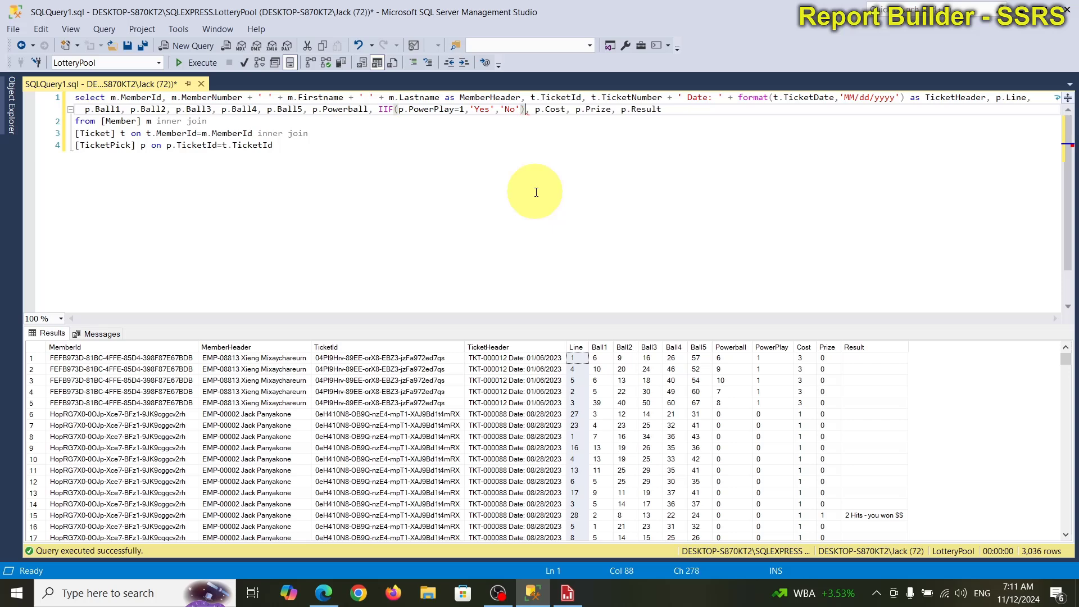
Give the IIF expression in the select list the column alias PowerPlay.
{"action": "type", "text": " as Pol"}
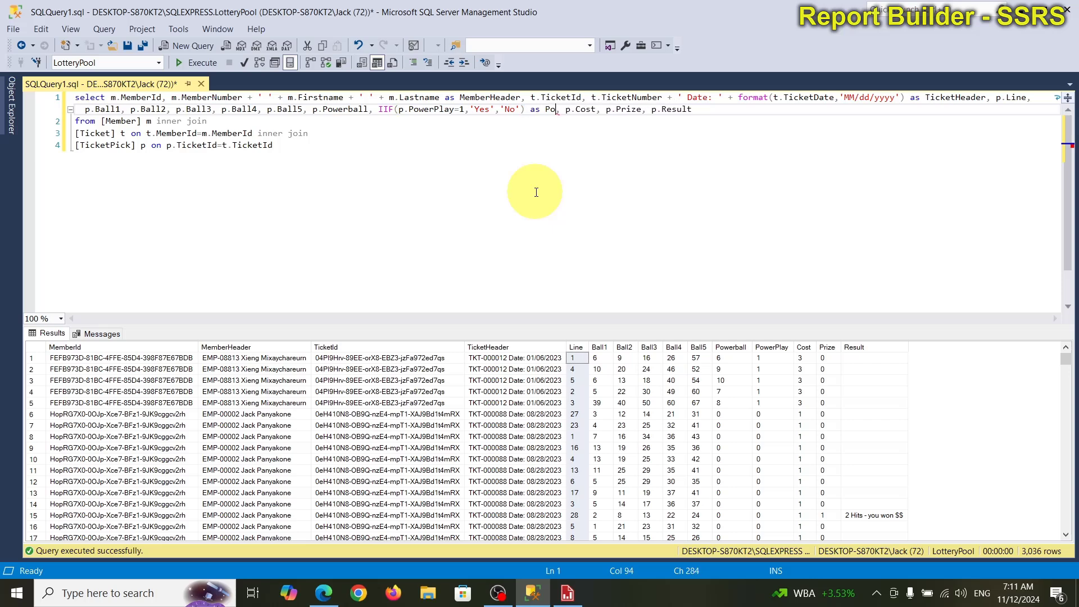
{"action": "type", "text": "er"}
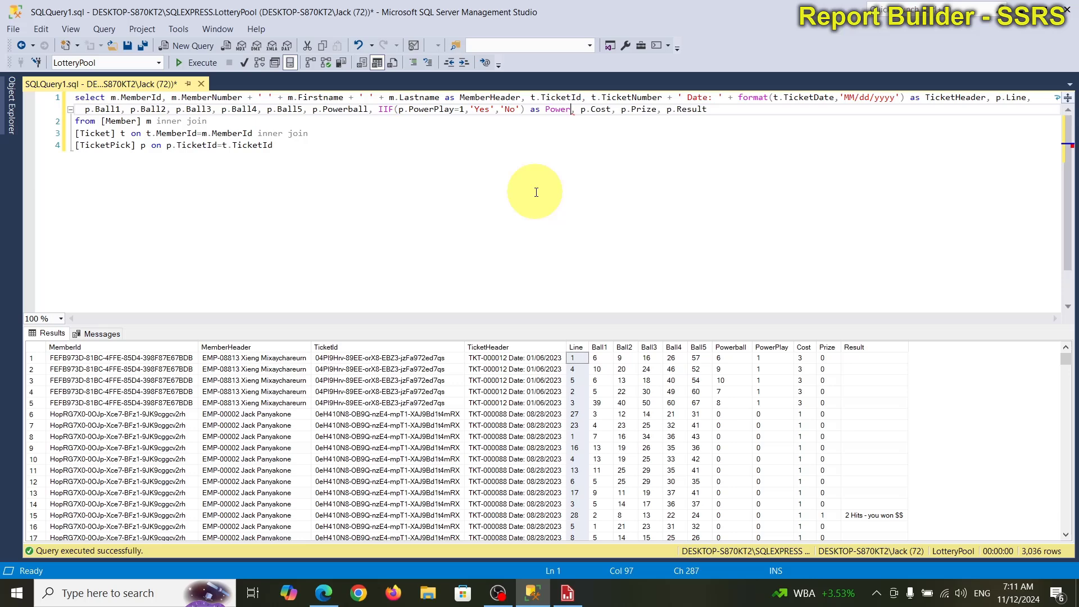
{"action": "type", "text": "Play"}
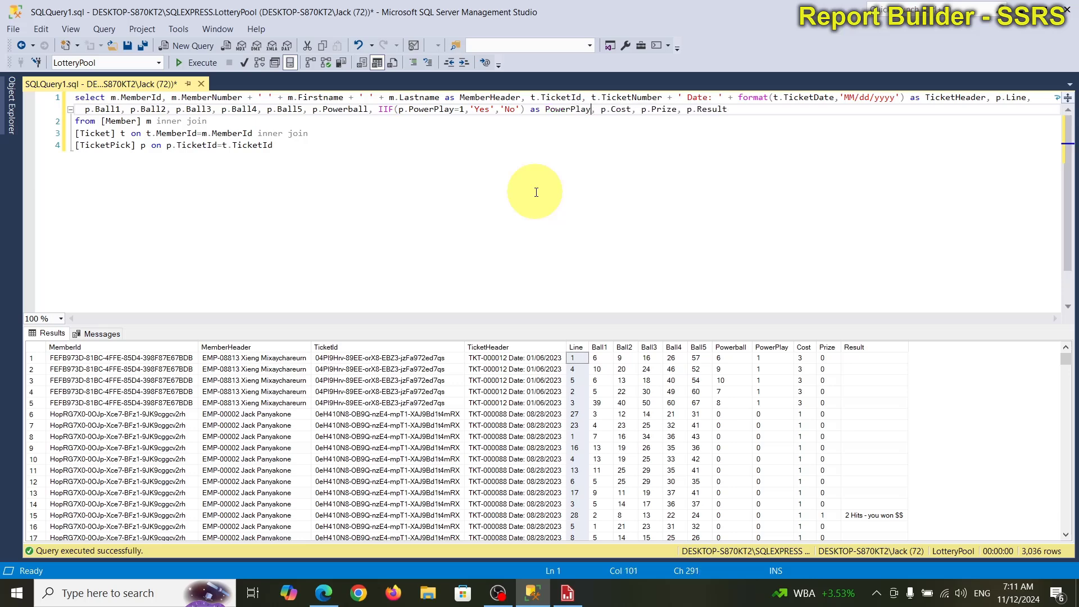
Execute the revised query and check the Yes/No values in the PowerPlay column of the results.
{"action": "left_click", "coordinate": [536, 192]}
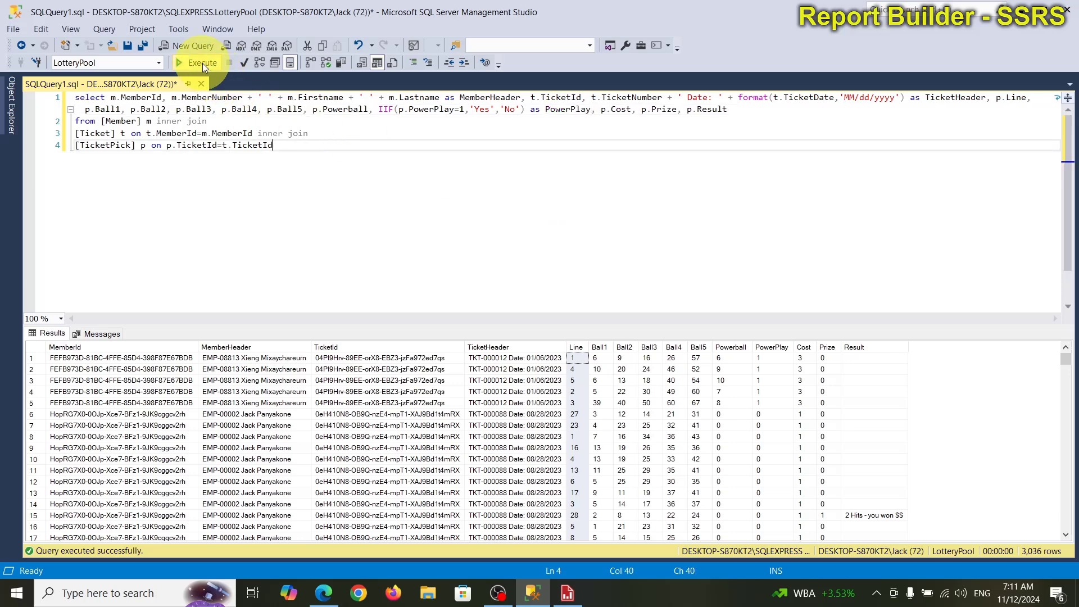
{"action": "left_click", "coordinate": [203, 62]}
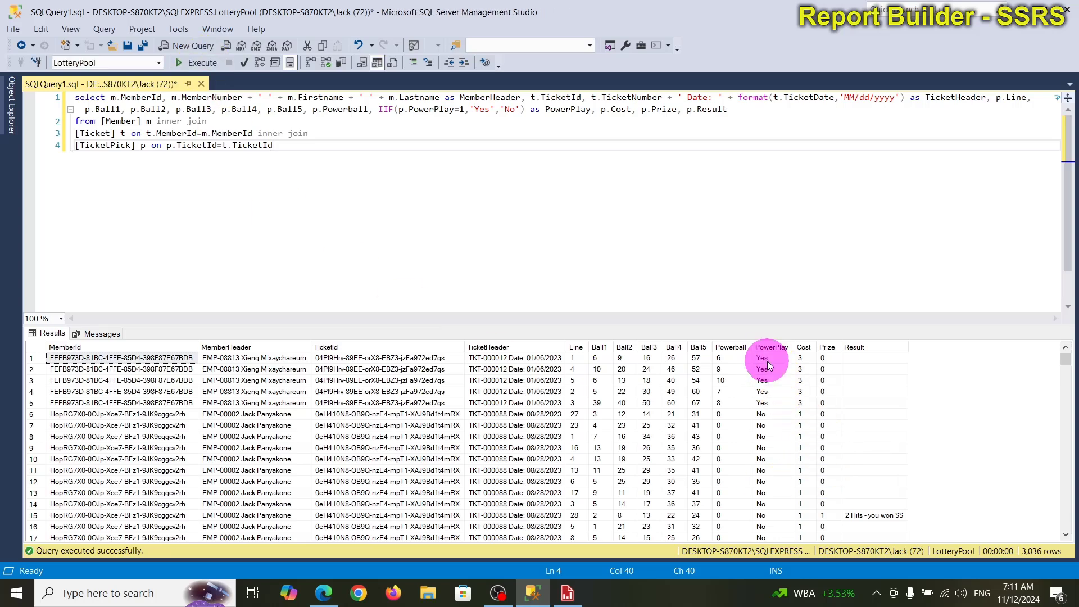
{"action": "left_click", "coordinate": [764, 426]}
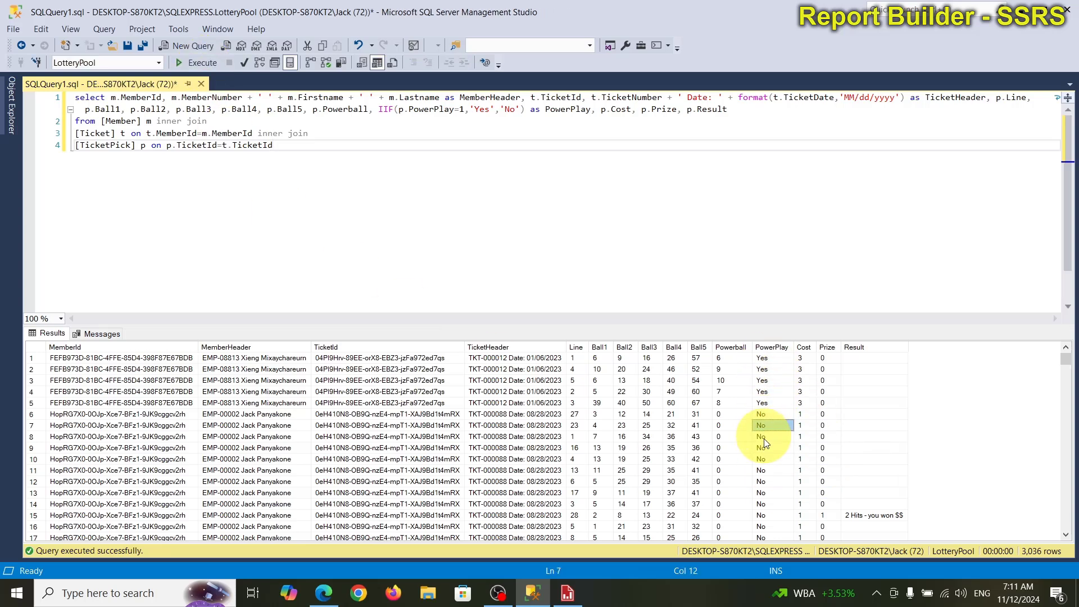
{"action": "left_click", "coordinate": [763, 448]}
Copy the text IIF(p.PowerPlay=1,'Yes','No') as from the query and switch to the dataset properties in Report Builder.
{"action": "left_click", "coordinate": [400, 161]}
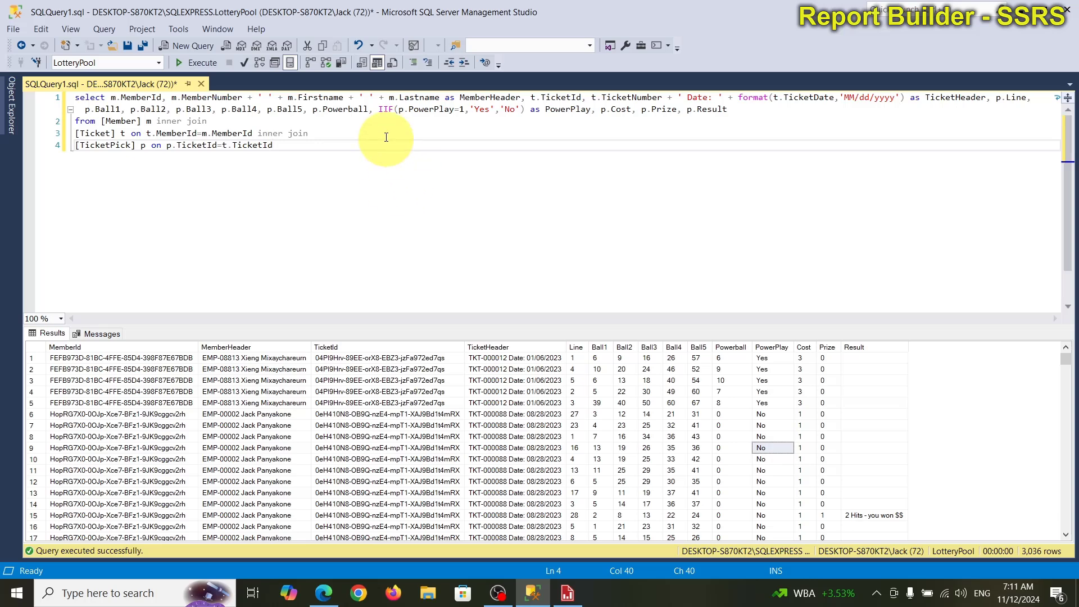
{"action": "left_click_drag", "start_coordinate": [378, 109], "coordinate": [548, 112]}
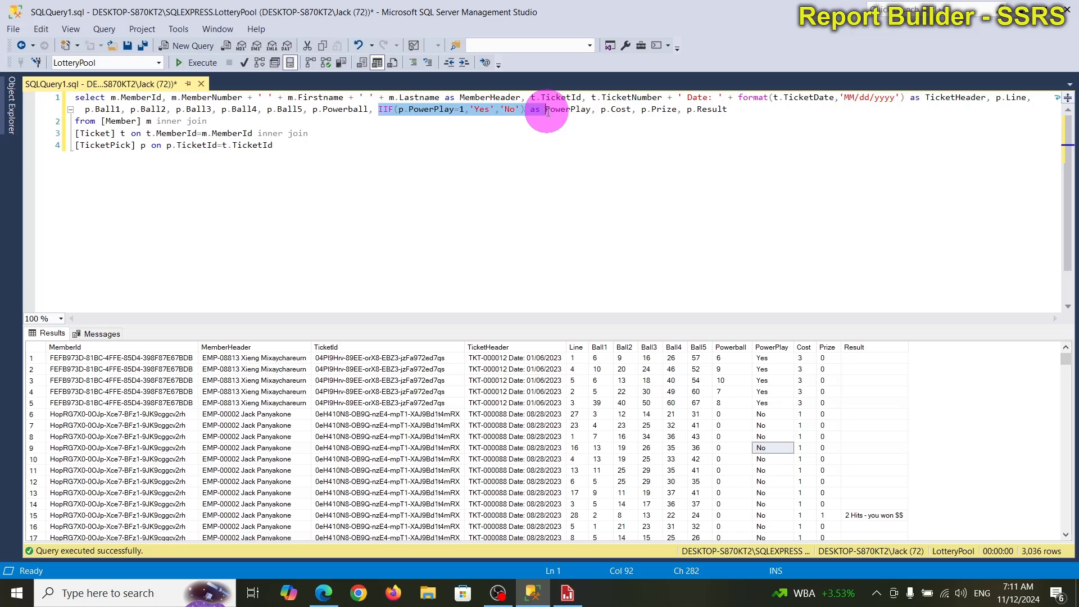
{"action": "left_click_drag", "start_coordinate": [548, 112], "coordinate": [548, 112]}
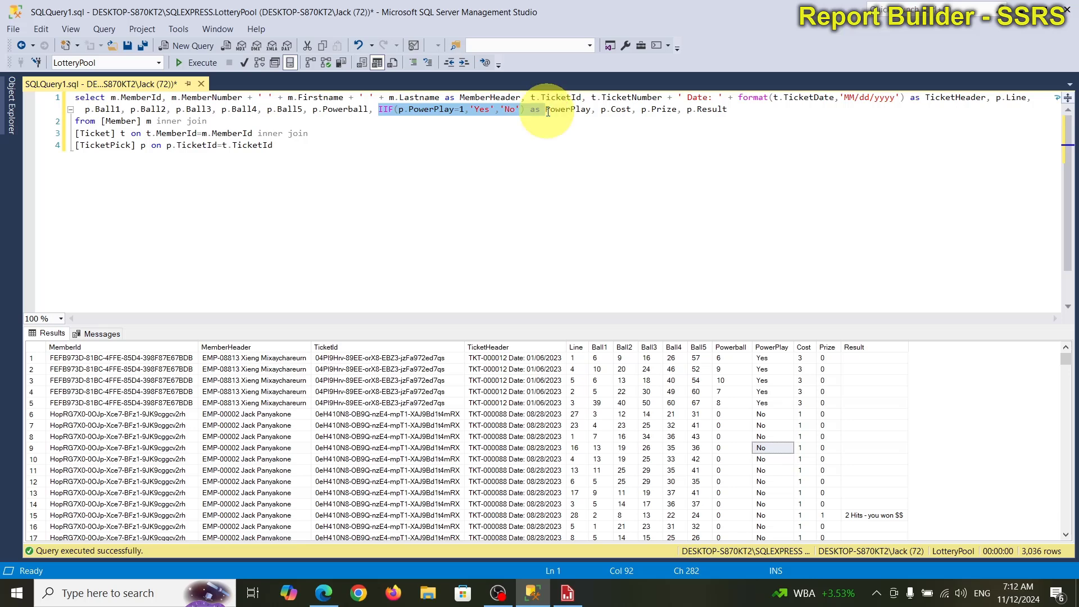
{"action": "left_click", "coordinate": [567, 594]}
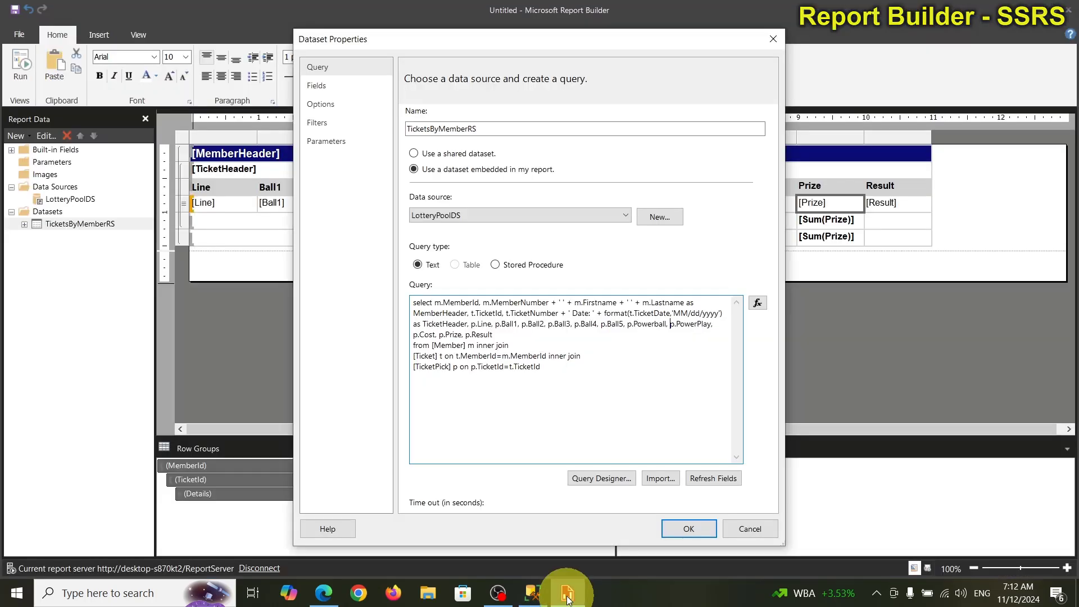
Replace the p. prefix of PowerPlay in the dataset query with IIF(p.PowerPlay=1,'Yes','No') as, then refresh the fields and apply the dataset changes.
{"action": "left_click", "coordinate": [678, 327]}
{"action": "left_click_drag", "start_coordinate": [678, 326], "coordinate": [673, 326]}
{"action": "type", "text": "IIF (p.PowerPlay=1,'Yes','No') as"}
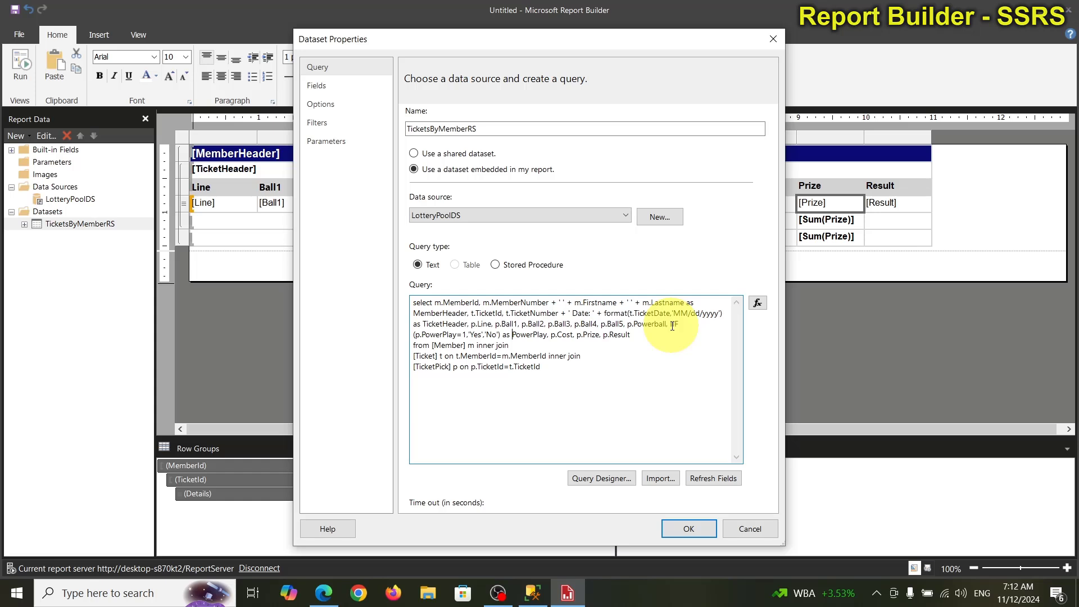
{"action": "left_click", "coordinate": [598, 400]}
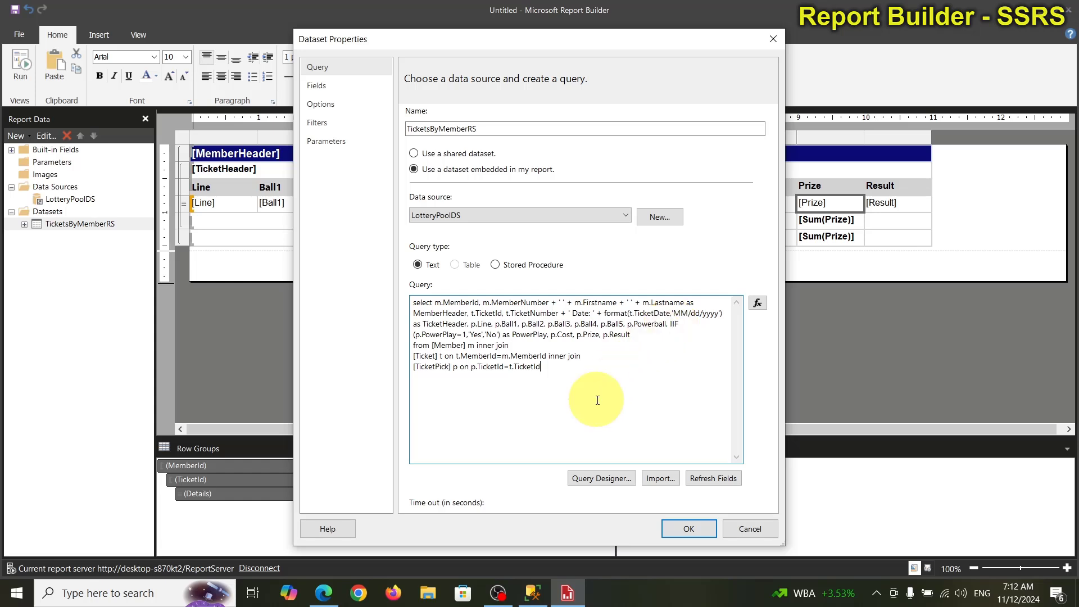
{"action": "left_click", "coordinate": [705, 478]}
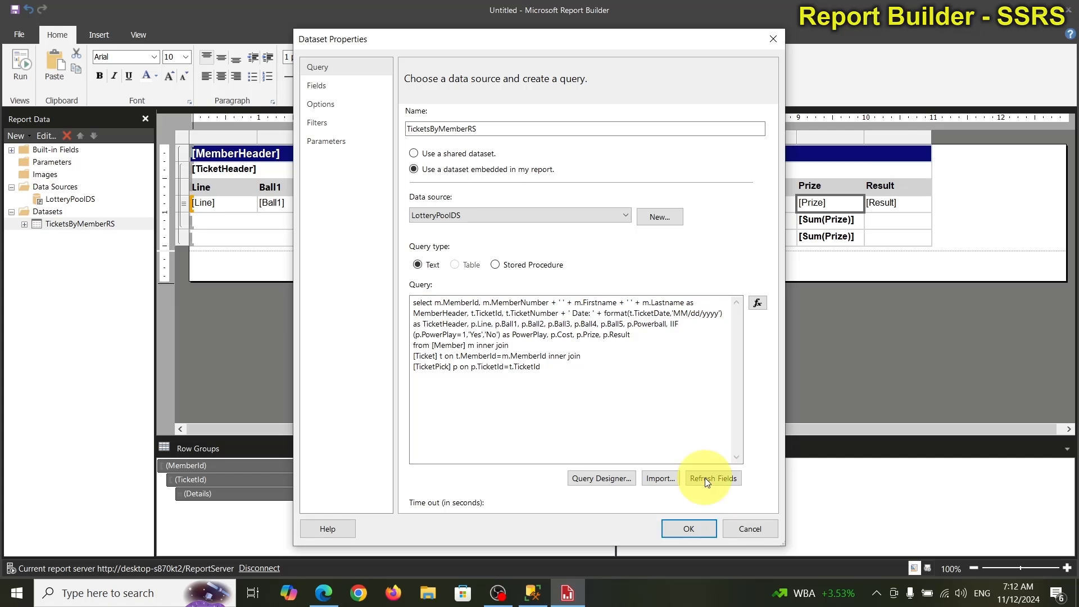
{"action": "left_click", "coordinate": [687, 529]}
Run the report and examine the Power Play values across the members' tickets.
{"action": "left_click", "coordinate": [24, 62]}
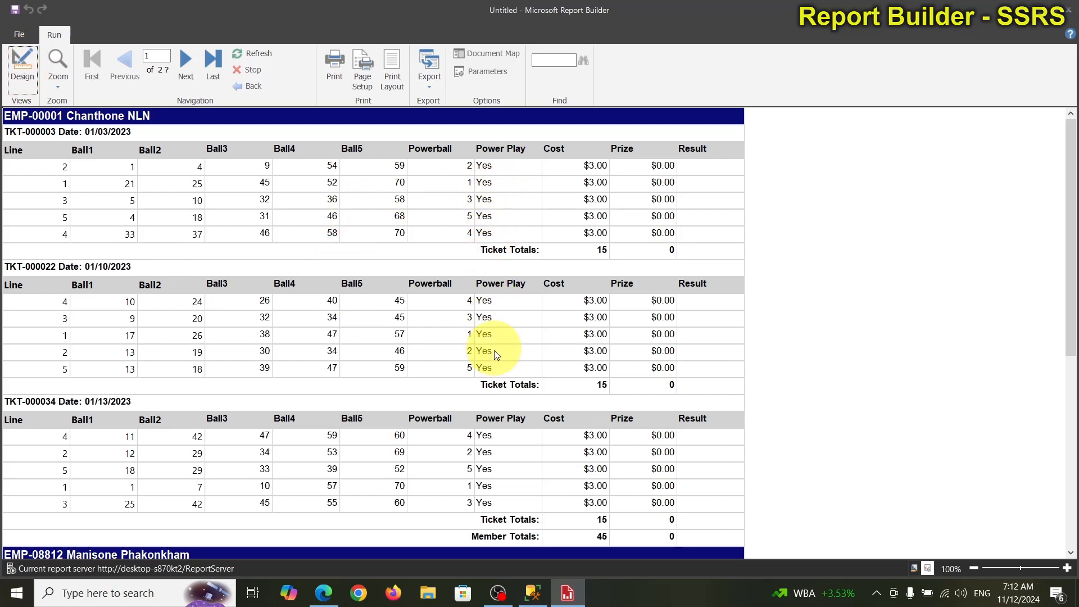
{"action": "scroll", "coordinate": [500, 440], "scroll_direction": "down", "scroll_amount": 3}
{"action": "scroll", "coordinate": [503, 483], "scroll_direction": "down", "scroll_amount": 10}
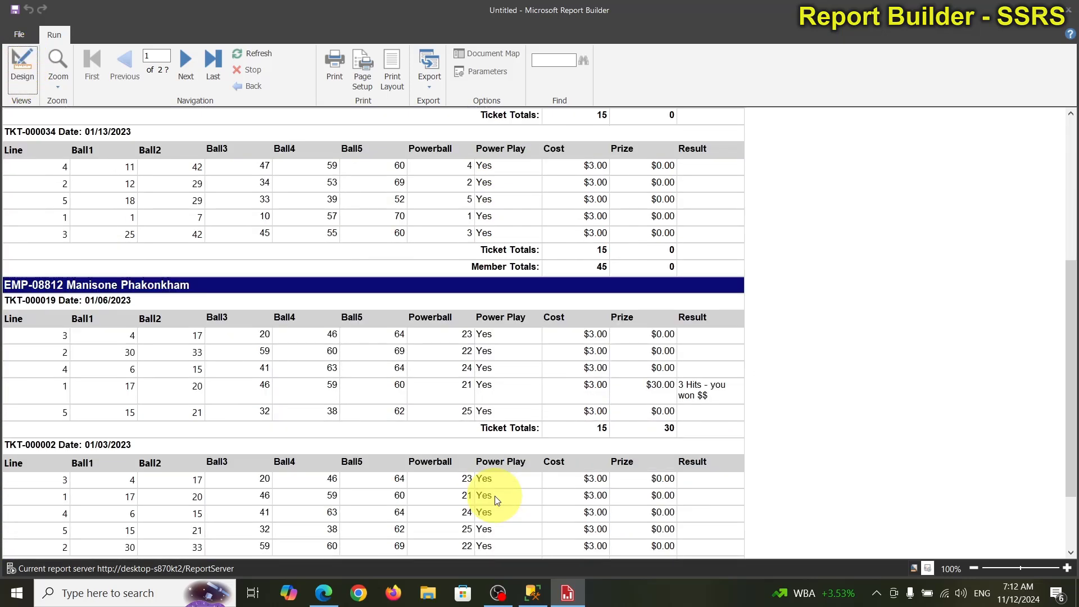
{"action": "scroll", "coordinate": [495, 496], "scroll_direction": "down", "scroll_amount": 15}
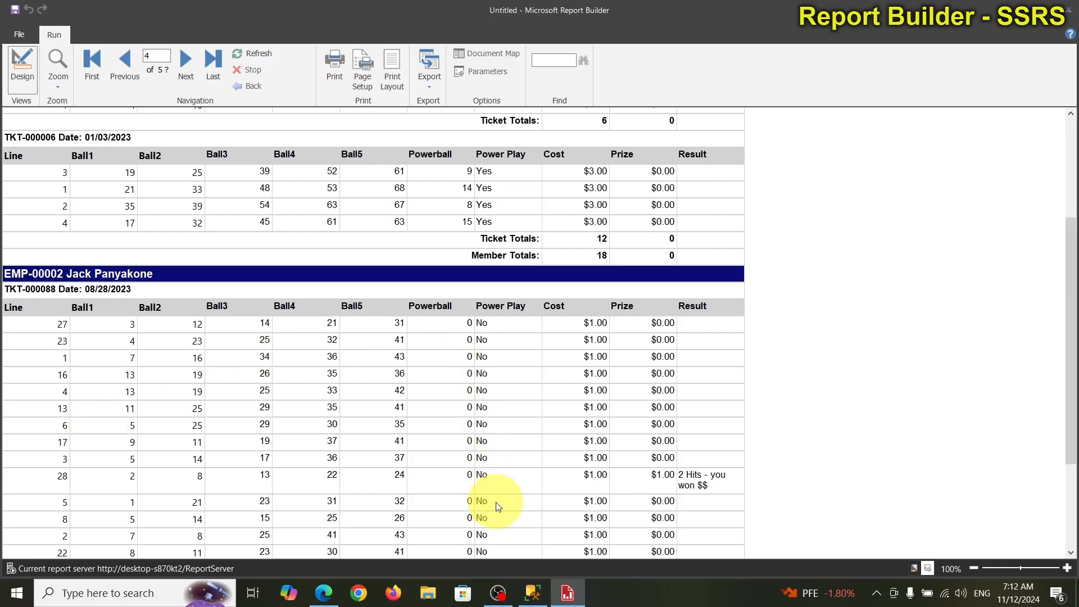
{"action": "scroll", "coordinate": [497, 506], "scroll_direction": "down", "scroll_amount": 3}
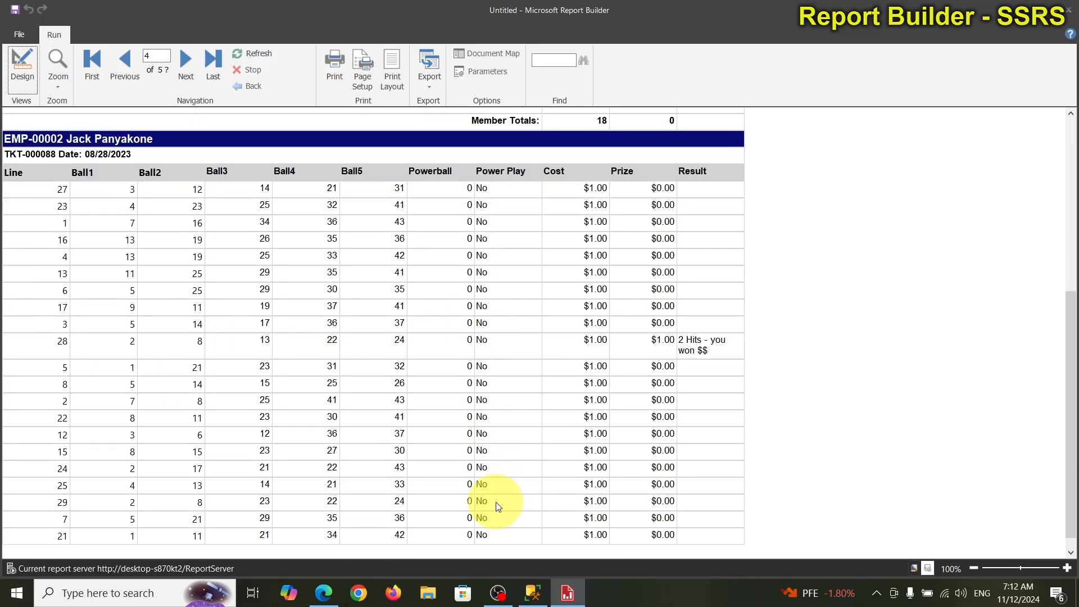
{"action": "scroll", "coordinate": [497, 506], "scroll_direction": "up", "scroll_amount": 10}
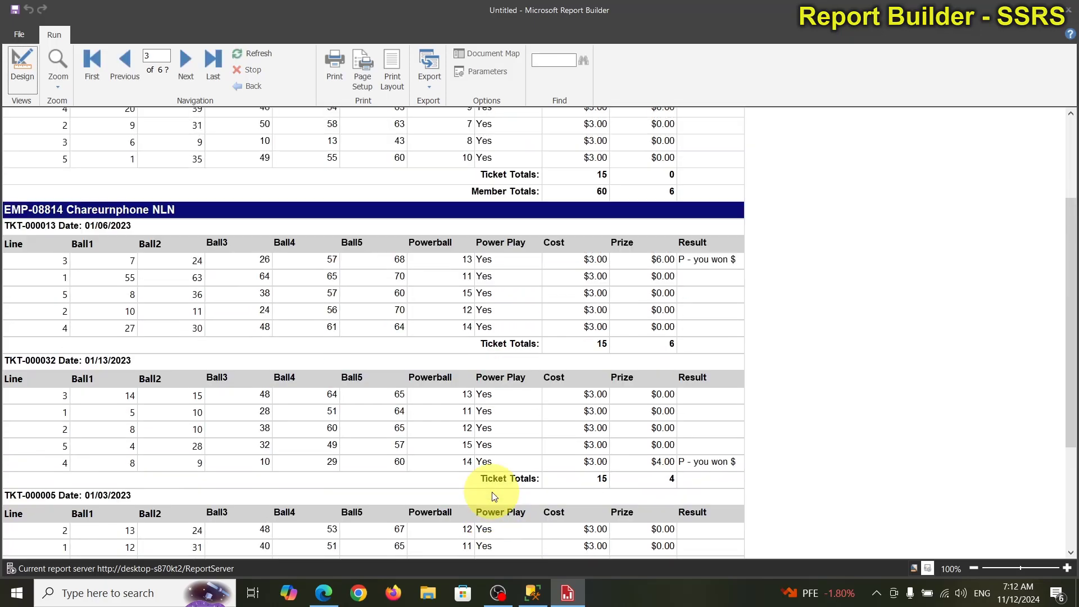
{"action": "scroll", "coordinate": [491, 491], "scroll_direction": "up", "scroll_amount": 15}
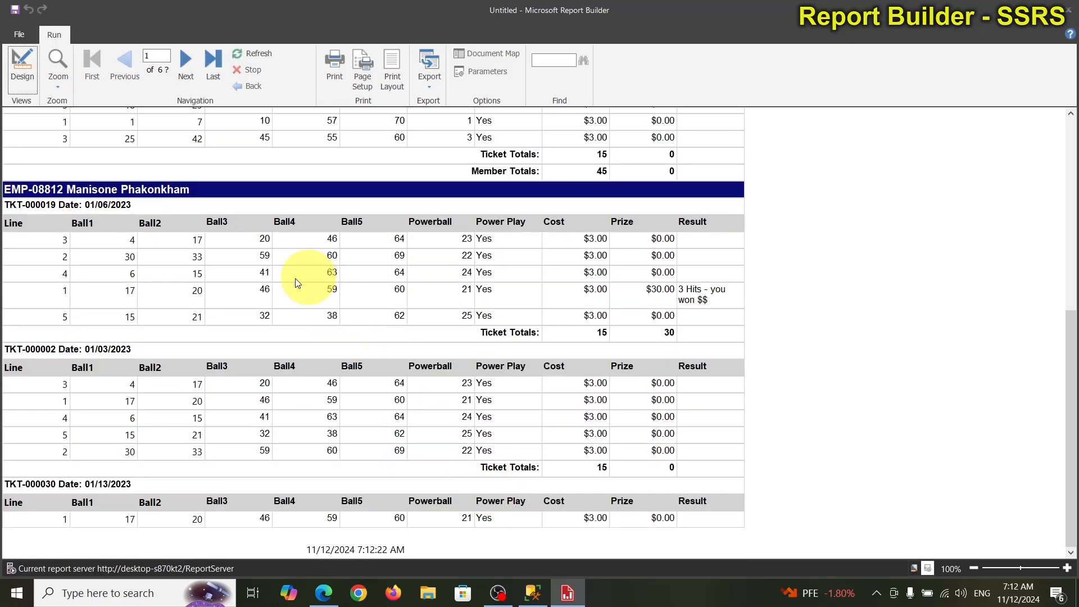
{"action": "scroll", "coordinate": [225, 308], "scroll_direction": "up", "scroll_amount": 8}
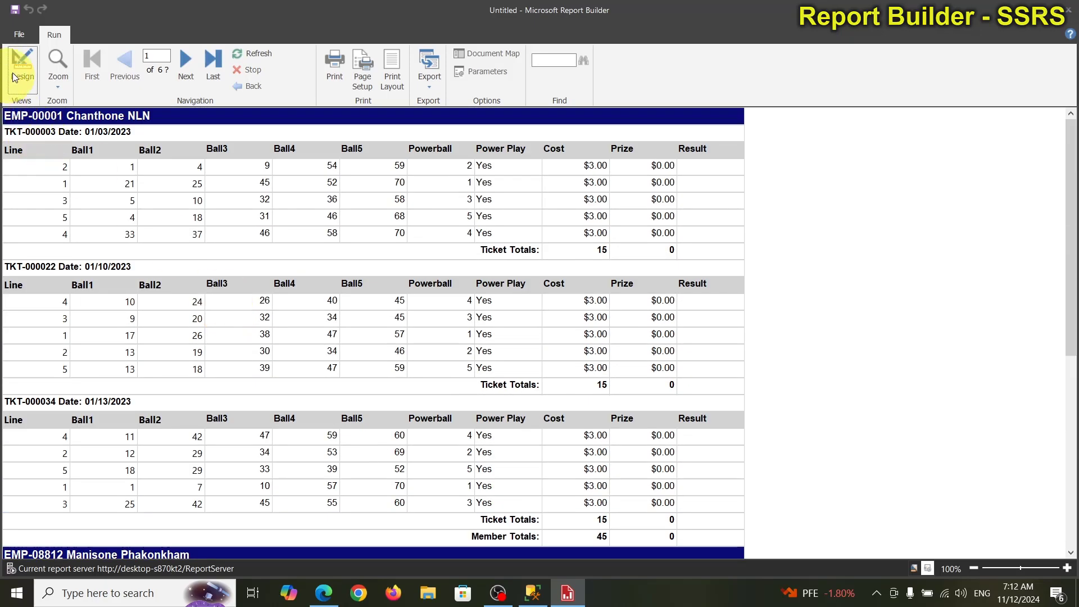
Return to the report design and center the header and detail cells from Line through Power Play.
{"action": "left_click", "coordinate": [12, 73]}
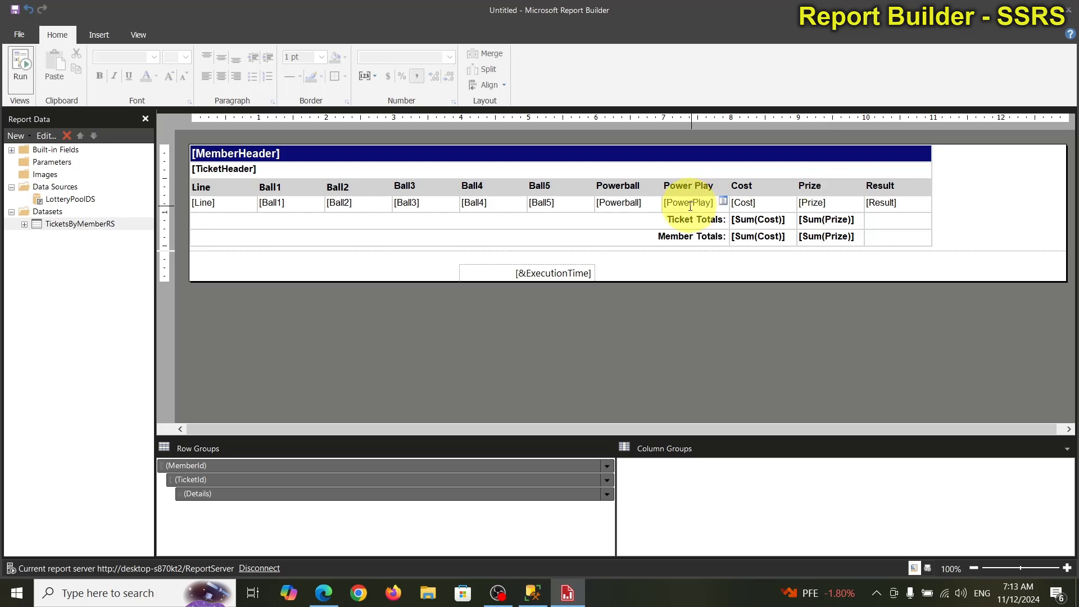
{"action": "left_click_drag", "start_coordinate": [238, 190], "coordinate": [714, 216]}
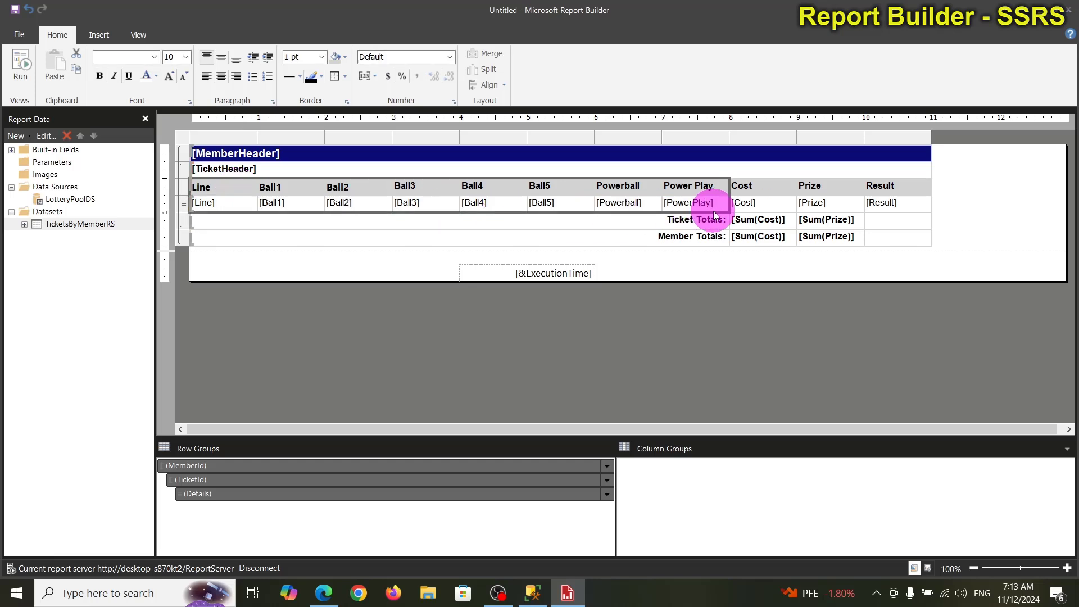
{"action": "left_click", "coordinate": [220, 81]}
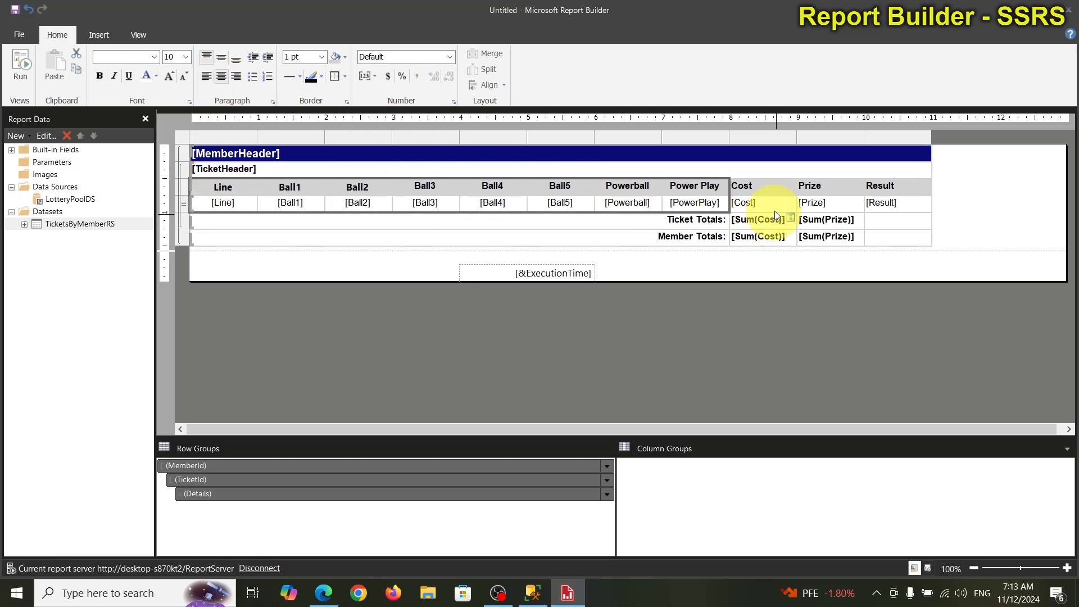
Center the Cost and Prize column headers.
{"action": "left_click", "coordinate": [766, 191]}
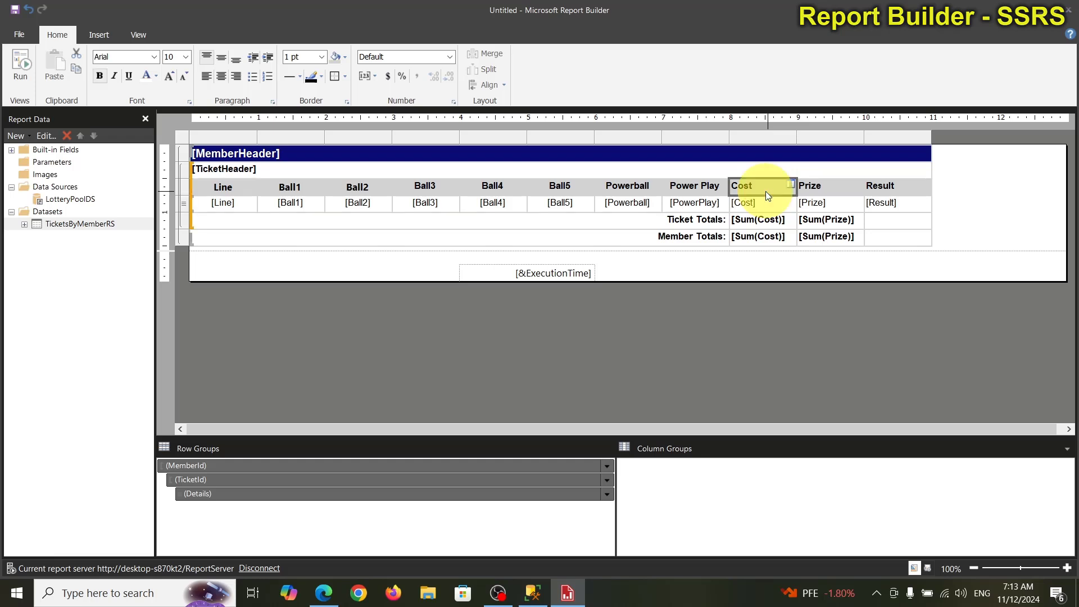
{"action": "left_click", "coordinate": [828, 191], "text": "ctrl"}
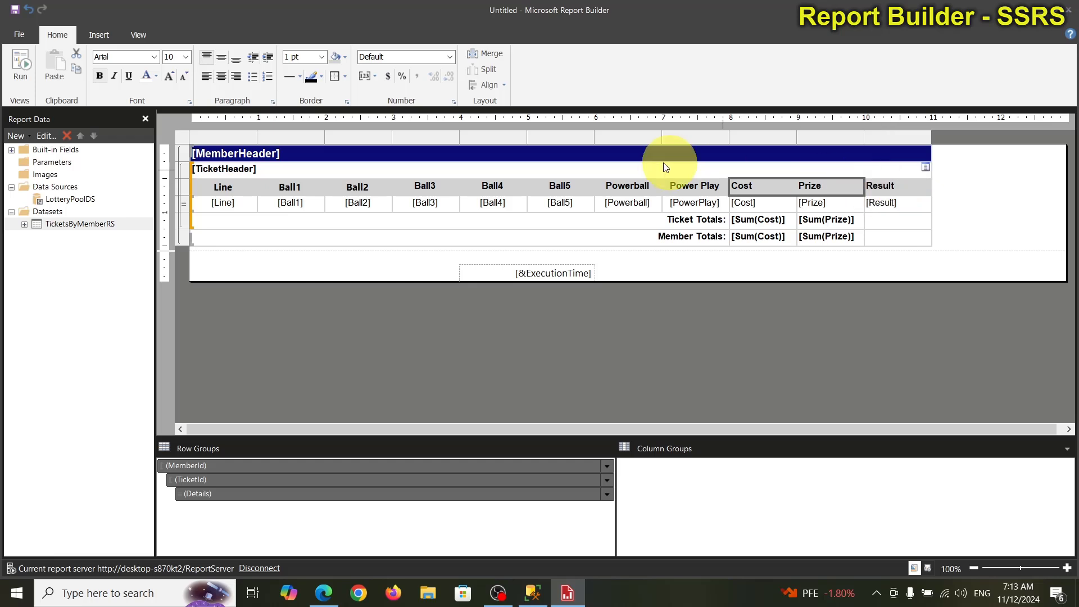
{"action": "left_click", "coordinate": [224, 76]}
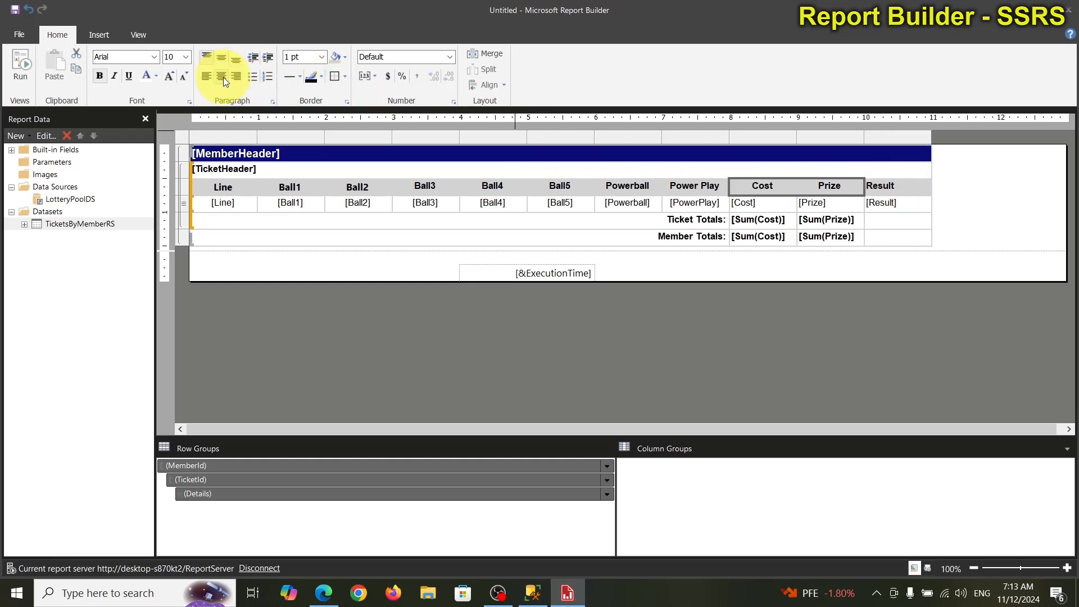
{"action": "left_click", "coordinate": [326, 332]}
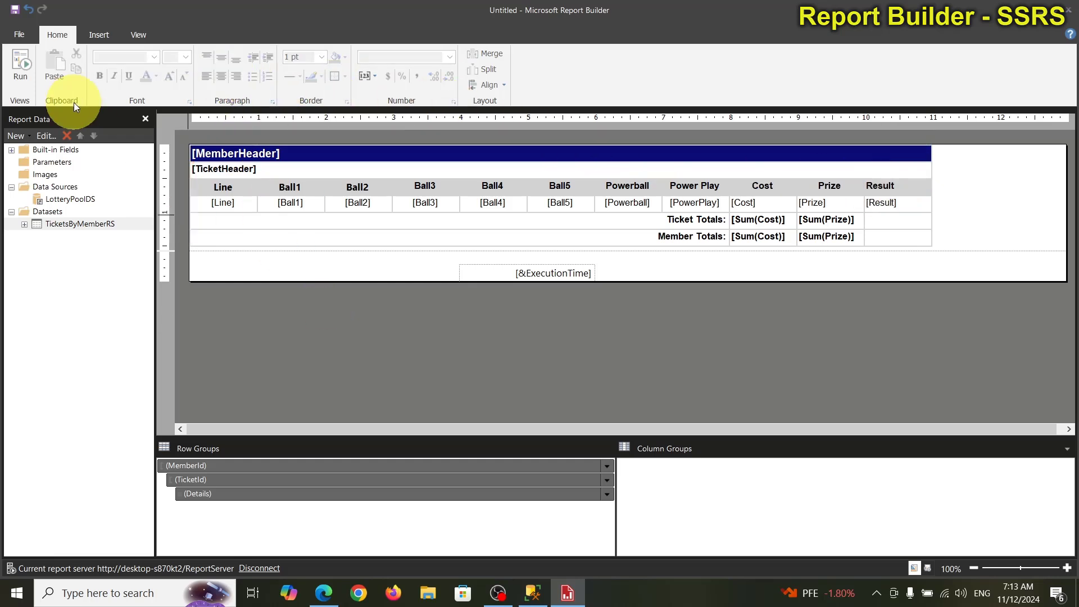
Run the report and review the alignment of the columns and headers across its pages.
{"action": "left_click", "coordinate": [21, 65]}
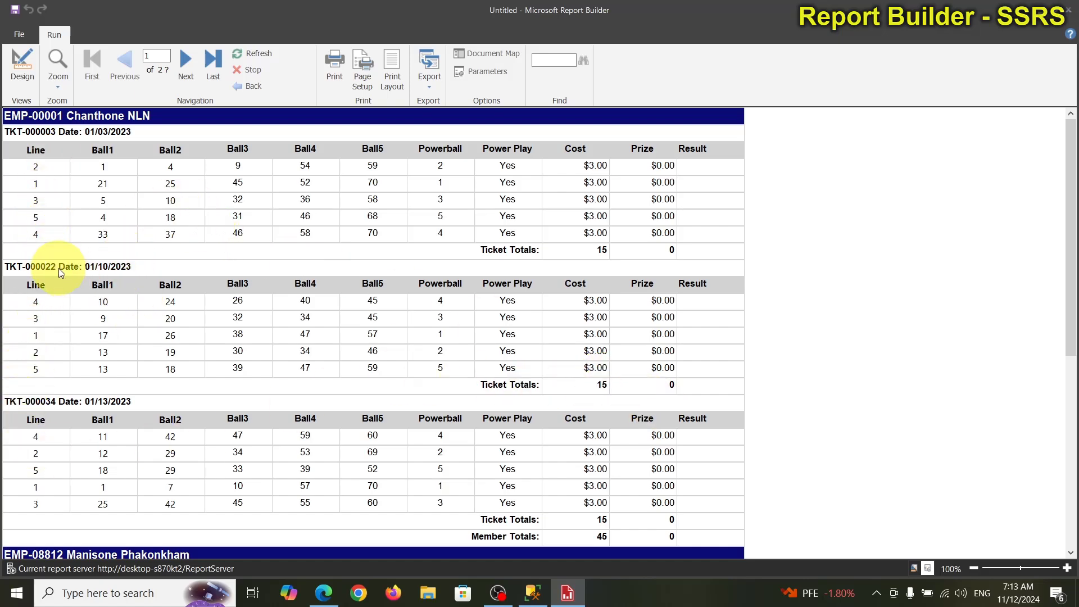
{"action": "scroll", "coordinate": [59, 268], "scroll_direction": "down", "scroll_amount": 10}
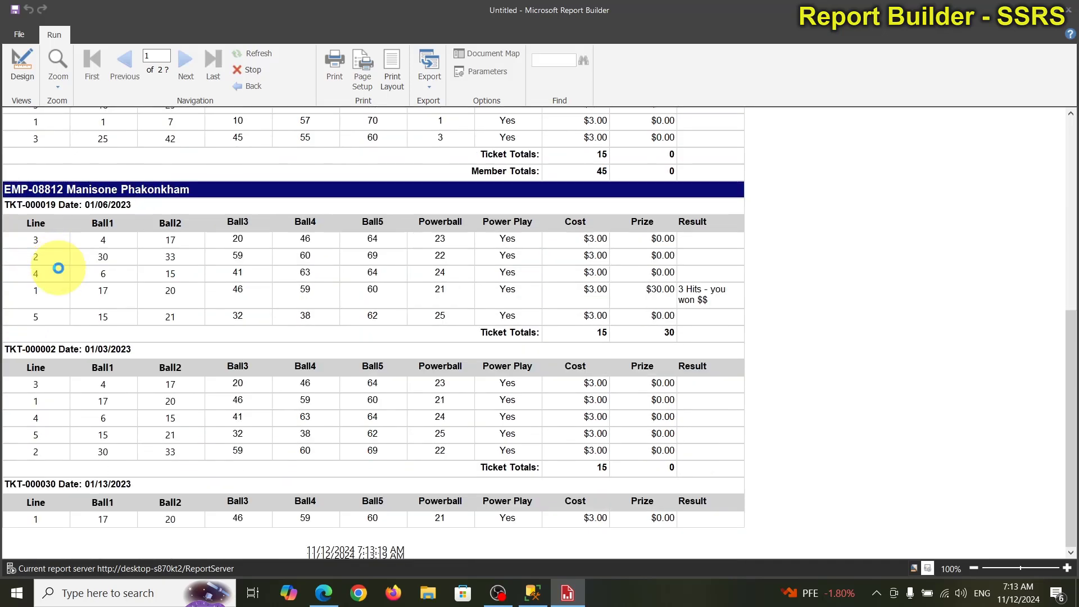
{"action": "scroll", "coordinate": [58, 268], "scroll_direction": "down", "scroll_amount": 5}
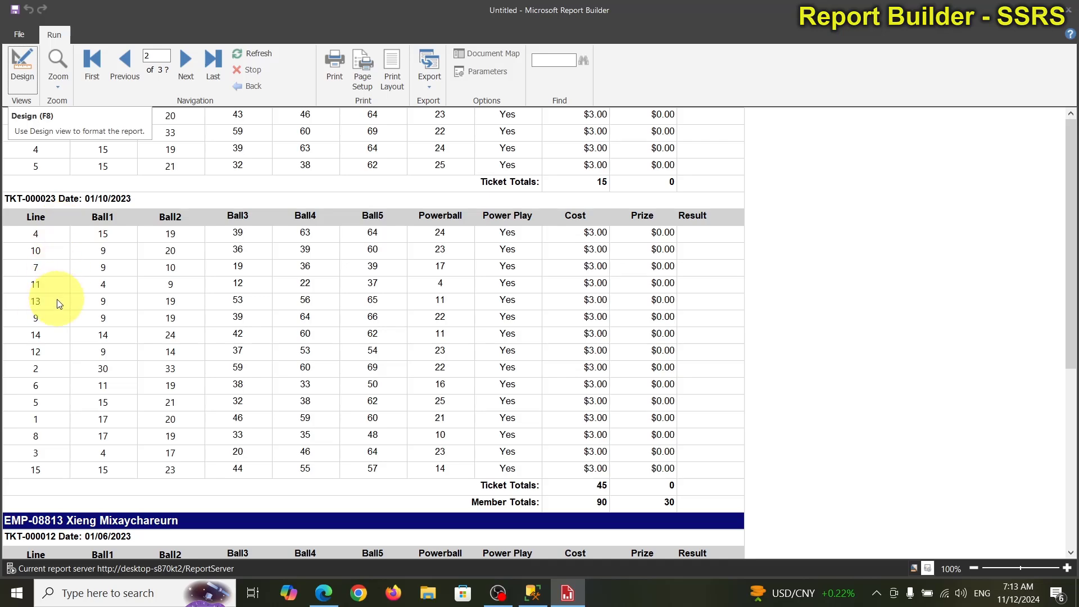
{"action": "scroll", "coordinate": [56, 298], "scroll_direction": "up", "scroll_amount": 8}
{"action": "scroll", "coordinate": [83, 270], "scroll_direction": "up", "scroll_amount": 4}
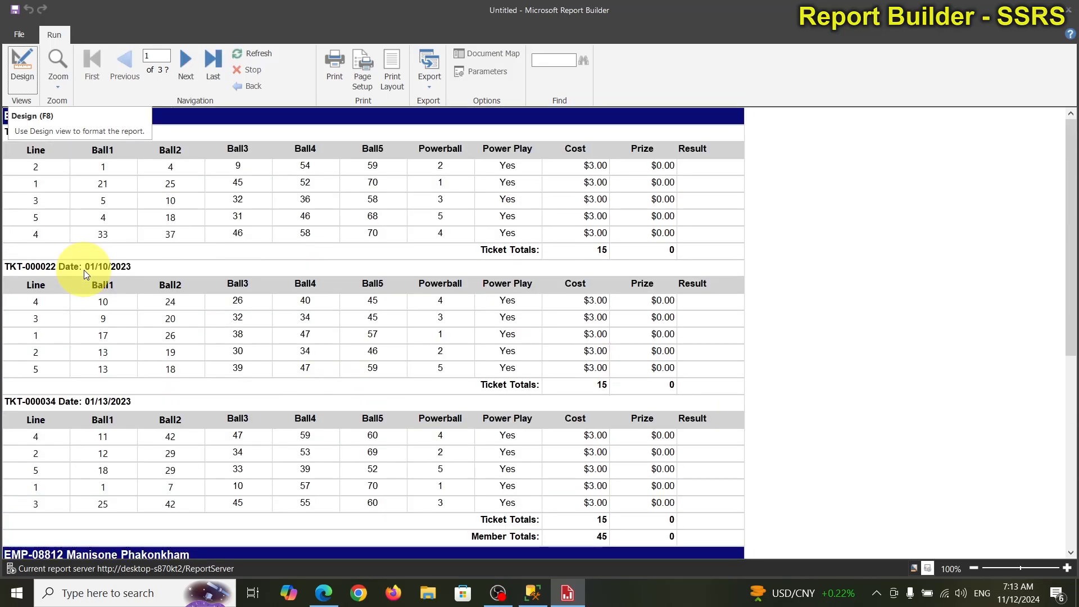
Return to the report design and set the MemberId row group to sort by MemberHeader.
{"action": "left_click", "coordinate": [33, 69]}
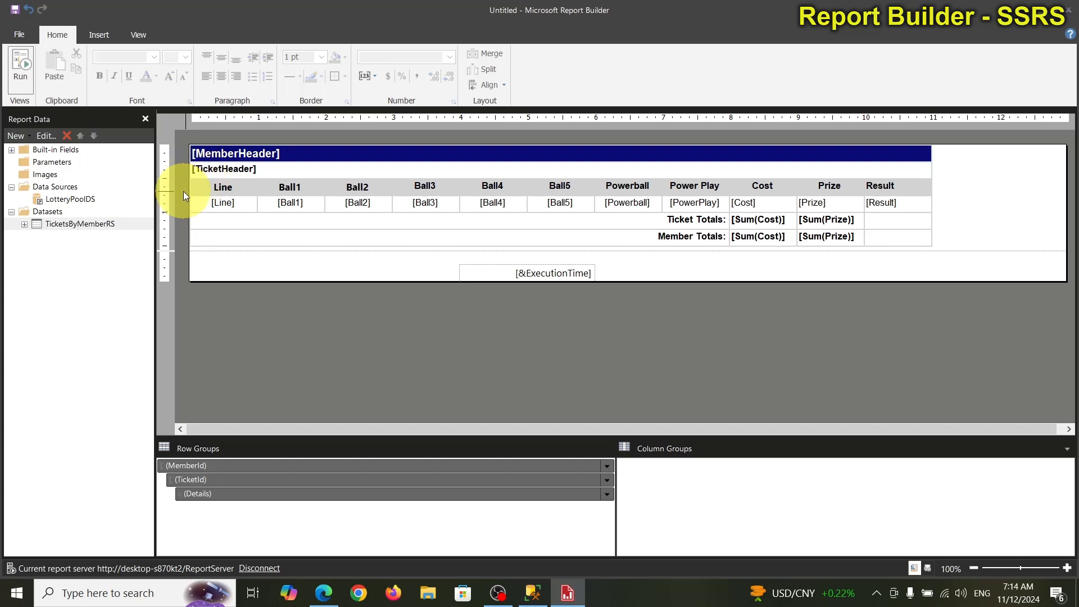
{"action": "left_click", "coordinate": [216, 202]}
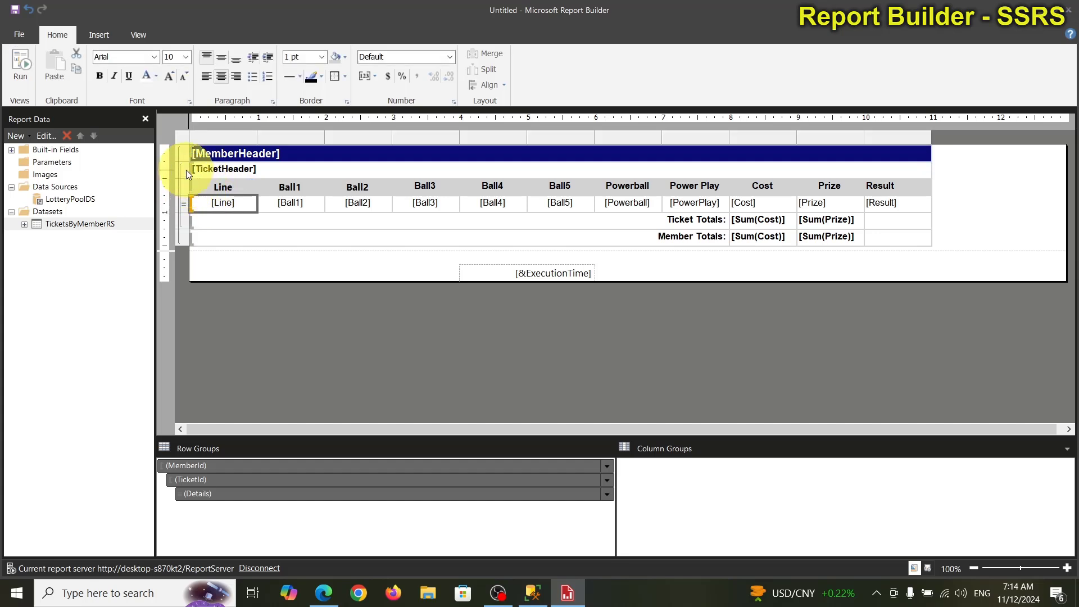
{"action": "left_click", "coordinate": [183, 160]}
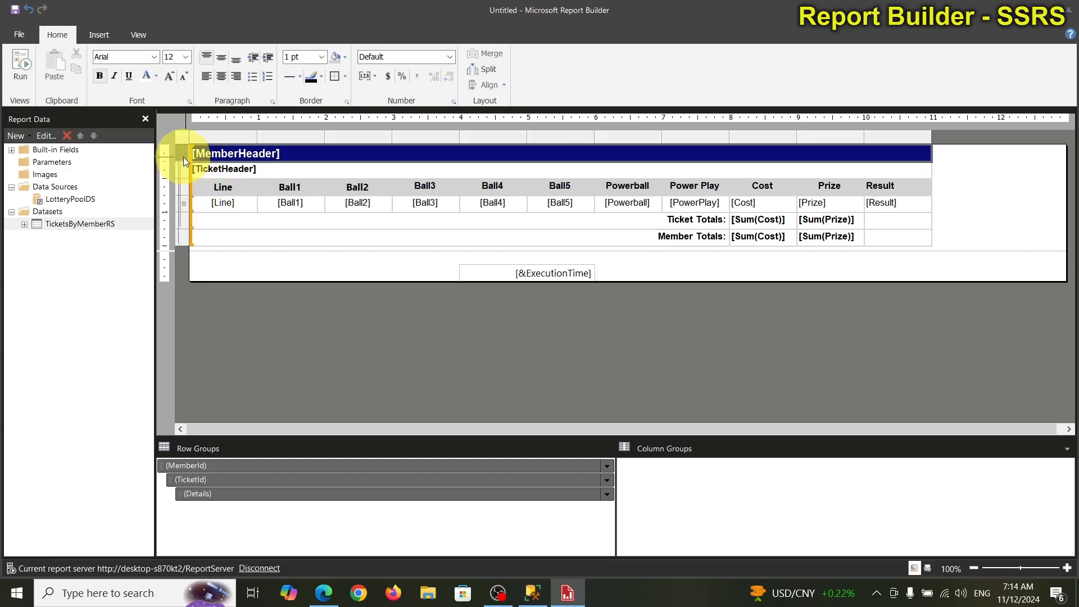
{"action": "right_click", "coordinate": [184, 160]}
{"action": "mouse_move", "coordinate": [241, 213]}
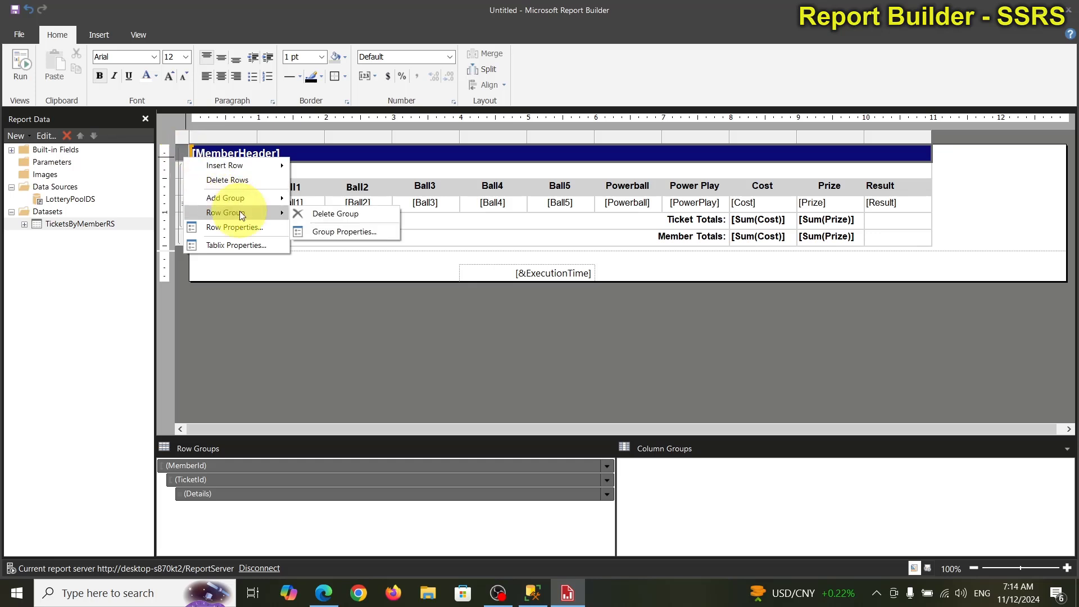
{"action": "left_click", "coordinate": [323, 232]}
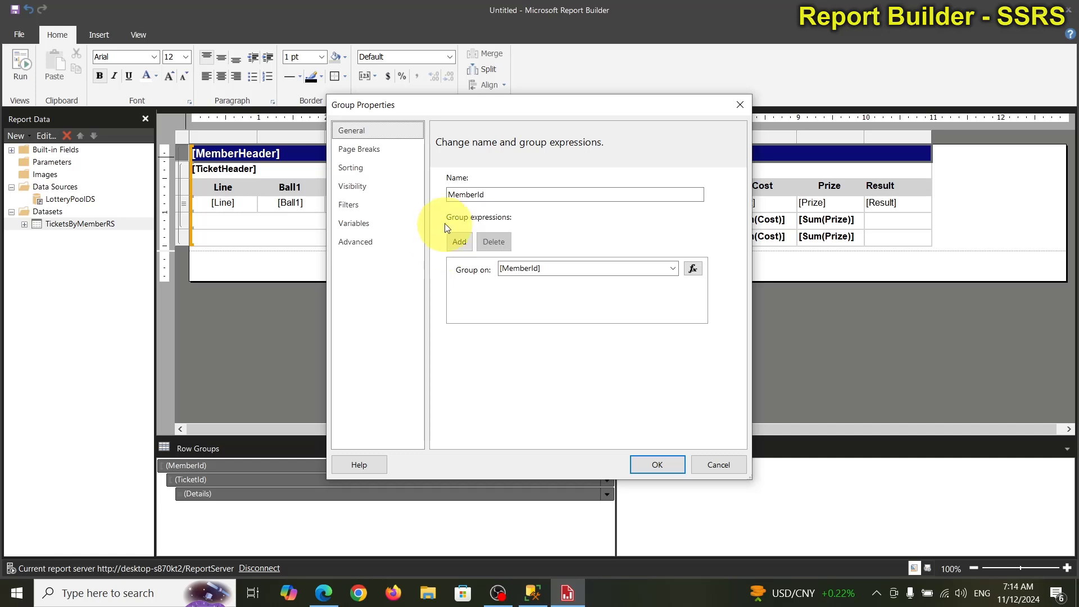
{"action": "left_click", "coordinate": [369, 168]}
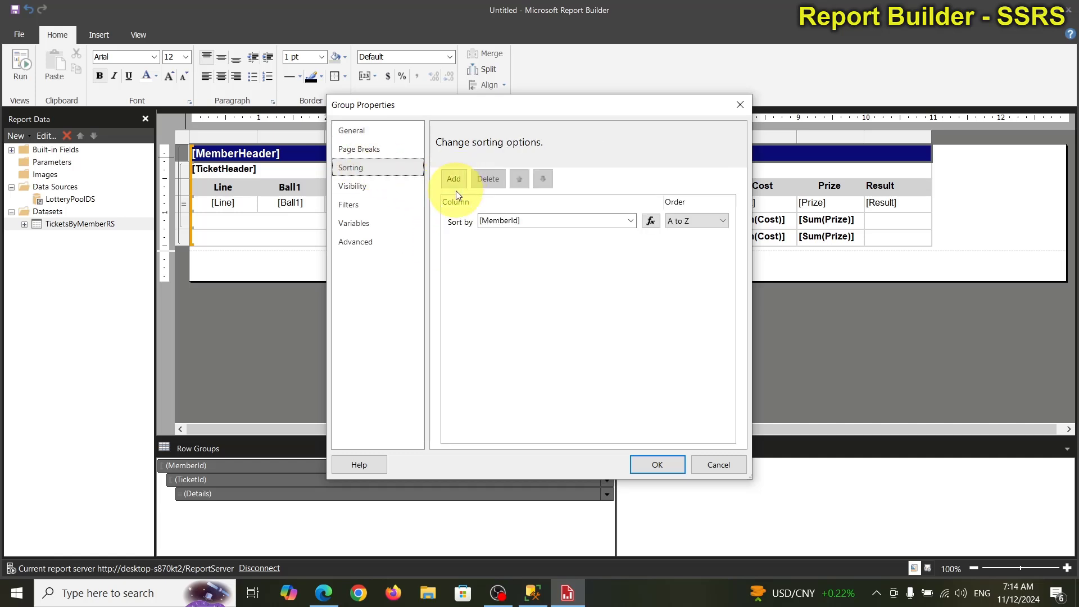
{"action": "left_click", "coordinate": [456, 221]}
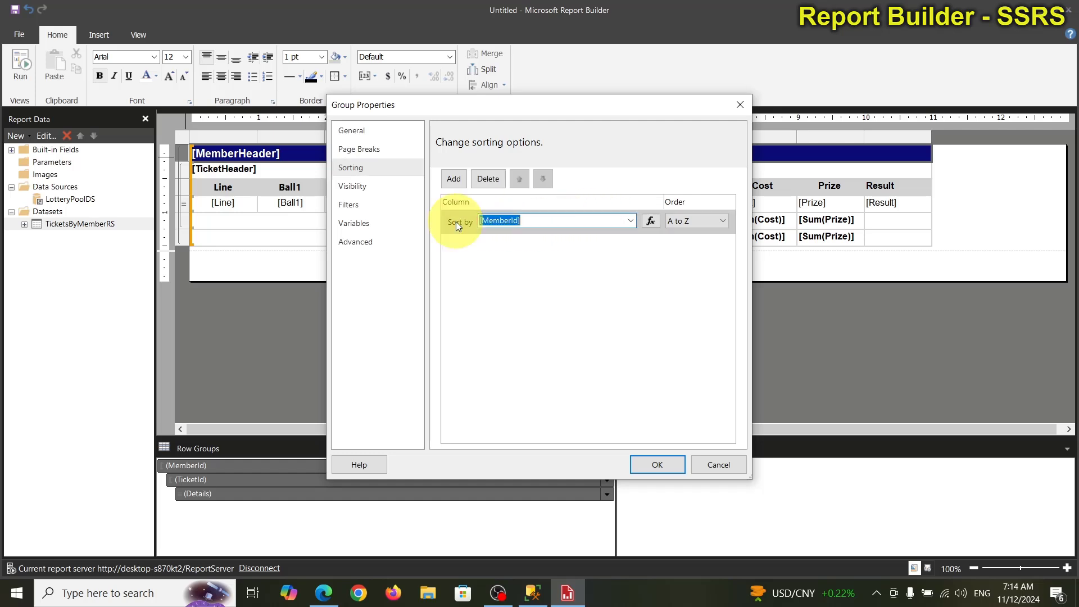
{"action": "left_click", "coordinate": [632, 221]}
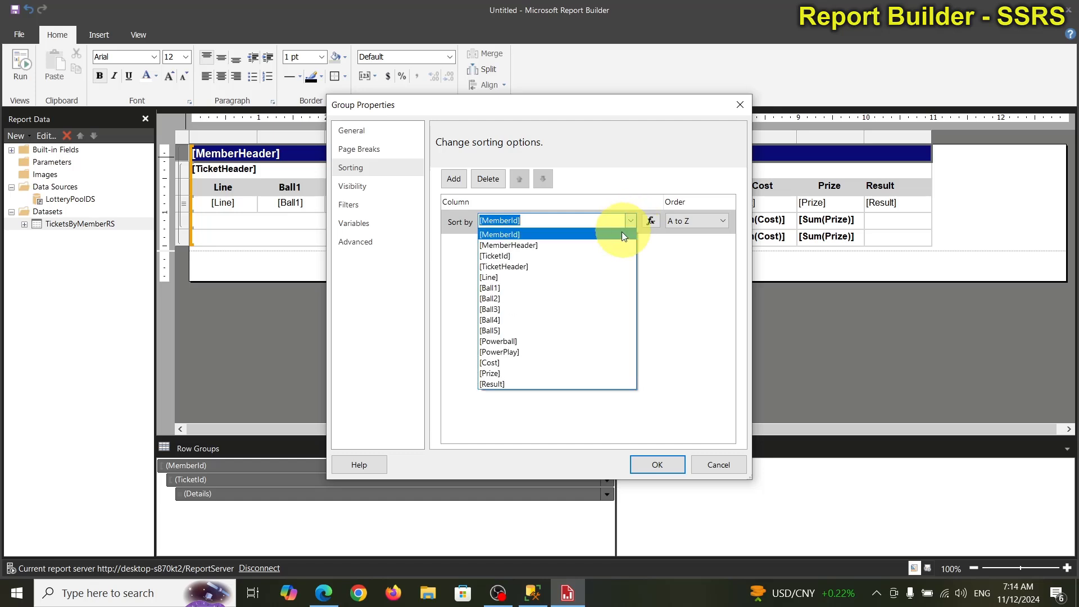
{"action": "left_click", "coordinate": [604, 244]}
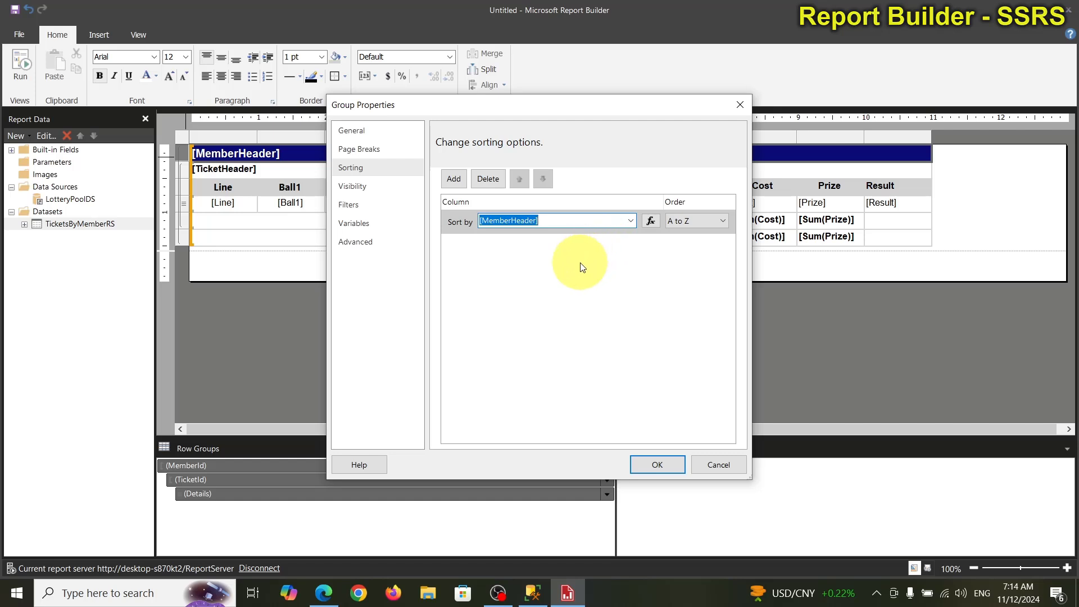
Add Line as a second A to Z sort level of the MemberId group, apply the sorting and run the report.
{"action": "left_click", "coordinate": [453, 178]}
{"action": "left_click", "coordinate": [630, 246]}
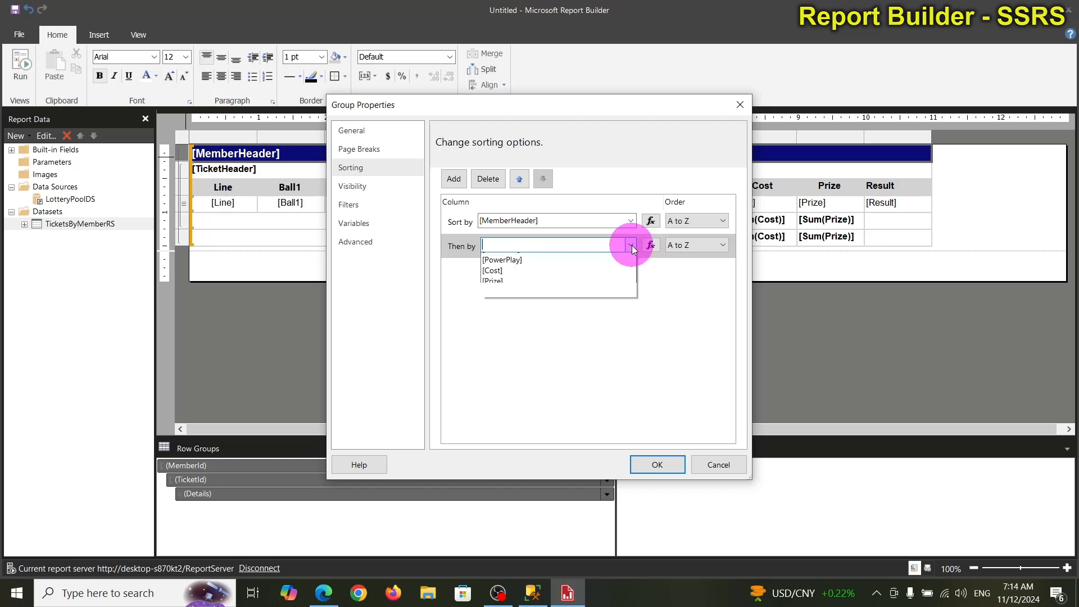
{"action": "left_click", "coordinate": [578, 305]}
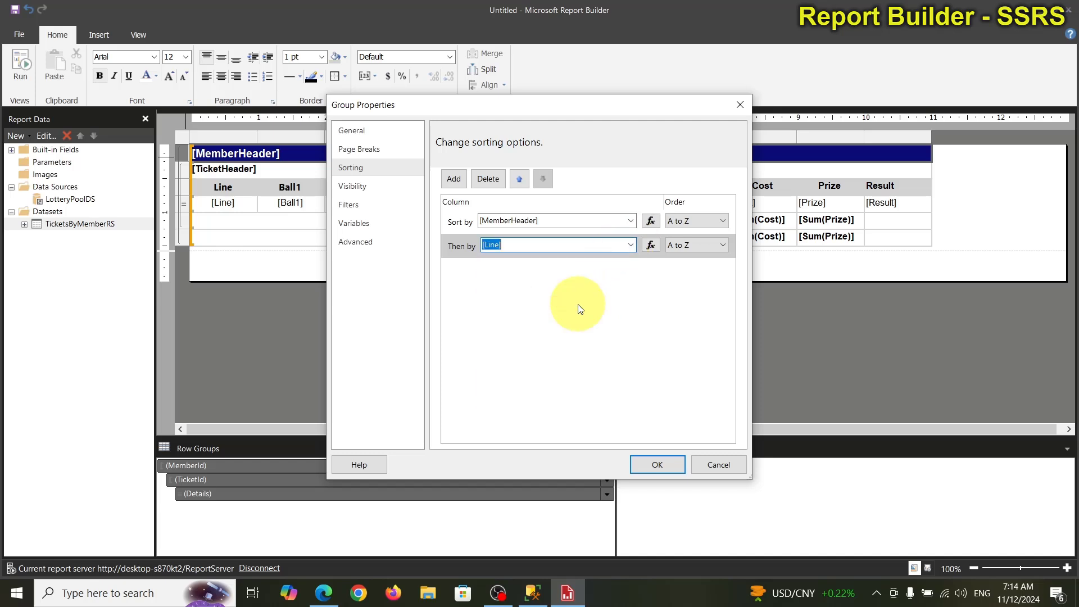
{"action": "left_click", "coordinate": [645, 470]}
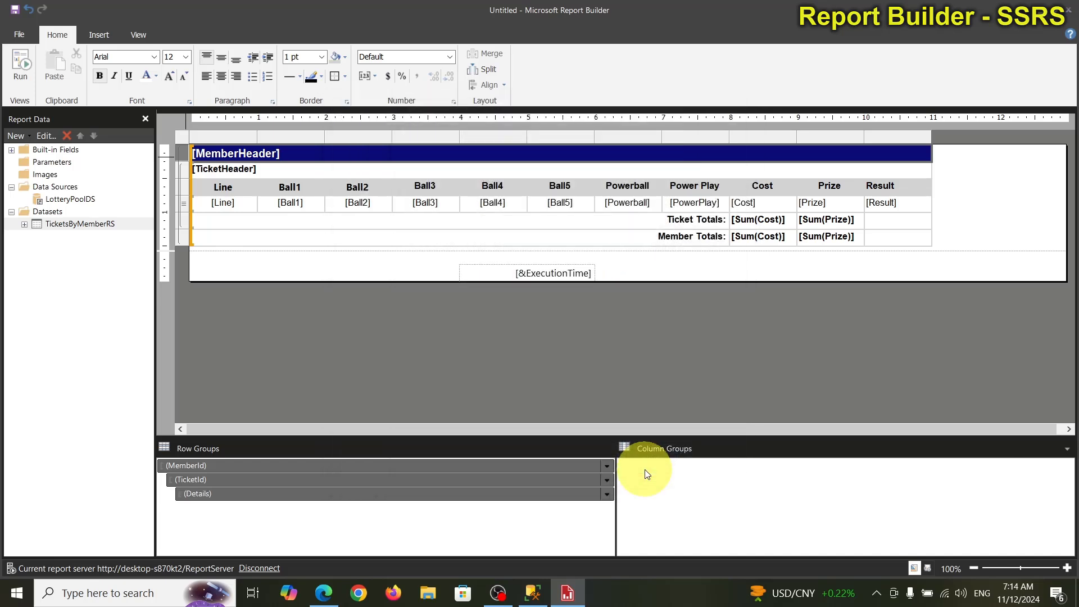
{"action": "left_click", "coordinate": [28, 62]}
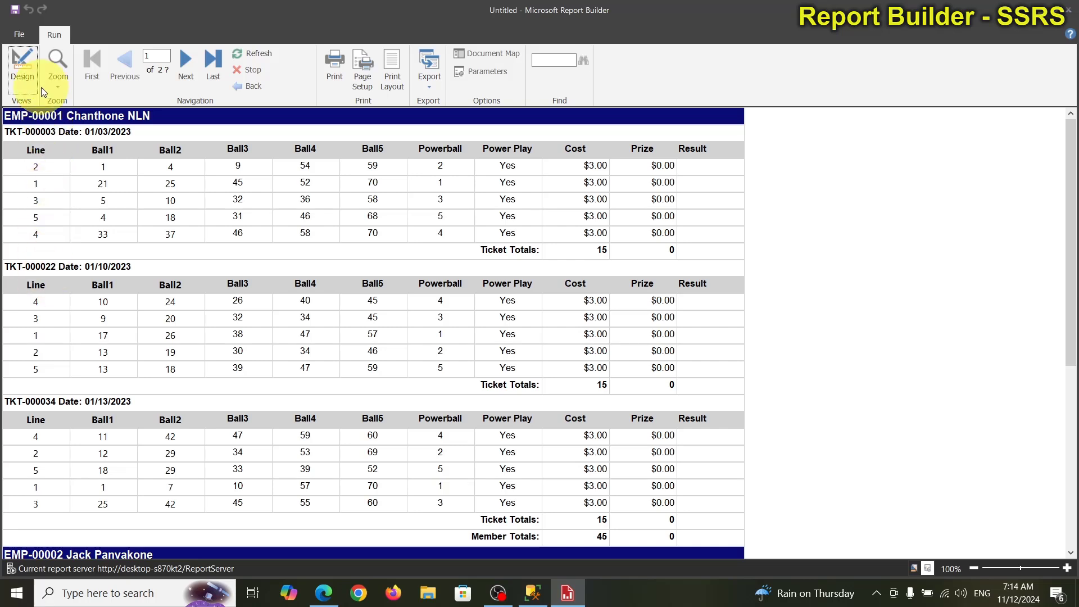
Return to the report design and delete the Line sort level from the MemberId group.
{"action": "left_click", "coordinate": [21, 58]}
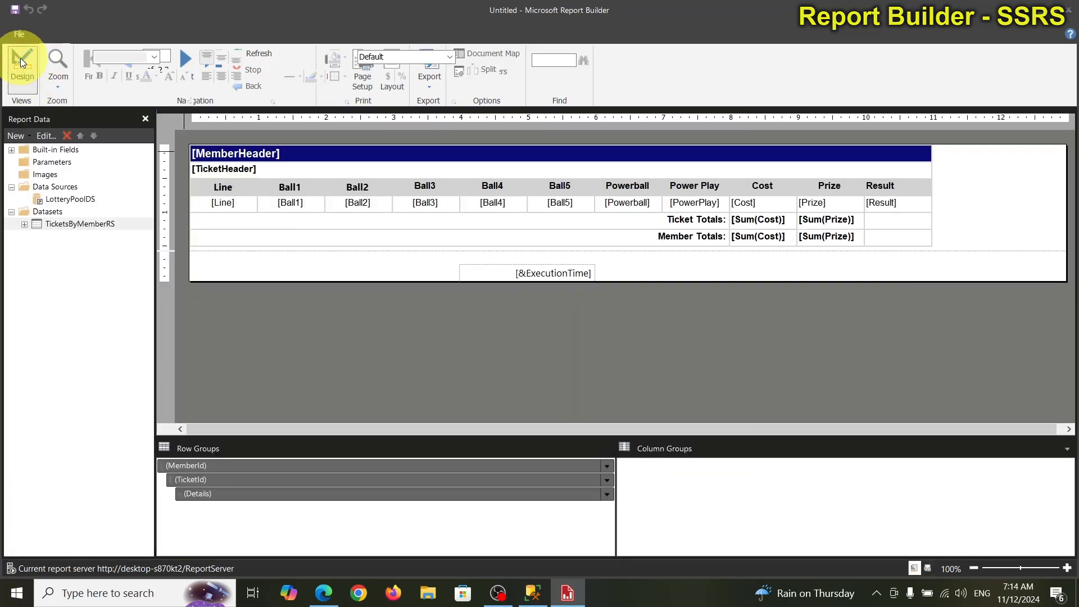
{"action": "double_click", "coordinate": [205, 168]}
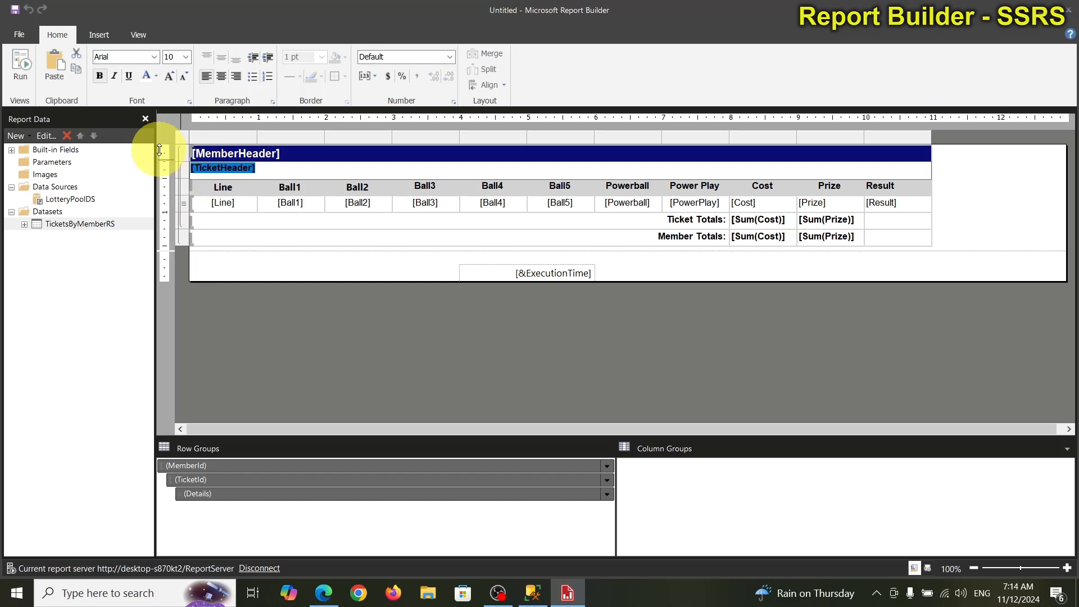
{"action": "left_click", "coordinate": [181, 153]}
{"action": "right_click", "coordinate": [181, 153]}
{"action": "mouse_move", "coordinate": [236, 164]}
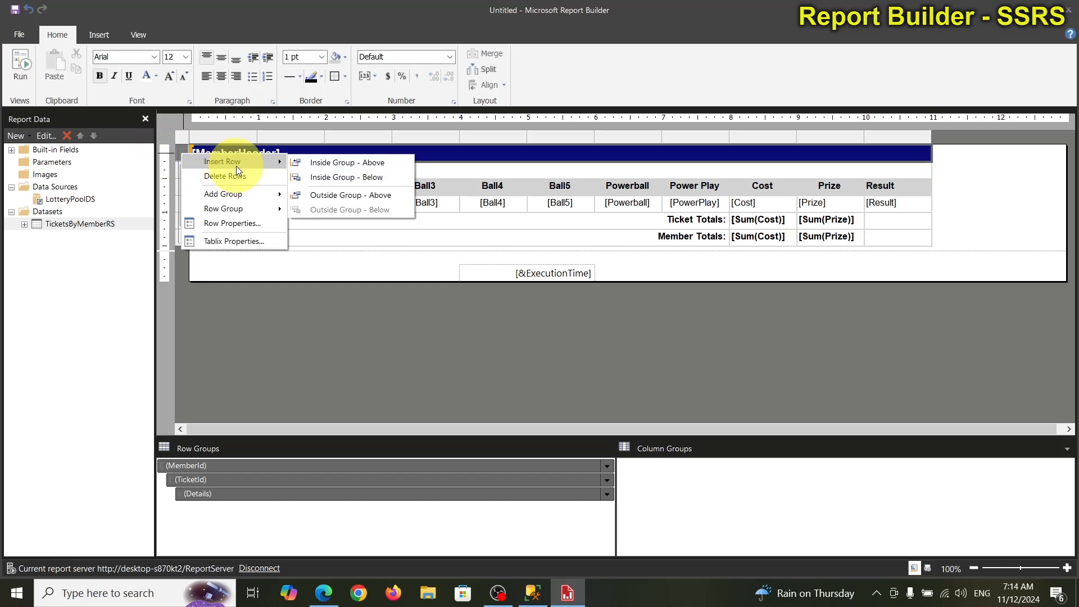
{"action": "mouse_move", "coordinate": [263, 211]}
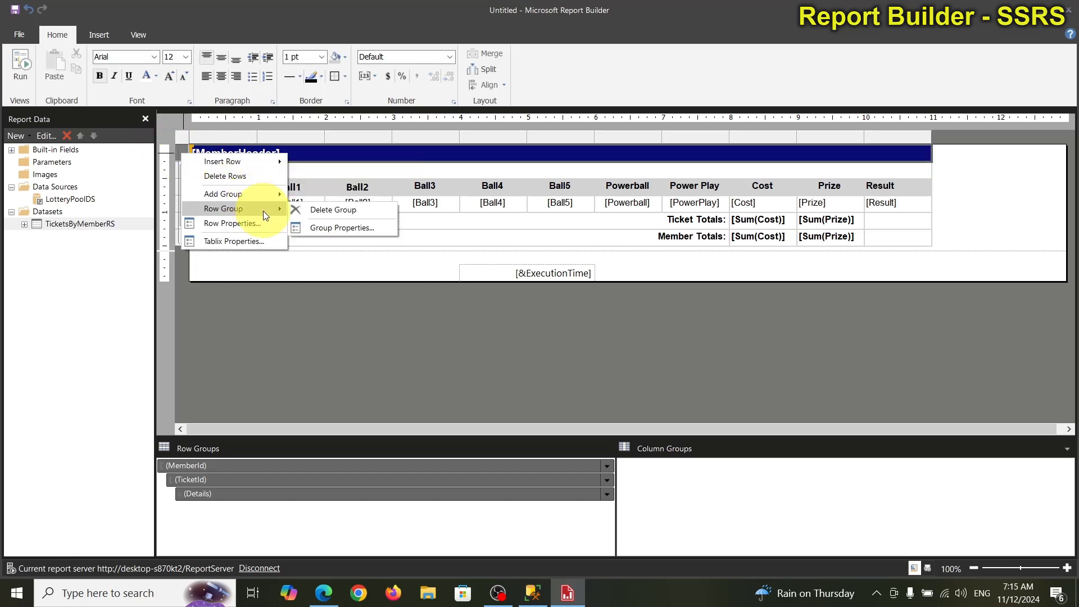
{"action": "left_click", "coordinate": [337, 228]}
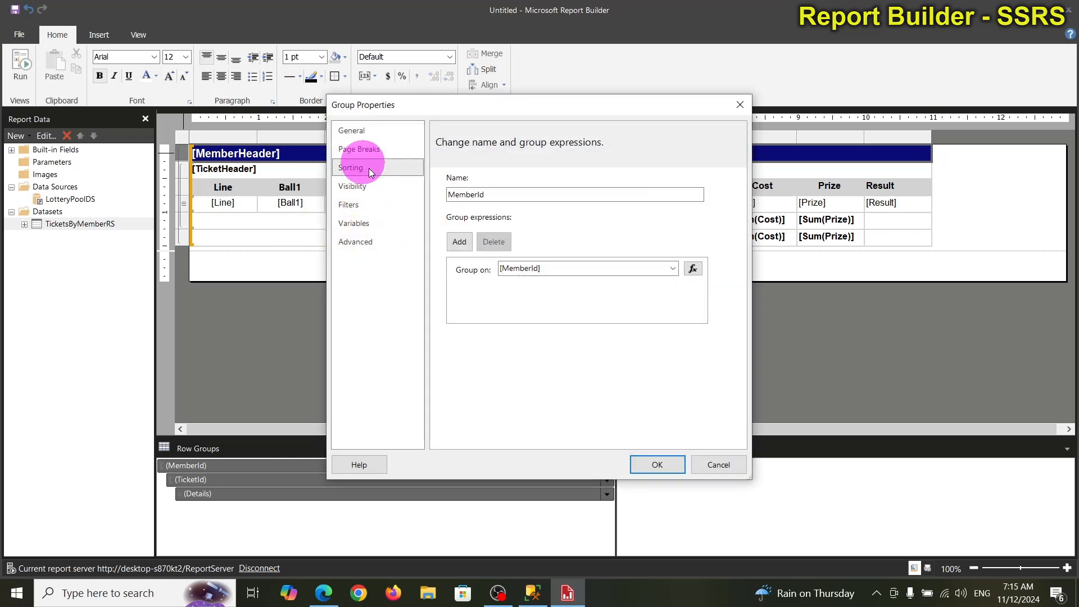
{"action": "left_click", "coordinate": [370, 172]}
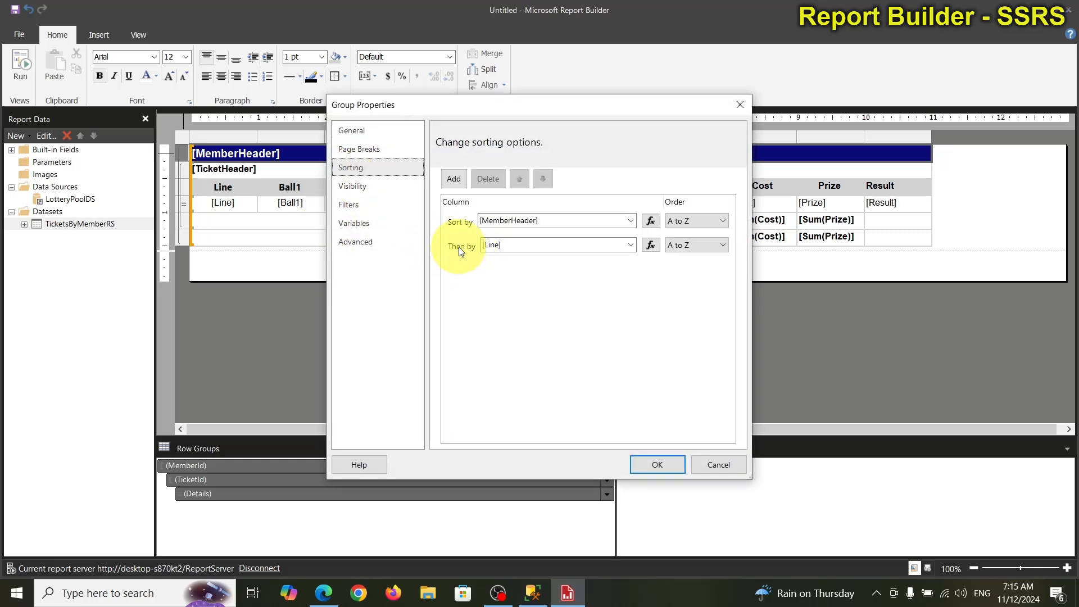
{"action": "left_click", "coordinate": [460, 251]}
{"action": "left_click", "coordinate": [487, 179]}
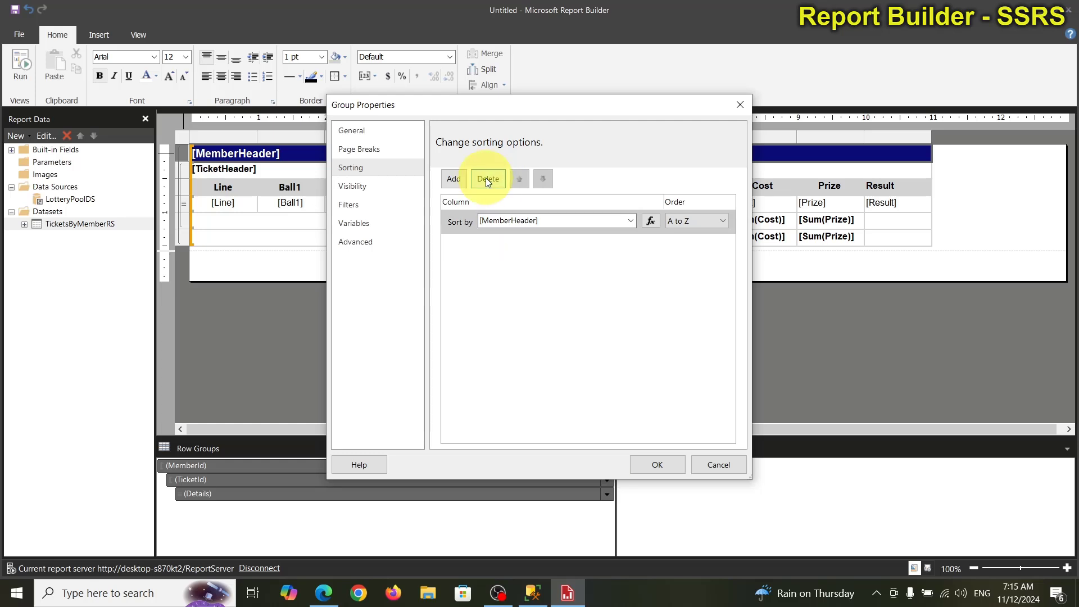
{"action": "left_click", "coordinate": [657, 465]}
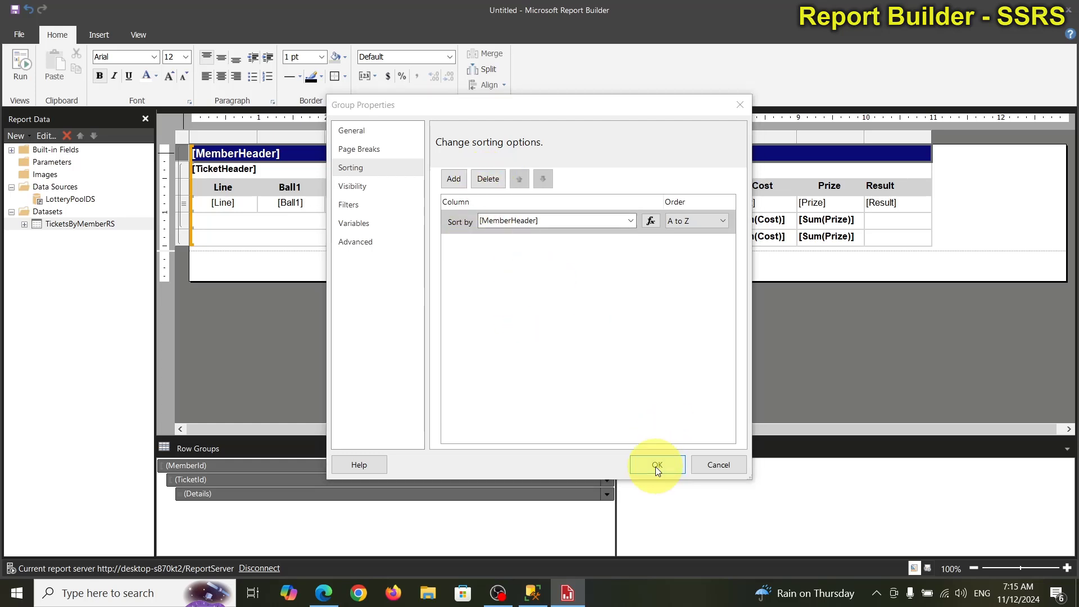
{"action": "left_click", "coordinate": [180, 171]}
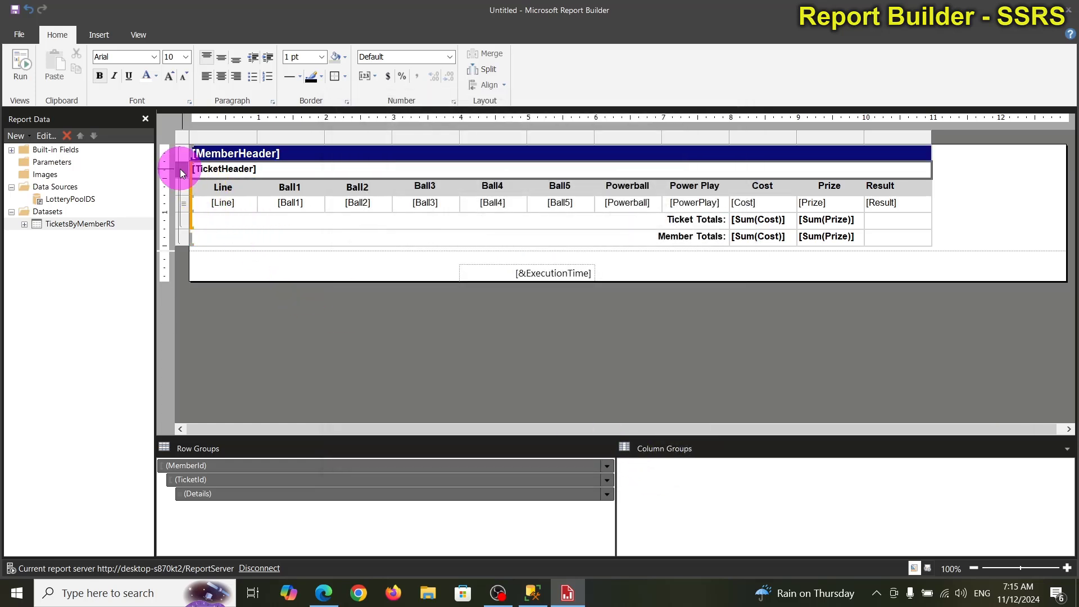
{"action": "right_click", "coordinate": [180, 170]}
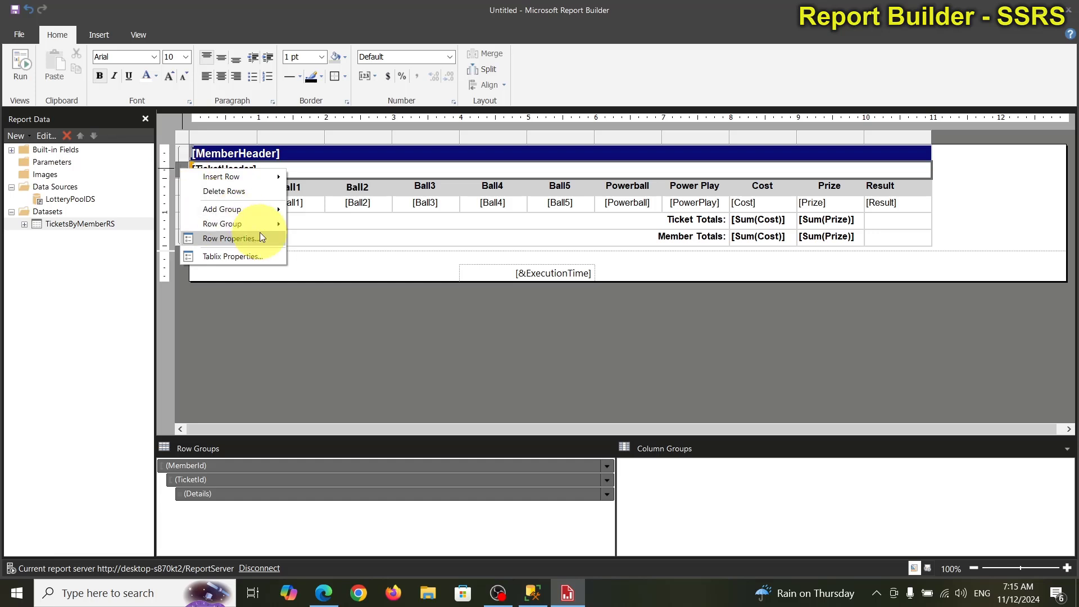
{"action": "mouse_move", "coordinate": [260, 227]}
{"action": "left_click", "coordinate": [316, 240]}
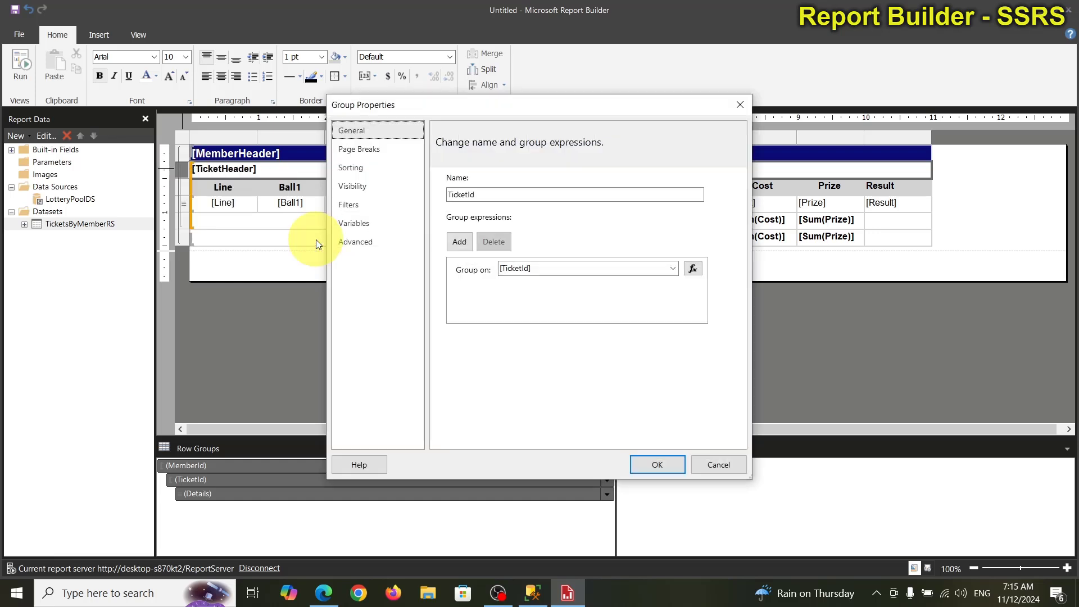
{"action": "left_click", "coordinate": [712, 464]}
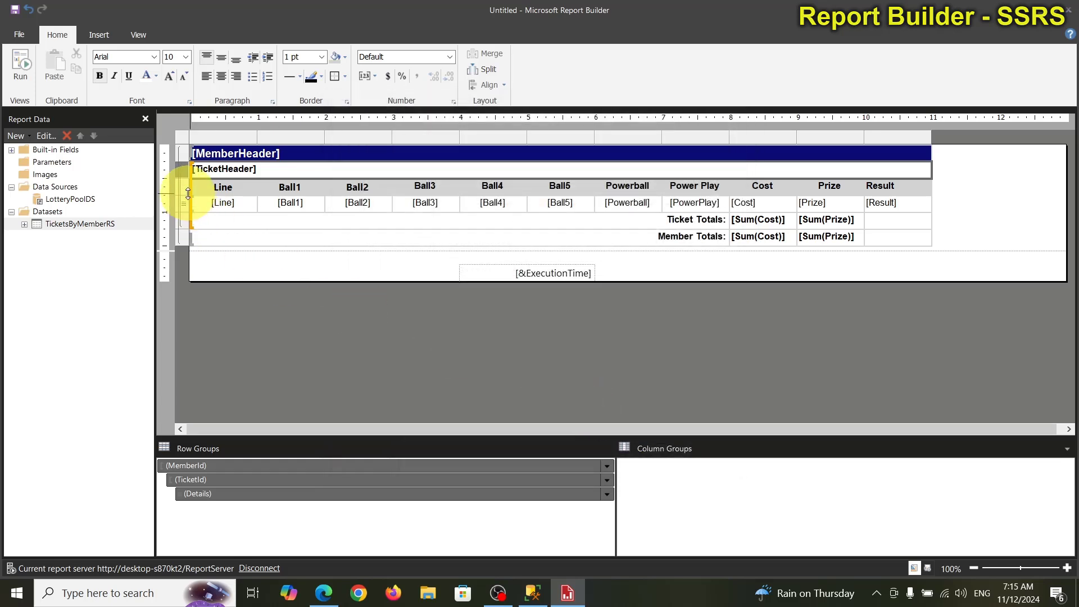
Add a sort by Line, A to Z, to the Details row group.
{"action": "left_click", "coordinate": [188, 206]}
{"action": "right_click", "coordinate": [189, 206]}
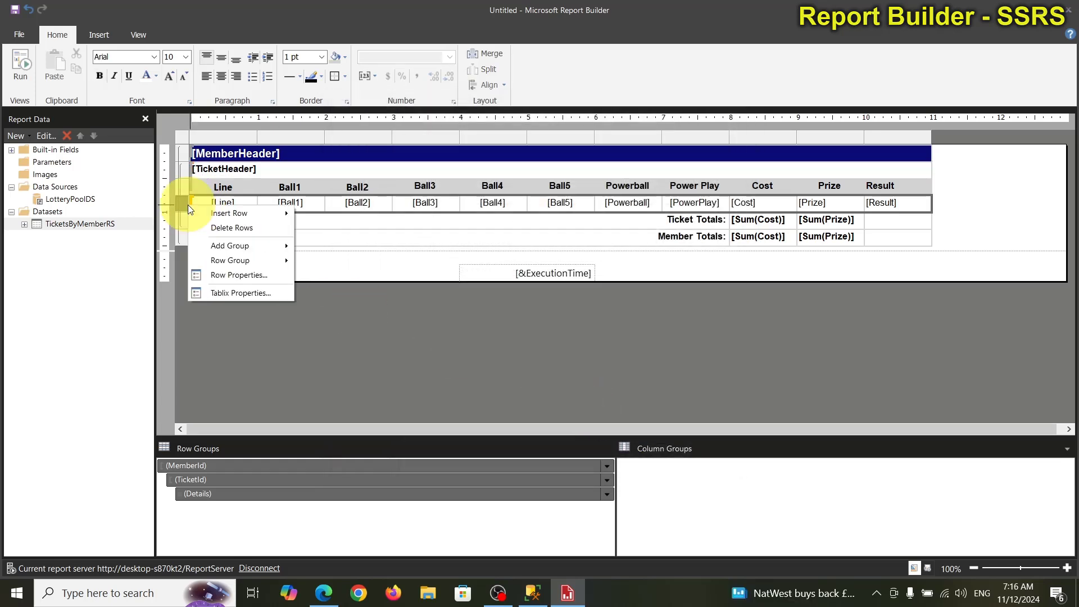
{"action": "mouse_move", "coordinate": [231, 257]}
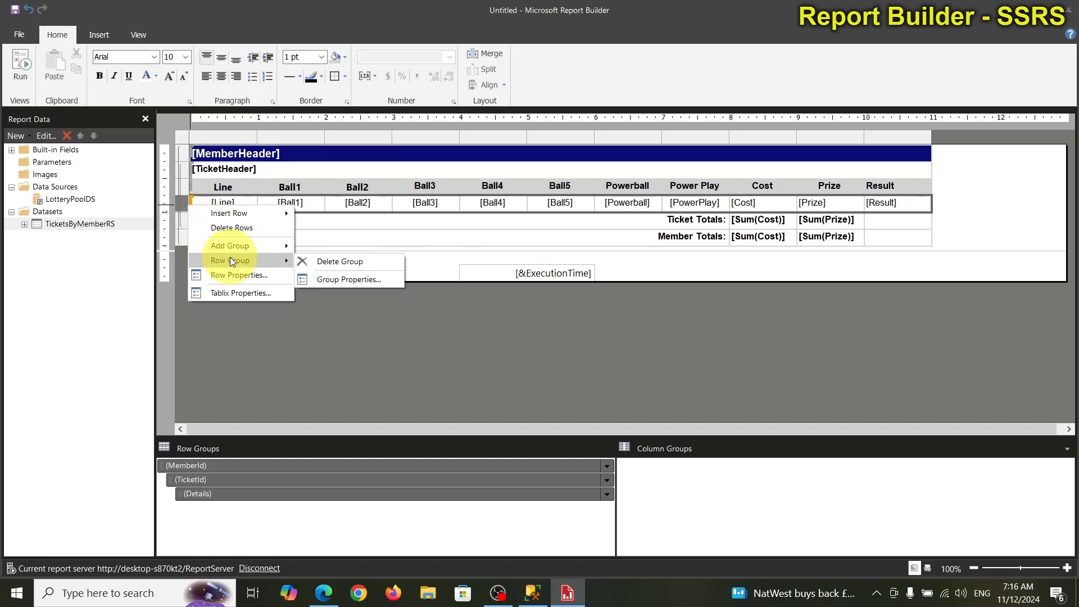
{"action": "left_click", "coordinate": [346, 280]}
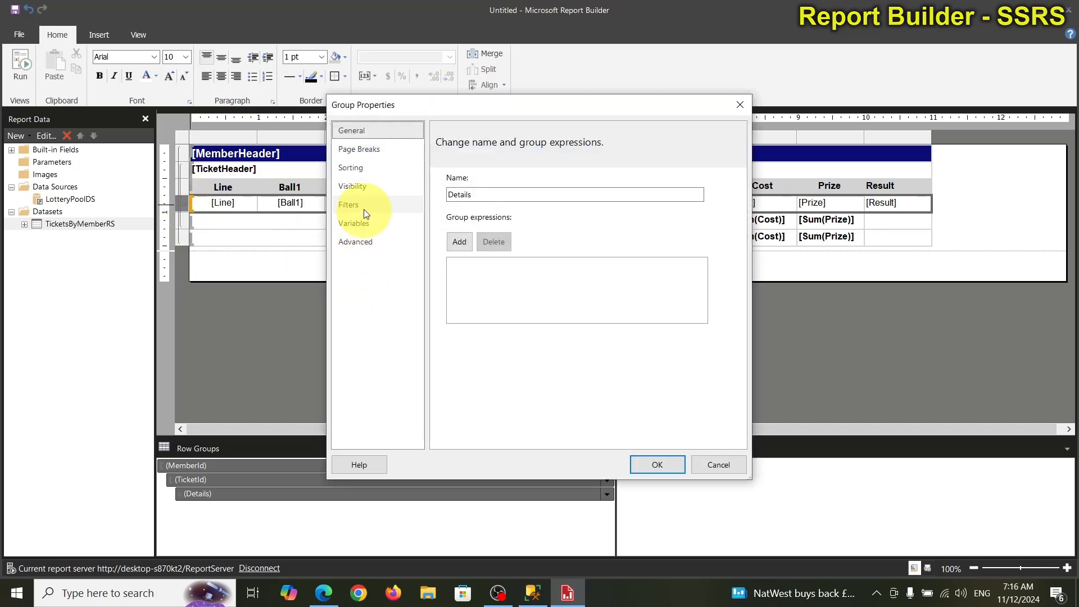
{"action": "left_click", "coordinate": [351, 167]}
{"action": "left_click", "coordinate": [454, 180]}
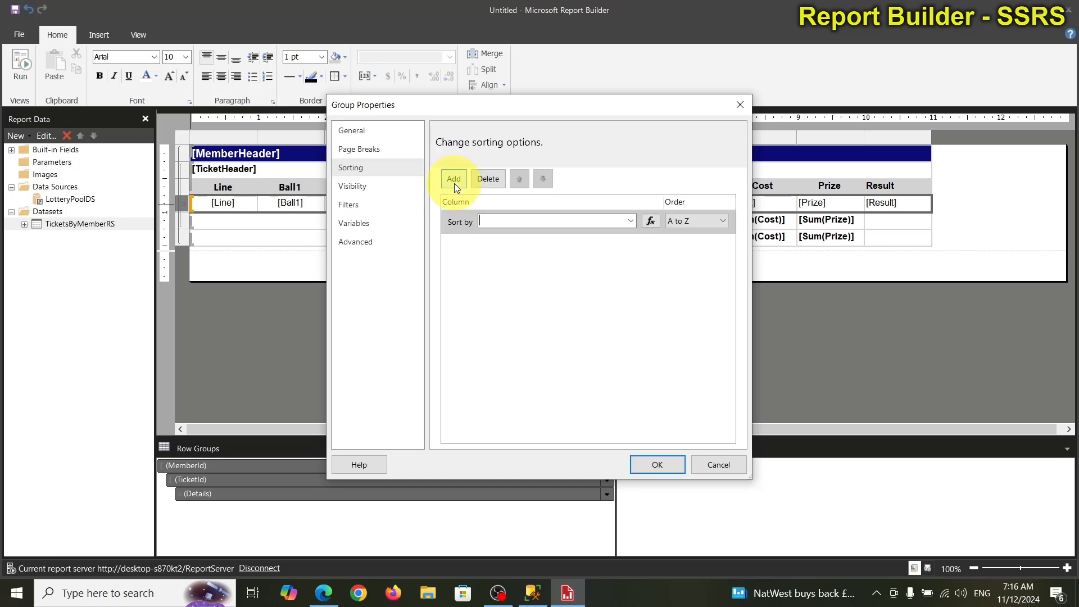
{"action": "left_click", "coordinate": [629, 221]}
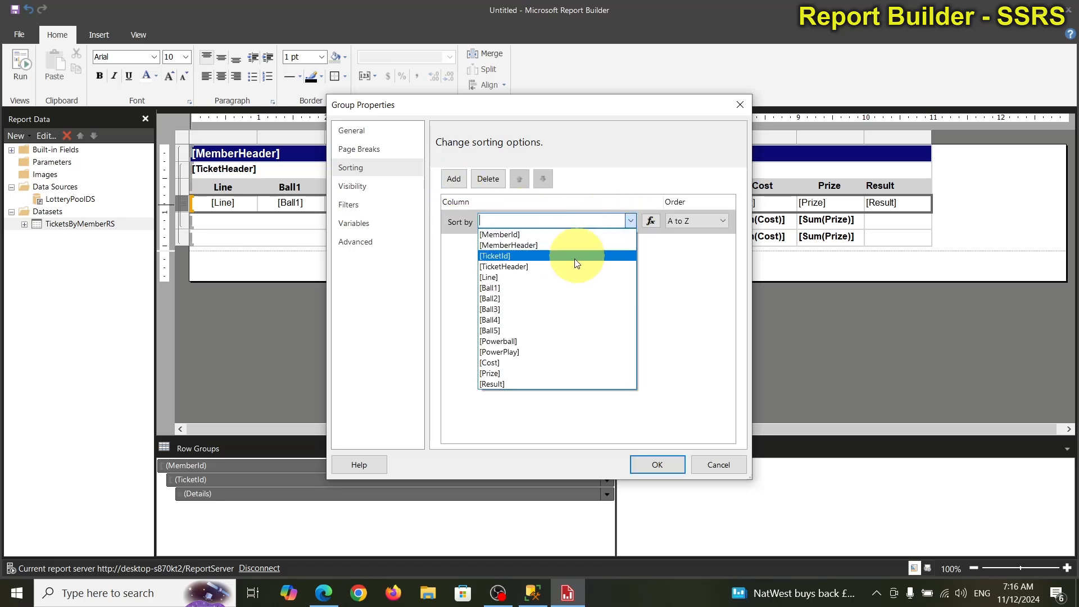
{"action": "left_click", "coordinate": [550, 278]}
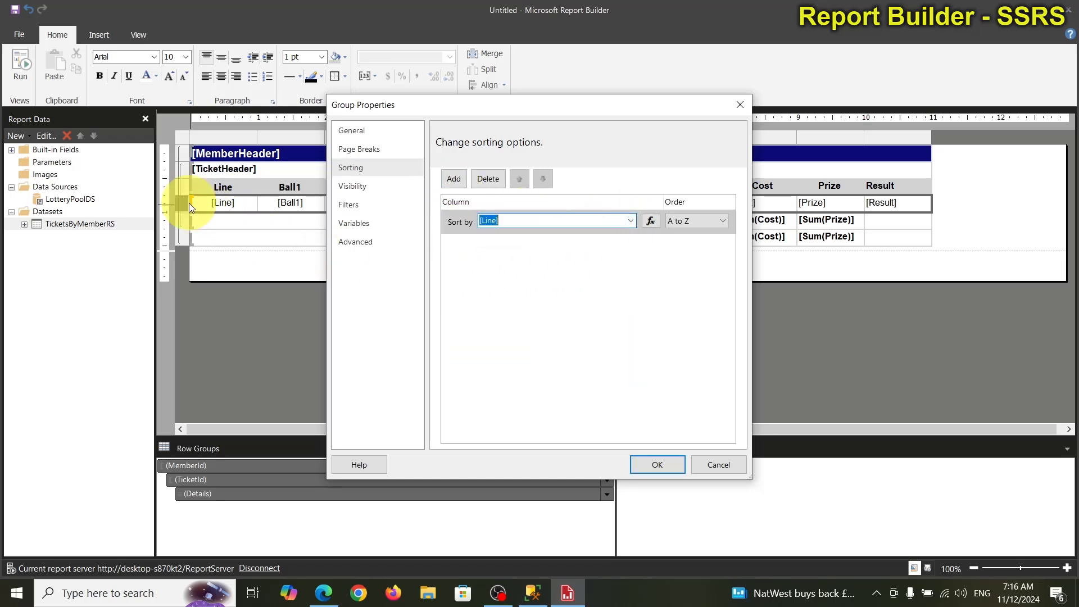
{"action": "left_click", "coordinate": [643, 461]}
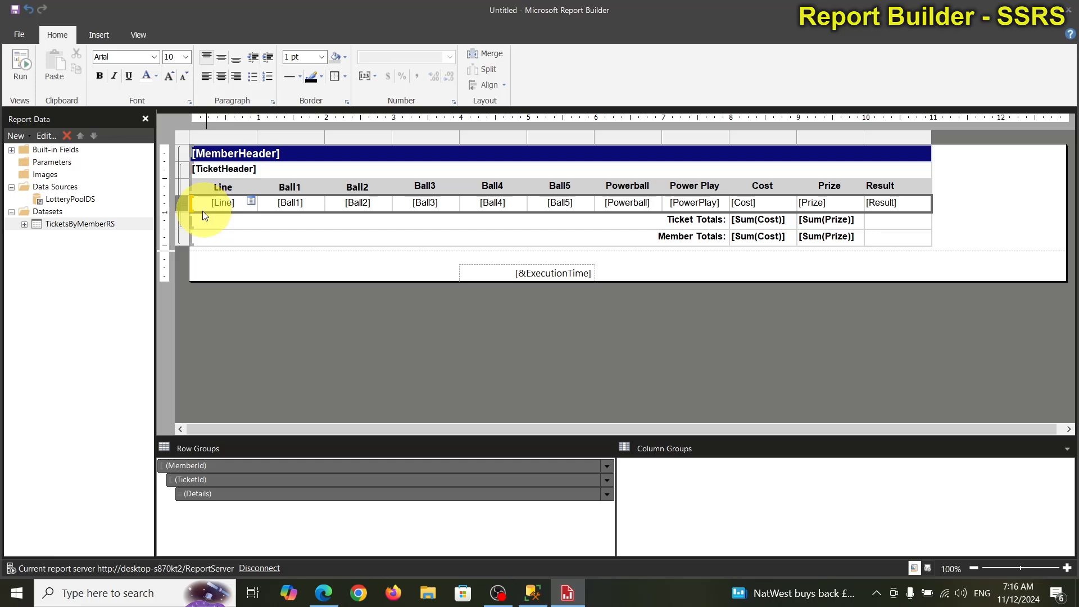
Run the report and review the line order within each member's tickets.
{"action": "left_click", "coordinate": [182, 204]}
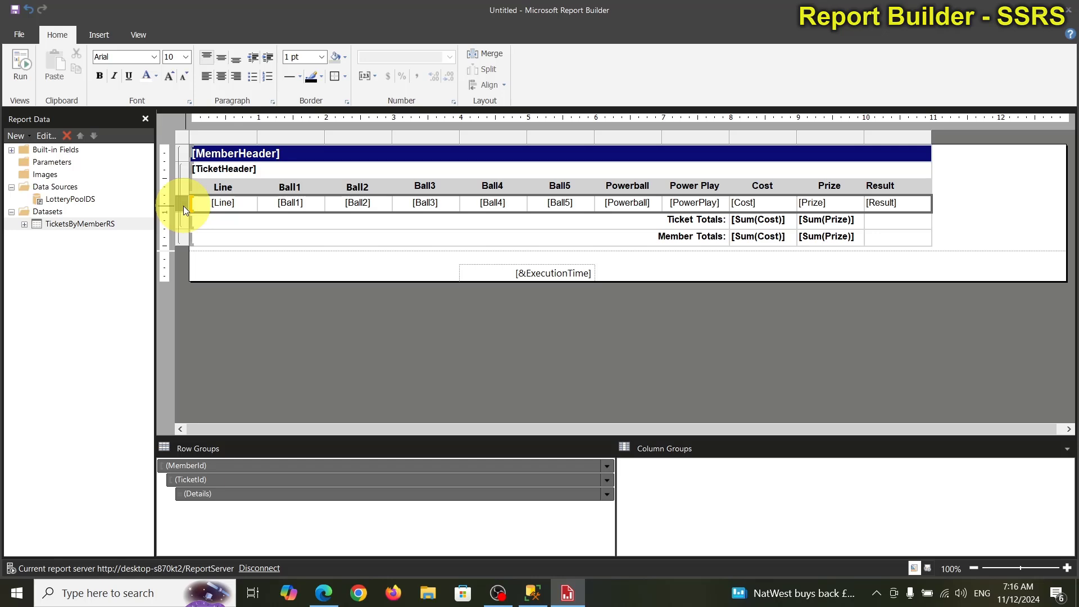
{"action": "left_click", "coordinate": [20, 66]}
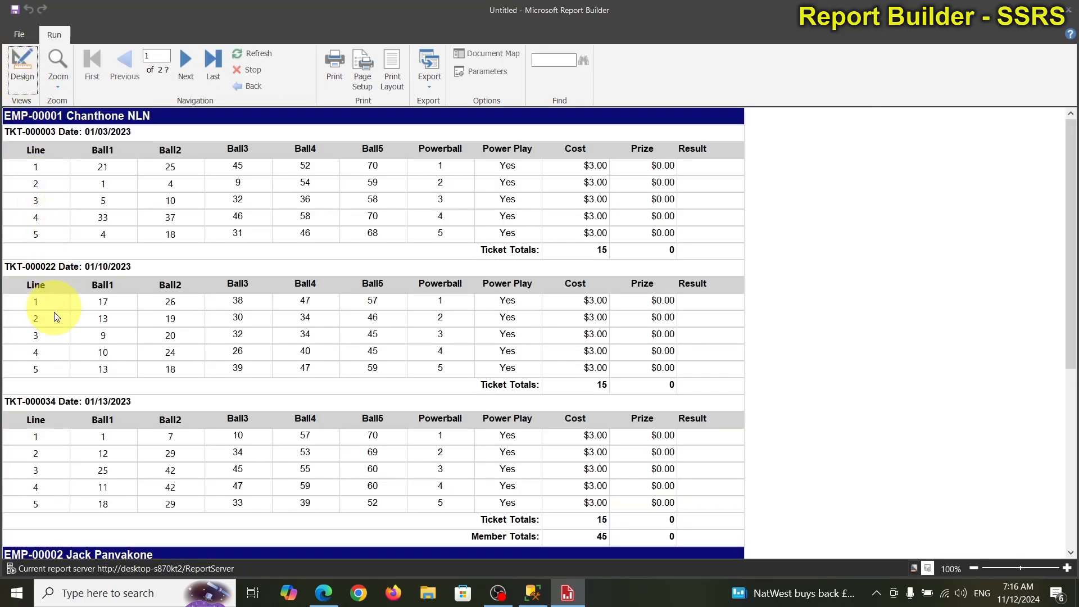
{"action": "scroll", "coordinate": [79, 366], "scroll_direction": "down", "scroll_amount": 15}
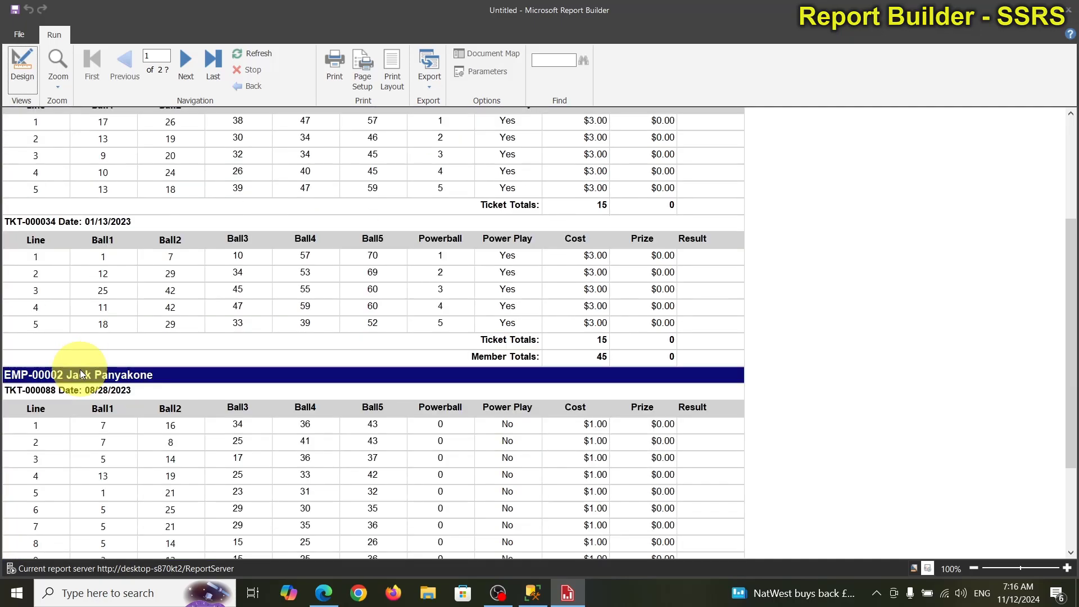
Return to the report design and add a sort by TicketHeader, A to Z, to the TicketId row group.
{"action": "scroll", "coordinate": [80, 369], "scroll_direction": "up", "scroll_amount": 15}
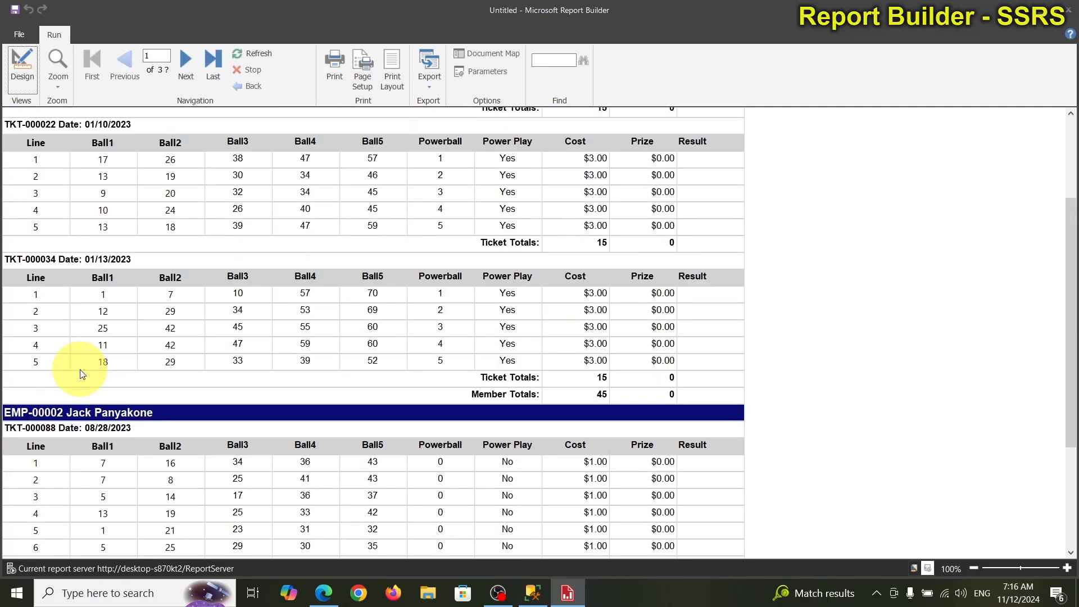
{"action": "left_click", "coordinate": [22, 67]}
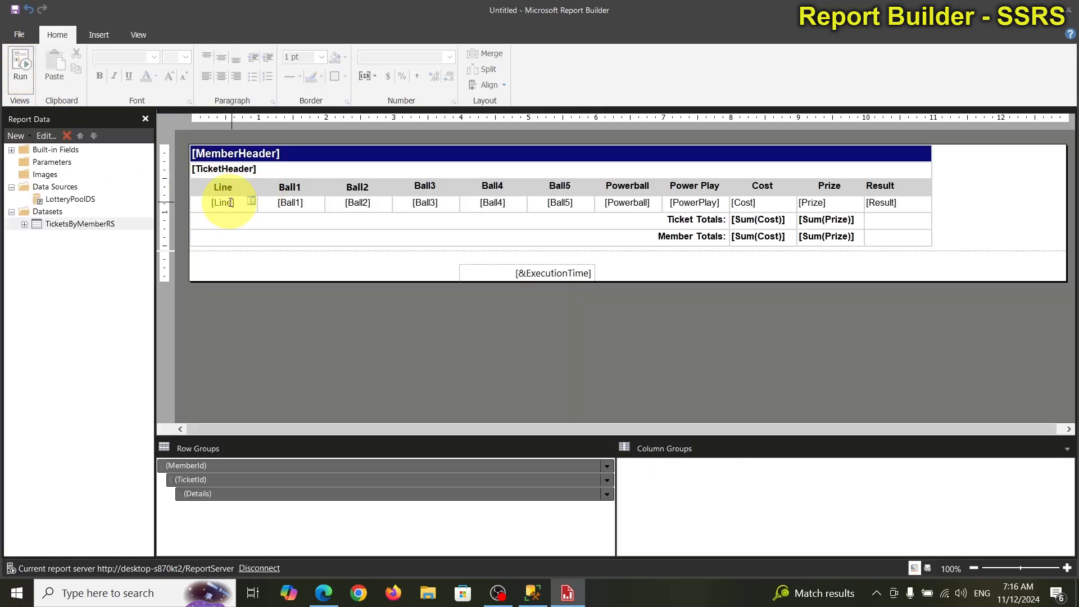
{"action": "double_click", "coordinate": [231, 203]}
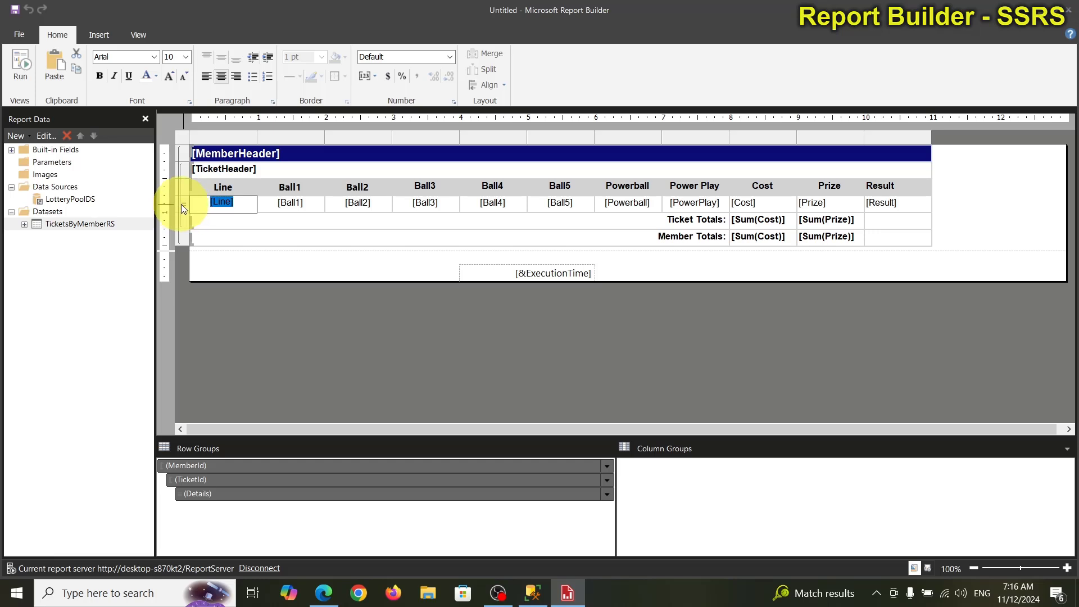
{"action": "left_click", "coordinate": [186, 170]}
{"action": "right_click", "coordinate": [185, 170]}
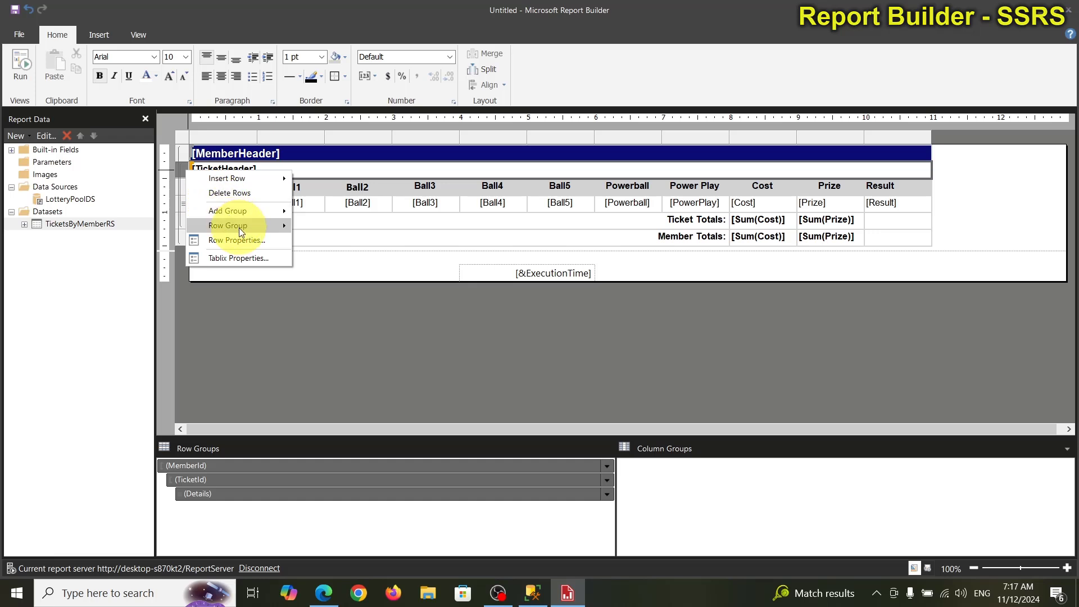
{"action": "mouse_move", "coordinate": [241, 228]}
{"action": "left_click", "coordinate": [318, 244]}
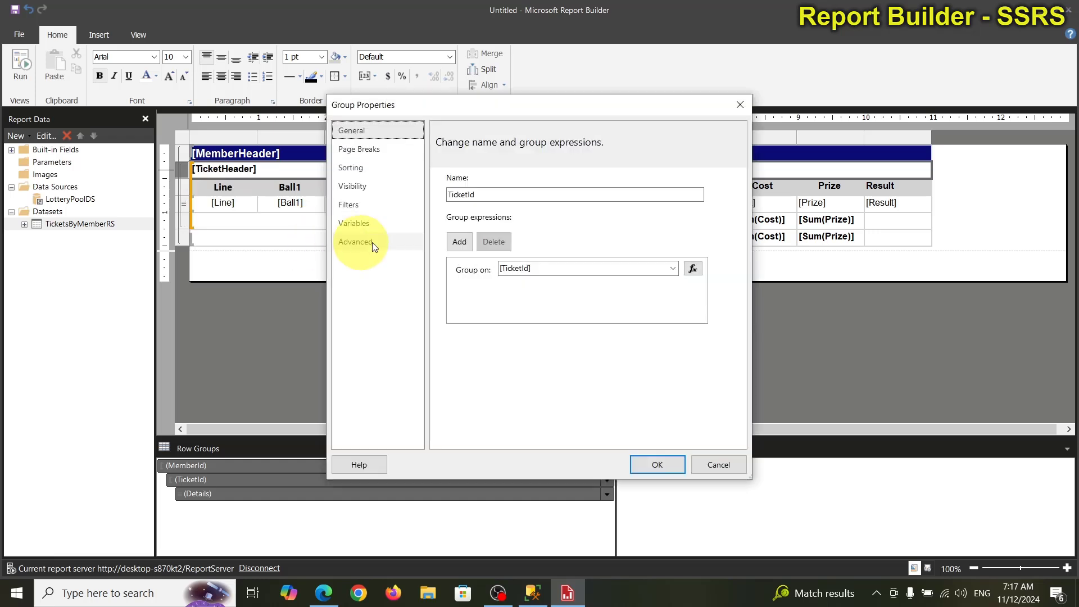
{"action": "left_click", "coordinate": [357, 167]}
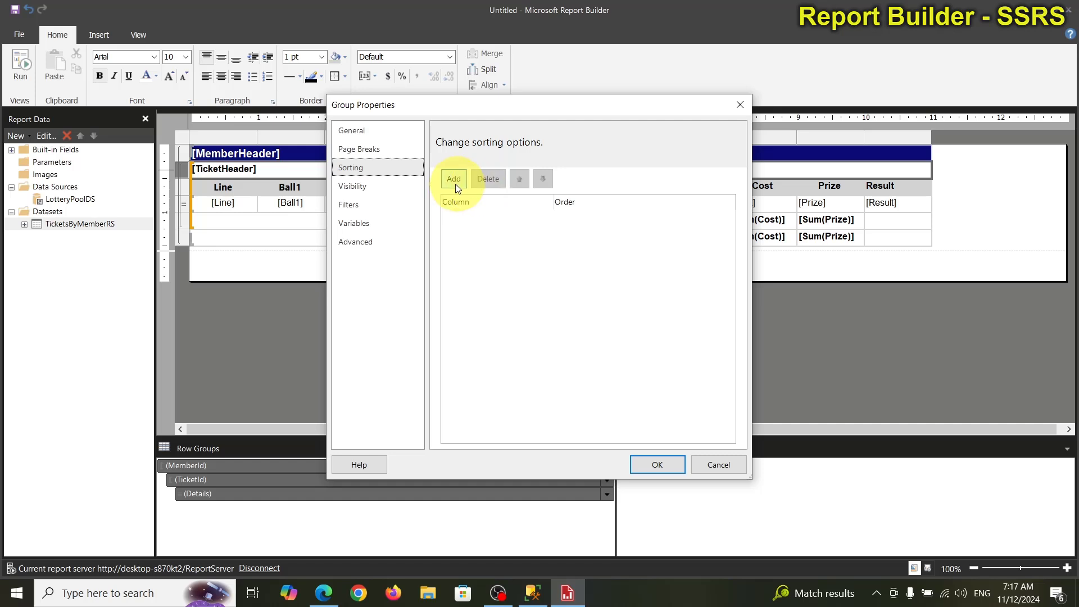
{"action": "left_click", "coordinate": [454, 180]}
{"action": "left_click", "coordinate": [630, 222]}
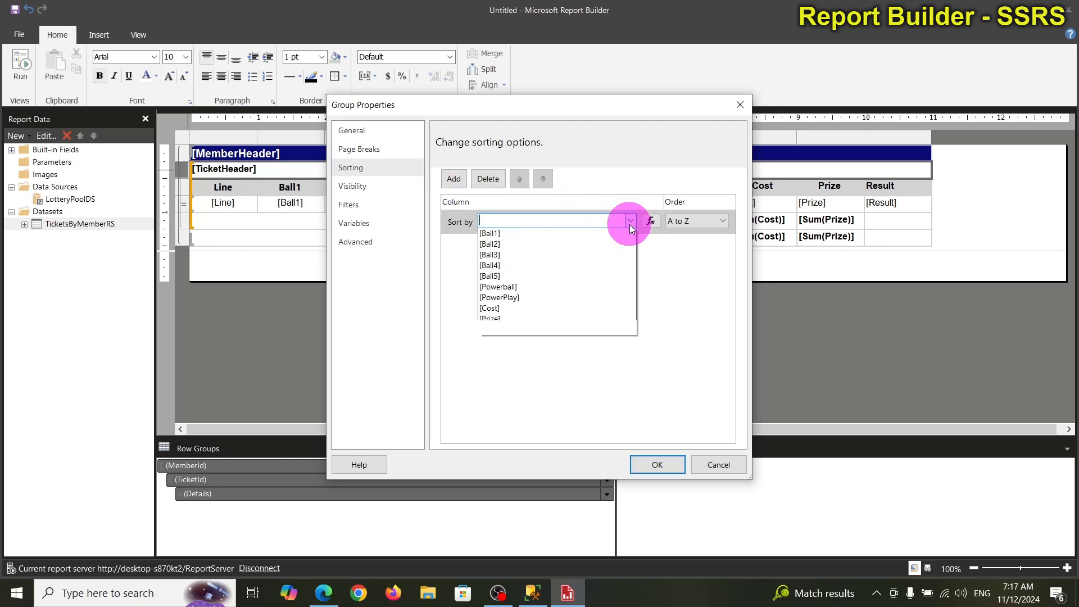
{"action": "left_click", "coordinate": [565, 266]}
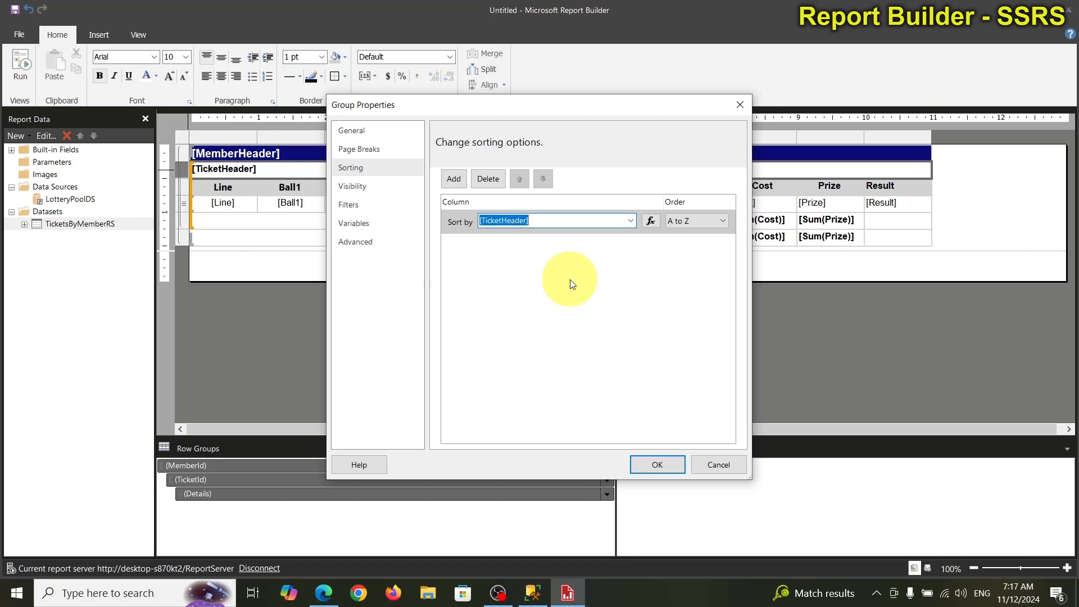
{"action": "left_click", "coordinate": [642, 464]}
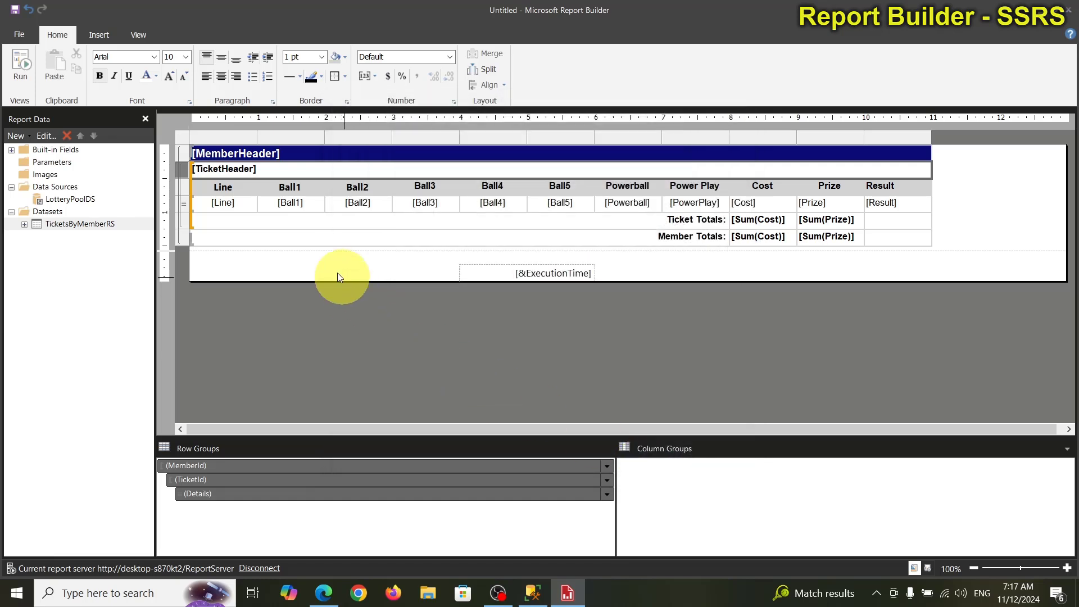
Check the sorting options of the MemberId row group and close its properties.
{"action": "left_click", "coordinate": [183, 153]}
{"action": "right_click", "coordinate": [182, 153]}
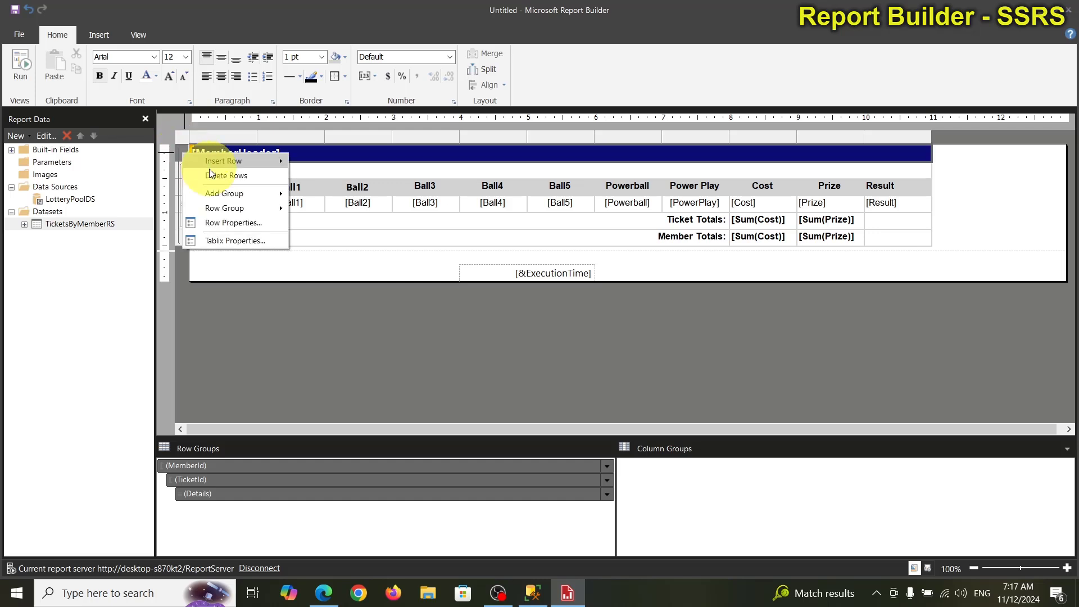
{"action": "mouse_move", "coordinate": [237, 207]}
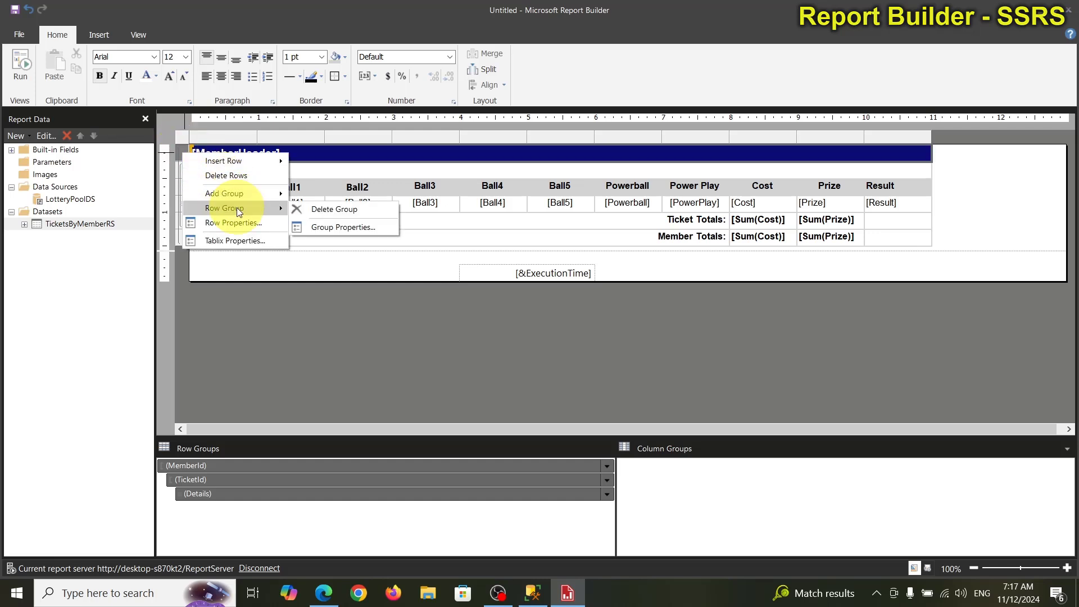
{"action": "left_click", "coordinate": [323, 225]}
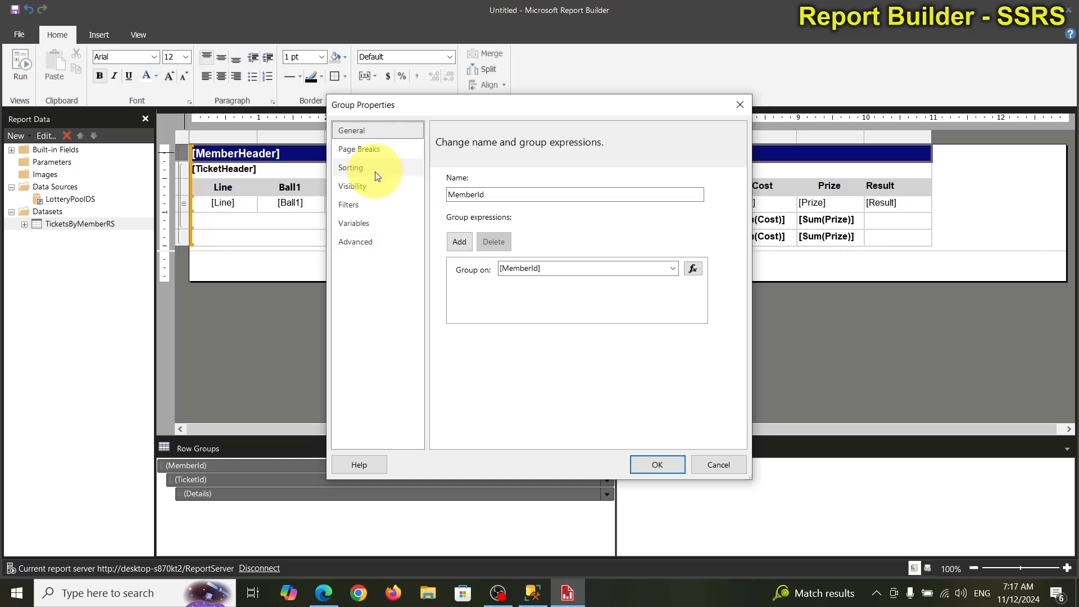
{"action": "left_click", "coordinate": [376, 169]}
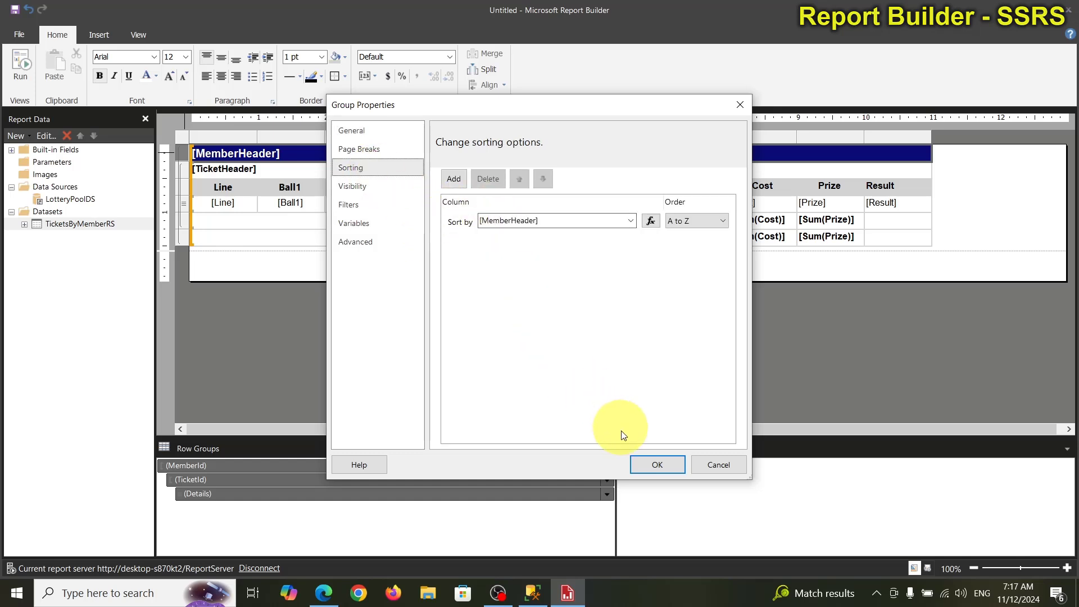
{"action": "left_click", "coordinate": [667, 470]}
{"action": "left_click", "coordinate": [347, 308]}
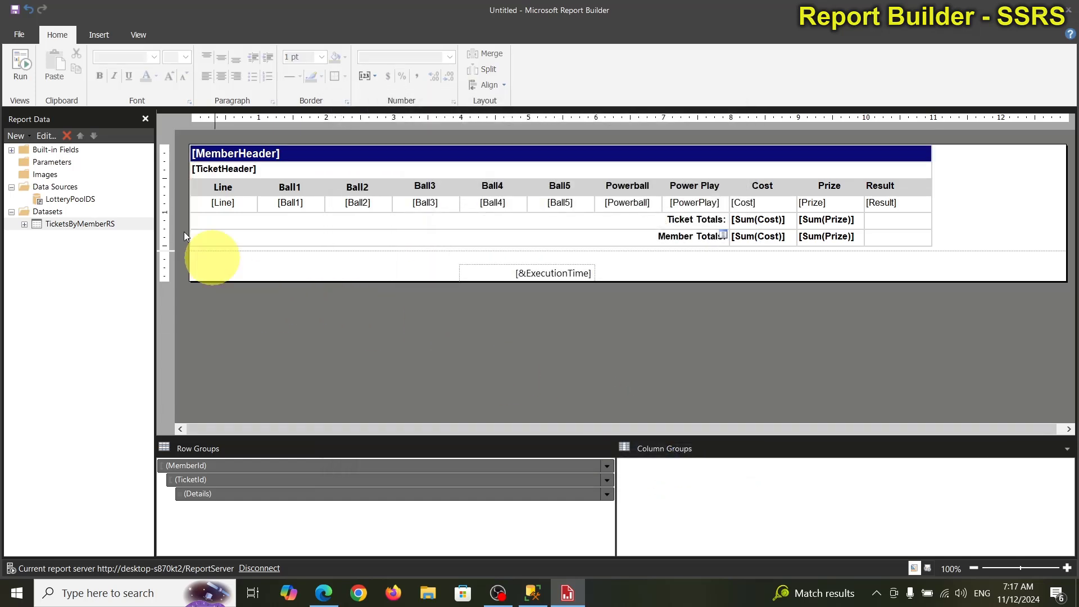
Run the report and review the ticket order and the ticket and member totals.
{"action": "left_click", "coordinate": [25, 63]}
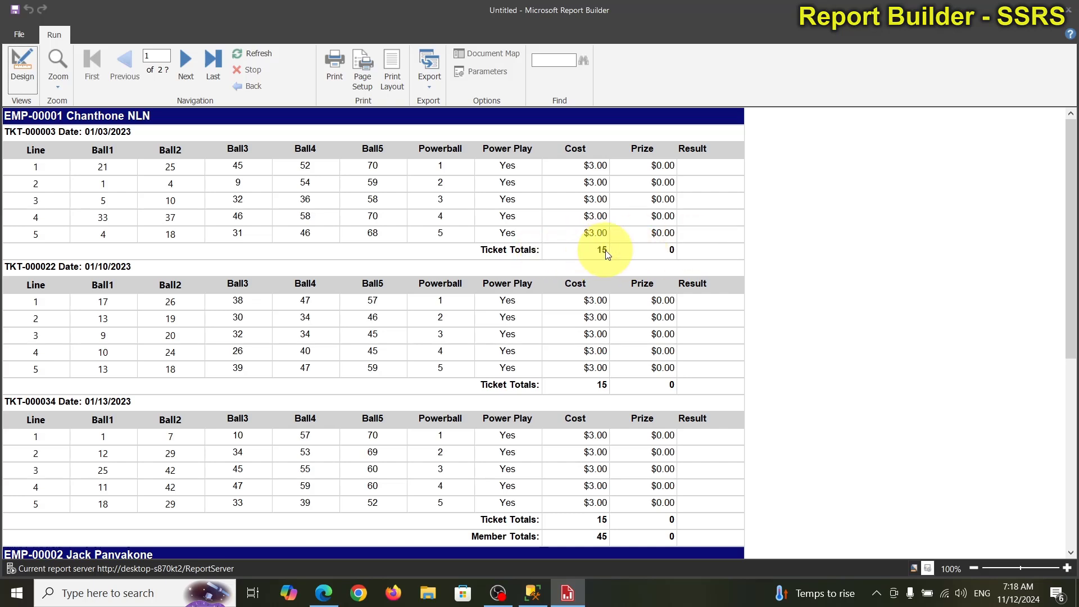
{"action": "scroll", "coordinate": [602, 402], "scroll_direction": "down", "scroll_amount": 3}
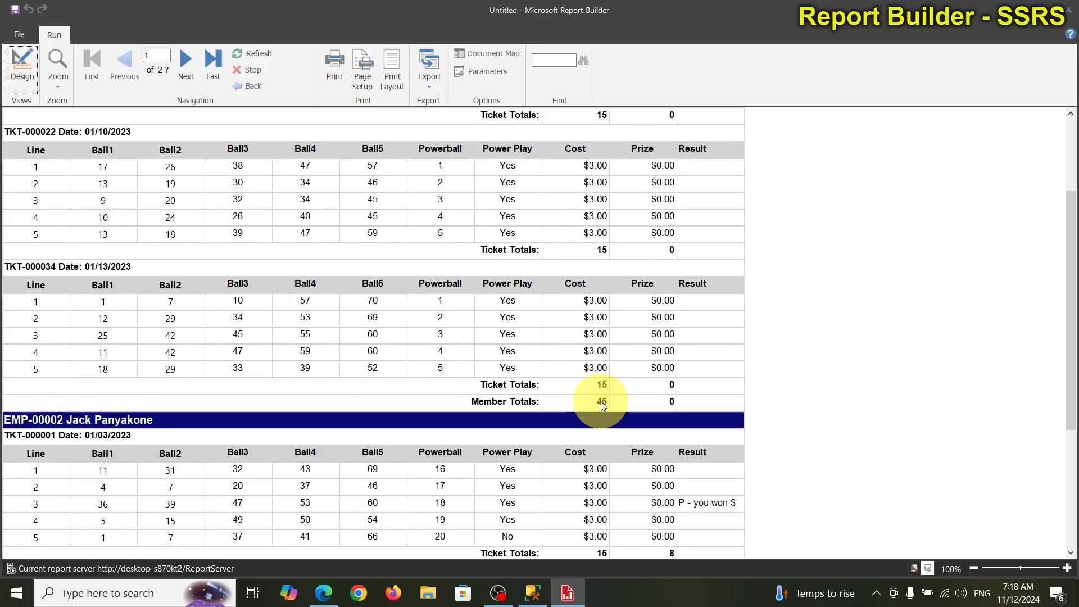
{"action": "scroll", "coordinate": [601, 402], "scroll_direction": "up", "scroll_amount": 2}
{"action": "scroll", "coordinate": [601, 402], "scroll_direction": "down", "scroll_amount": 2}
{"action": "scroll", "coordinate": [601, 402], "scroll_direction": "up", "scroll_amount": 3}
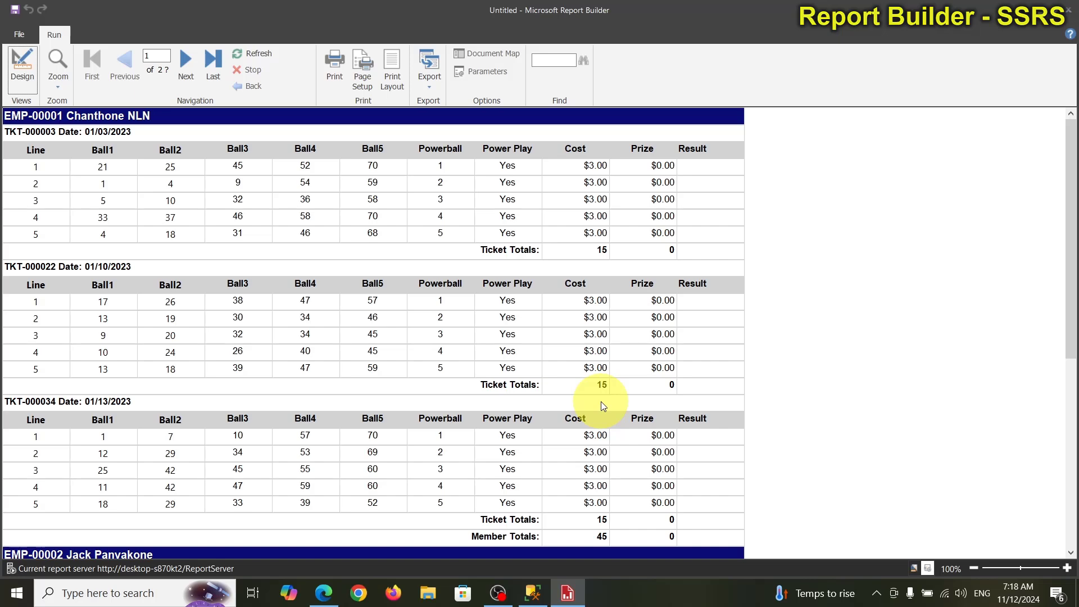
{"action": "scroll", "coordinate": [601, 401], "scroll_direction": "down", "scroll_amount": 3}
{"action": "scroll", "coordinate": [601, 402], "scroll_direction": "up", "scroll_amount": 3}
Back in the design, format the Cost and Prize sums in the Ticket Totals and Member Totals rows as Currency.
{"action": "left_click", "coordinate": [19, 59]}
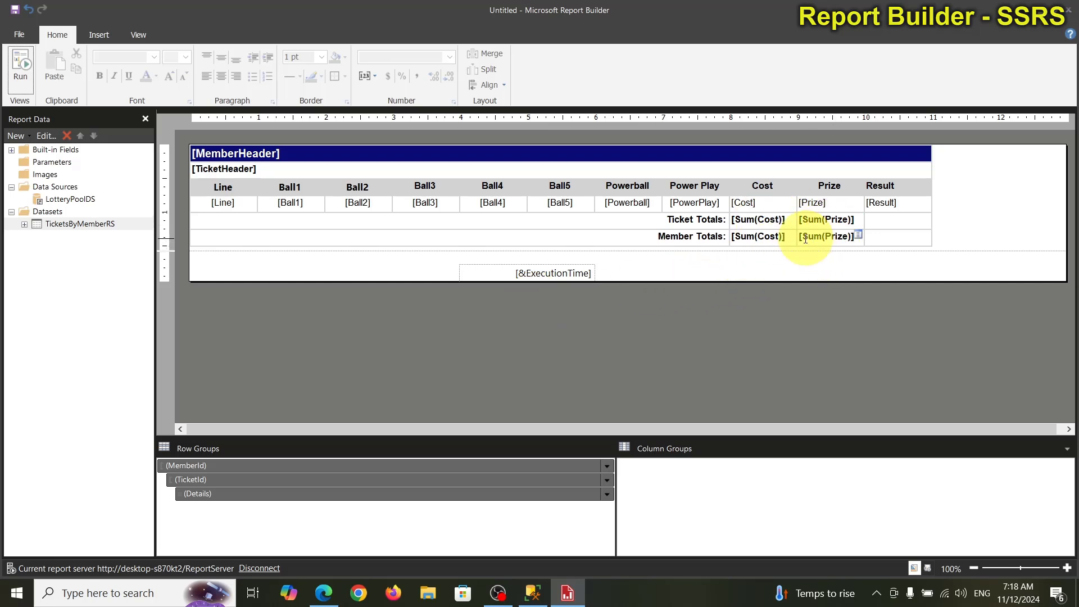
{"action": "left_click", "coordinate": [773, 221]}
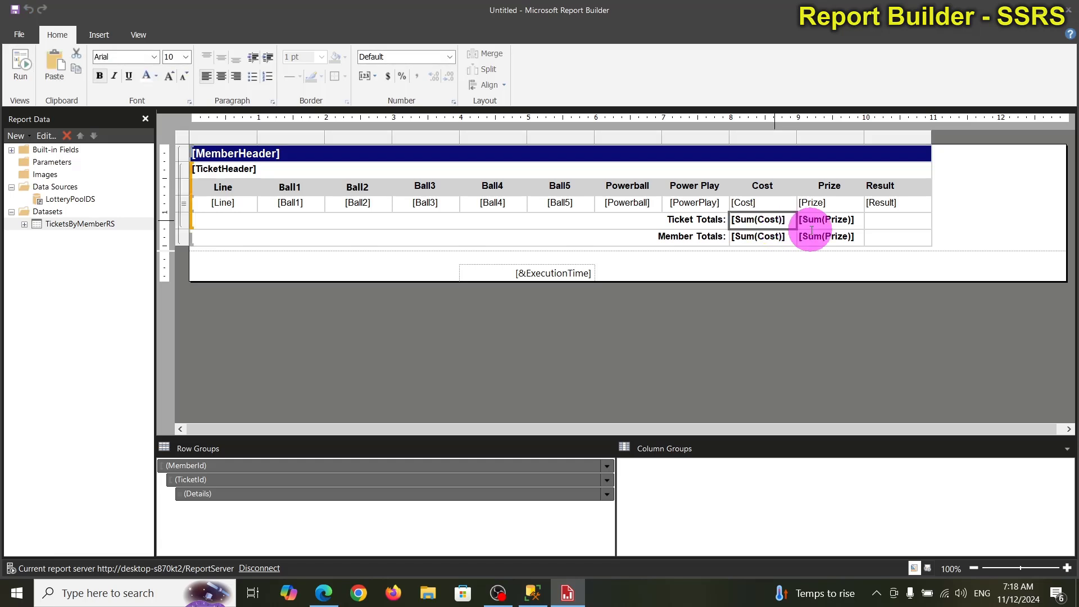
{"action": "double_click", "coordinate": [752, 223]}
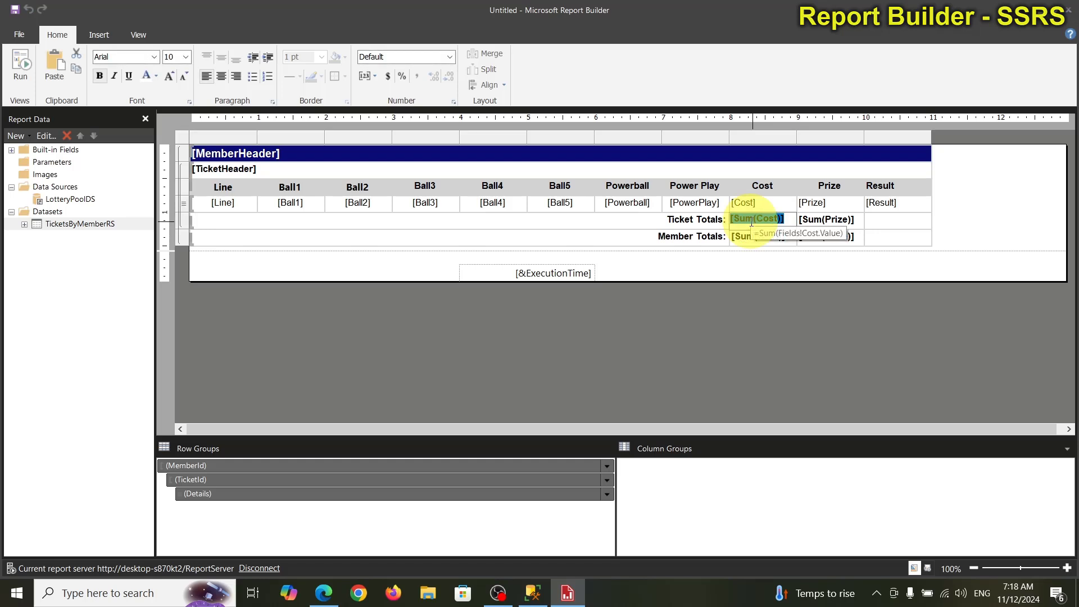
{"action": "left_click", "coordinate": [820, 221], "text": "ctrl"}
{"action": "left_click", "coordinate": [767, 235], "text": "ctrl"}
{"action": "left_click", "coordinate": [814, 237], "text": "ctrl"}
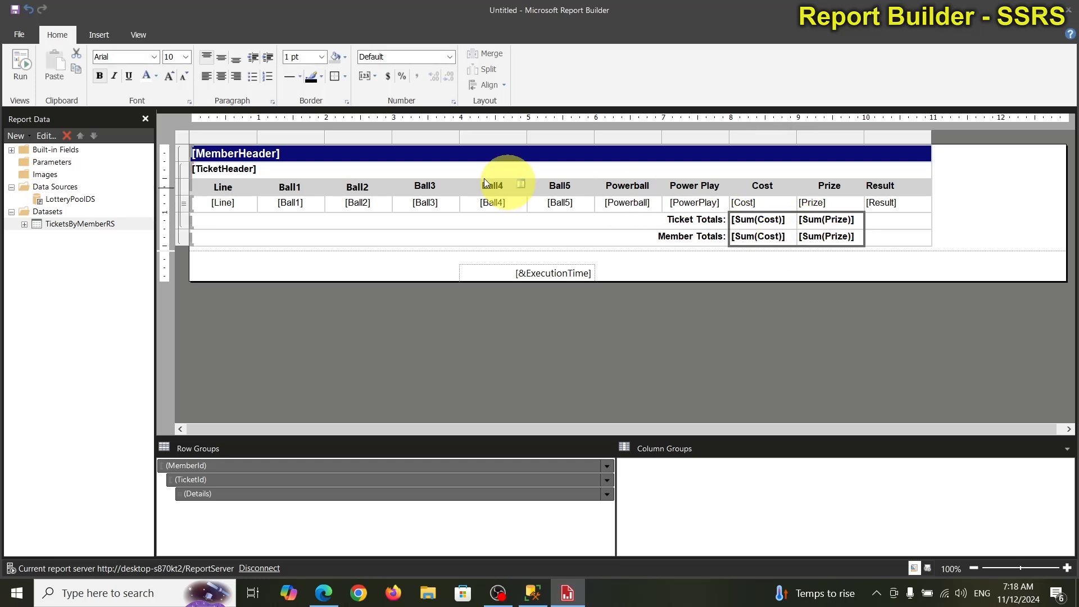
{"action": "left_click", "coordinate": [450, 57]}
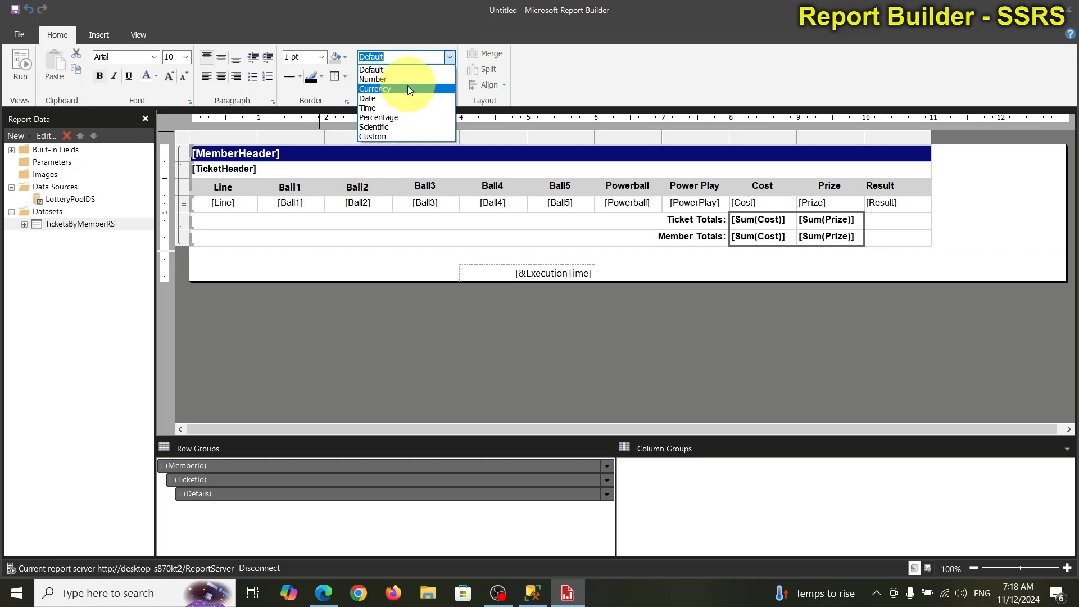
{"action": "left_click", "coordinate": [394, 90]}
{"action": "left_click", "coordinate": [751, 339]}
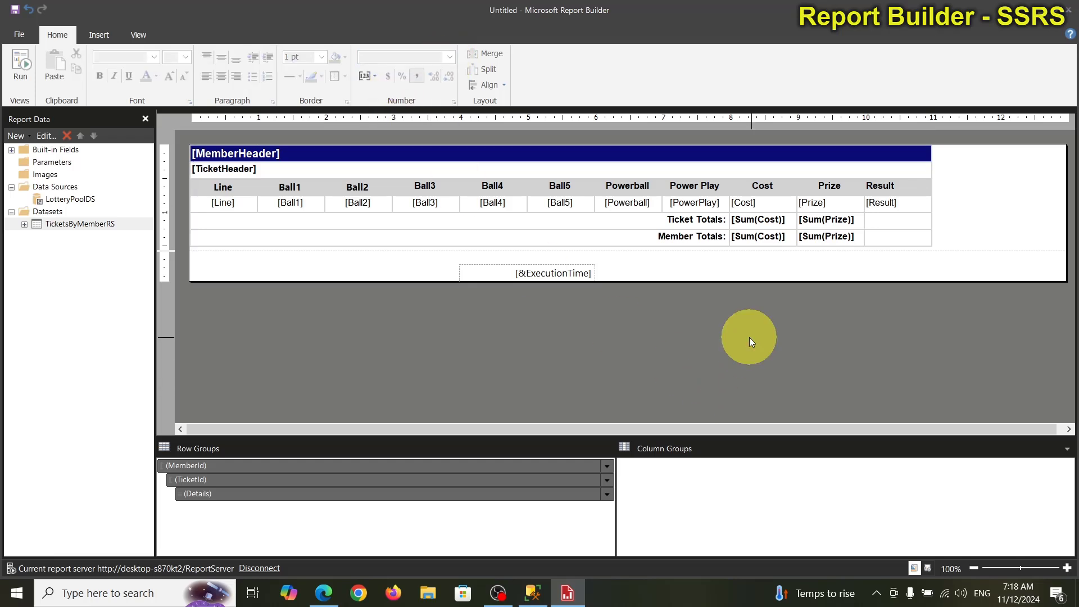
Move the execution time text box along the page footer and widen it so it ends at the table's right edge.
{"action": "double_click", "coordinate": [579, 275]}
{"action": "left_click", "coordinate": [633, 346]}
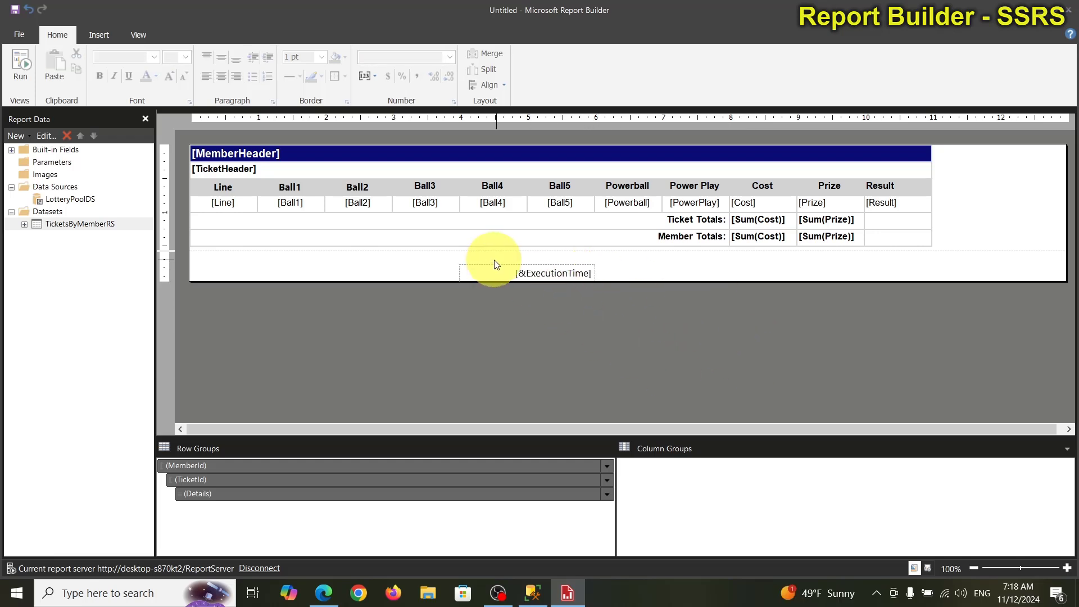
{"action": "left_click_drag", "start_coordinate": [491, 264], "coordinate": [759, 273]}
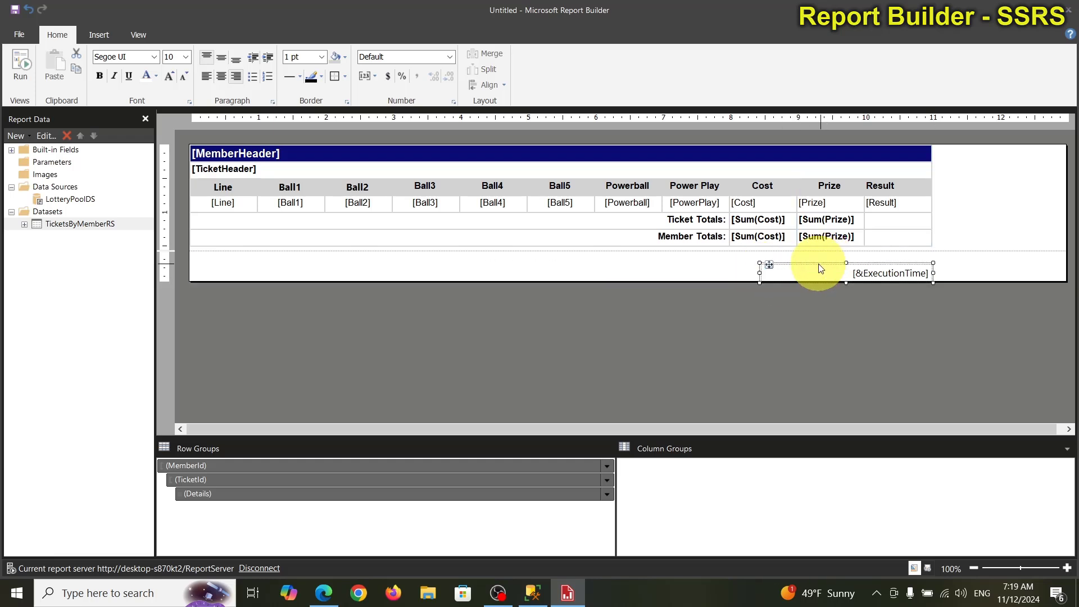
Insert the label "Printed on:" before the execution time expression in the page footer.
{"action": "left_click", "coordinate": [849, 272]}
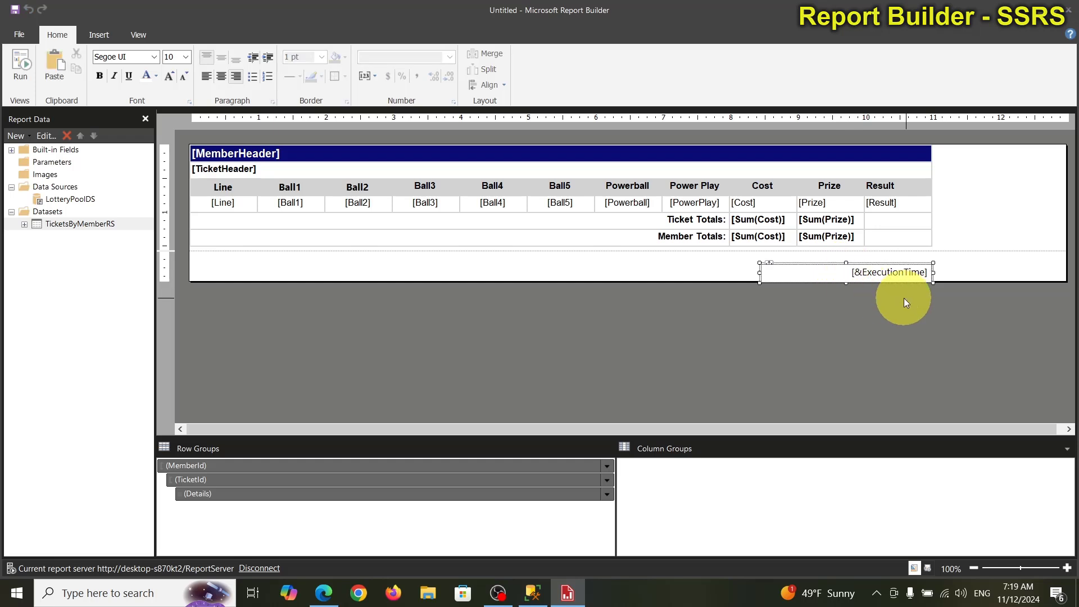
{"action": "type", "text": "Pint"}
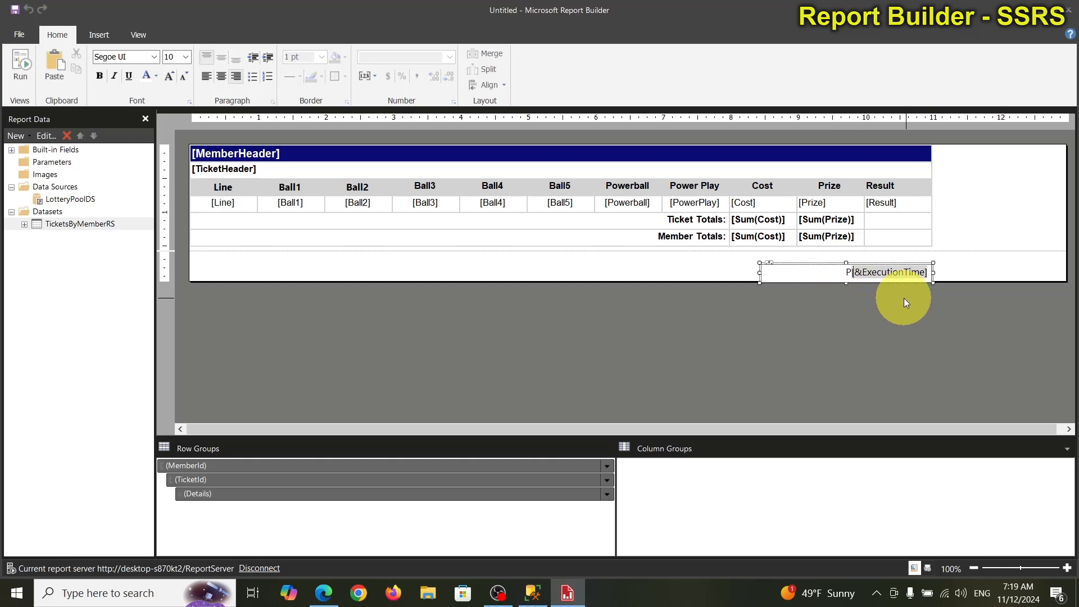
{"action": "key", "text": "BackSpace"}
{"action": "key", "text": "BackSpace"}
{"action": "key", "text": "BackSpace"}
{"action": "type", "text": "r"}
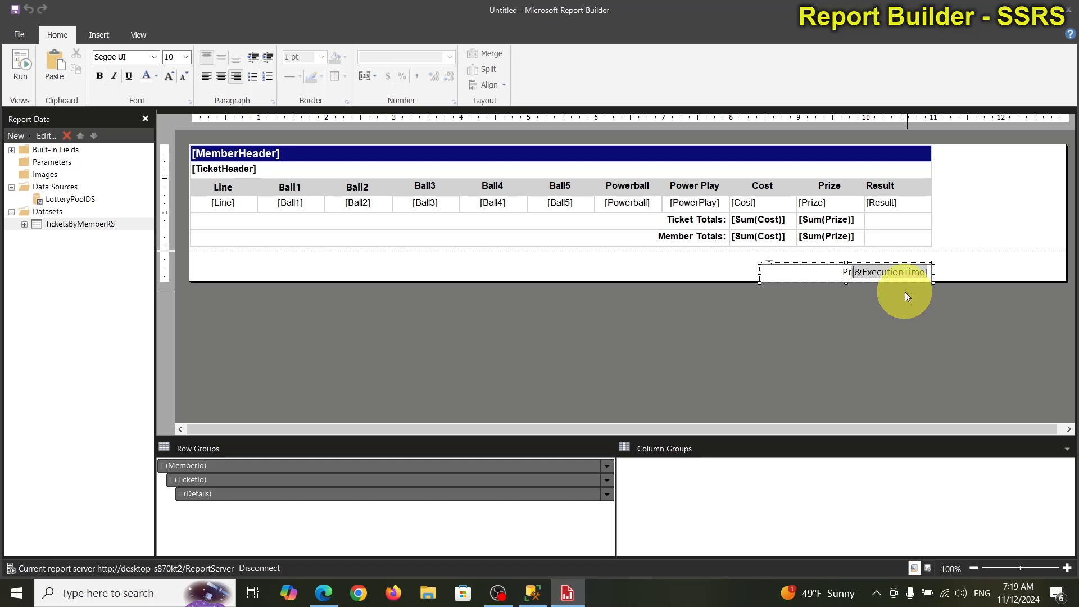
{"action": "type", "text": "inted on:"}
{"action": "left_click", "coordinate": [870, 335]}
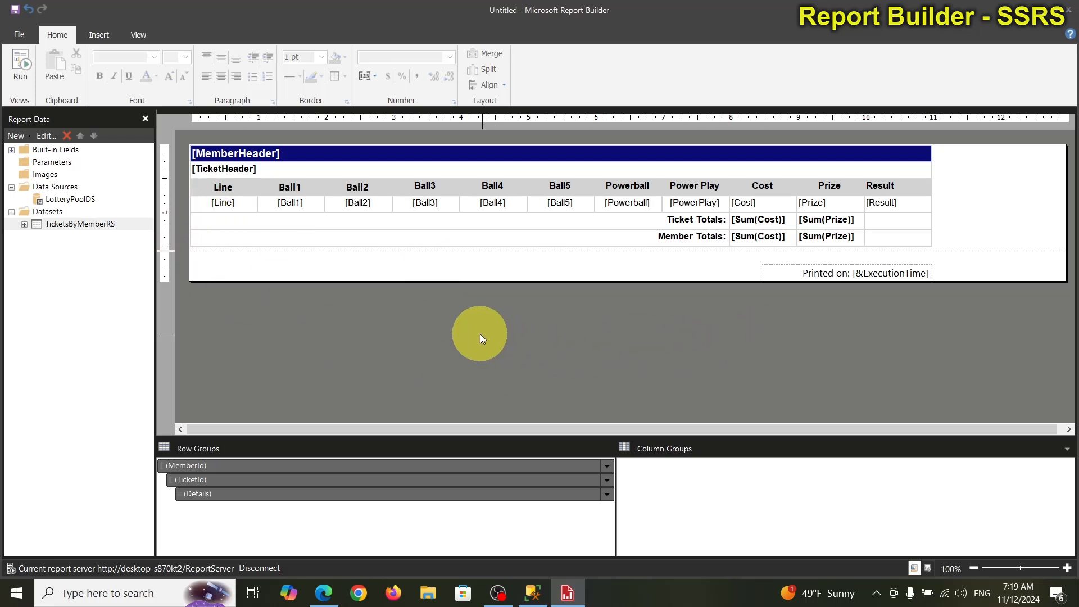
Run the report and review the currency totals and the printed-on footer across the pages.
{"action": "left_click", "coordinate": [23, 62]}
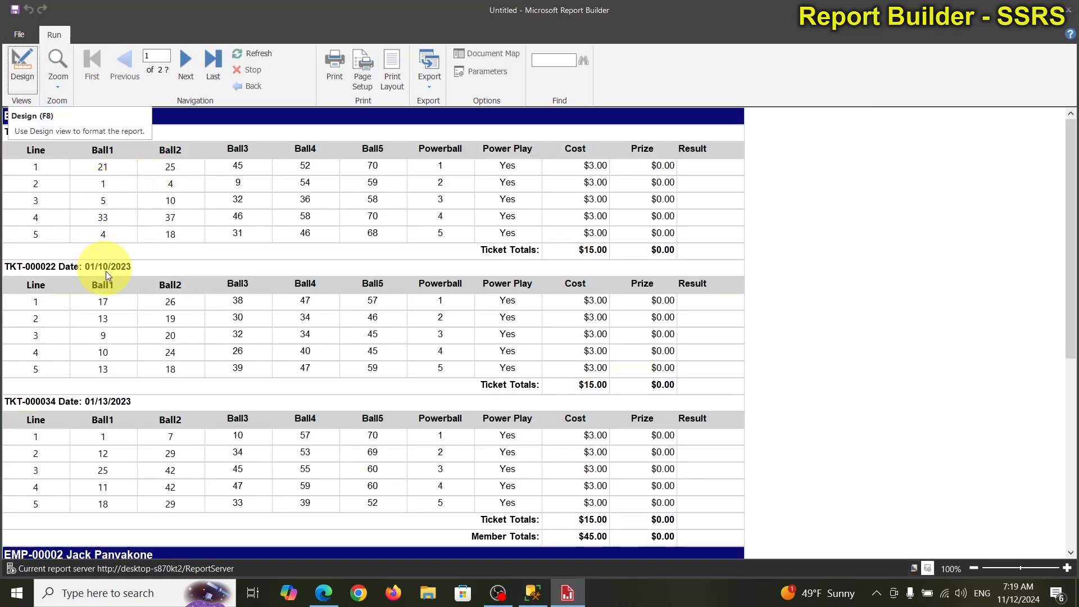
{"action": "scroll", "coordinate": [321, 336], "scroll_direction": "down", "scroll_amount": 10}
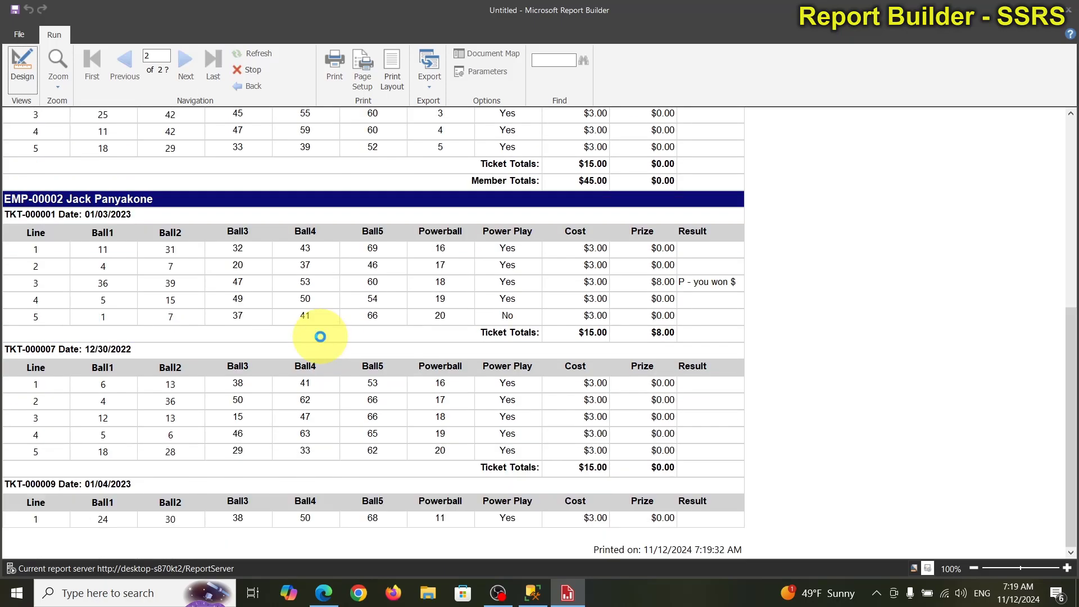
{"action": "scroll", "coordinate": [321, 336], "scroll_direction": "down", "scroll_amount": 15}
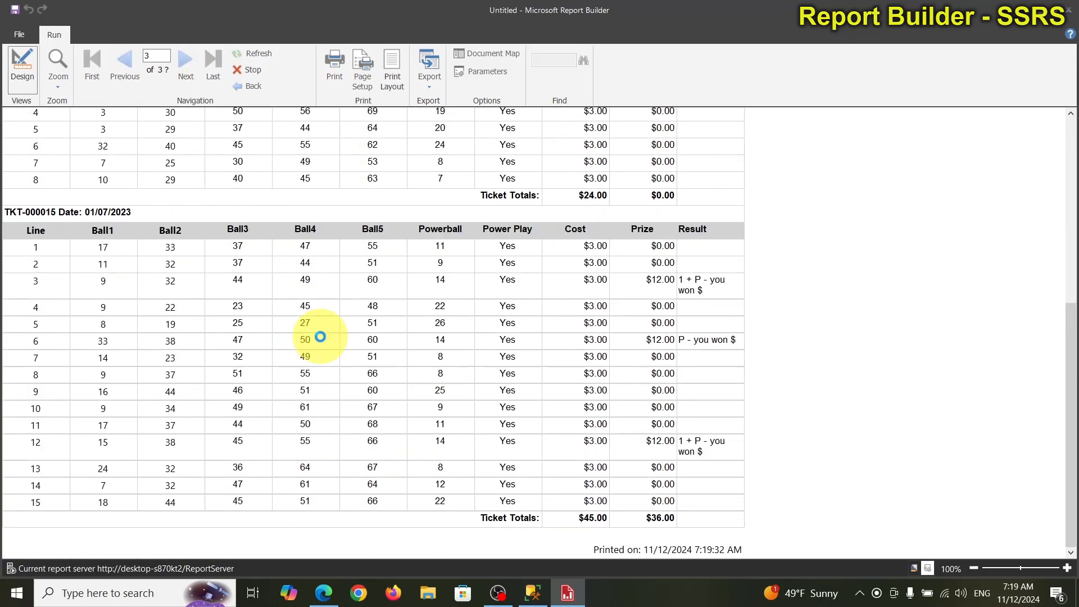
{"action": "scroll", "coordinate": [321, 336], "scroll_direction": "down", "scroll_amount": 15}
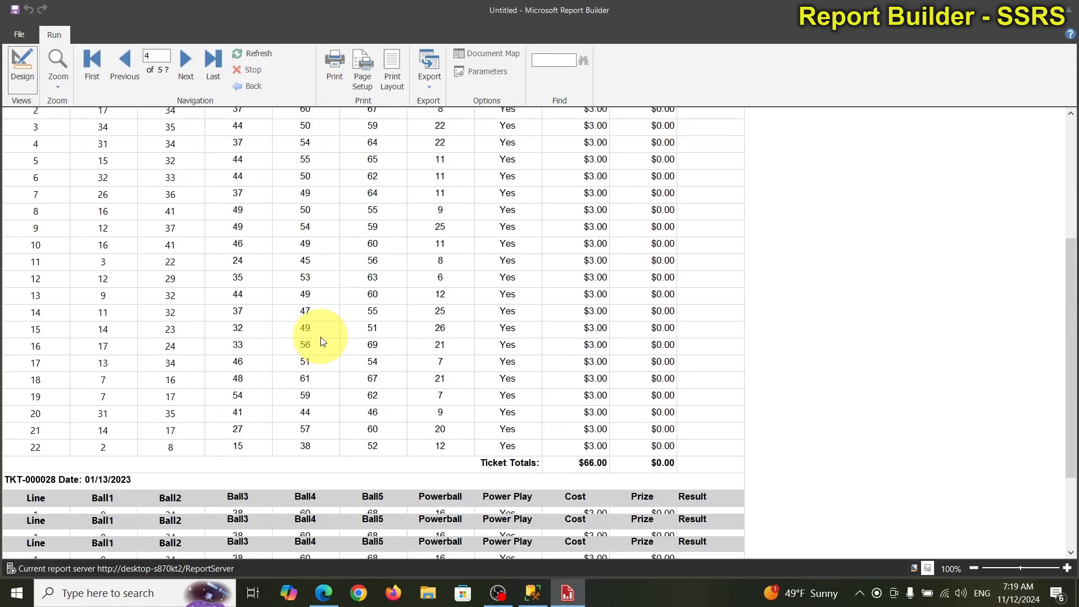
{"action": "scroll", "coordinate": [323, 342], "scroll_direction": "down", "scroll_amount": 15}
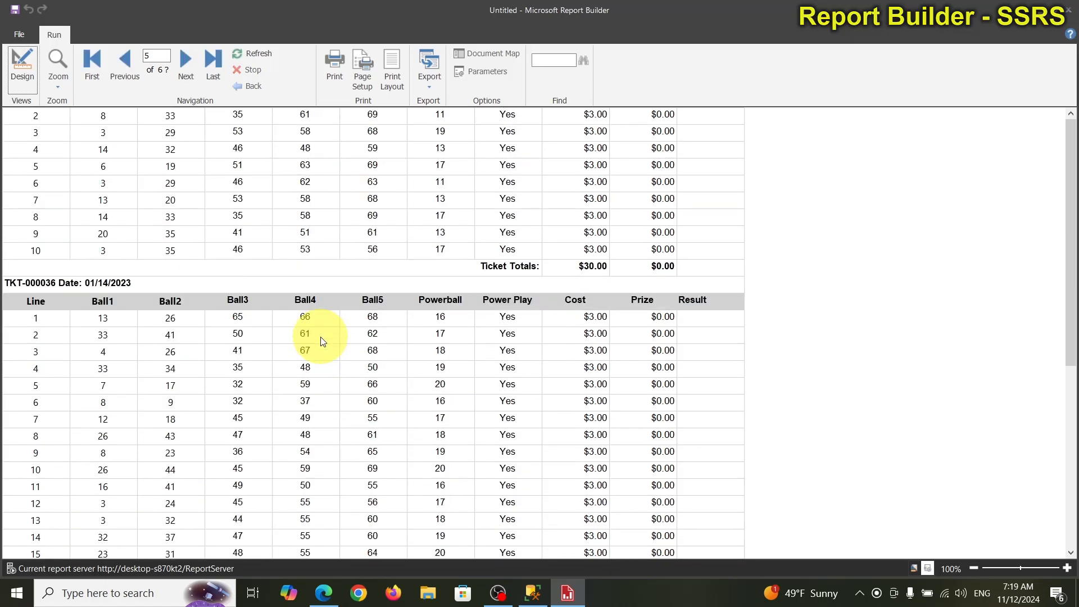
{"action": "scroll", "coordinate": [323, 340], "scroll_direction": "up", "scroll_amount": 15}
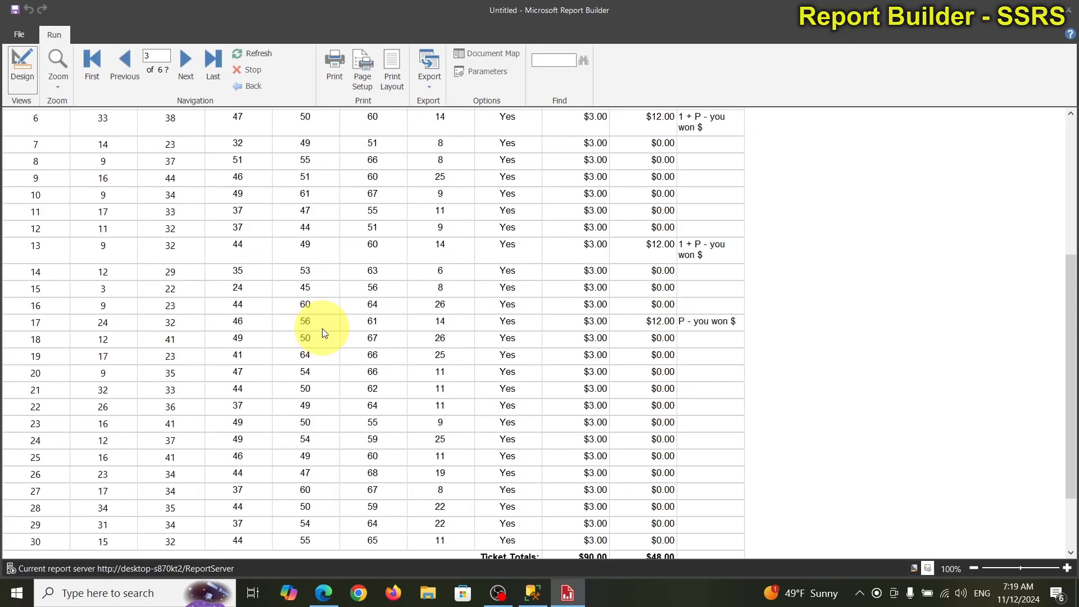
Return to the report's first page and examine the first member's ticket groups, line sorting, Ticket Totals and Member Totals.
{"action": "scroll", "coordinate": [322, 332], "scroll_direction": "up", "scroll_amount": 15}
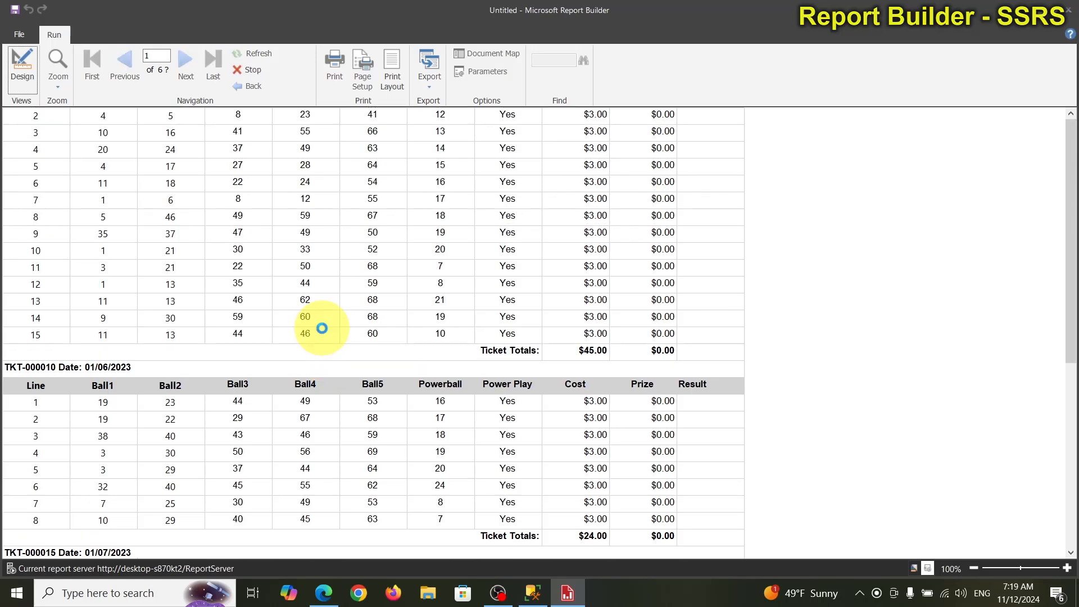
{"action": "scroll", "coordinate": [322, 328], "scroll_direction": "up", "scroll_amount": 10}
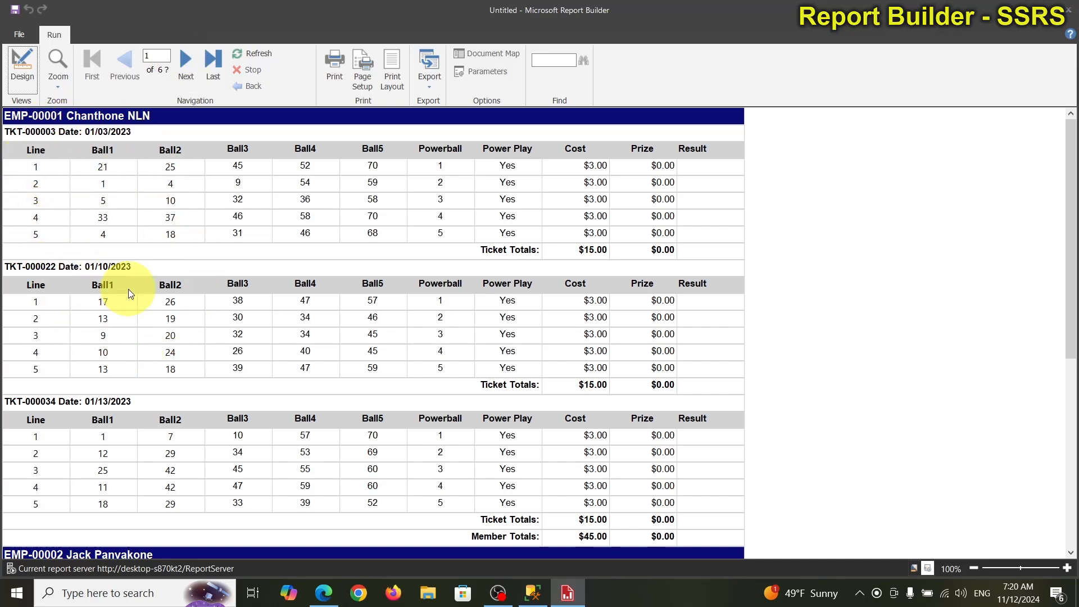
{"action": "scroll", "coordinate": [128, 288], "scroll_direction": "down", "scroll_amount": 2}
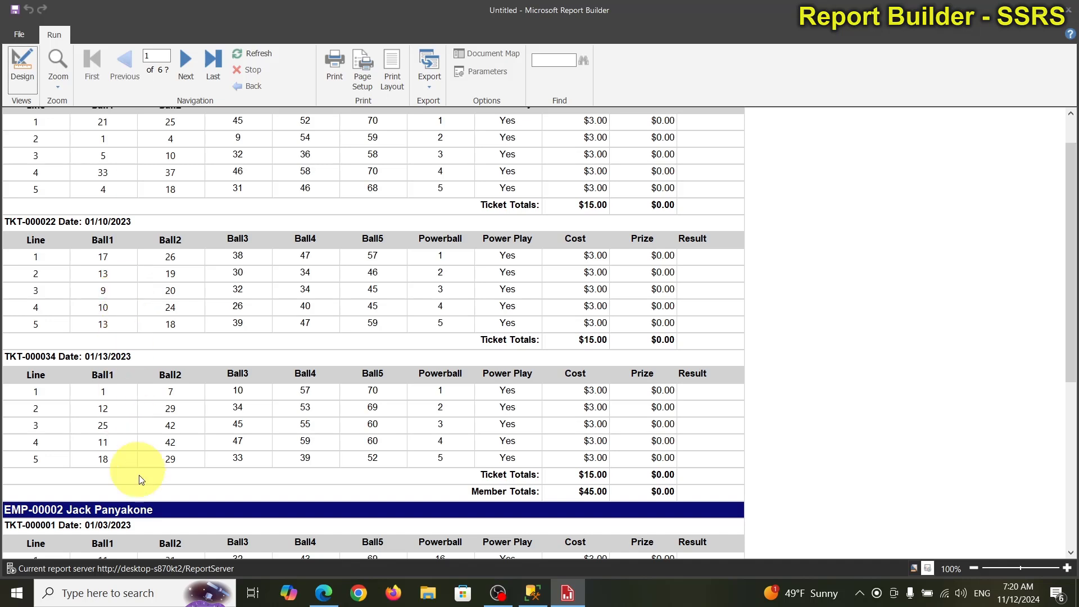
{"action": "scroll", "coordinate": [133, 308], "scroll_direction": "up", "scroll_amount": 2}
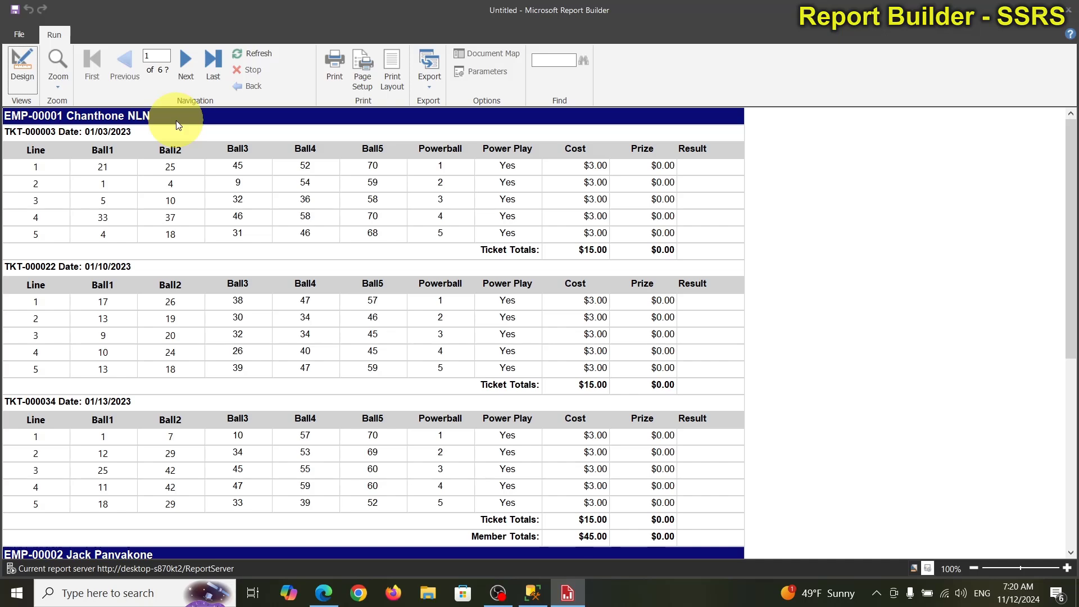
{"action": "scroll", "coordinate": [212, 357], "scroll_direction": "down", "scroll_amount": 2}
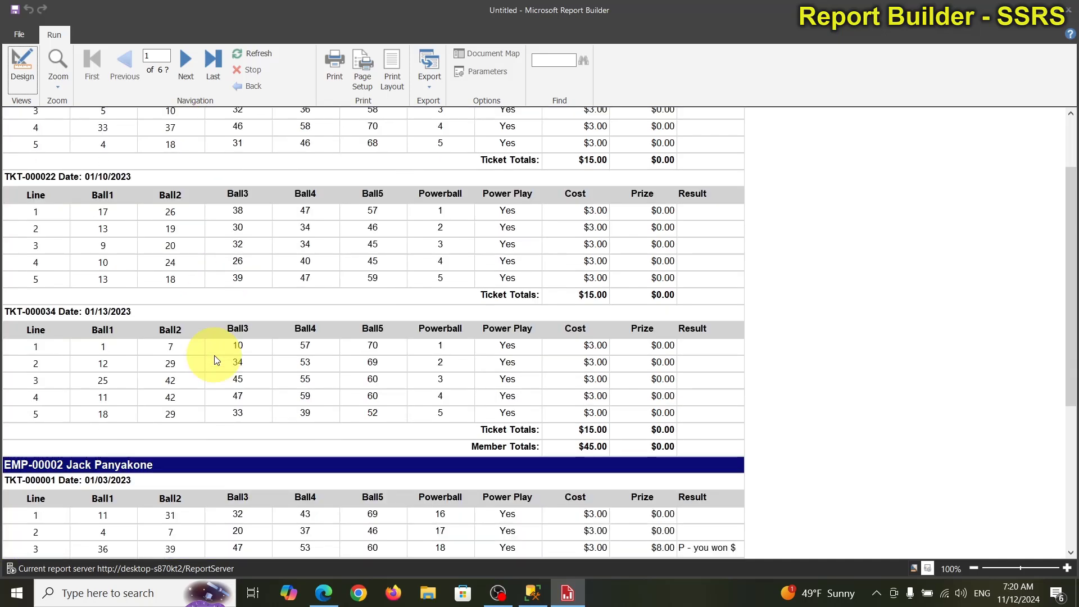
{"action": "scroll", "coordinate": [181, 403], "scroll_direction": "up", "scroll_amount": 2}
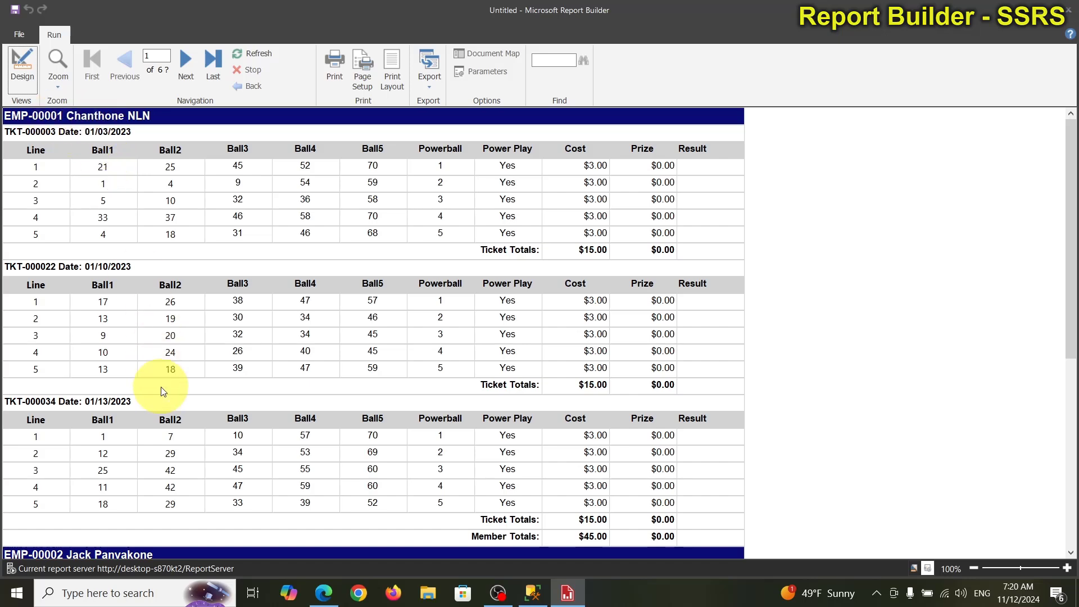
Examine the other members' ticket groups and currency totals across the report pages, ending back at the first page.
{"action": "scroll", "coordinate": [163, 393], "scroll_direction": "down", "scroll_amount": 5}
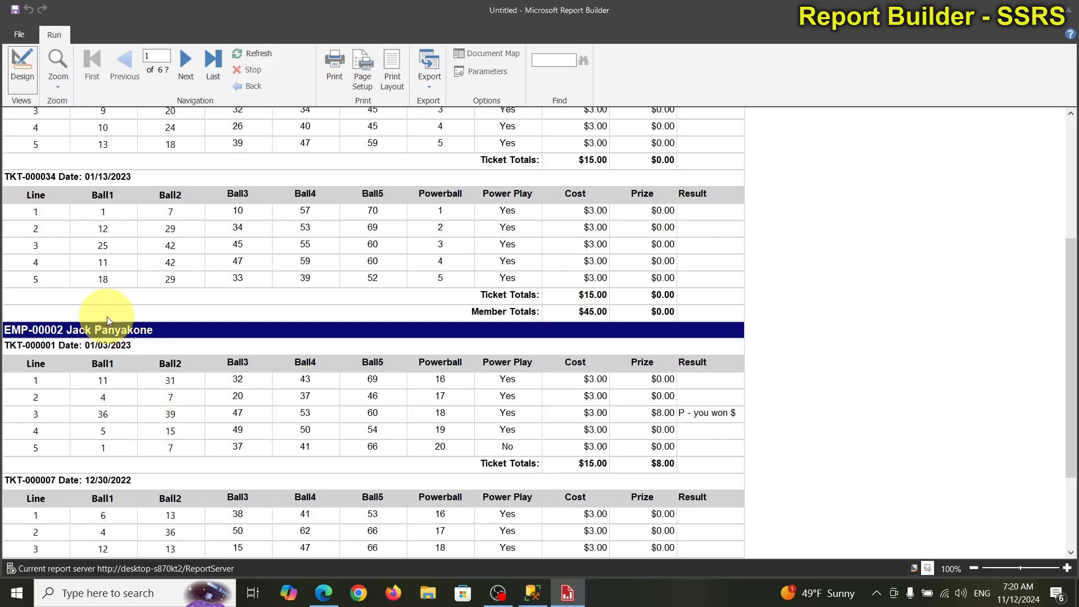
{"action": "scroll", "coordinate": [112, 372], "scroll_direction": "down", "scroll_amount": 12}
{"action": "scroll", "coordinate": [112, 372], "scroll_direction": "down", "scroll_amount": 15}
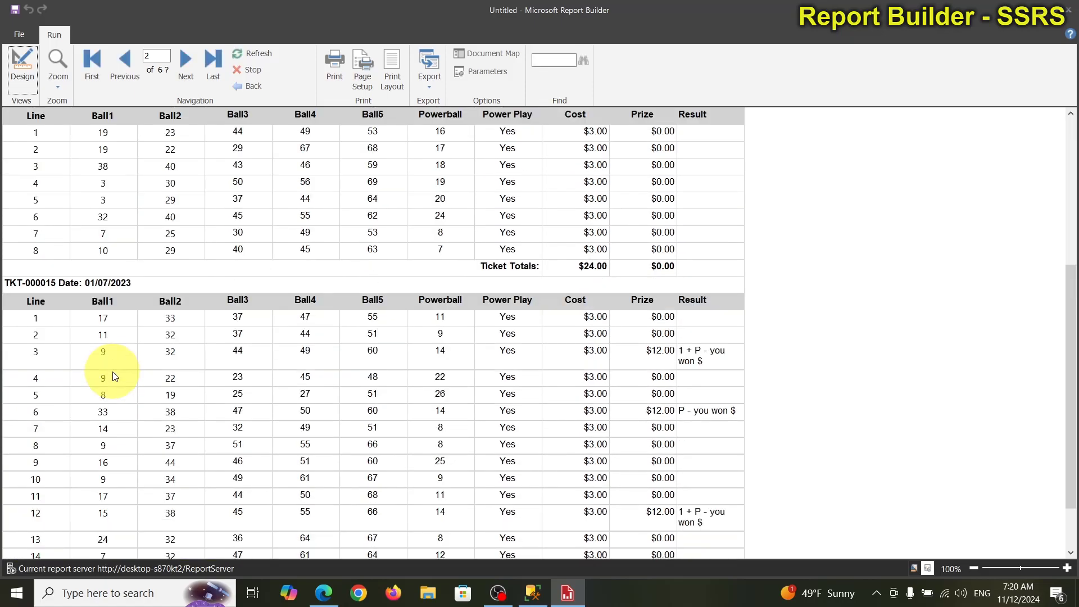
{"action": "scroll", "coordinate": [113, 373], "scroll_direction": "down", "scroll_amount": 15}
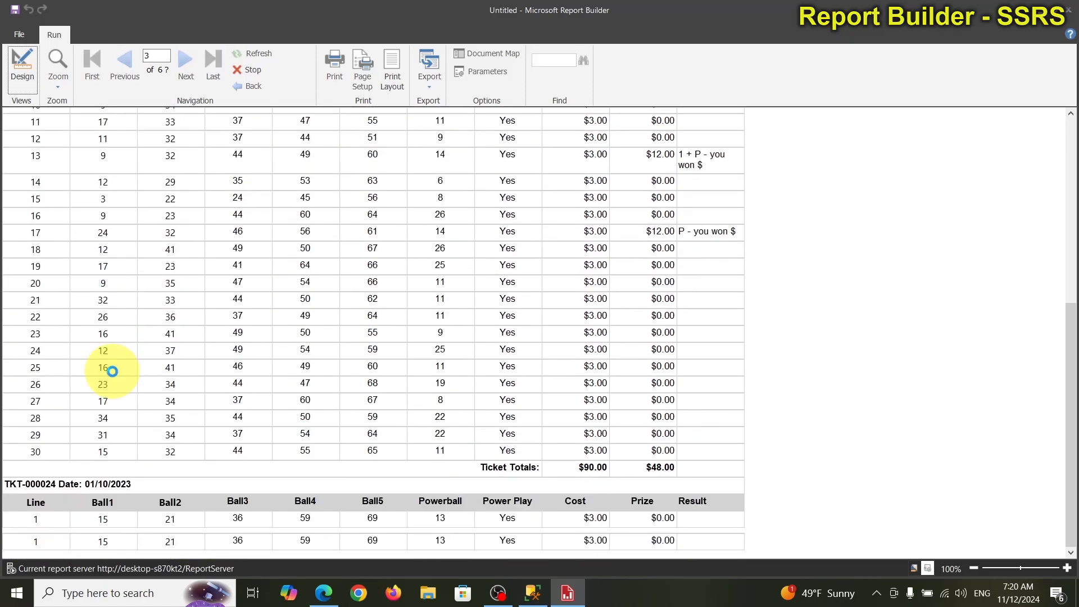
{"action": "scroll", "coordinate": [114, 375], "scroll_direction": "down", "scroll_amount": 15}
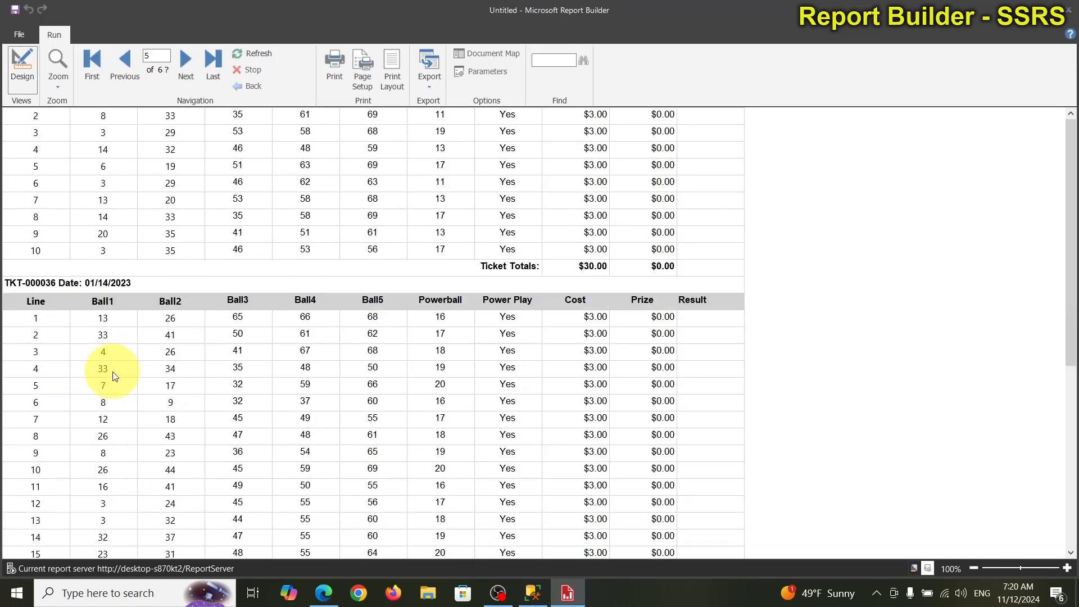
{"action": "scroll", "coordinate": [115, 375], "scroll_direction": "down", "scroll_amount": 10}
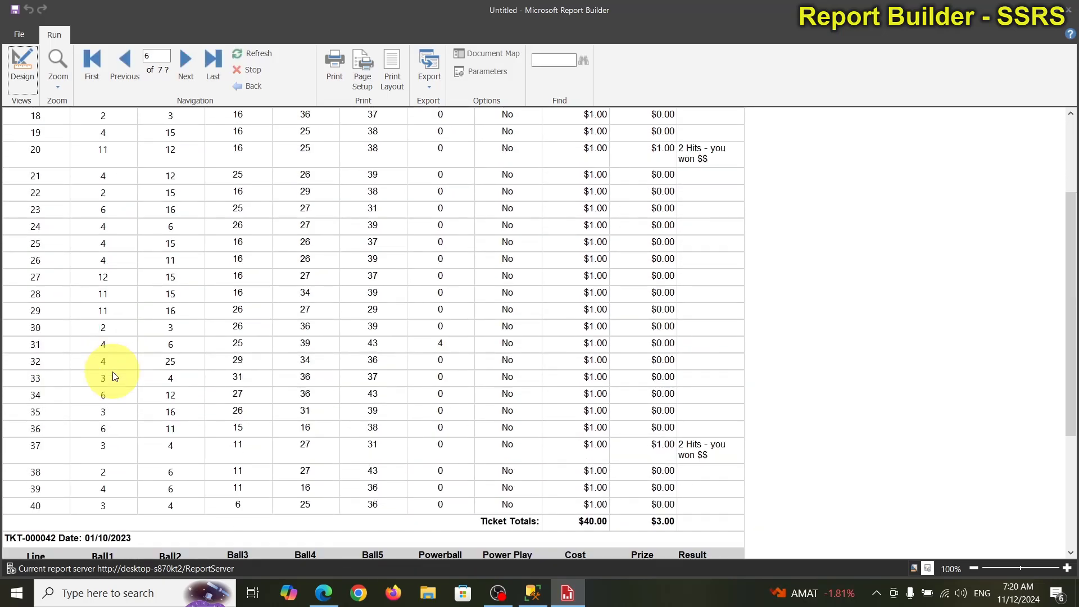
{"action": "scroll", "coordinate": [114, 375], "scroll_direction": "up", "scroll_amount": 15}
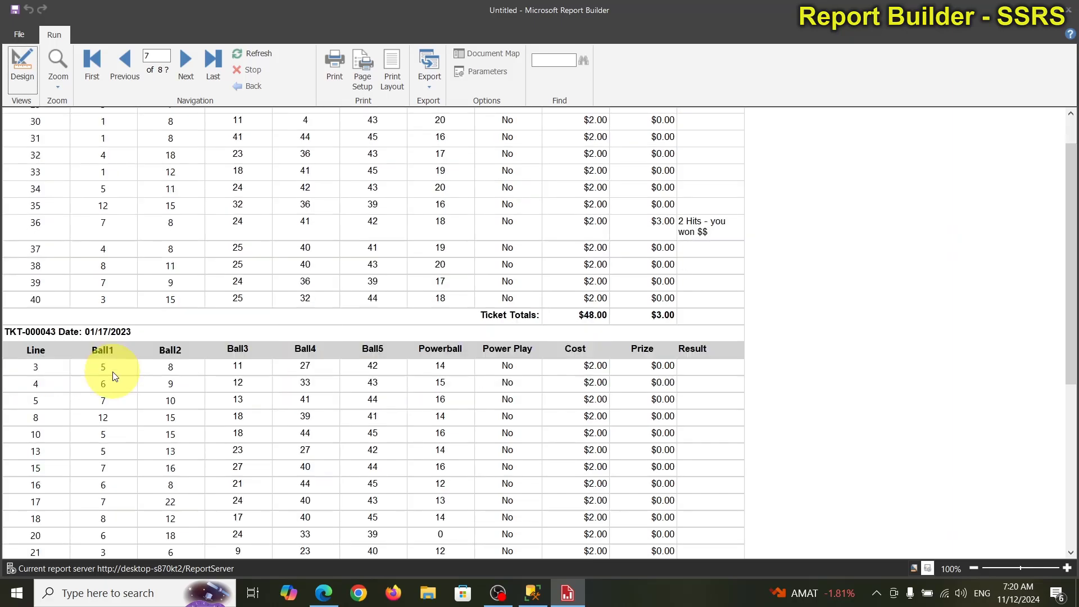
{"action": "scroll", "coordinate": [115, 370], "scroll_direction": "up", "scroll_amount": 15}
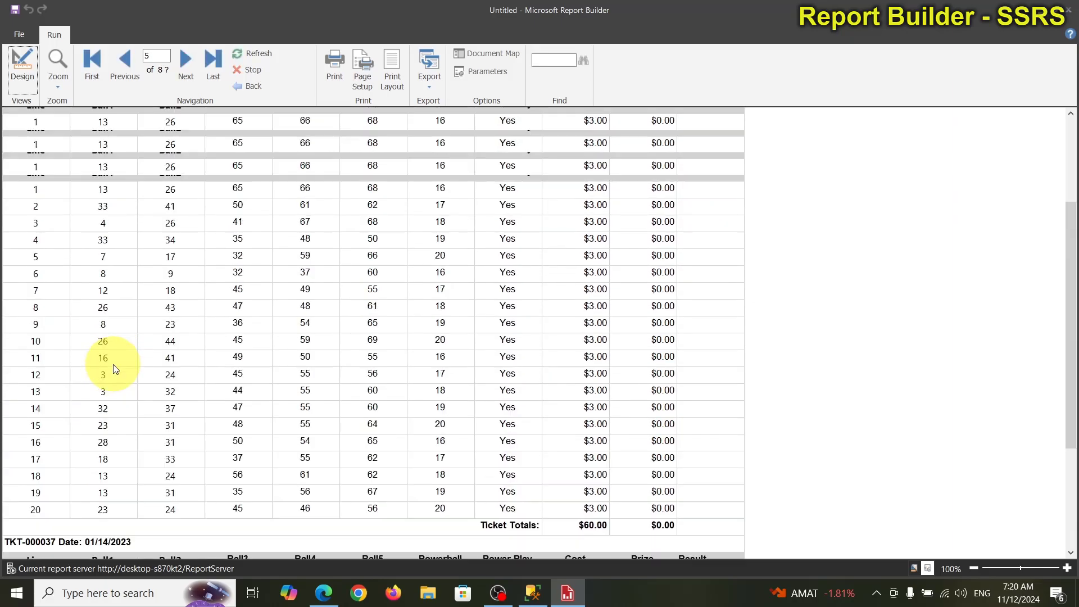
{"action": "scroll", "coordinate": [114, 361], "scroll_direction": "up", "scroll_amount": 10}
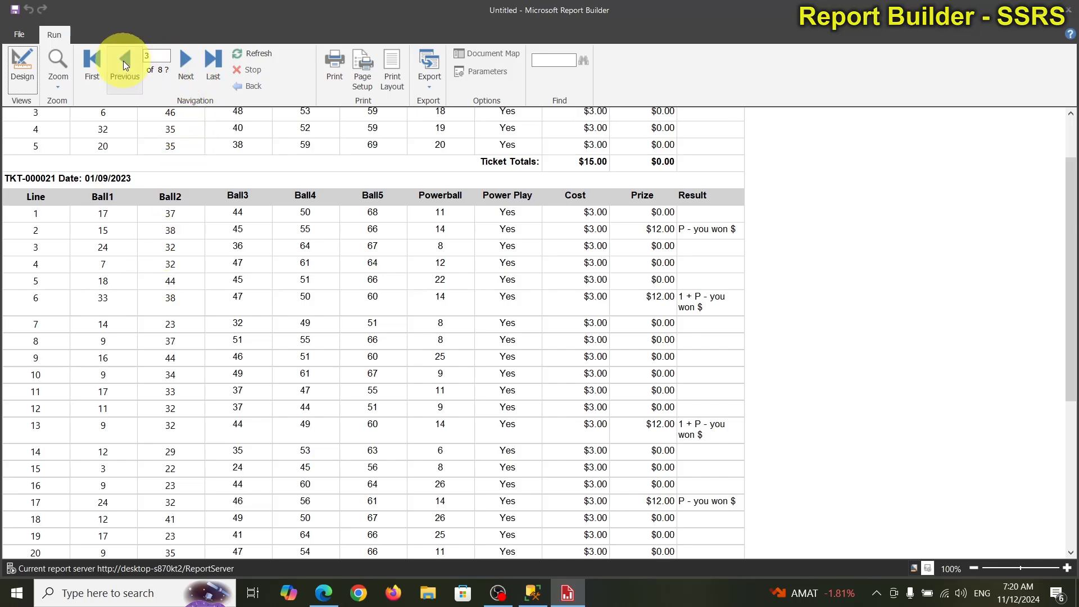
{"action": "left_click", "coordinate": [98, 59]}
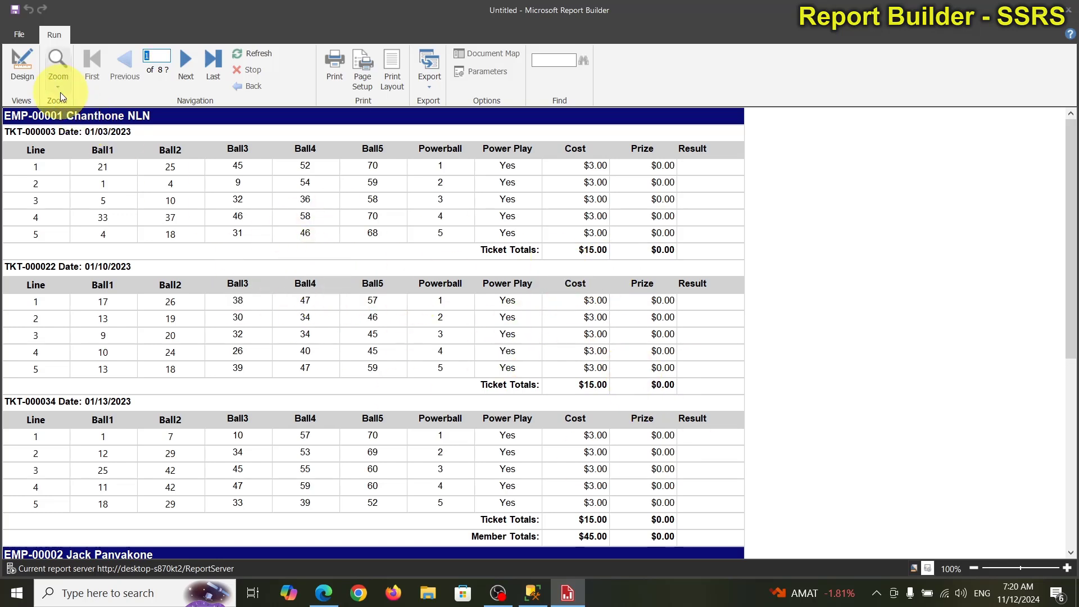
Return to the report design and save it on the report server as TicketsByMember.
{"action": "left_click", "coordinate": [22, 60]}
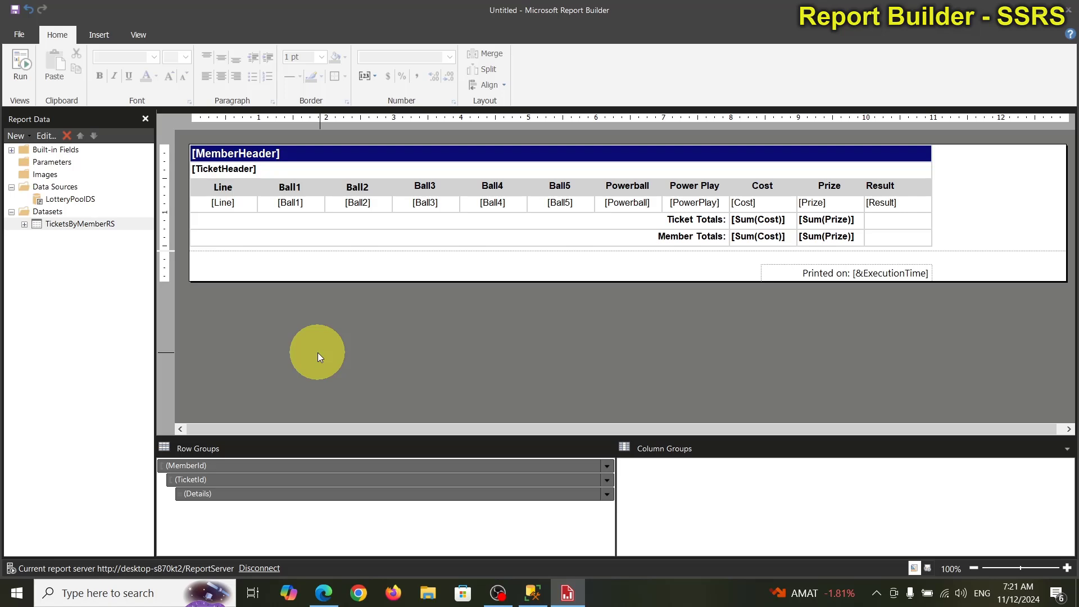
{"action": "left_click", "coordinate": [22, 33]}
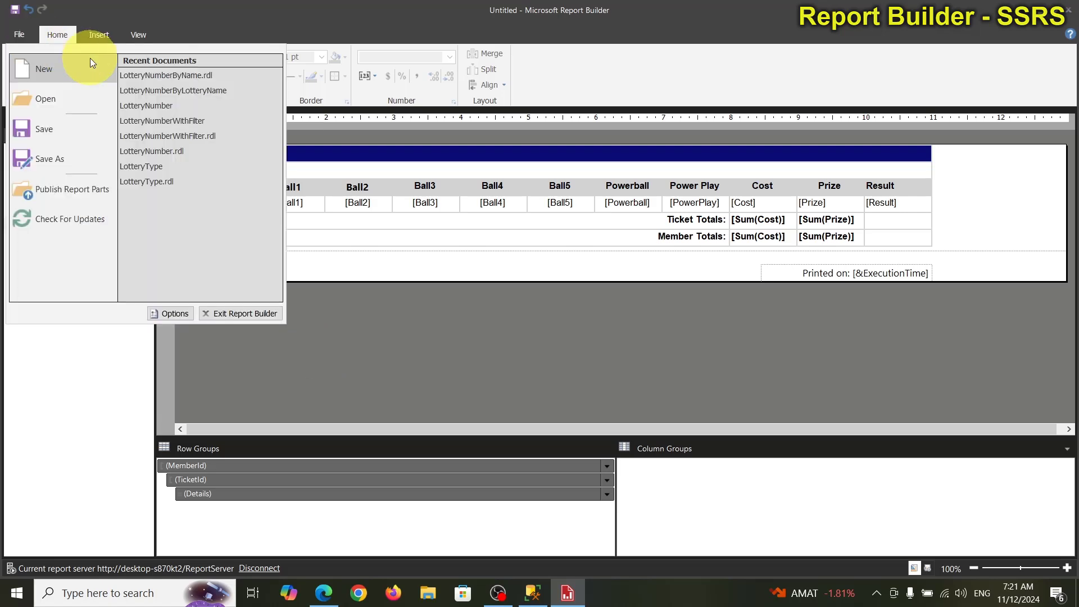
{"action": "left_click", "coordinate": [48, 160]}
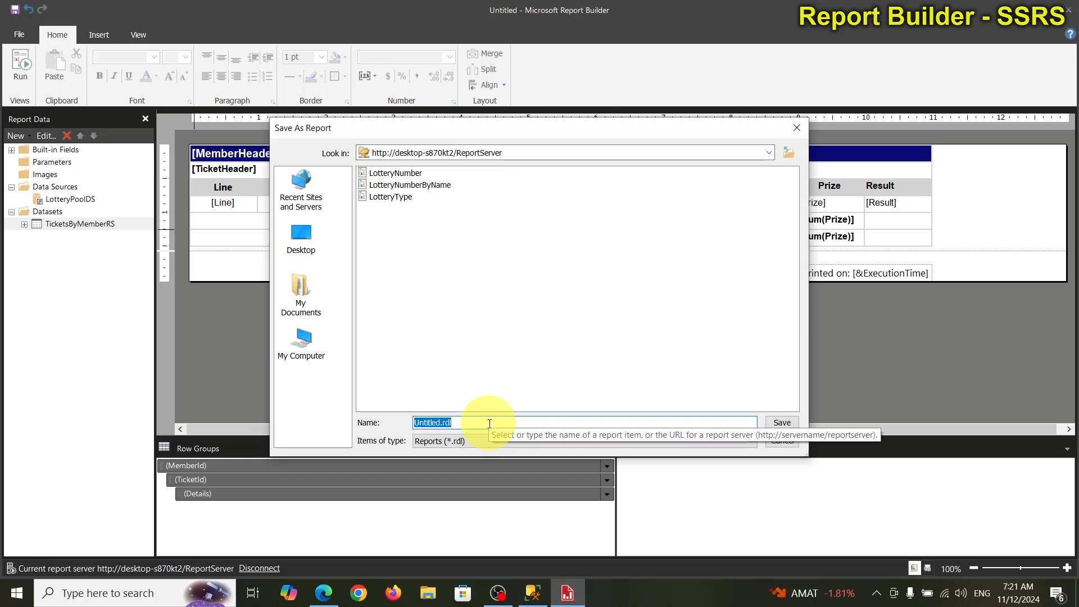
{"action": "type", "text": "Tickets"}
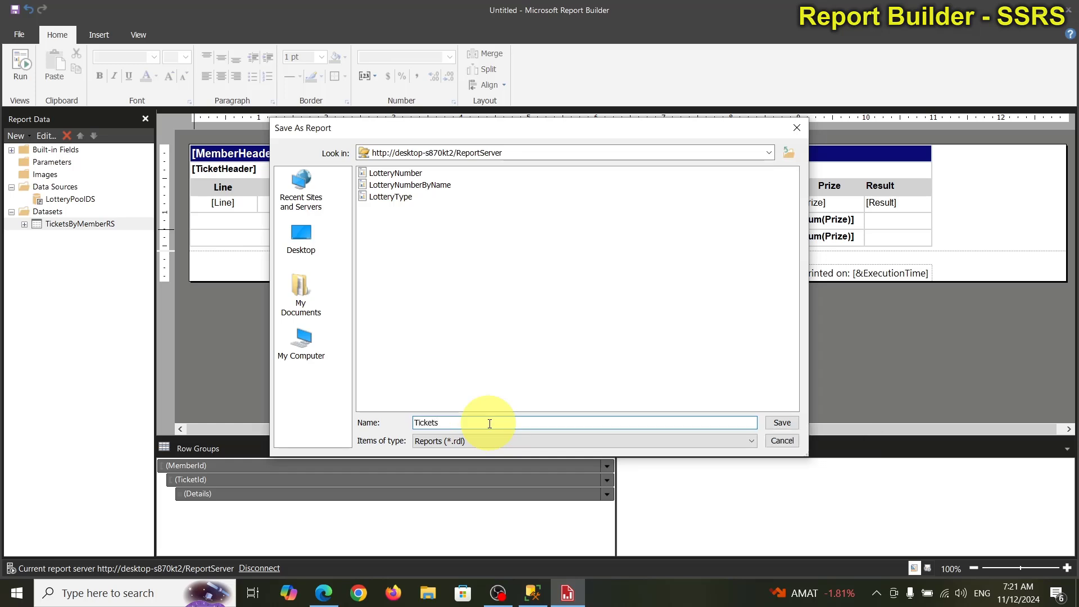
{"action": "type", "text": "ByMember"}
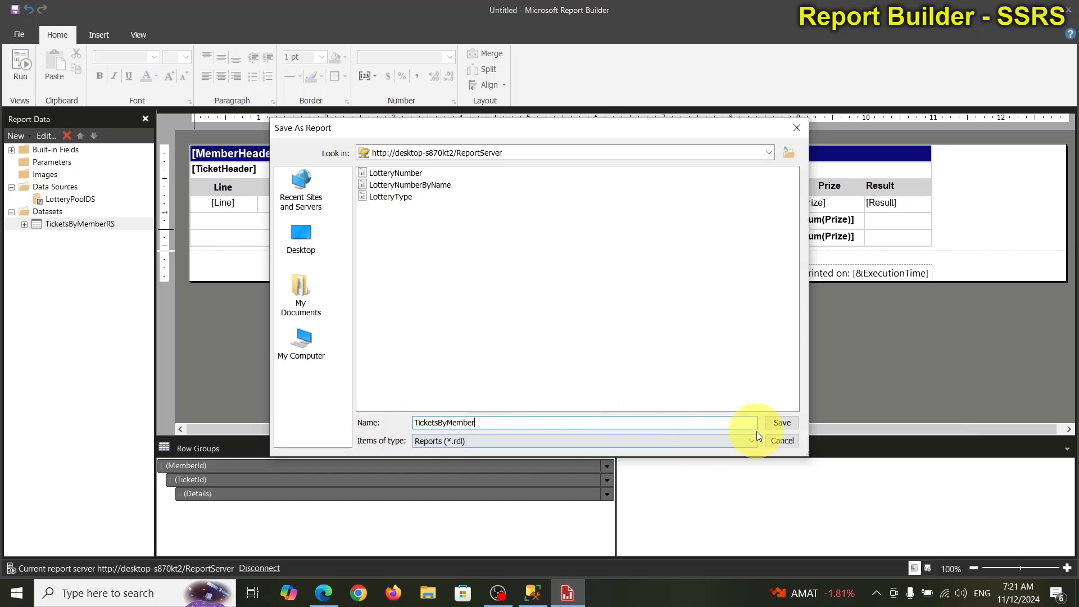
{"action": "left_click", "coordinate": [783, 426]}
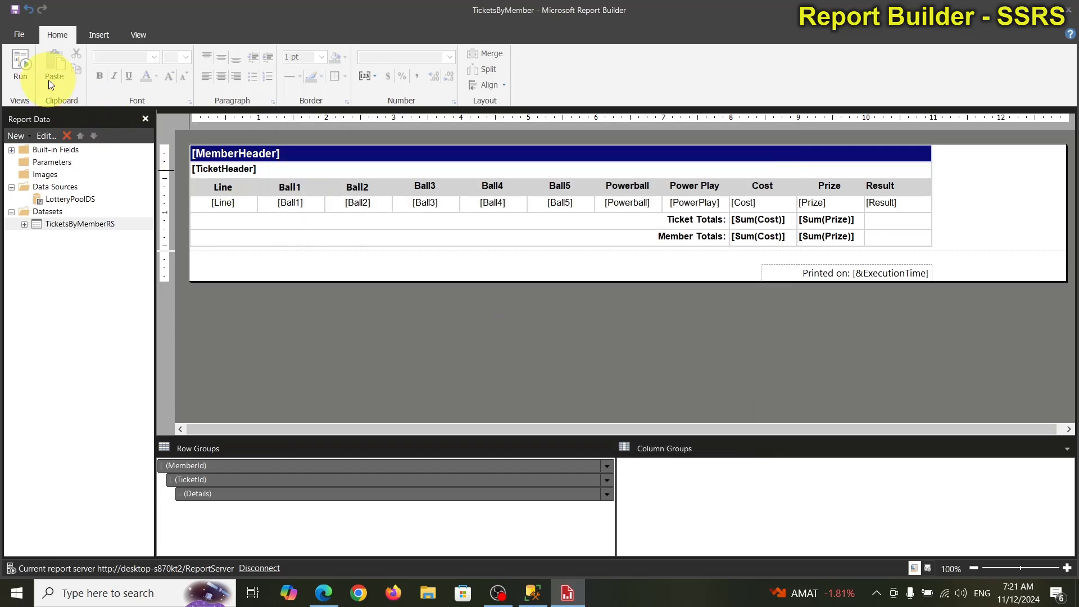
Save a copy of the report as TicketsByMember in the C:\SSRS Reports folder.
{"action": "left_click", "coordinate": [23, 34]}
{"action": "left_click", "coordinate": [55, 160]}
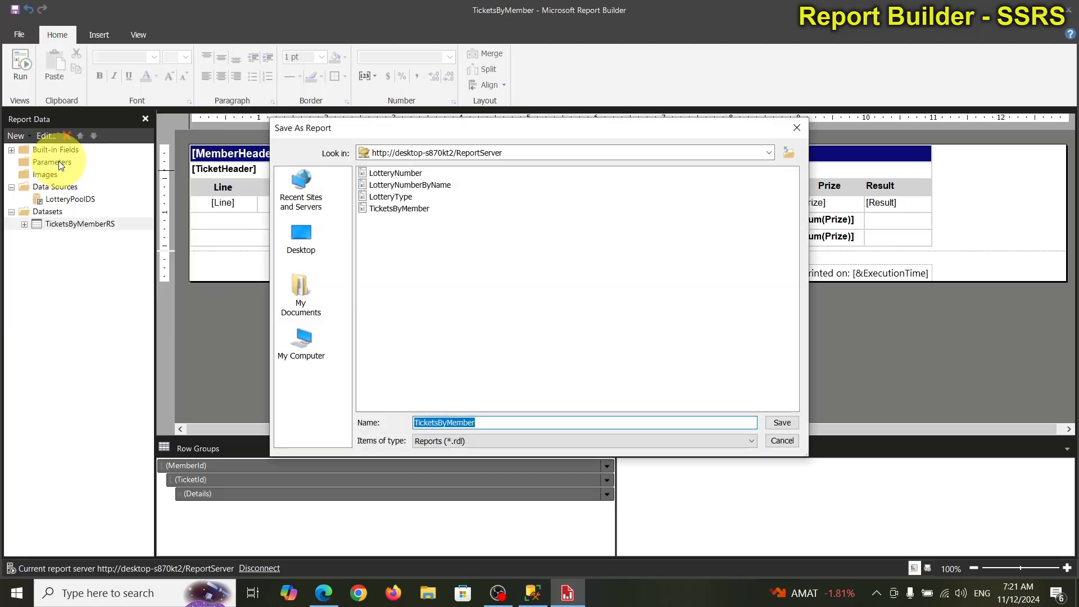
{"action": "left_click", "coordinate": [301, 343]}
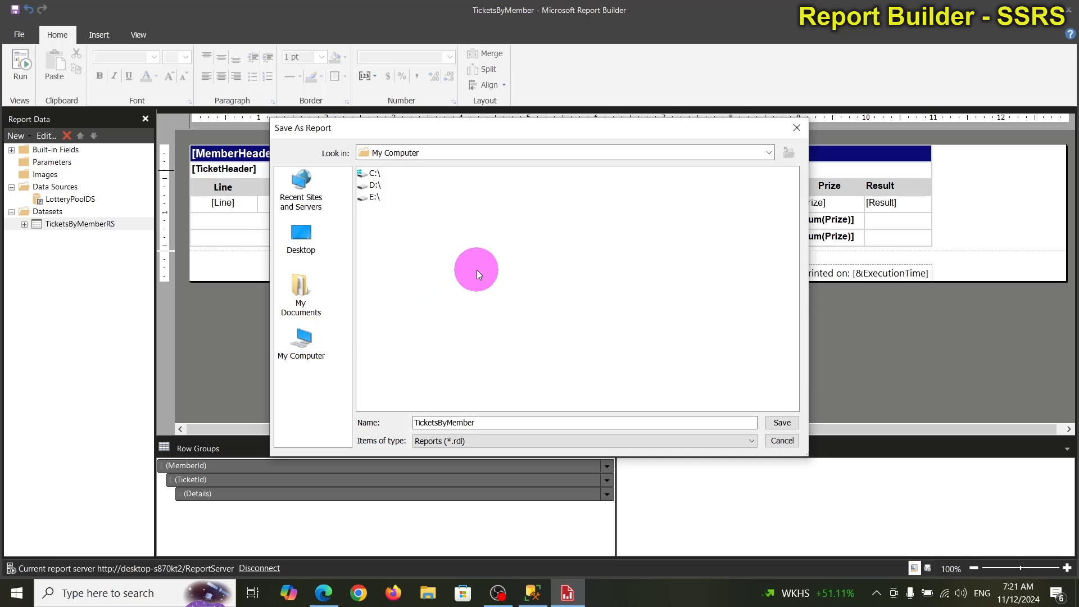
{"action": "double_click", "coordinate": [373, 175]}
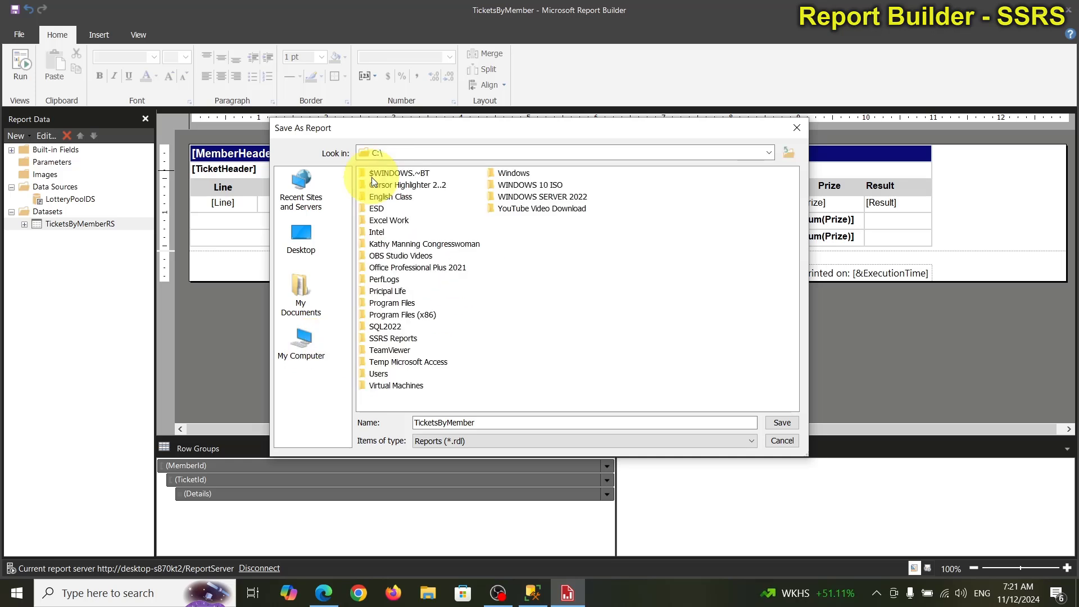
{"action": "left_click", "coordinate": [384, 340]}
{"action": "double_click", "coordinate": [384, 340]}
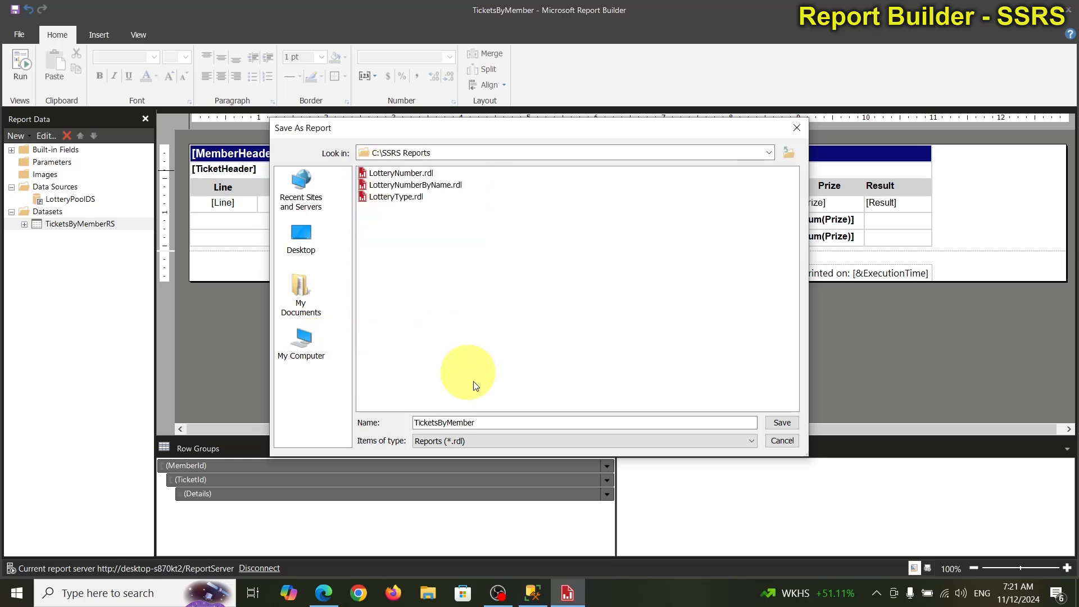
{"action": "left_click", "coordinate": [481, 425]}
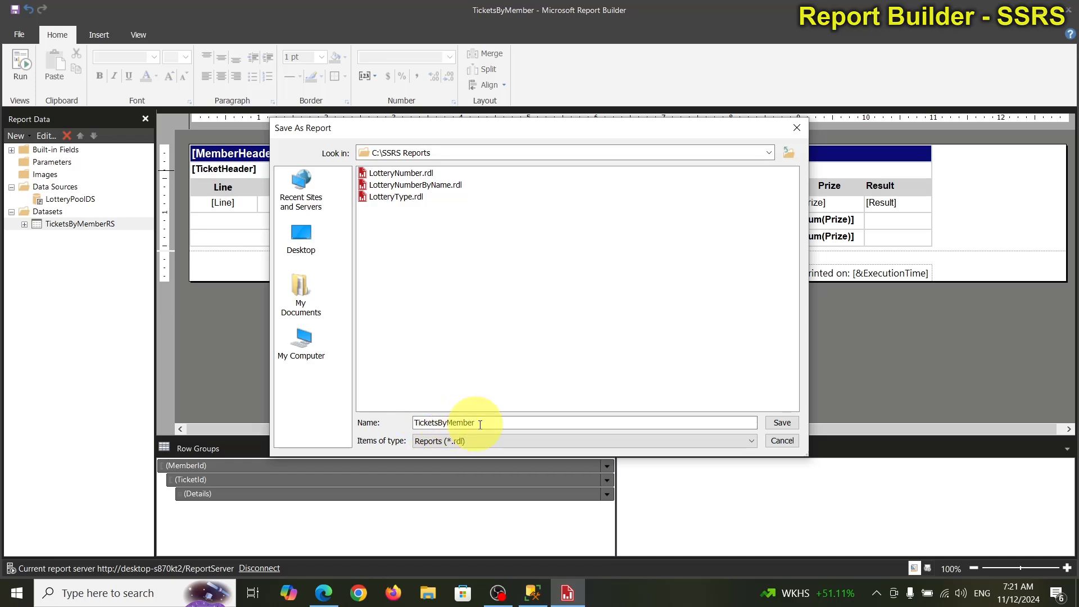
{"action": "left_click", "coordinate": [784, 424]}
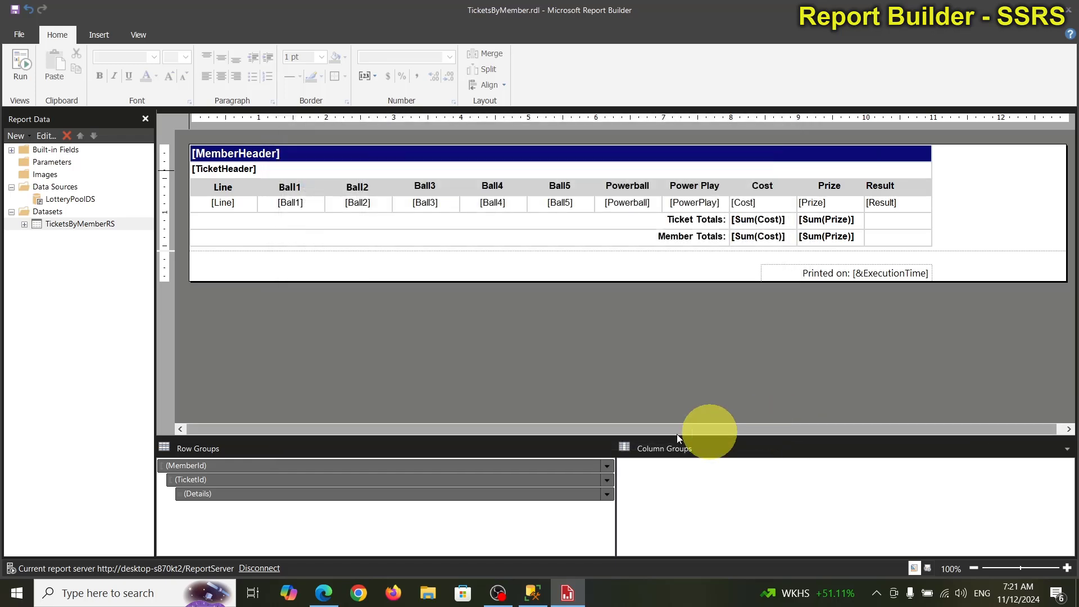
Switch to Microsoft Edge, go back to the report portal's home page, refresh it and open the TicketsByMember report.
{"action": "left_click", "coordinate": [332, 598]}
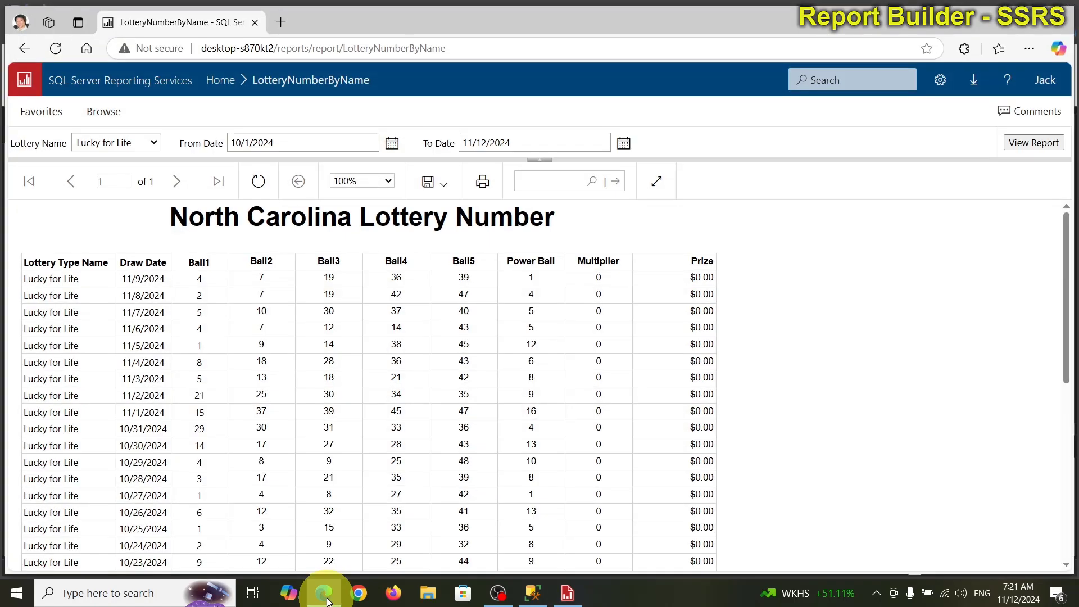
{"action": "left_click", "coordinate": [26, 50]}
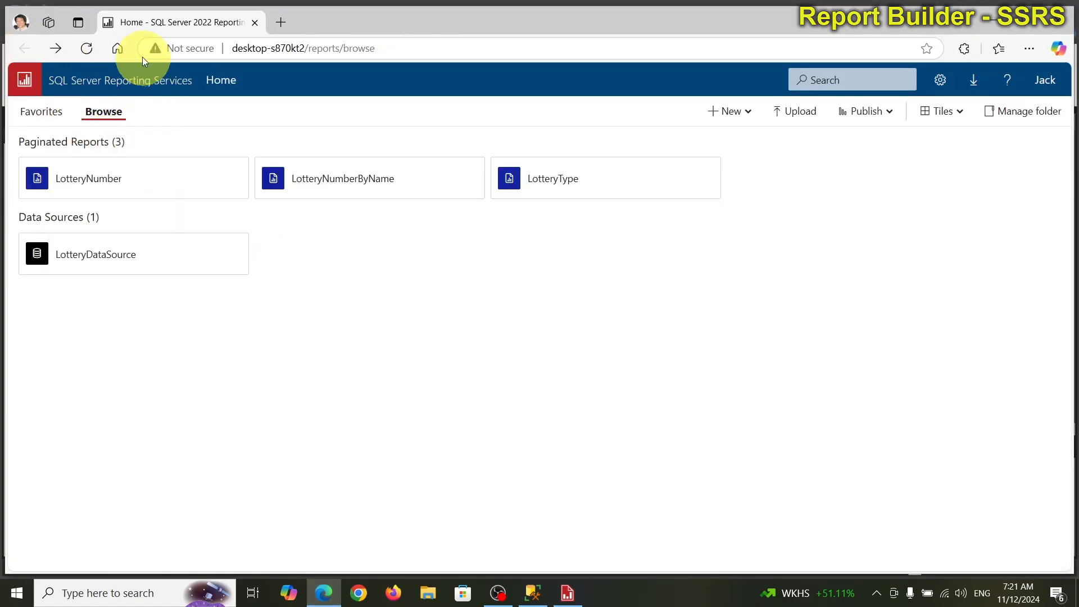
{"action": "left_click", "coordinate": [86, 49]}
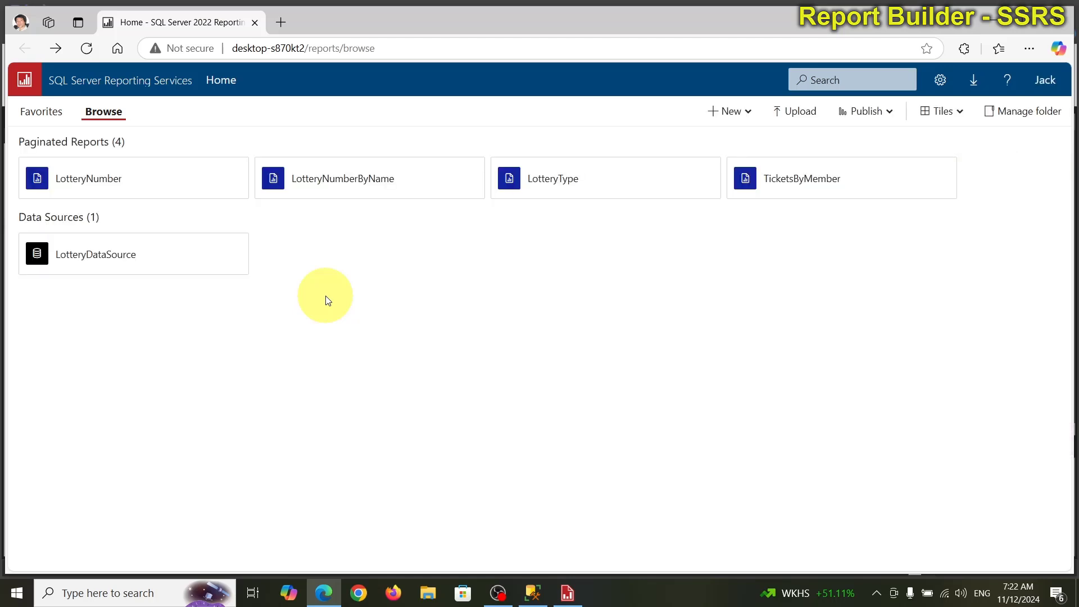
{"action": "left_click", "coordinate": [780, 186]}
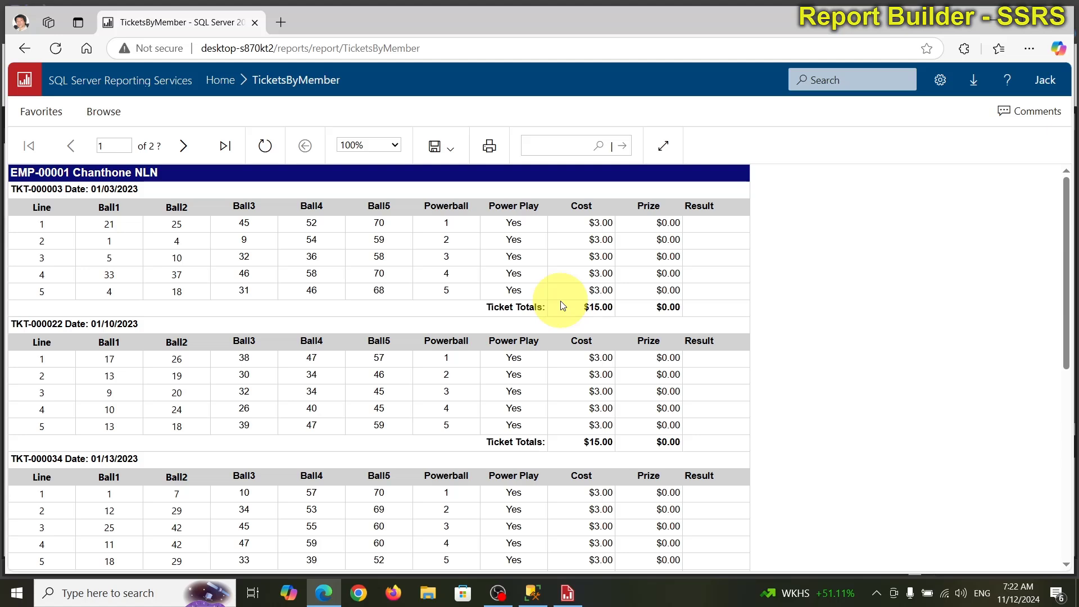
Examine the ticket groups, Ticket Totals and Member Totals on the first page of the published report.
{"action": "scroll", "coordinate": [562, 306], "scroll_direction": "down", "scroll_amount": 2}
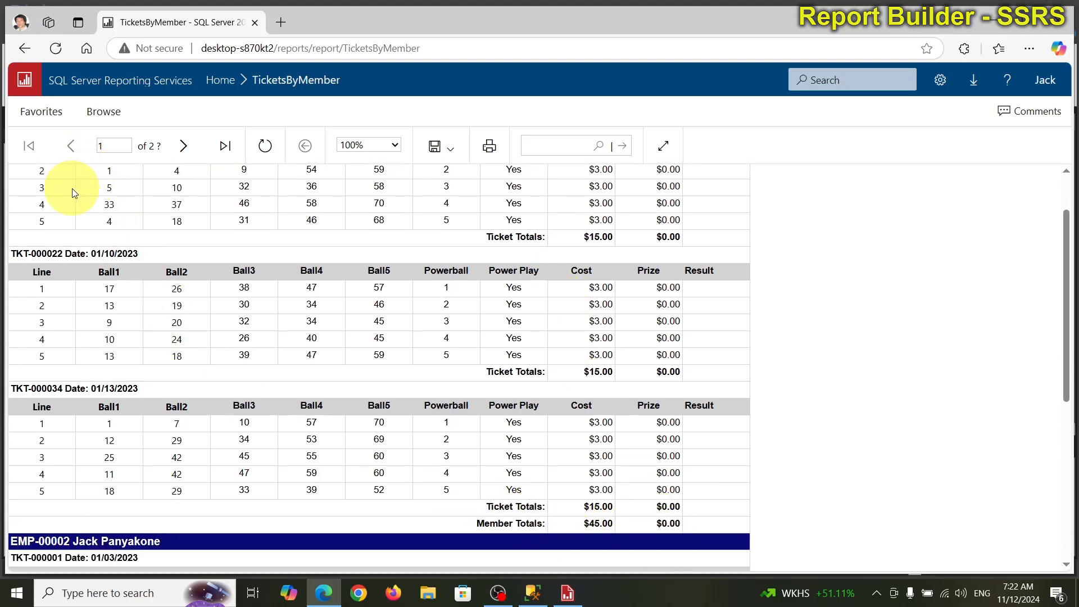
{"action": "scroll", "coordinate": [73, 192], "scroll_direction": "up", "scroll_amount": 2}
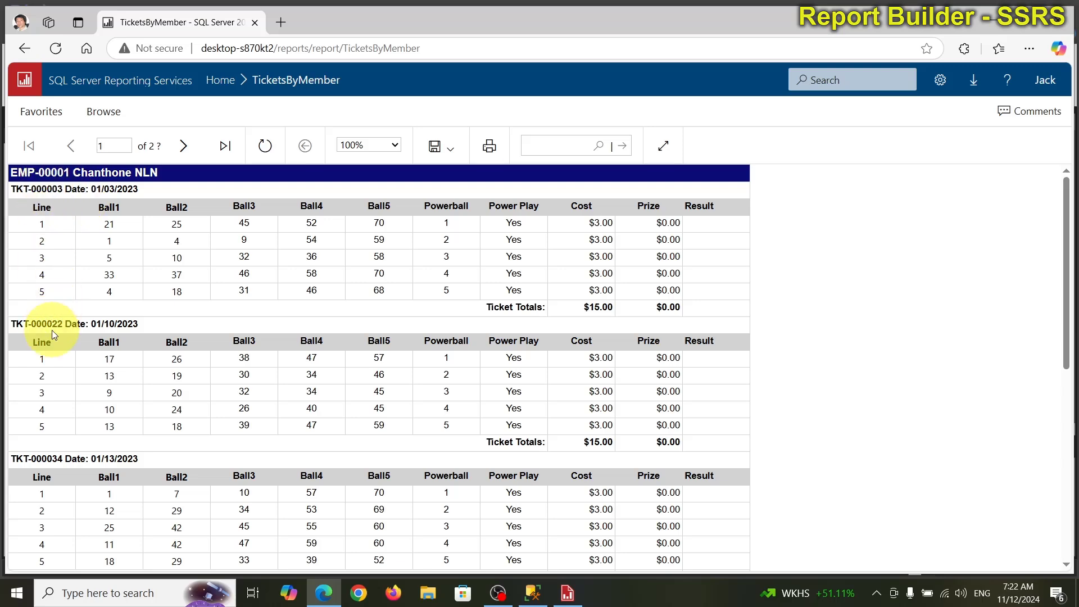
{"action": "scroll", "coordinate": [67, 455], "scroll_direction": "down", "scroll_amount": 4}
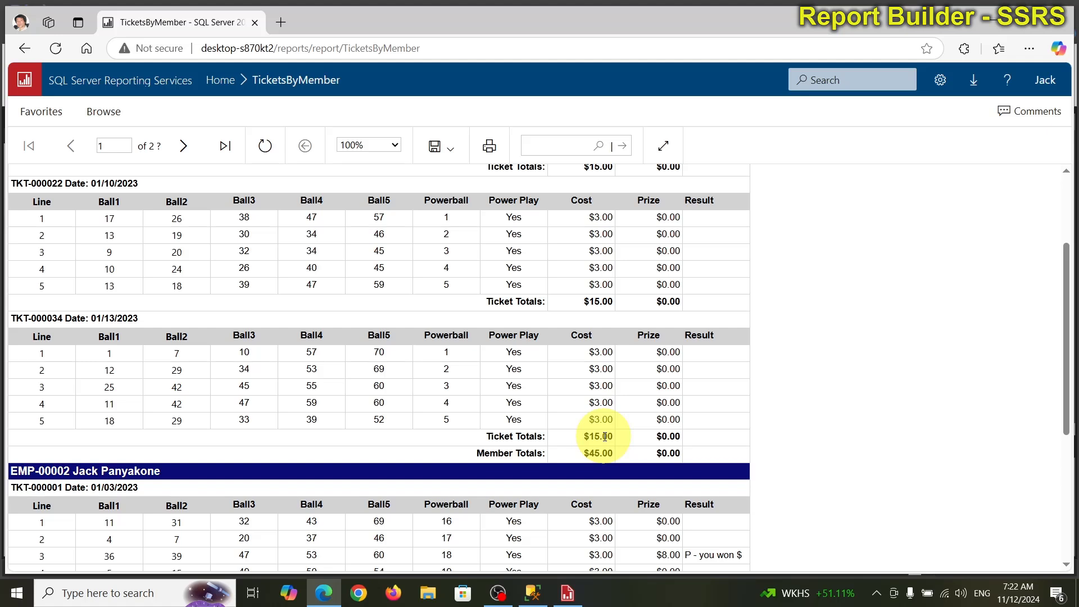
{"action": "scroll", "coordinate": [605, 436], "scroll_direction": "up", "scroll_amount": 1}
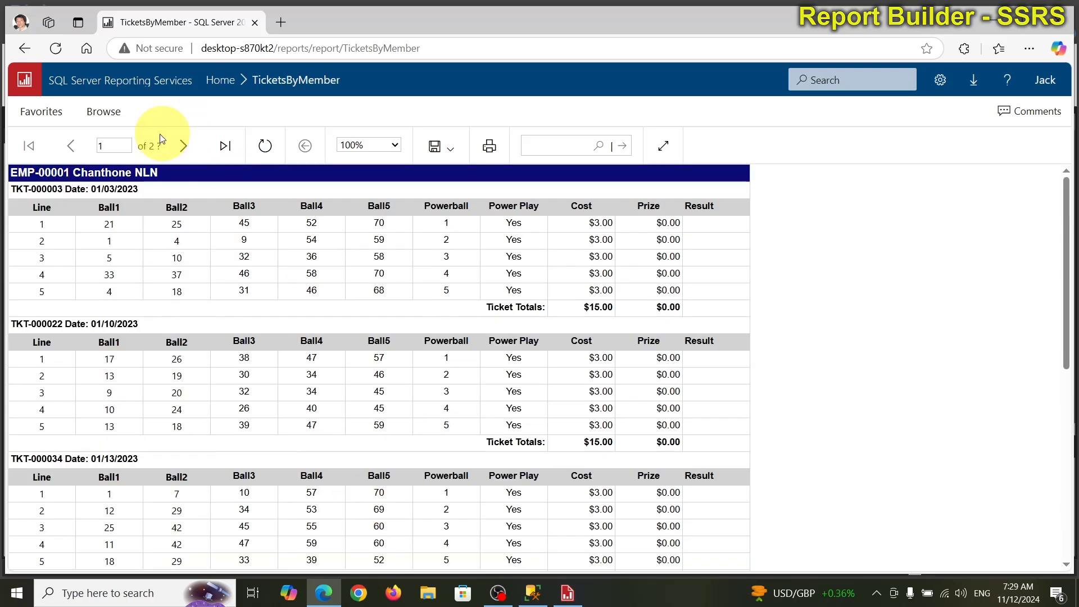
Return to the portal's home page and reopen the TicketsByMember report.
{"action": "left_click", "coordinate": [25, 48]}
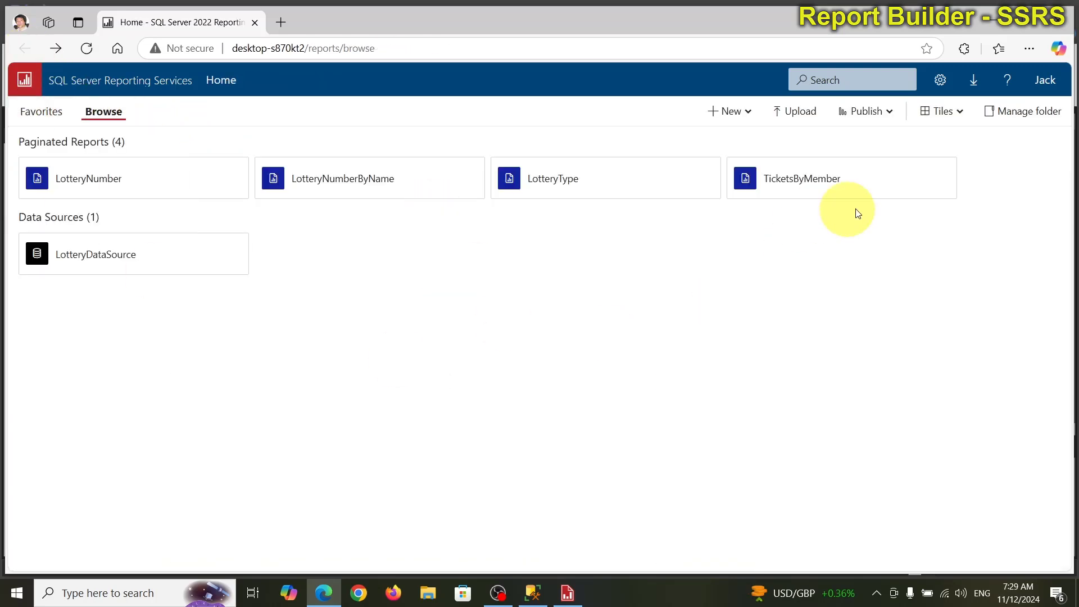
{"action": "left_click", "coordinate": [802, 181]}
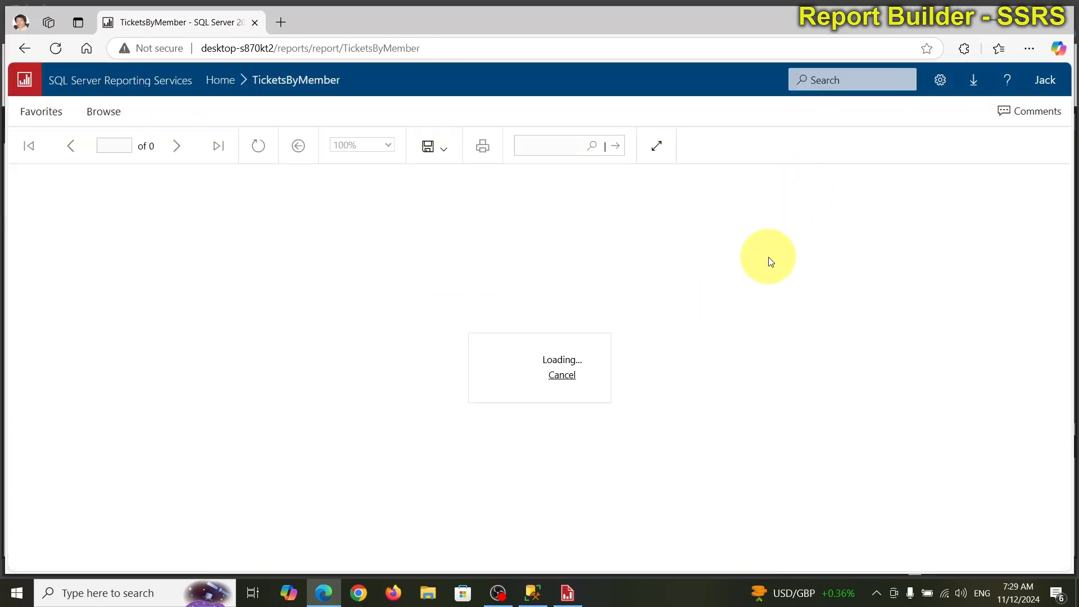